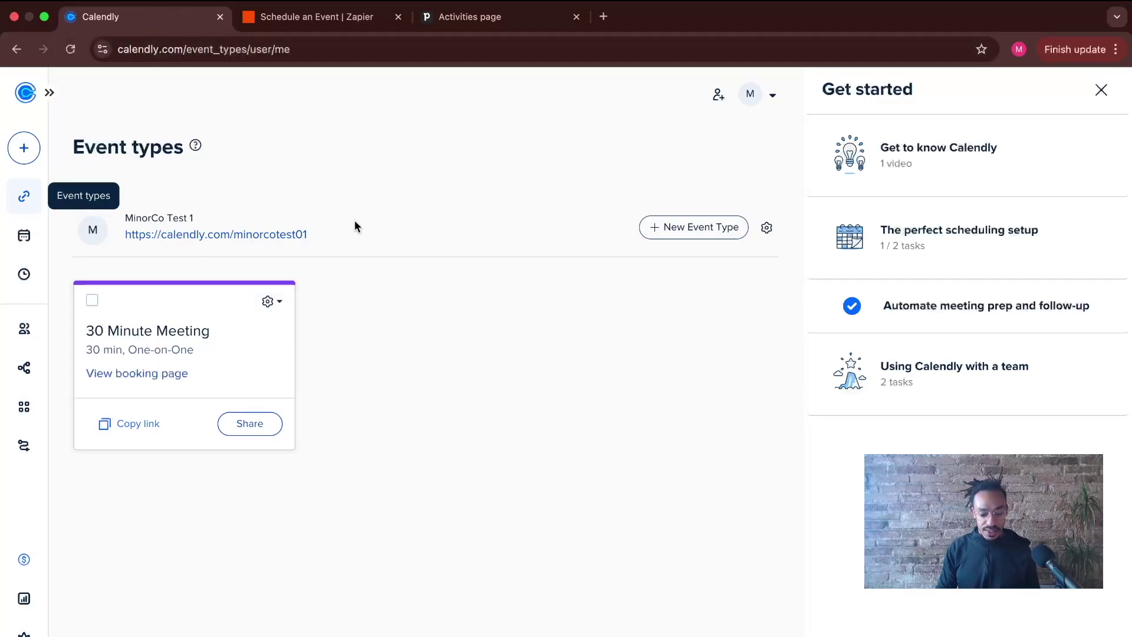
- Open the copied Calendly 30 Minute Meeting booking link in a new tab, then return to Pipedrive
left_click(96, 418)
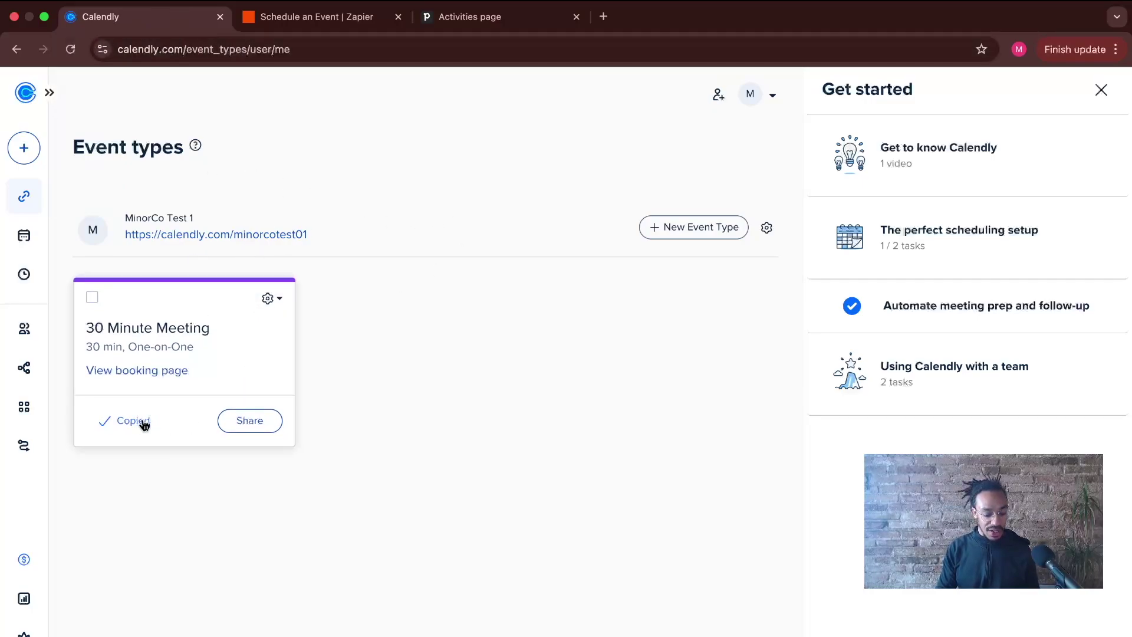
left_click(605, 18)
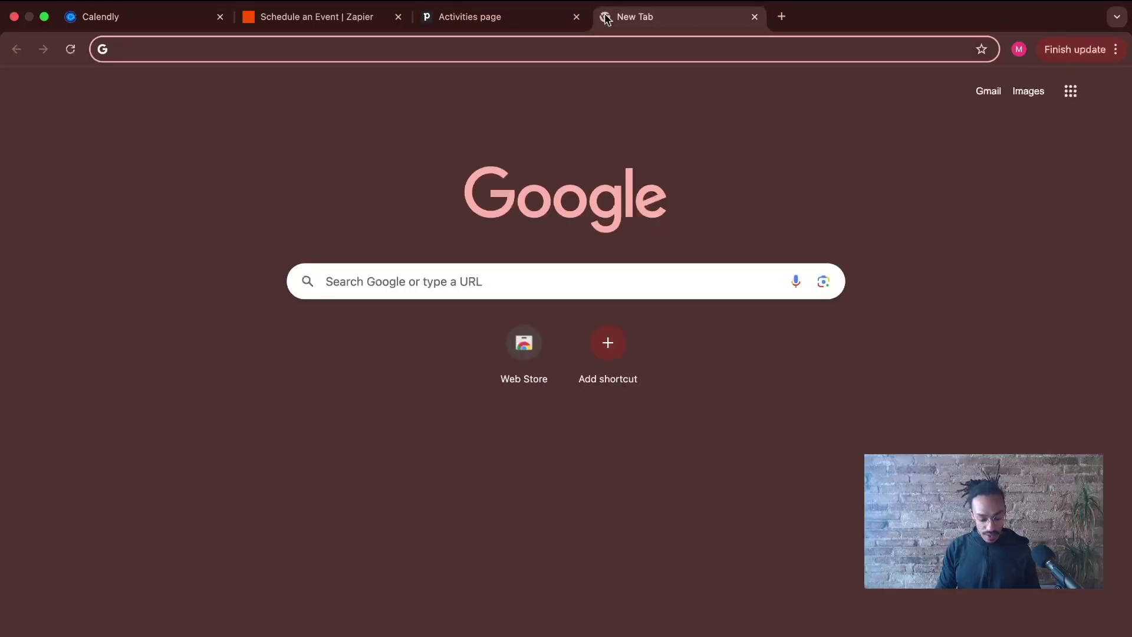
key("super+v")
key("Return")
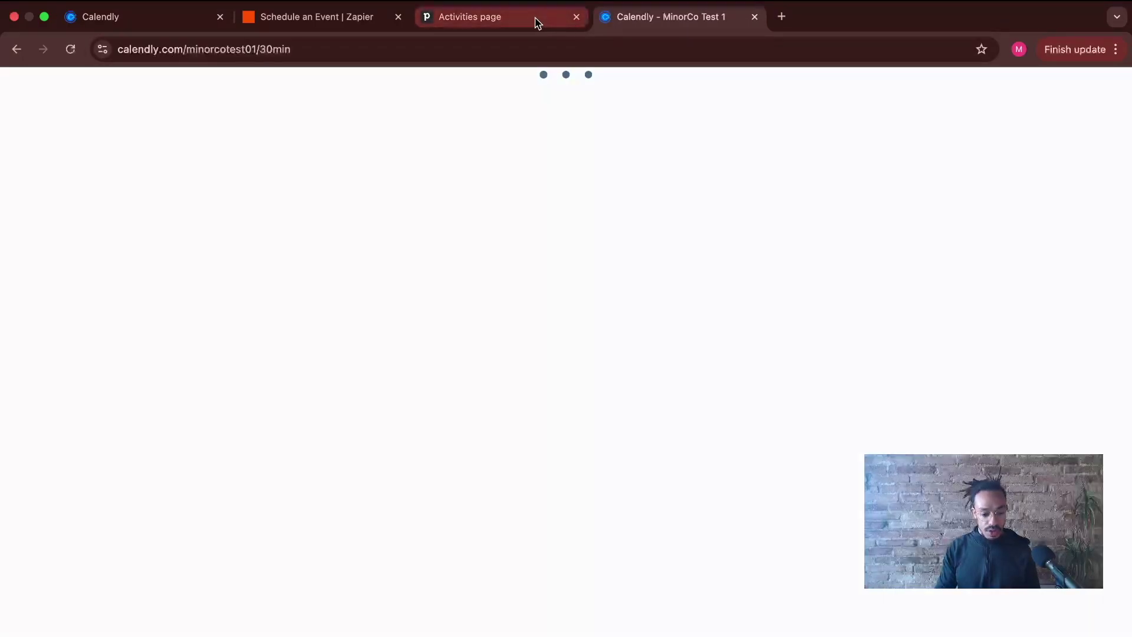
left_click(534, 19)
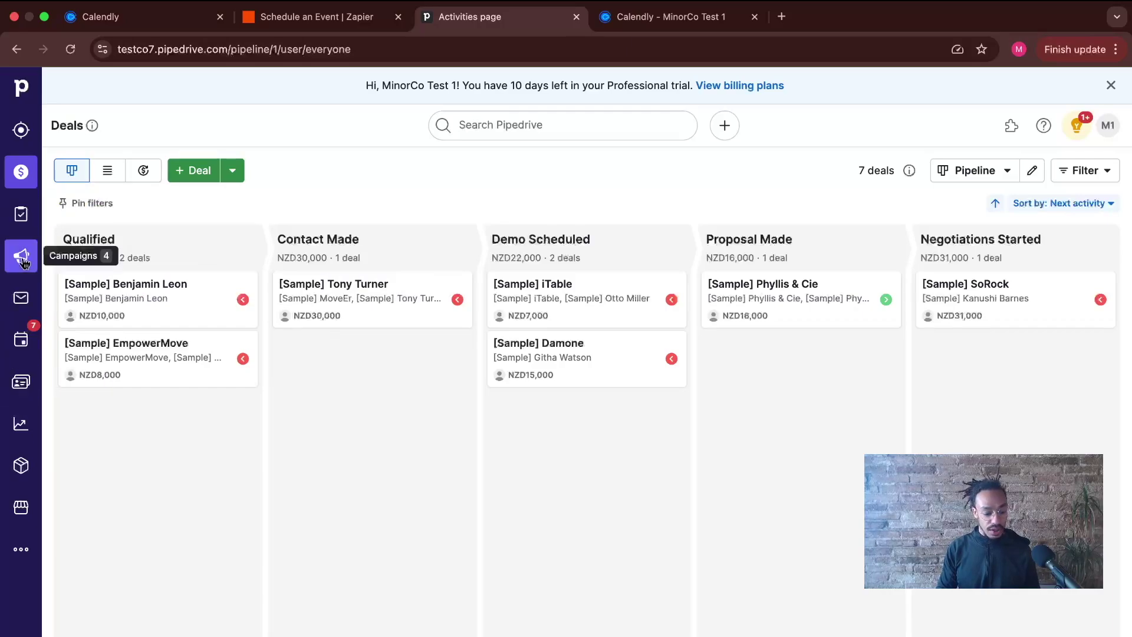
- Browse Pipedrive's sample activities, projects, deals and people, ending on the 5 sample organizations
left_click(20, 339)
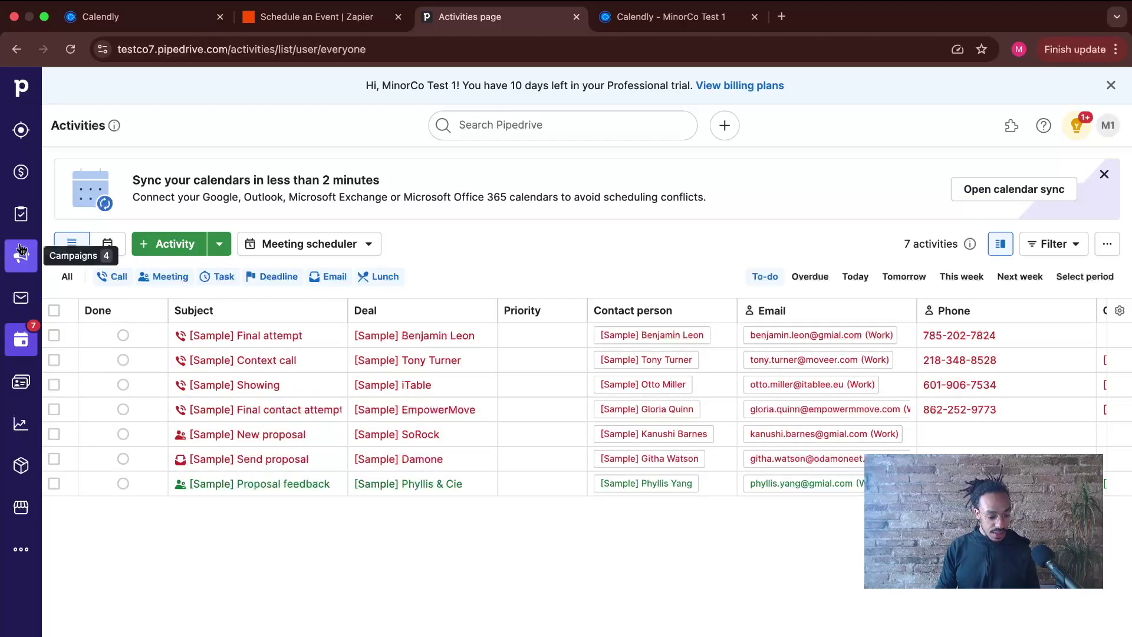
left_click(21, 219)
left_click(21, 172)
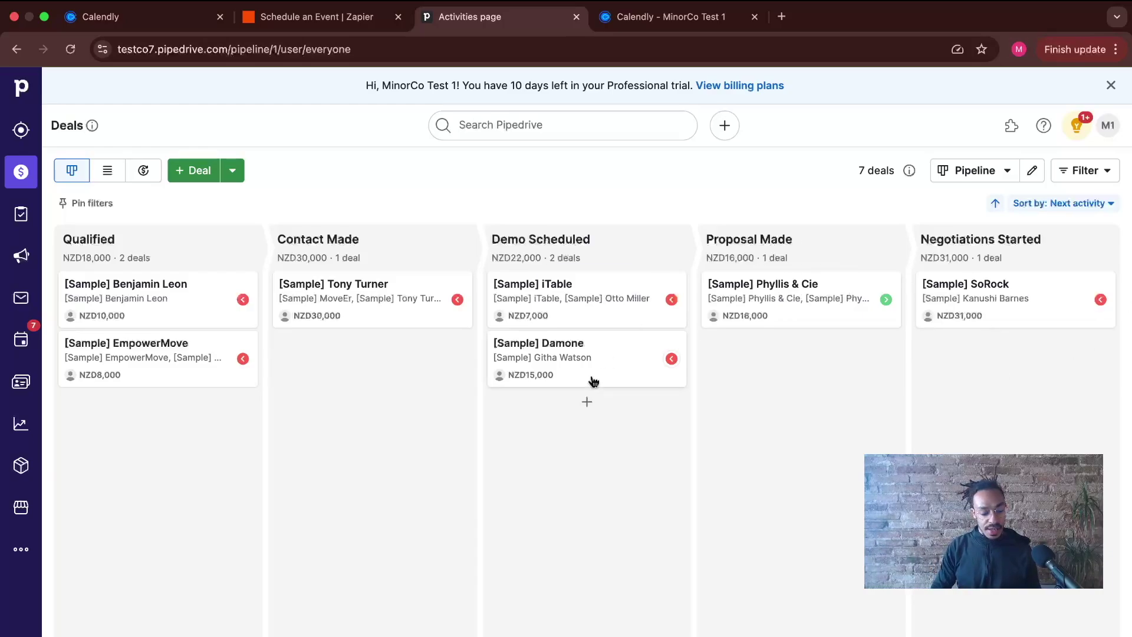
left_click(21, 381)
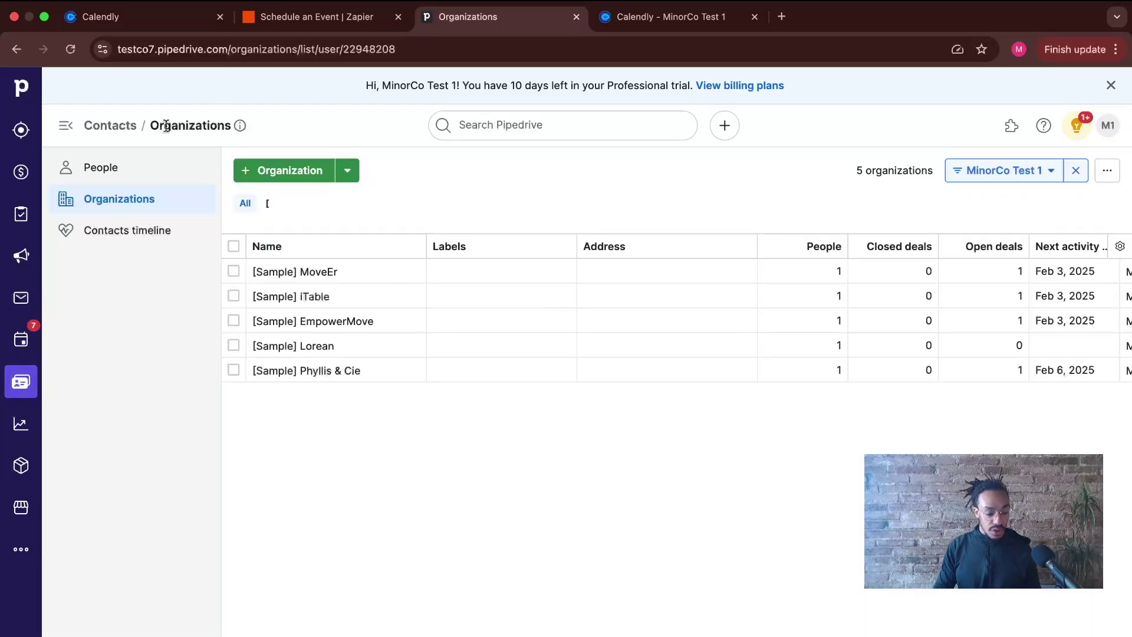
left_click(117, 180)
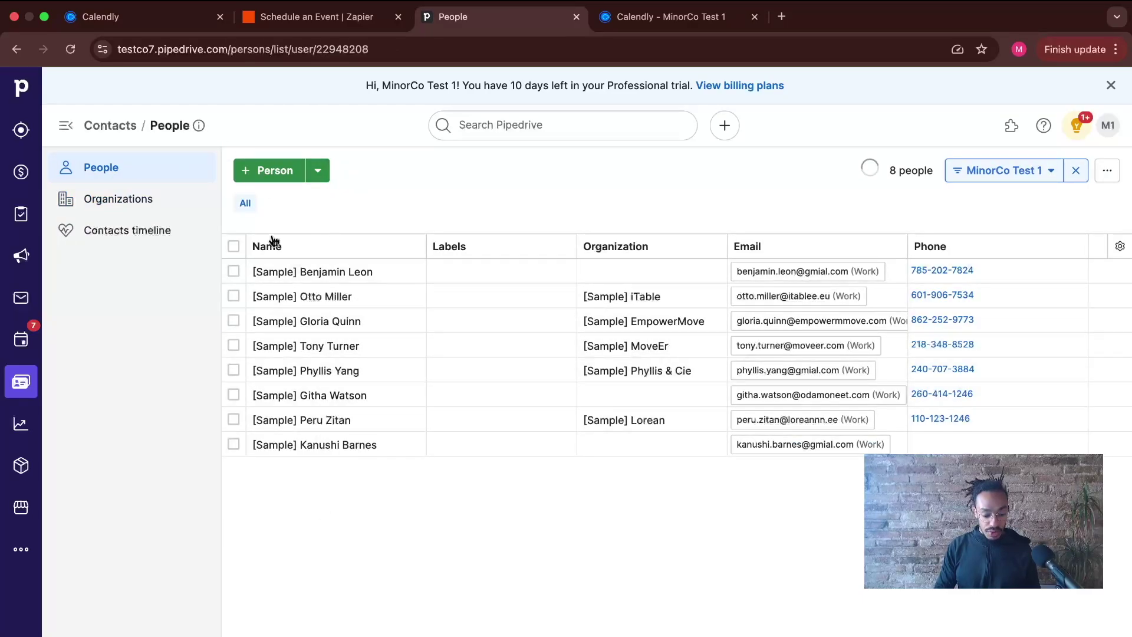
left_click(134, 199)
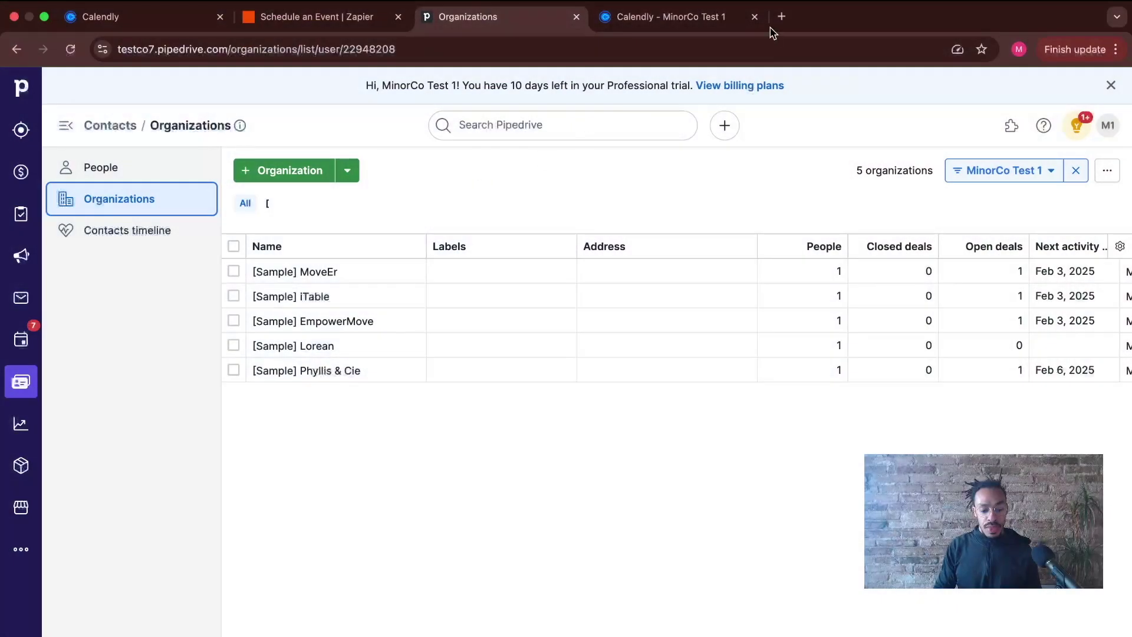
- Choose the 16:00 slot on Friday, February 7, 2025 for the 30 Minute Meeting
left_click(694, 17)
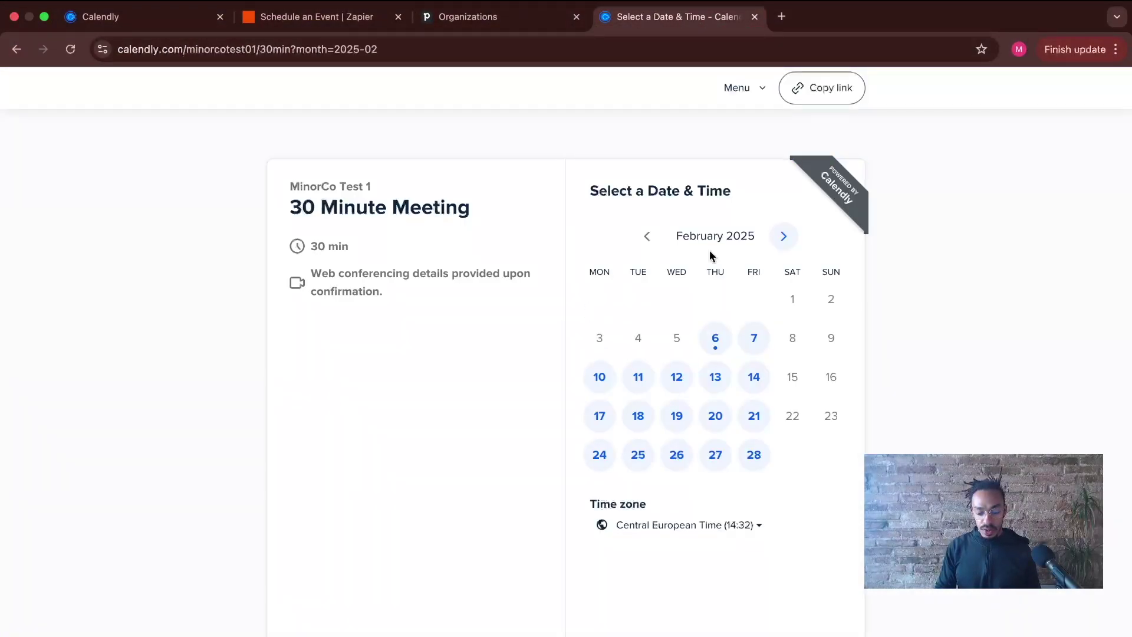
left_click(754, 341)
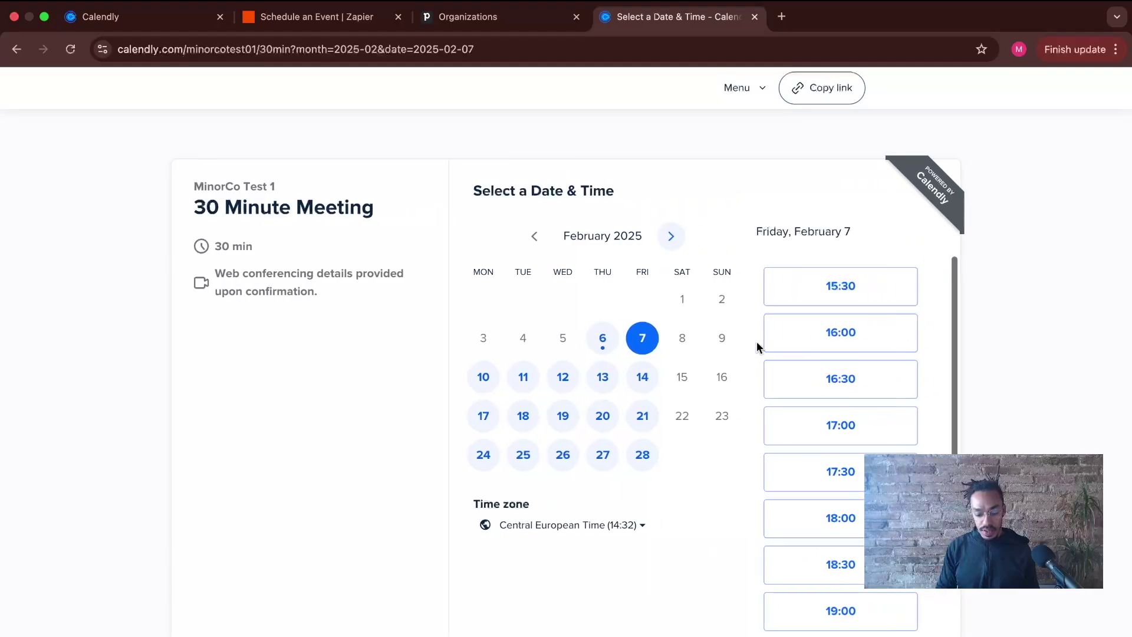
left_click(838, 334)
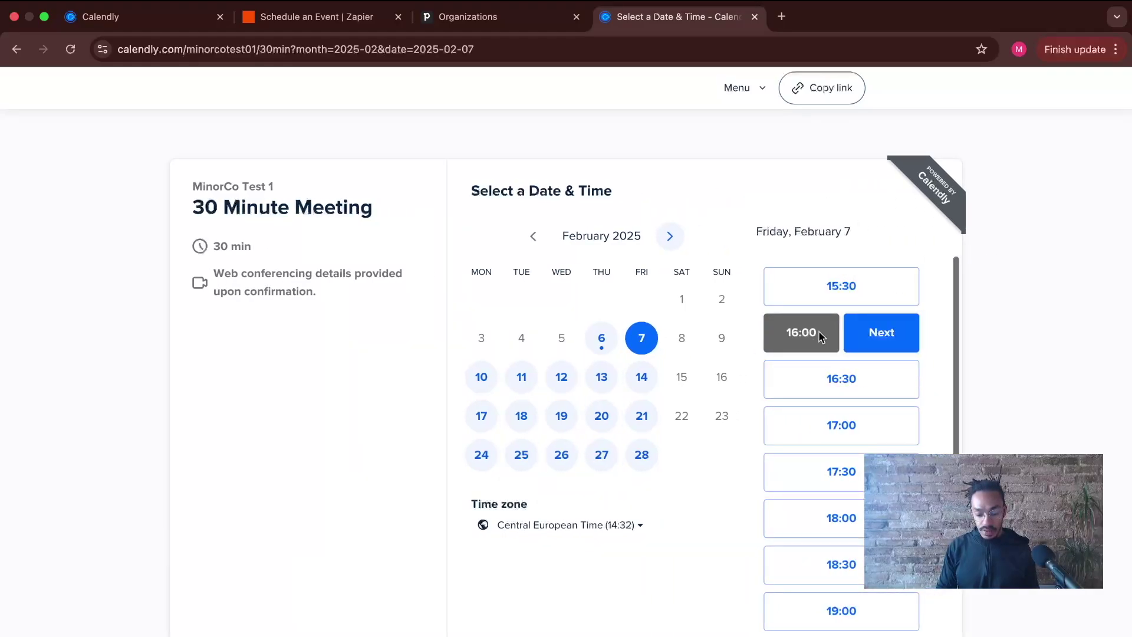
left_click(887, 331)
- Enter the invitee's name and an autofilled e-mail, then erase that e-mail
left_click(678, 245)
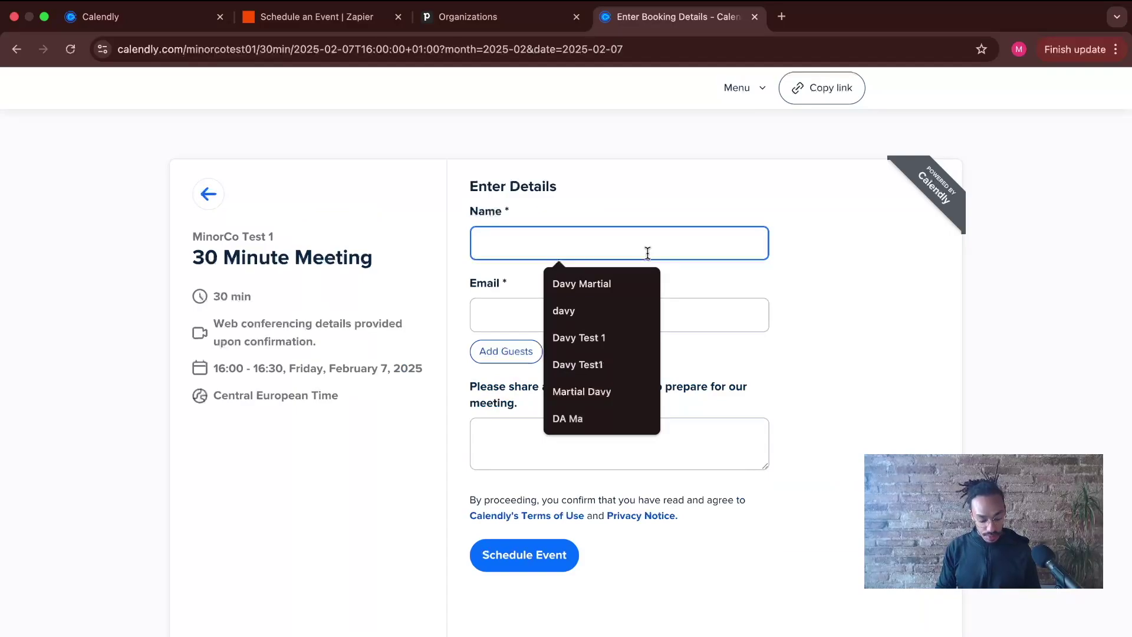
type("davy")
key("BackSpace")
key("BackSpace")
key("BackSpace")
key("BackSpace")
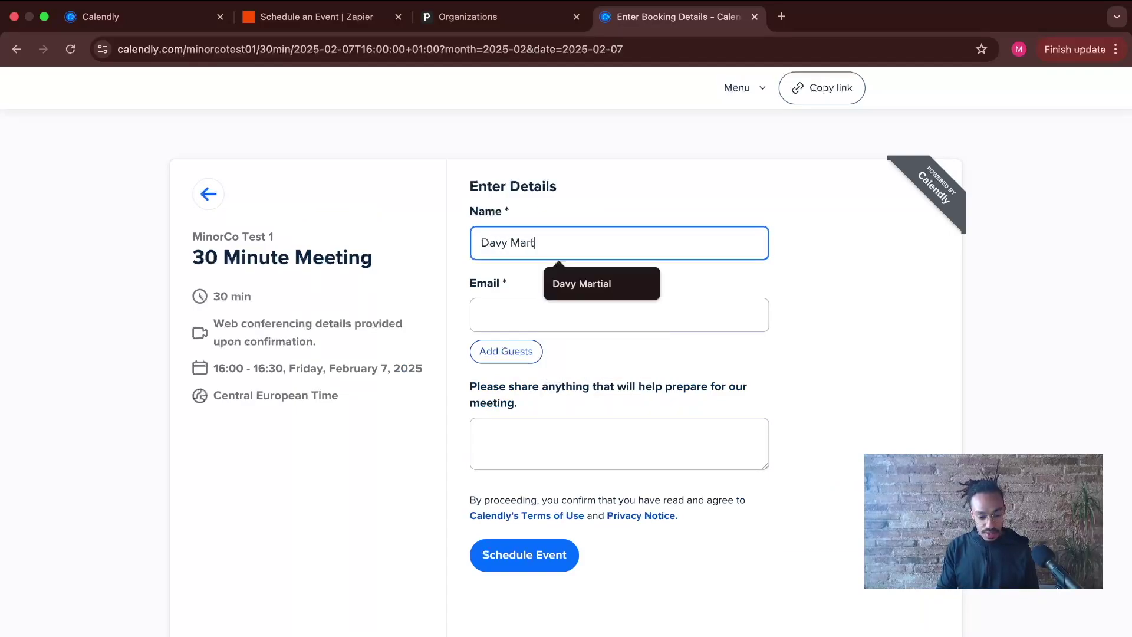
left_click(627, 284)
left_click(619, 305)
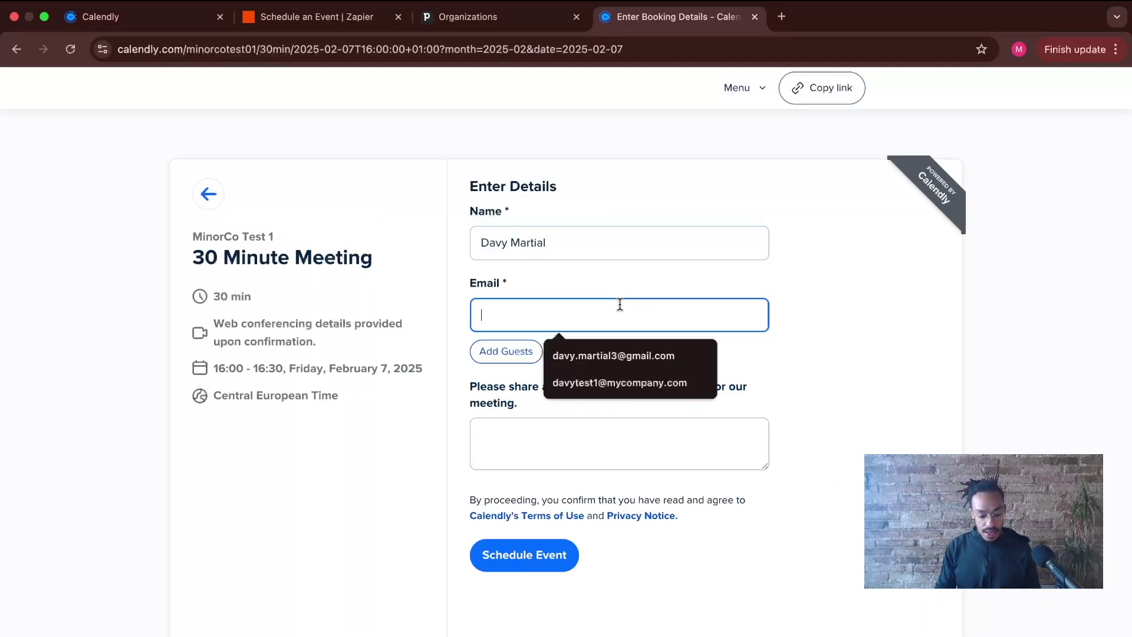
left_click(619, 355)
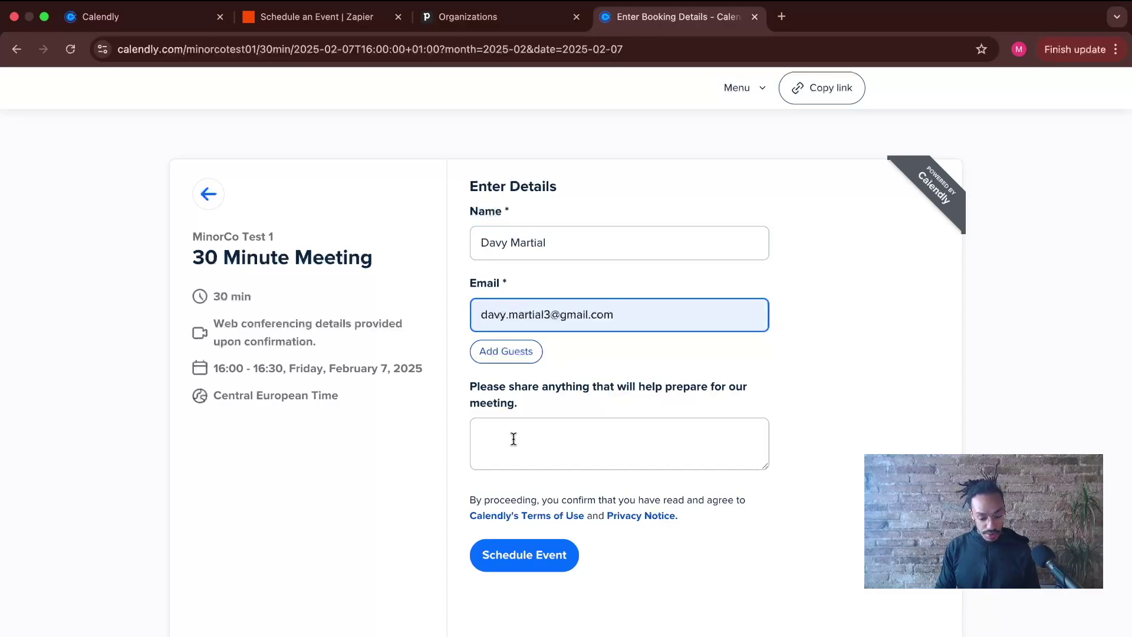
key("alt+shift+Left")
key("alt+shift+Left")
key("alt+shift+Left")
key("alt+shift+Left")
key("BackSpace")
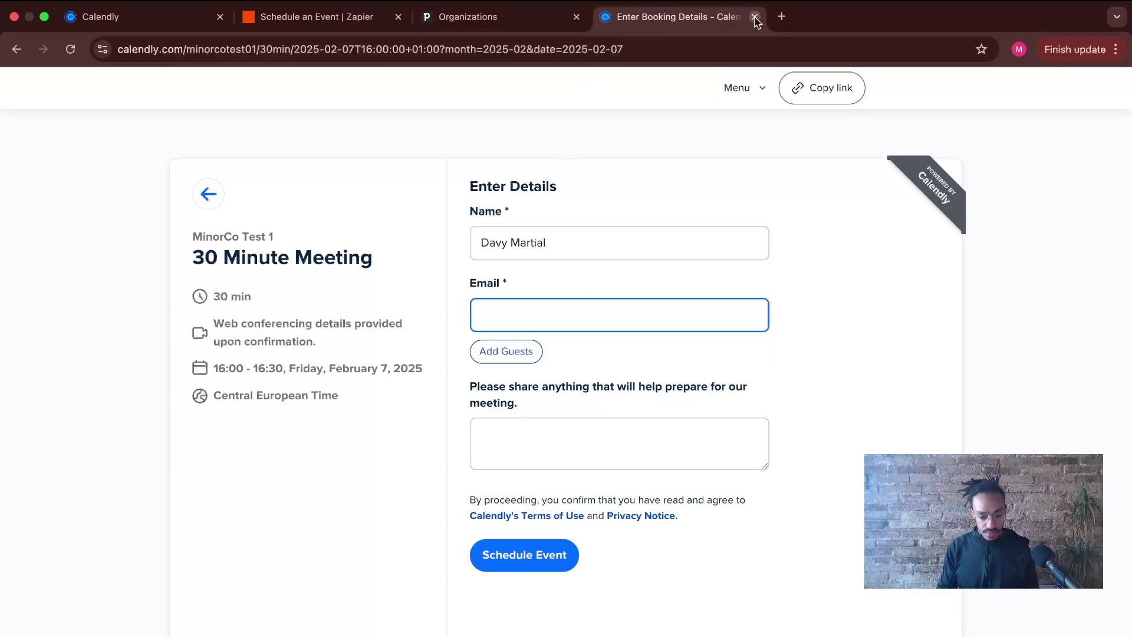
- Reselect 16:00, fill in the invitee's name, company e-mail and a Test note, and schedule
left_click(208, 194)
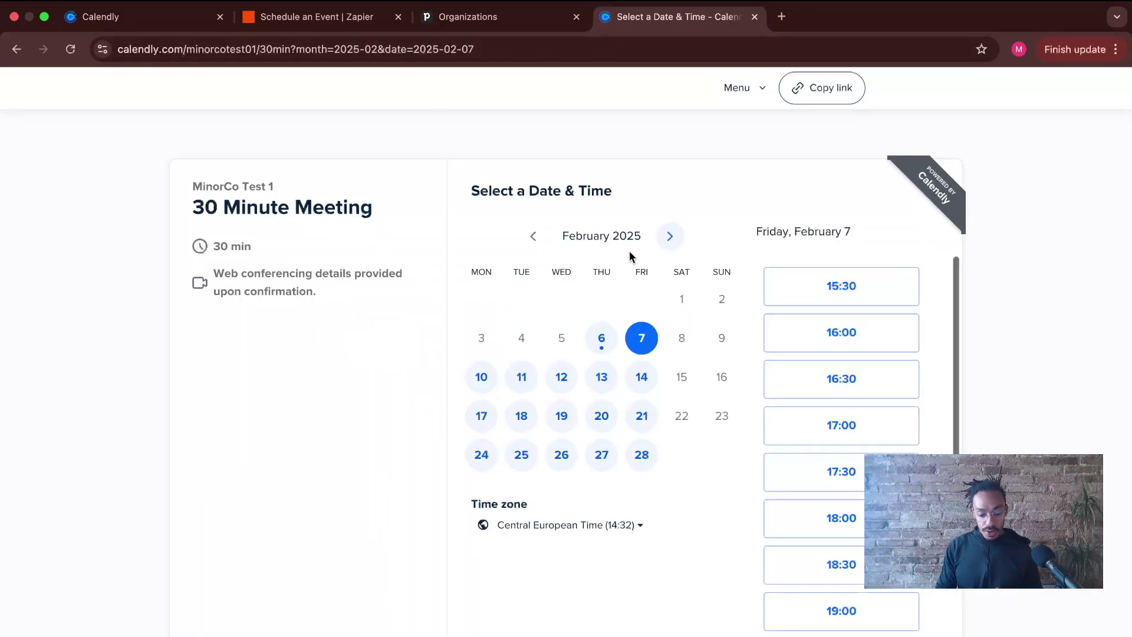
left_click(813, 332)
left_click(863, 332)
left_click(606, 250)
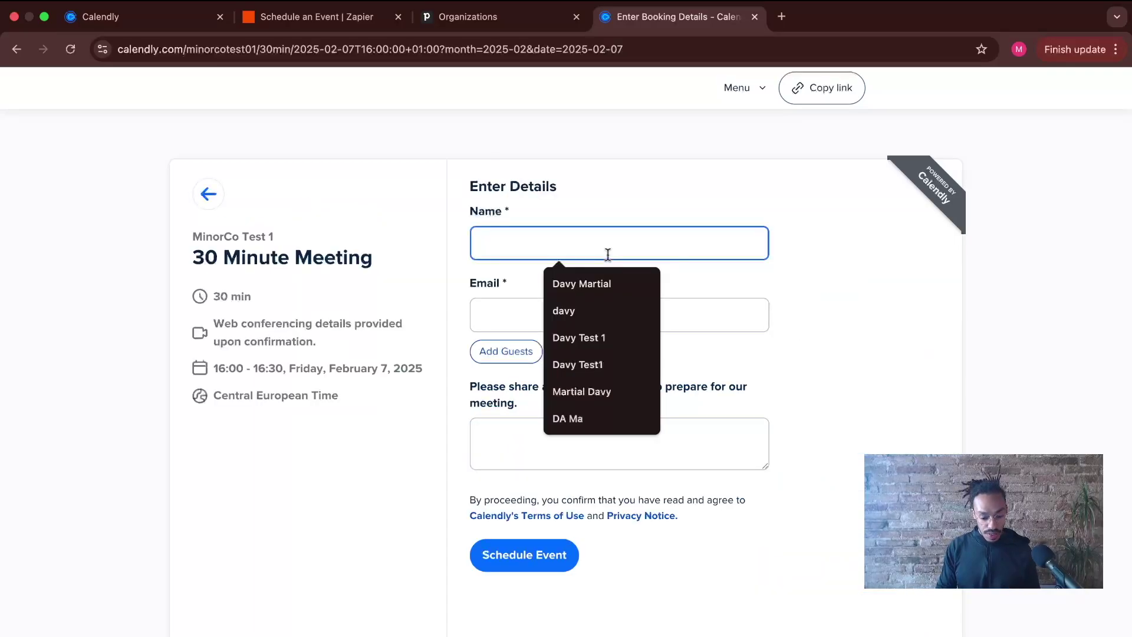
left_click(592, 283)
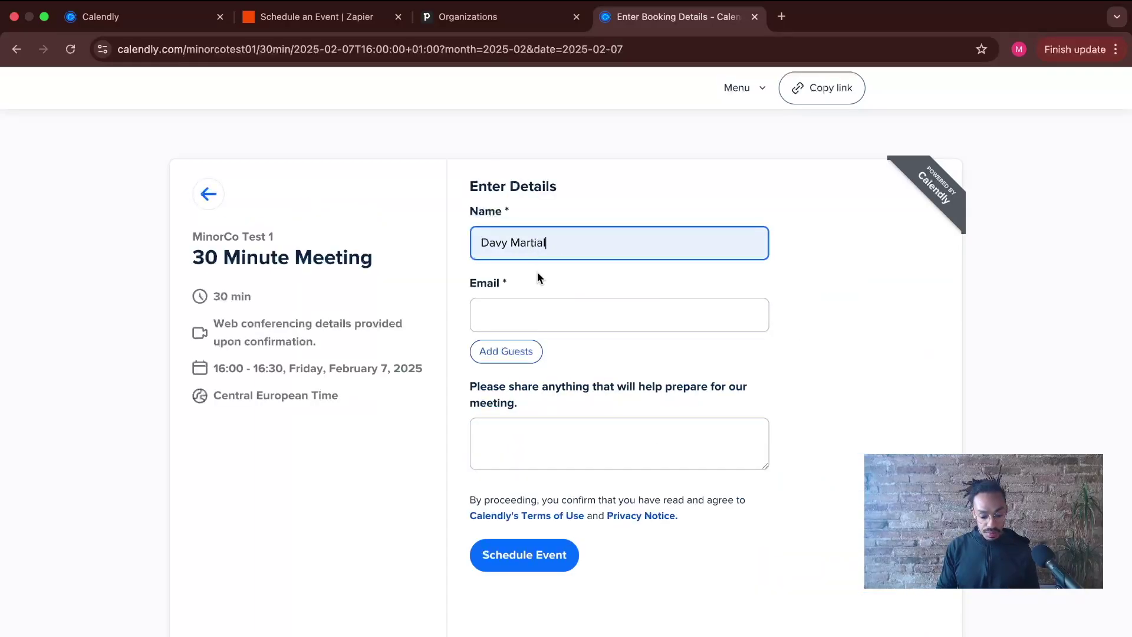
left_click(612, 305)
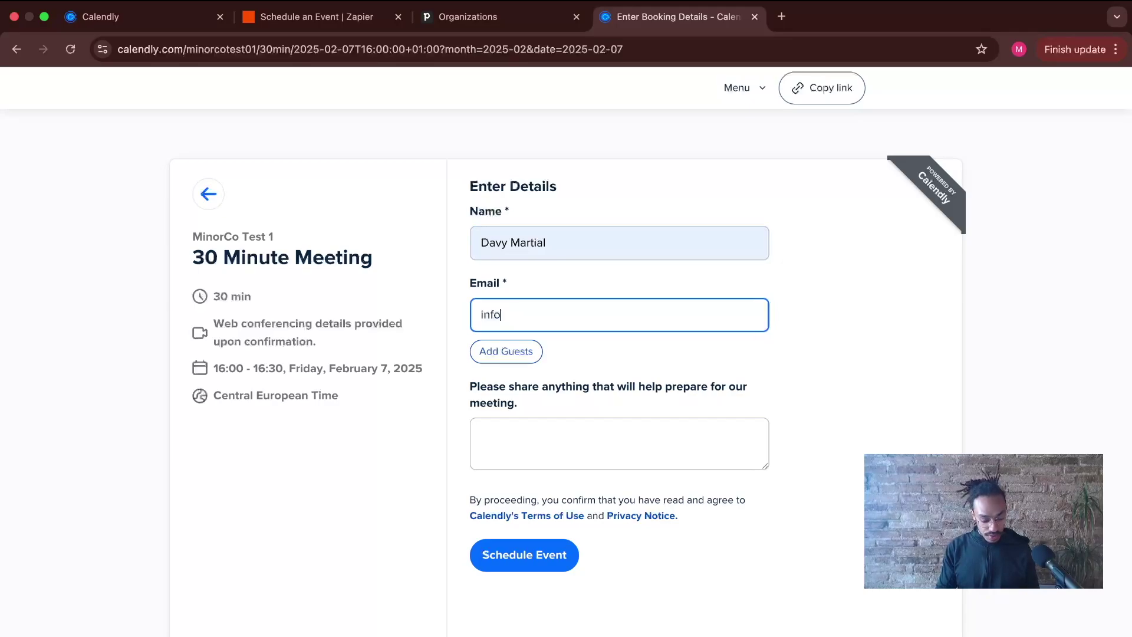
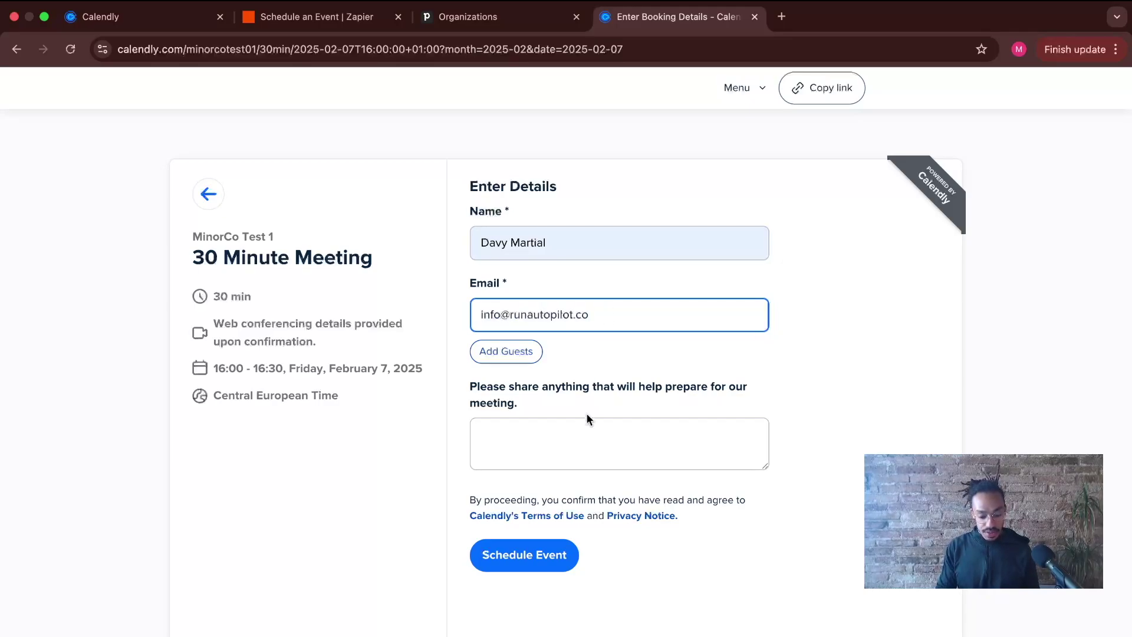
left_click(581, 430)
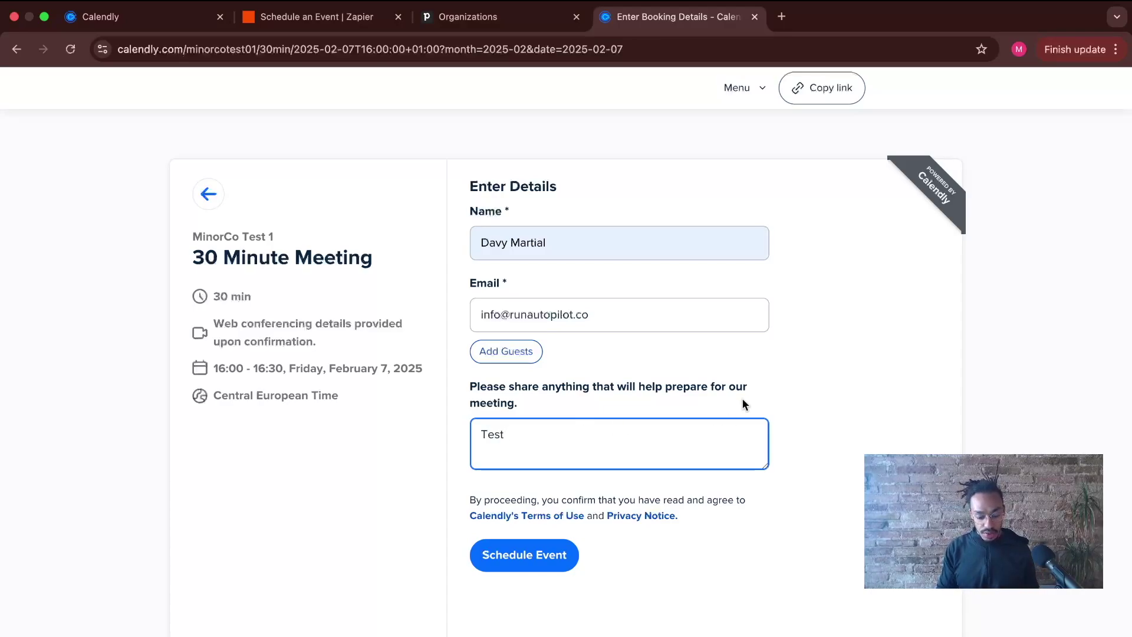
left_click(541, 557)
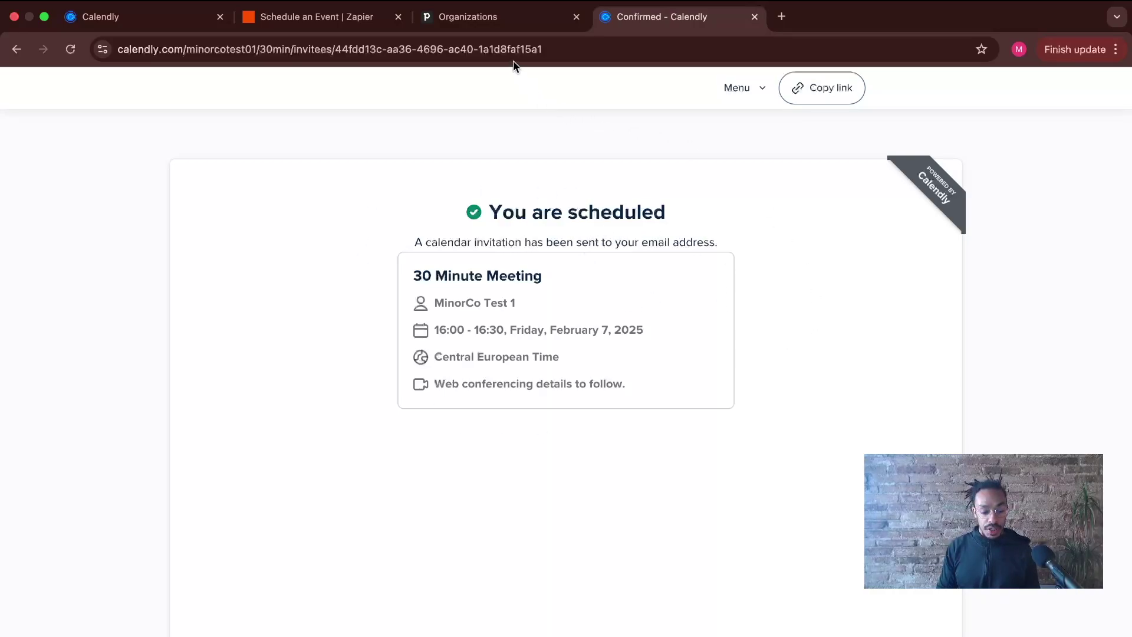
- Check the new Runautopilot organization, contact and Demo Scheduled deal, then see the activity Friday 4 PM on the weekly calendar
left_click(513, 28)
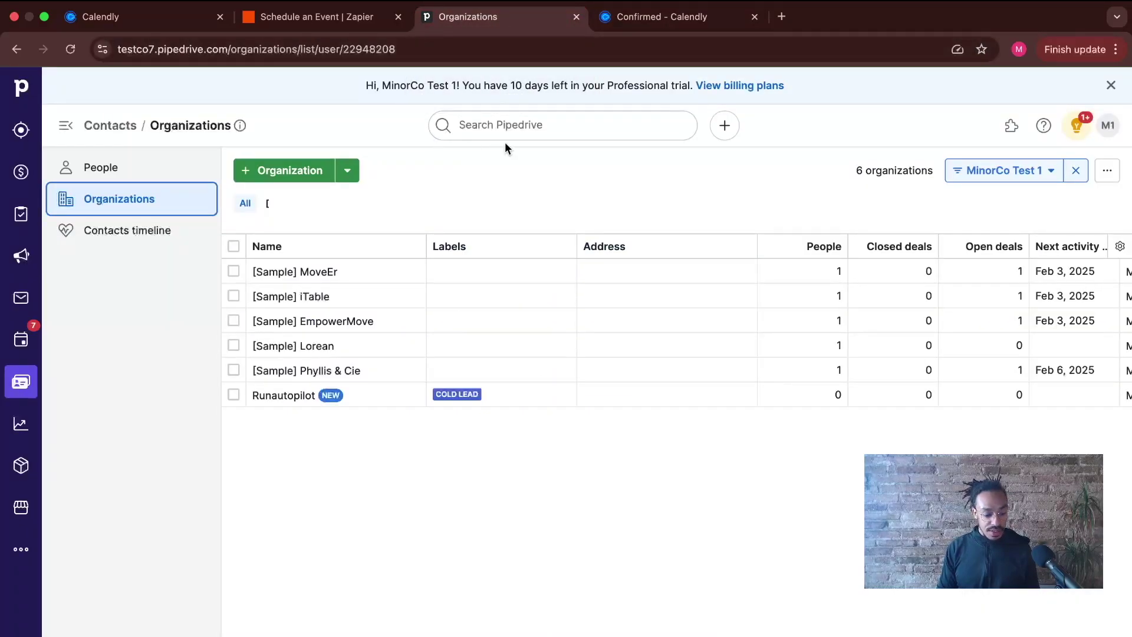
left_click(70, 49)
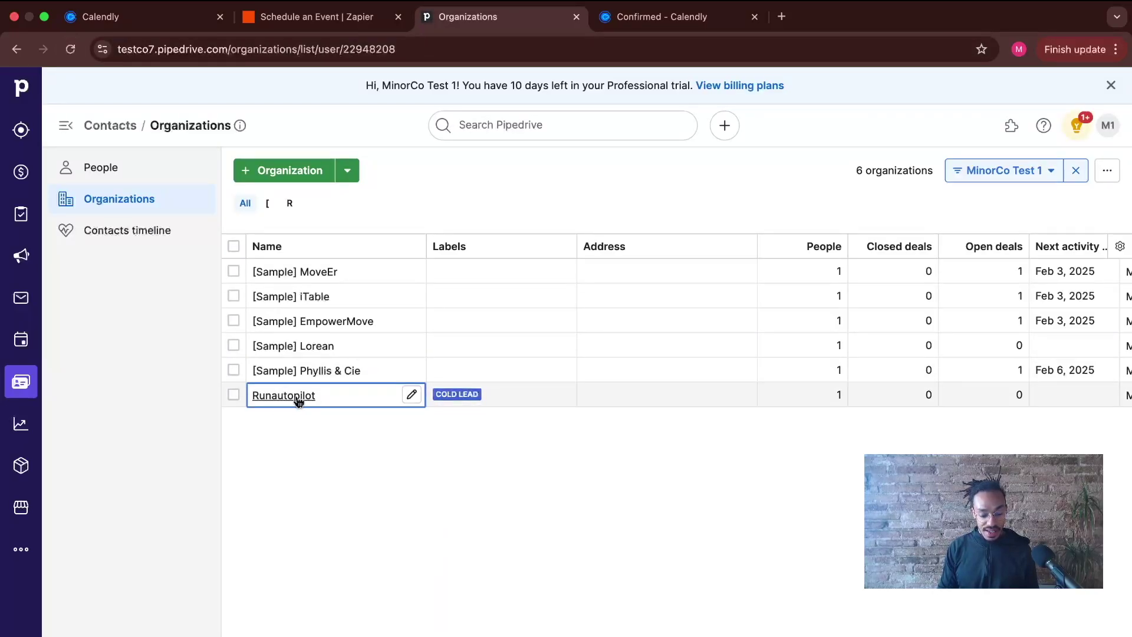
left_click(143, 175)
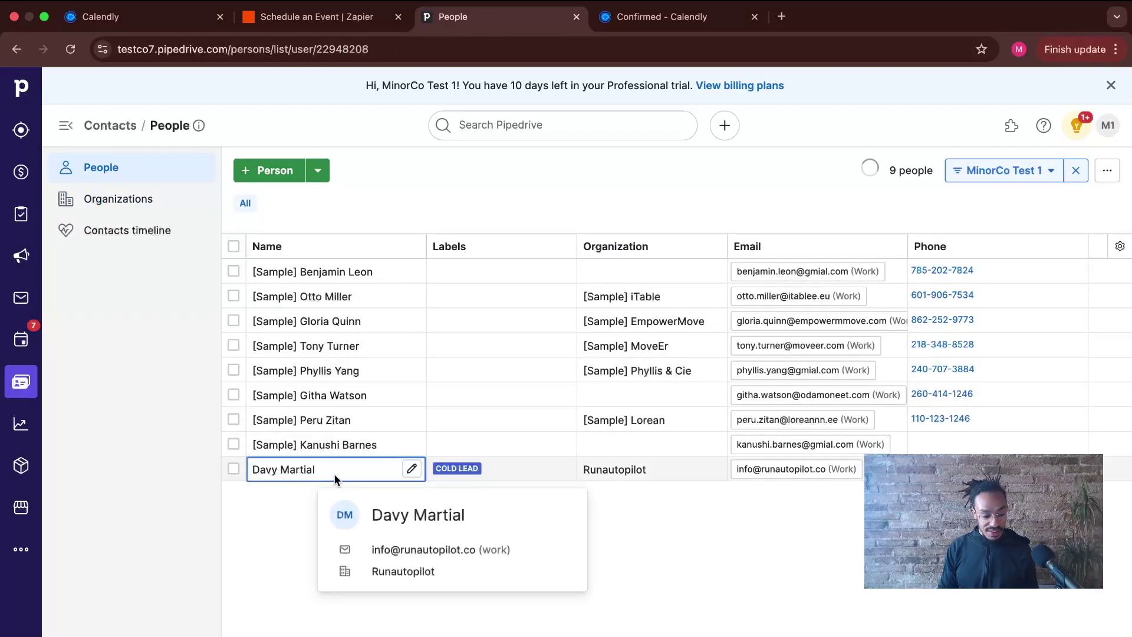
left_click(20, 172)
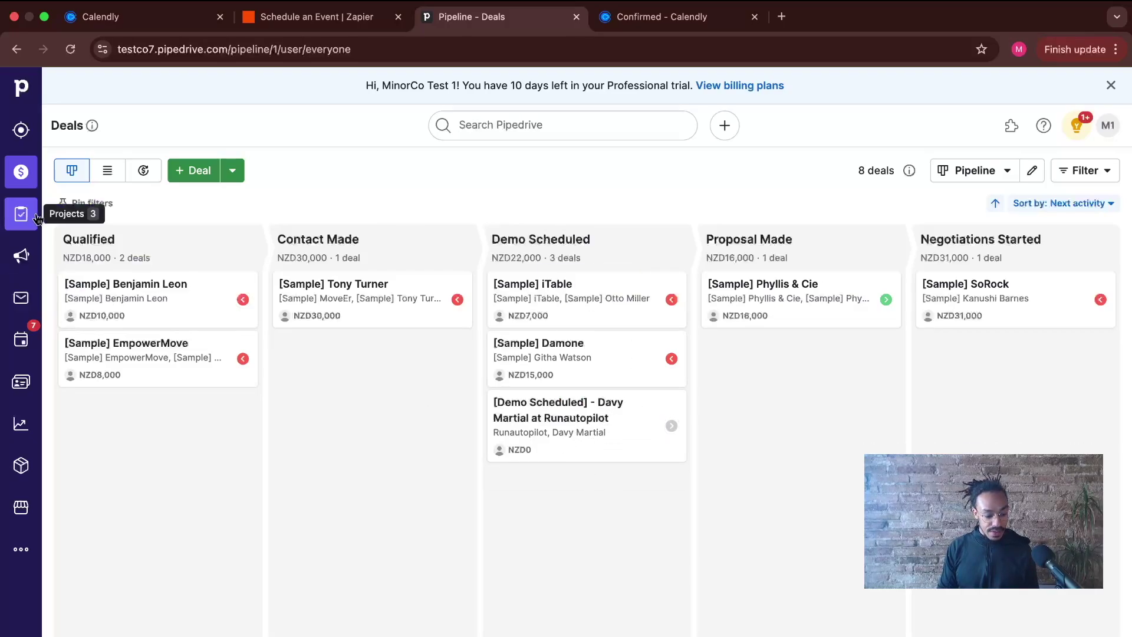
left_click(22, 341)
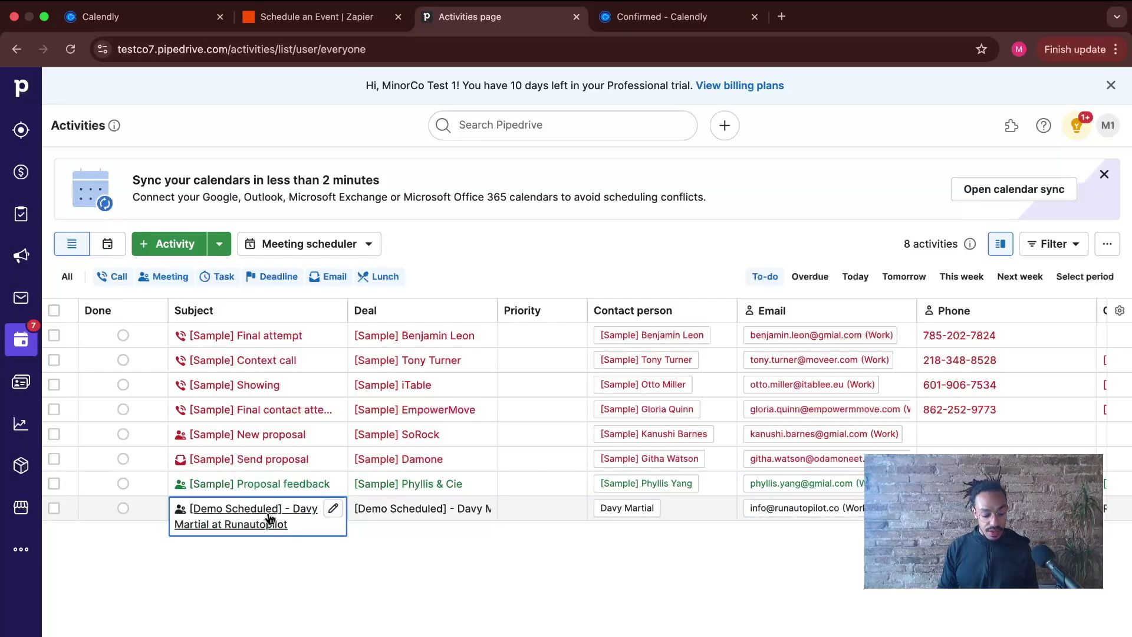
left_click(118, 247)
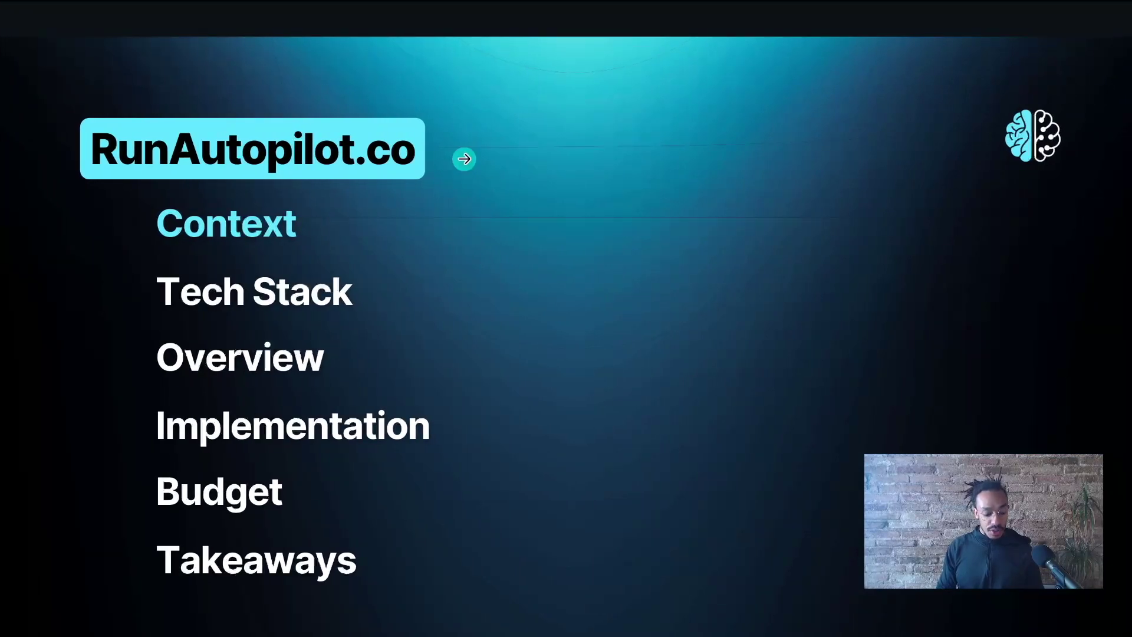
- Step through the Tech Stack, agenda and Overview slides, then swipe back to the Pipedrive calendar
left_click(465, 158)
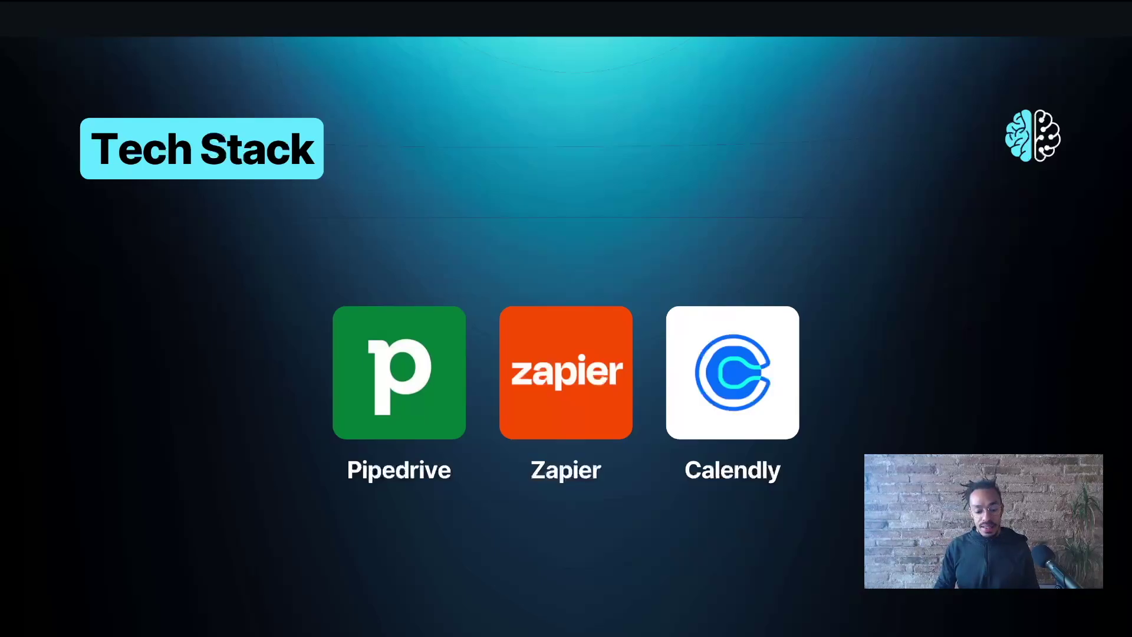
key("Right")
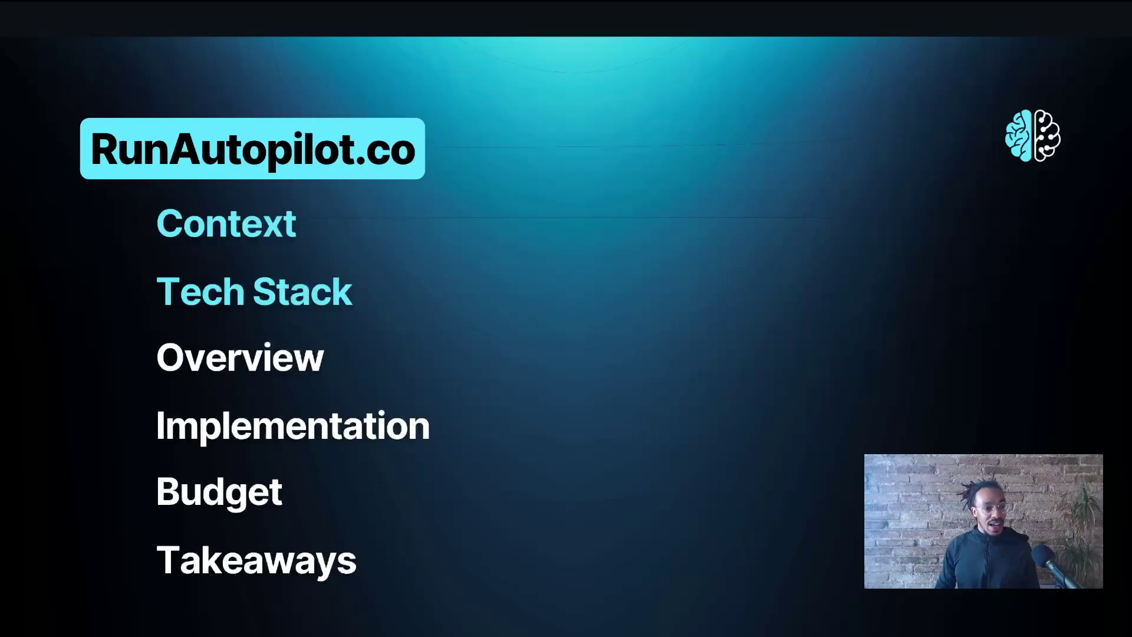
key("Right")
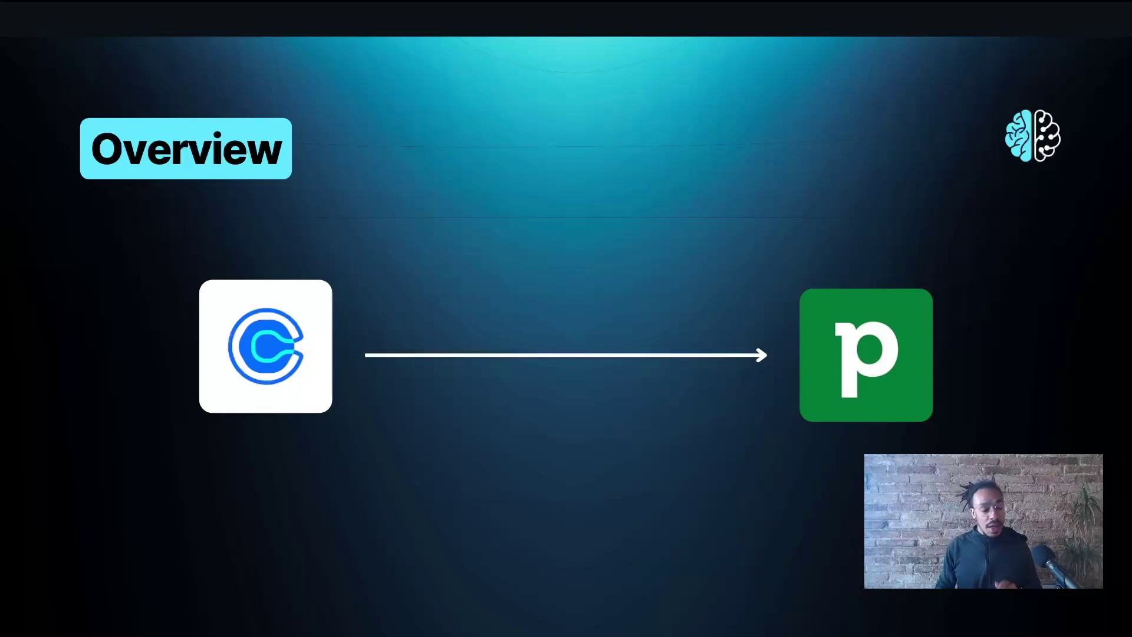
key("Right")
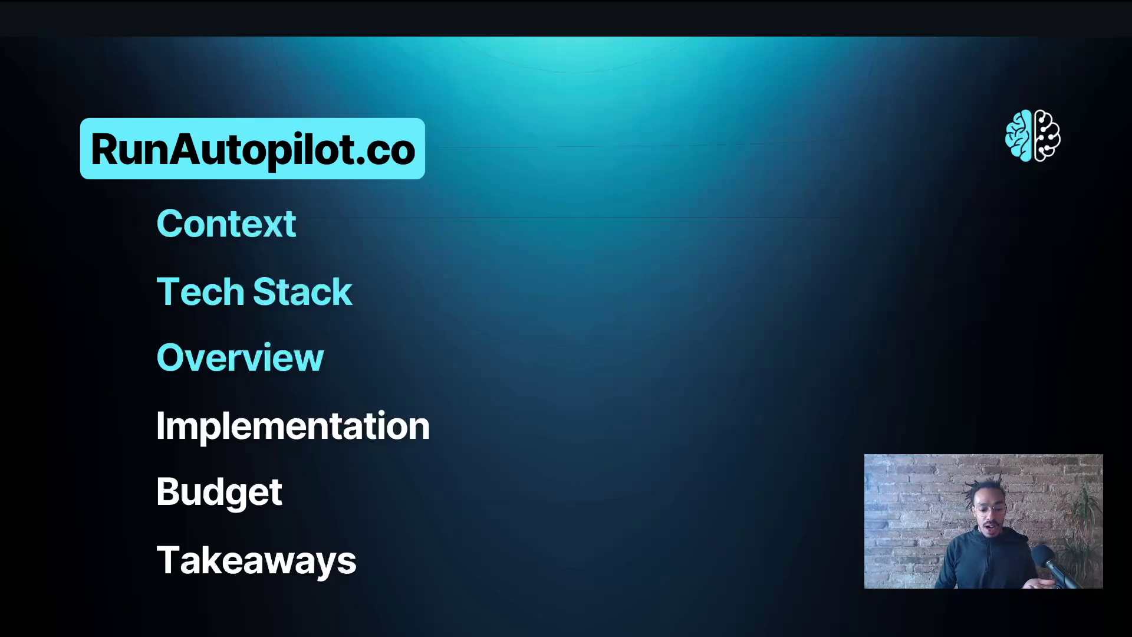
key("ctrl+Left")
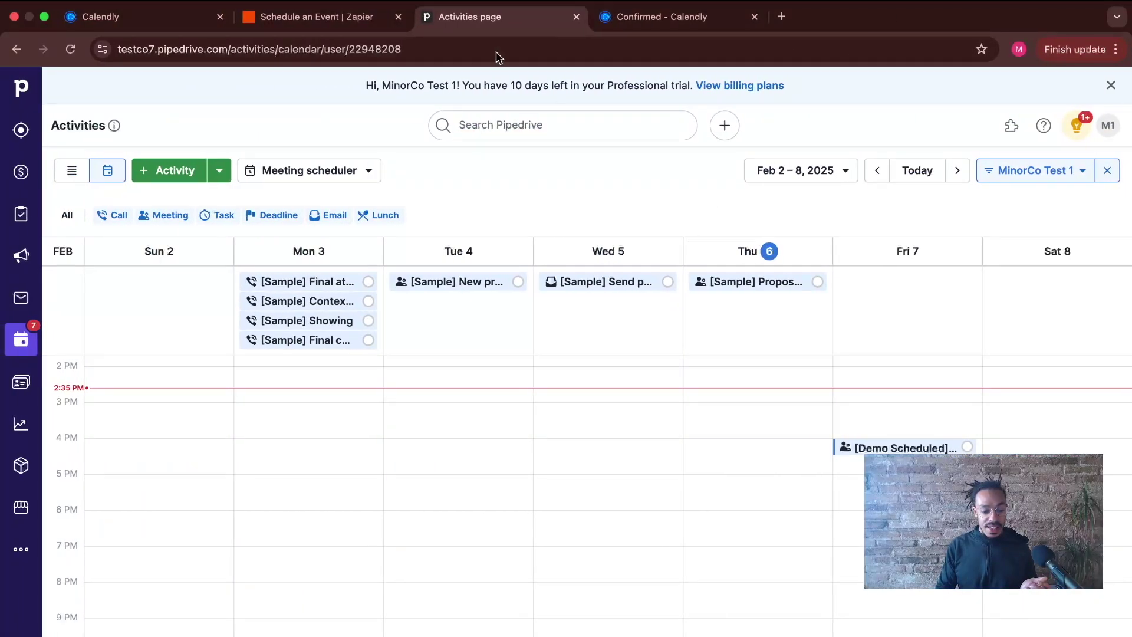
- Switch to the 'Schedule an Event | Zapier' zap editor tab
left_click(297, 17)
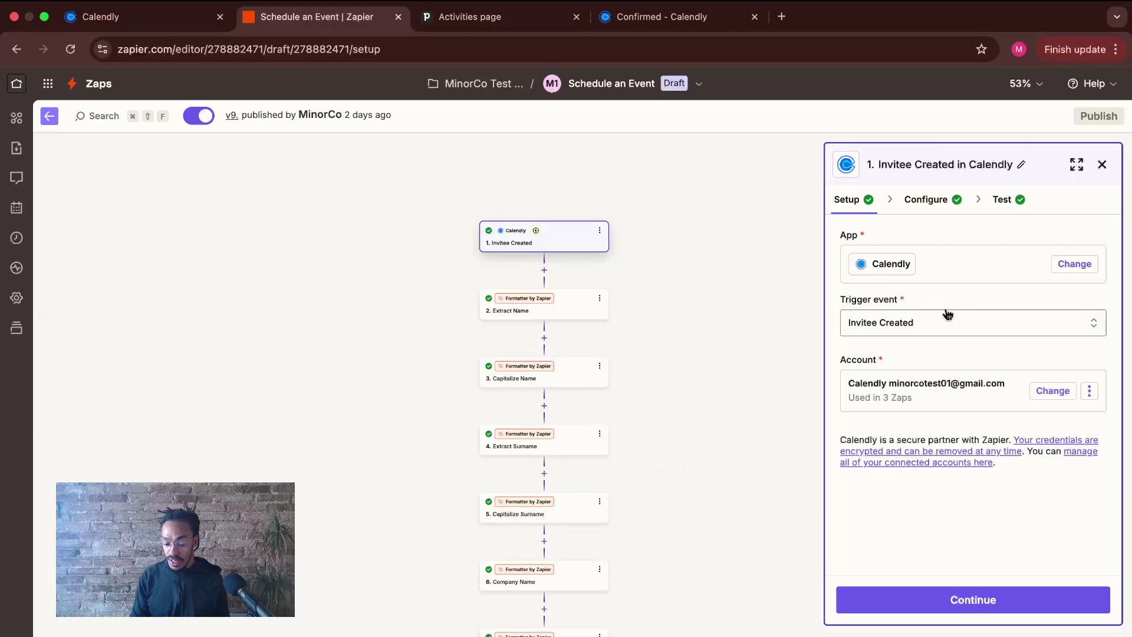
- Keep Invitee Created as the Calendly trigger event and move on to testing
left_click(894, 328)
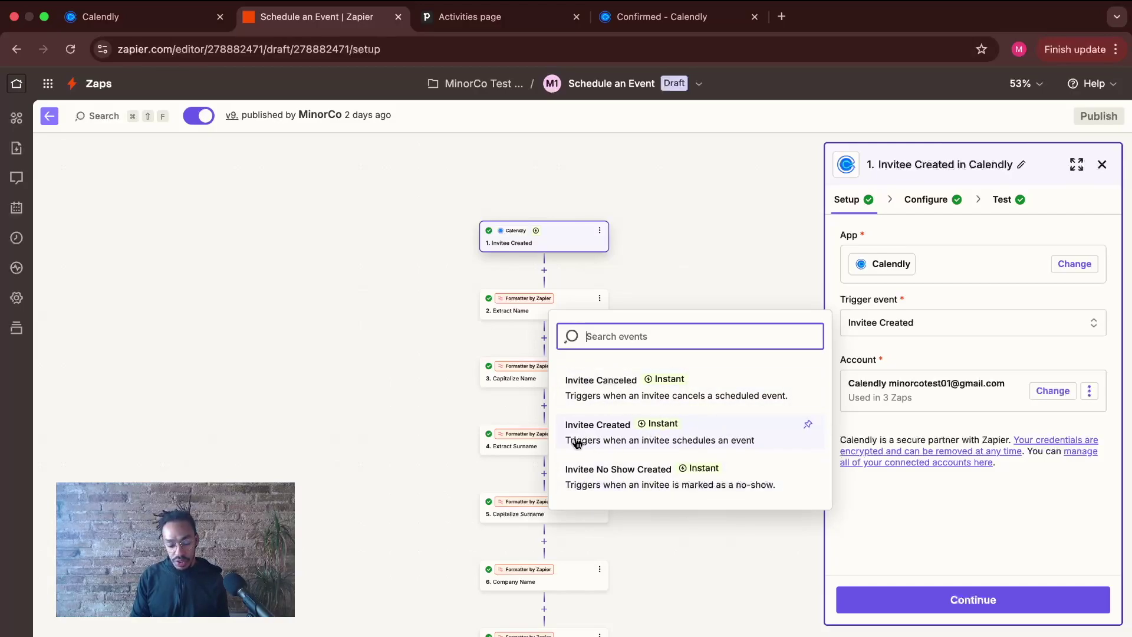
left_click(925, 354)
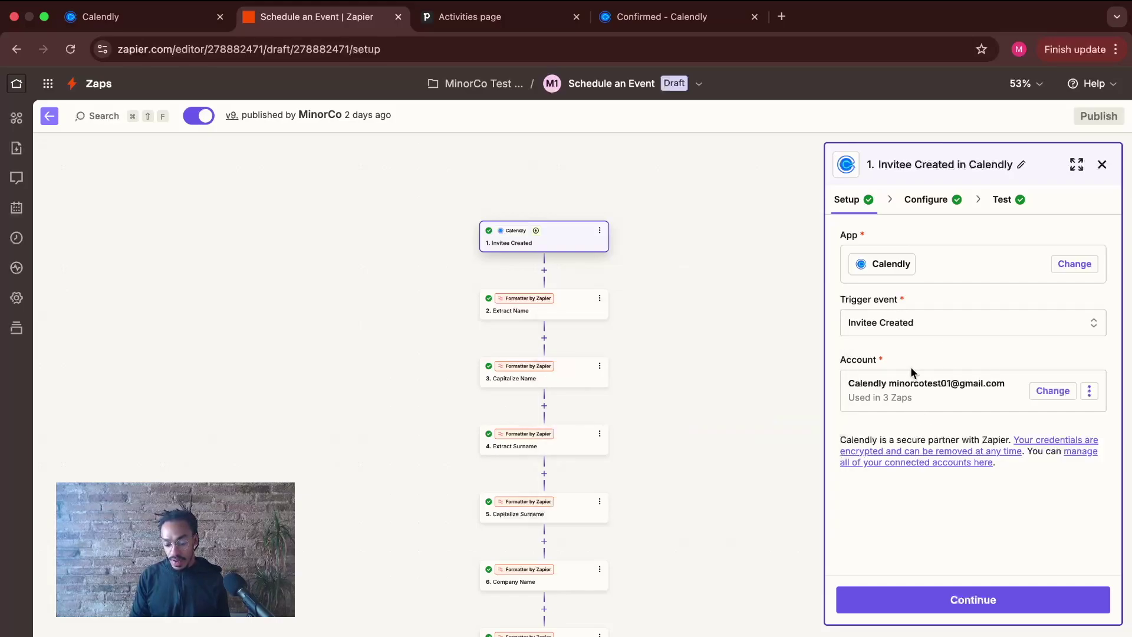
left_click(958, 598)
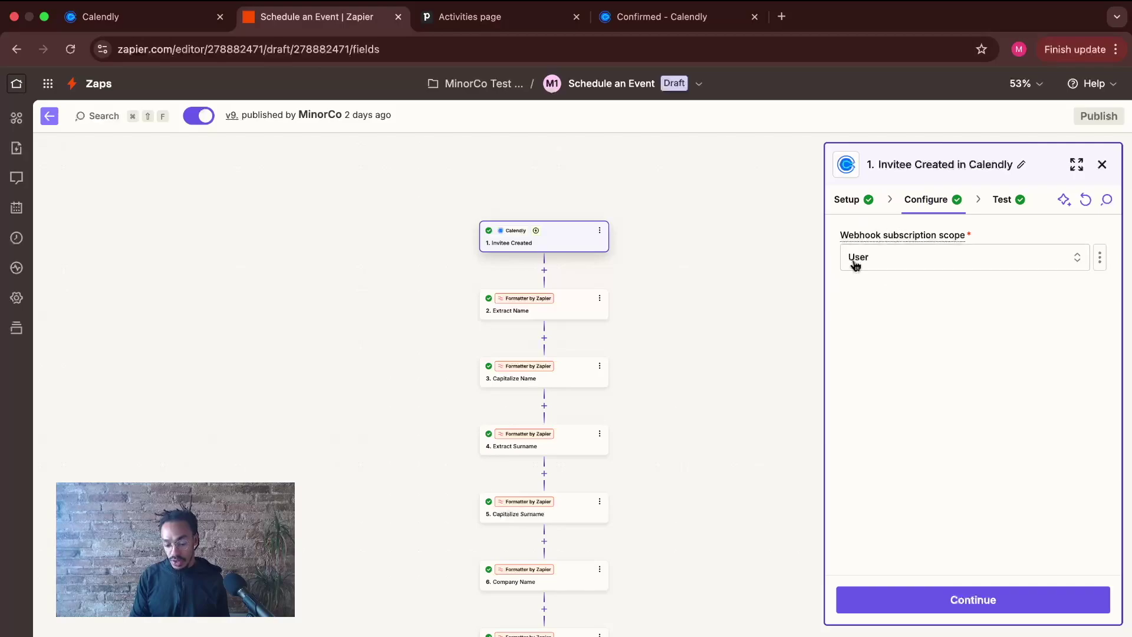
left_click(935, 600)
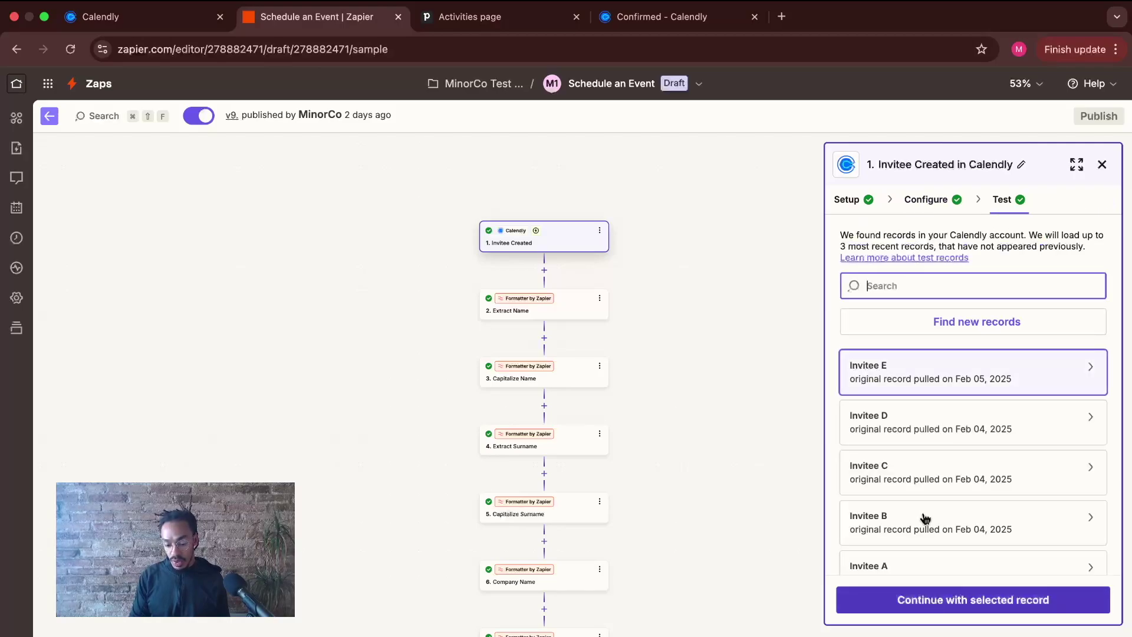
- Load new Calendly records and continue with Invitee F as the test record
scroll(918, 384, "down", 2)
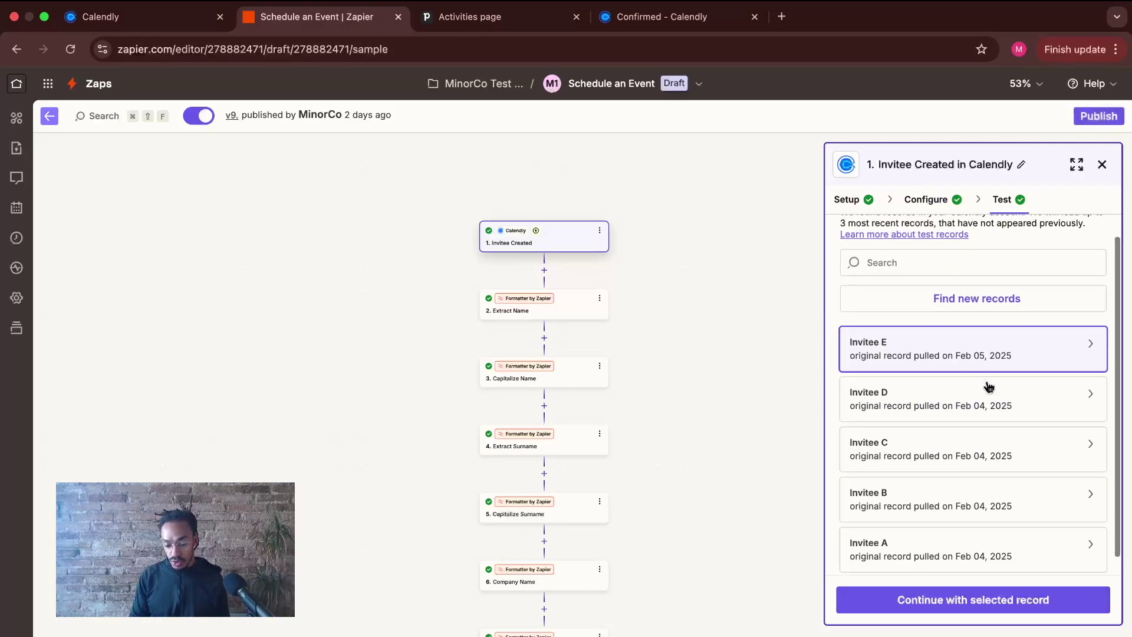
left_click(981, 290)
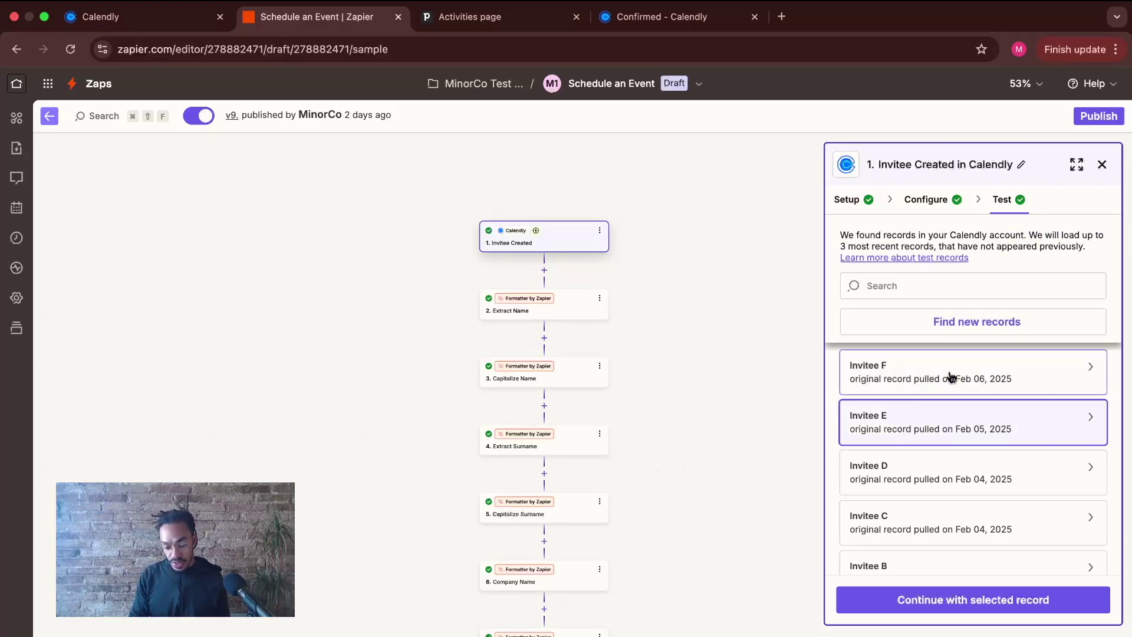
left_click(948, 376)
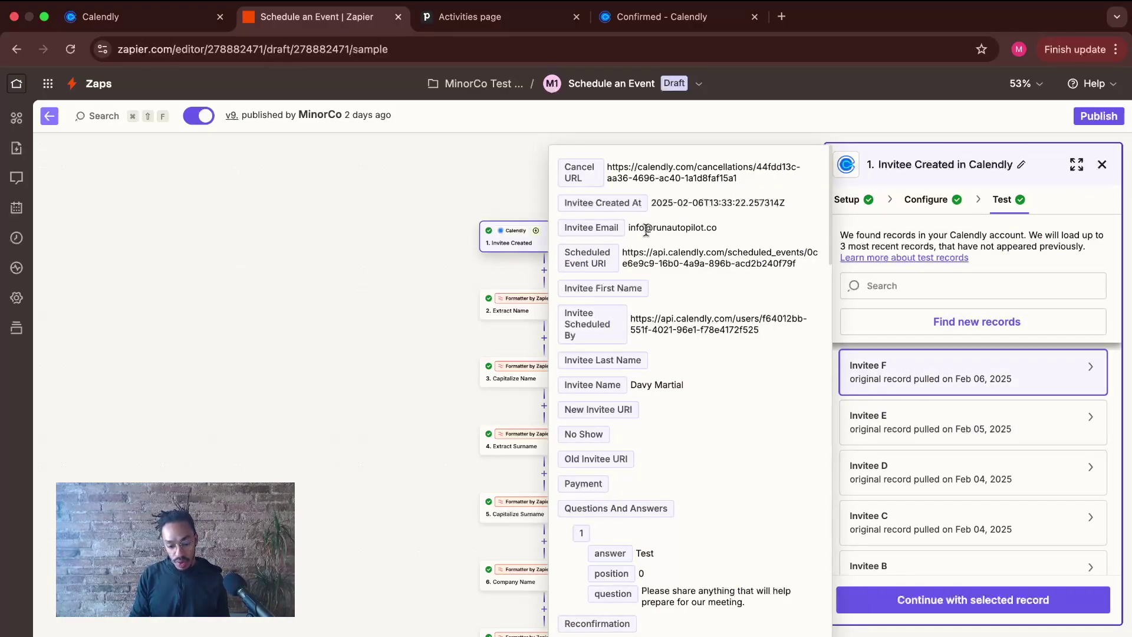
left_click_drag(720, 238, 626, 230)
scroll(666, 310, "down", 3)
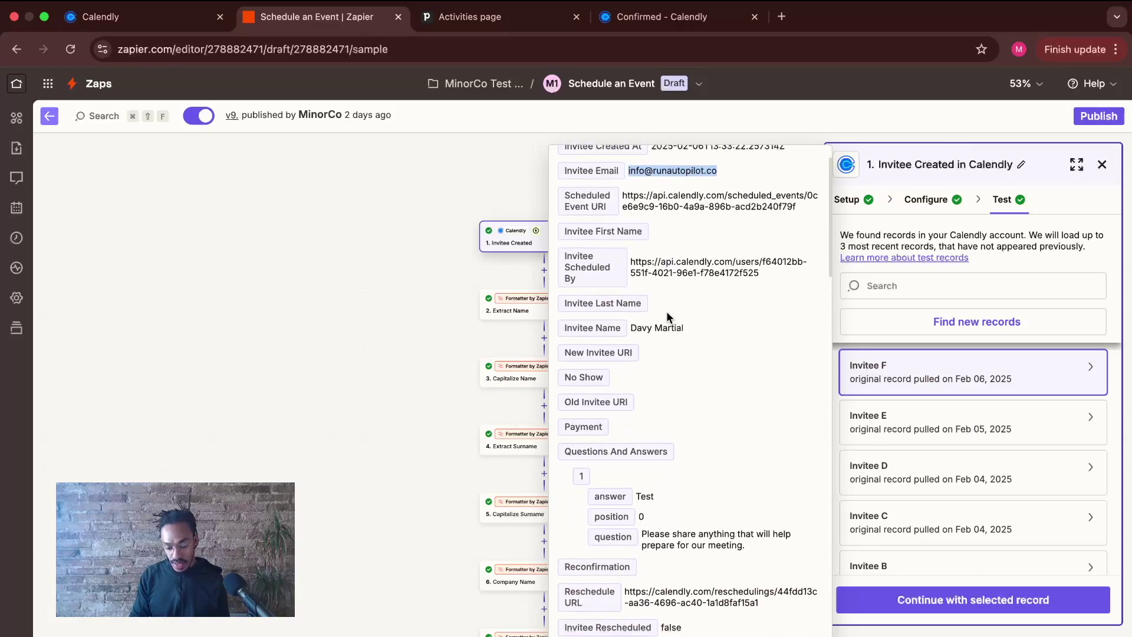
left_click(972, 609)
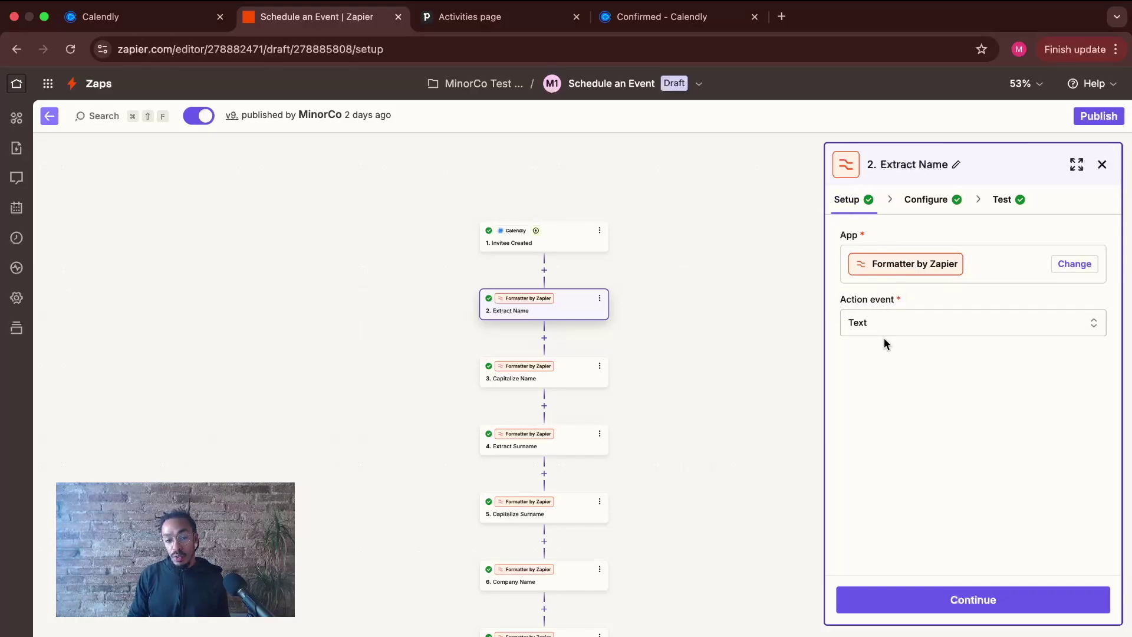
- Review Extract Name's Split Text settings: Invitee Name input, blank Separator, First segment
left_click(930, 599)
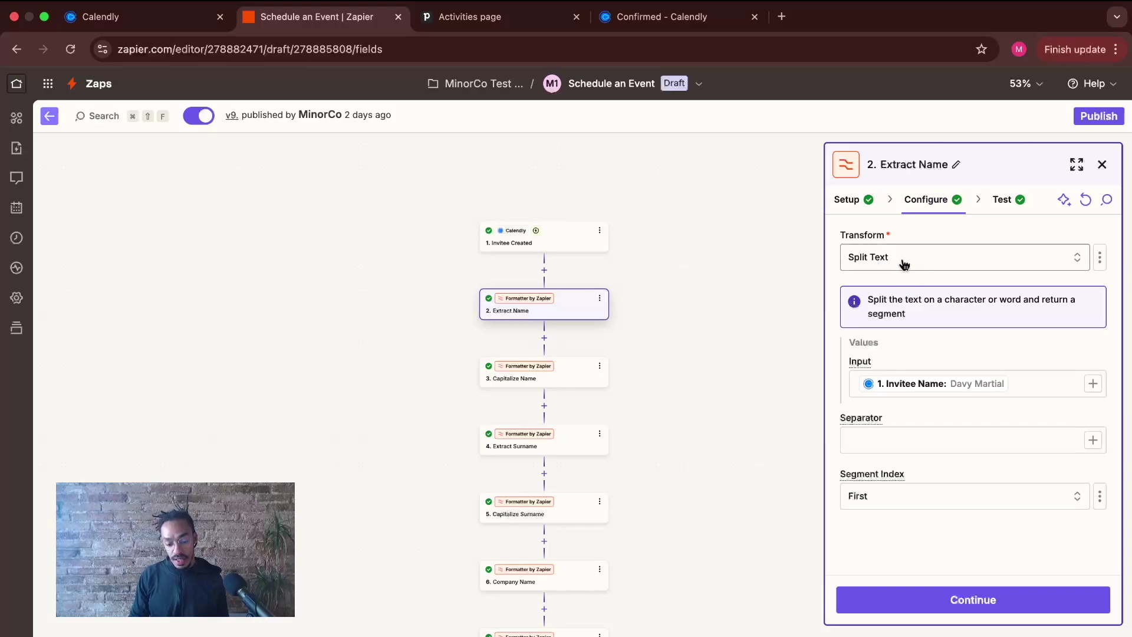
left_click(563, 241)
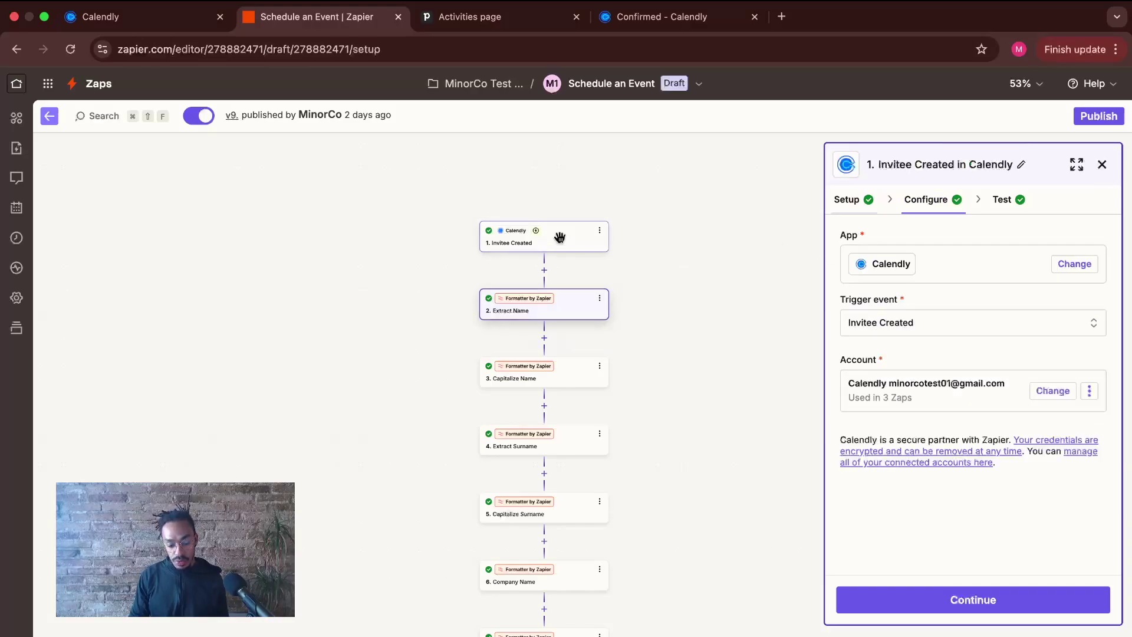
left_click(557, 299)
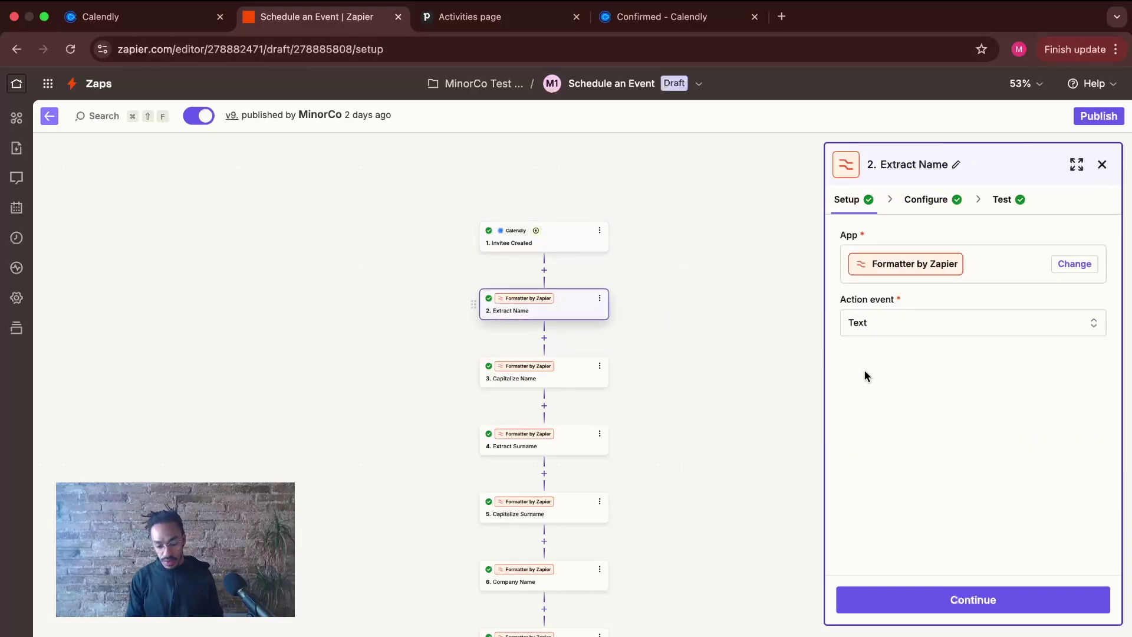
left_click(926, 200)
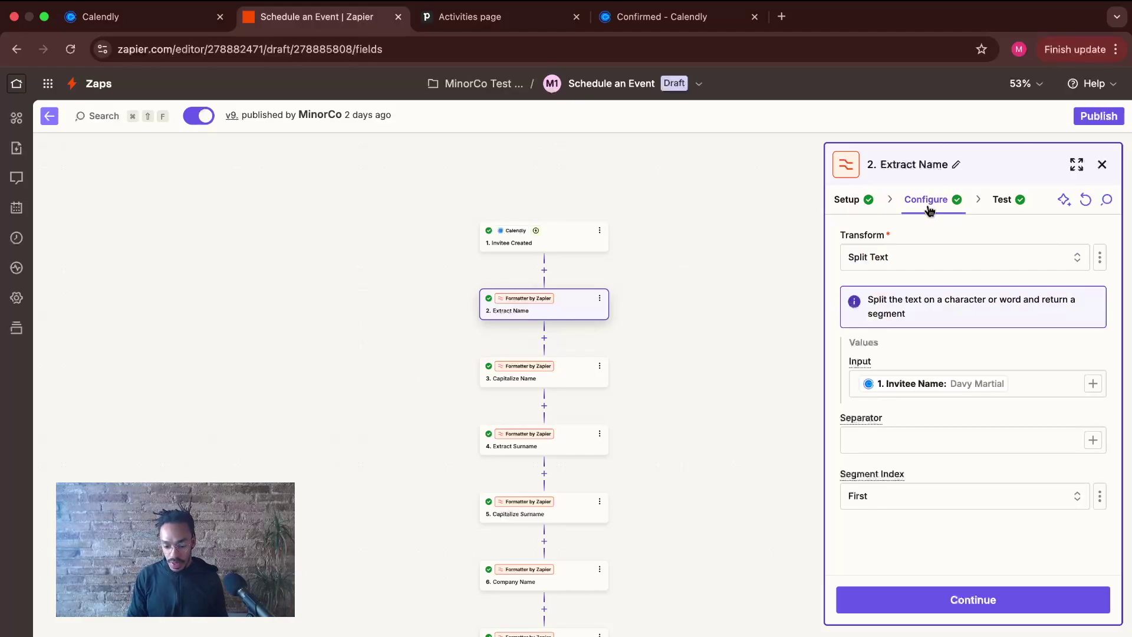
left_click(1100, 386)
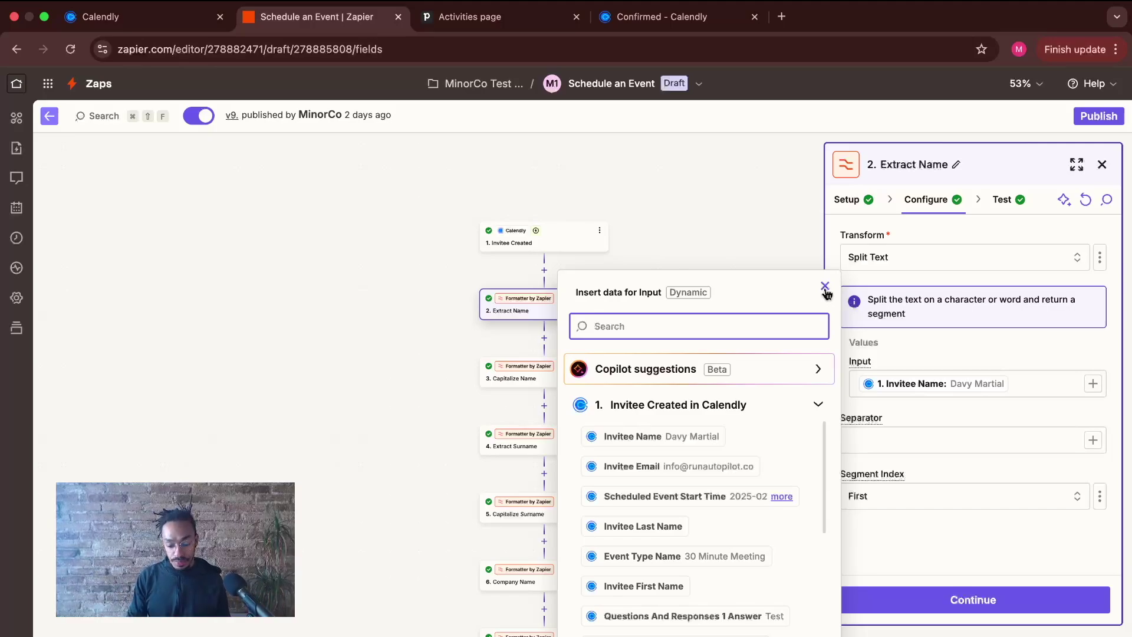
left_click(824, 287)
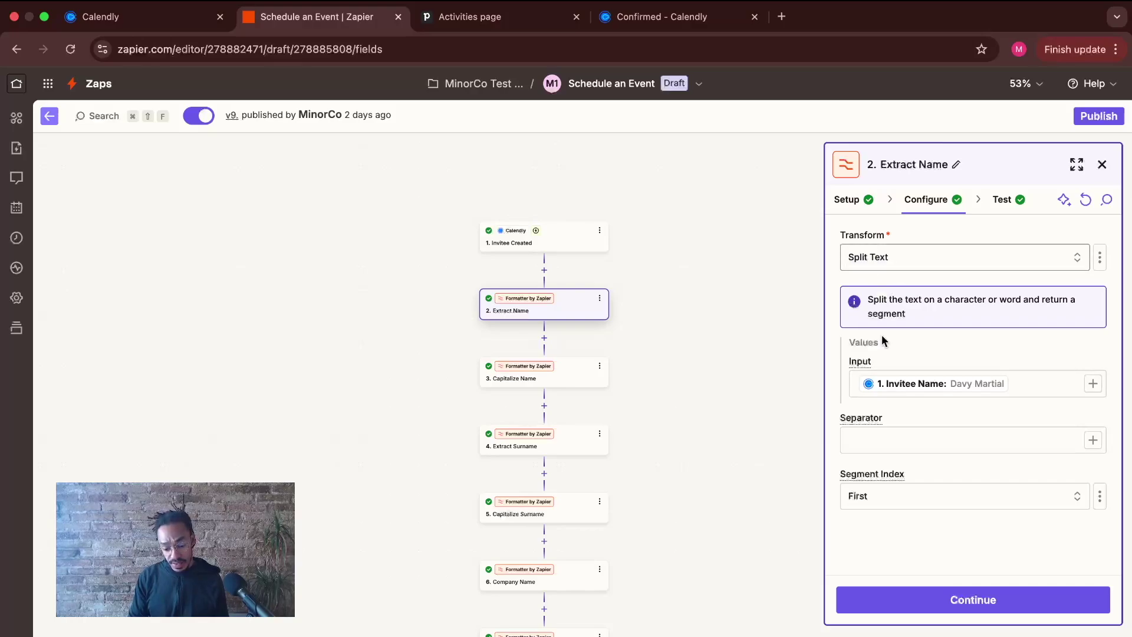
left_click(873, 449)
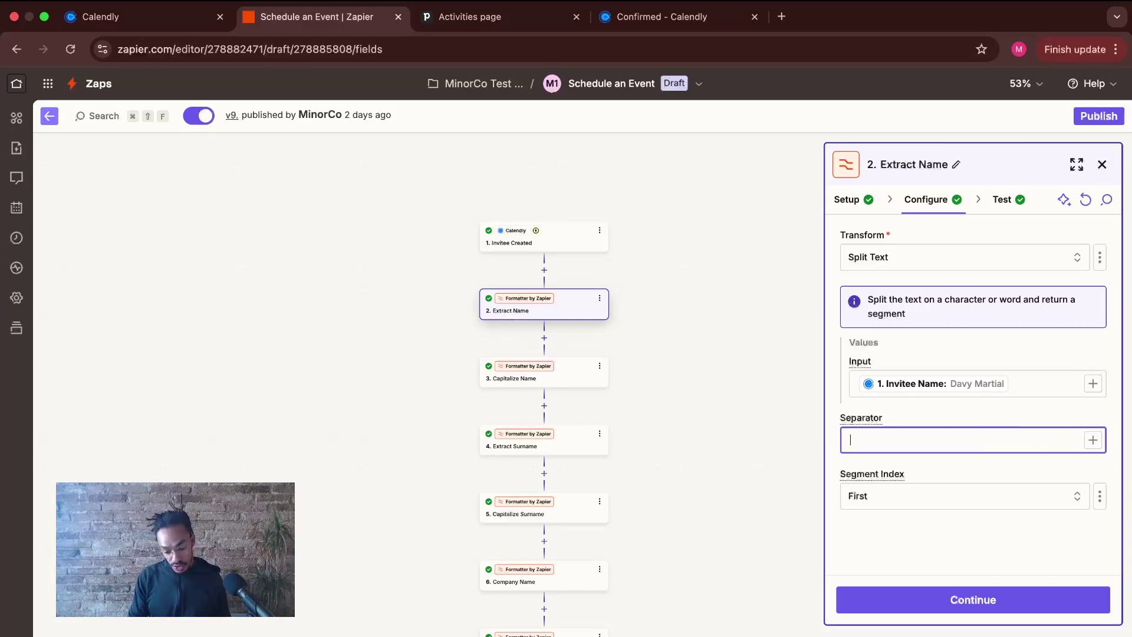
left_click(961, 408)
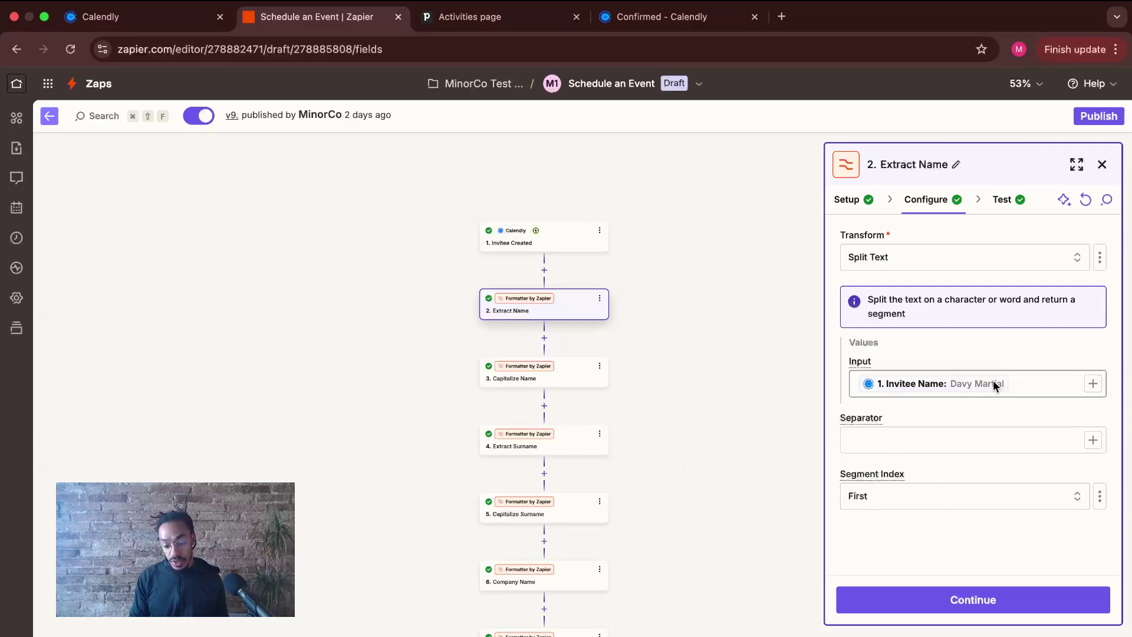
- Retest Extract Name, confirm it outputs only the first name, and continue to Capitalize Name
left_click(1002, 200)
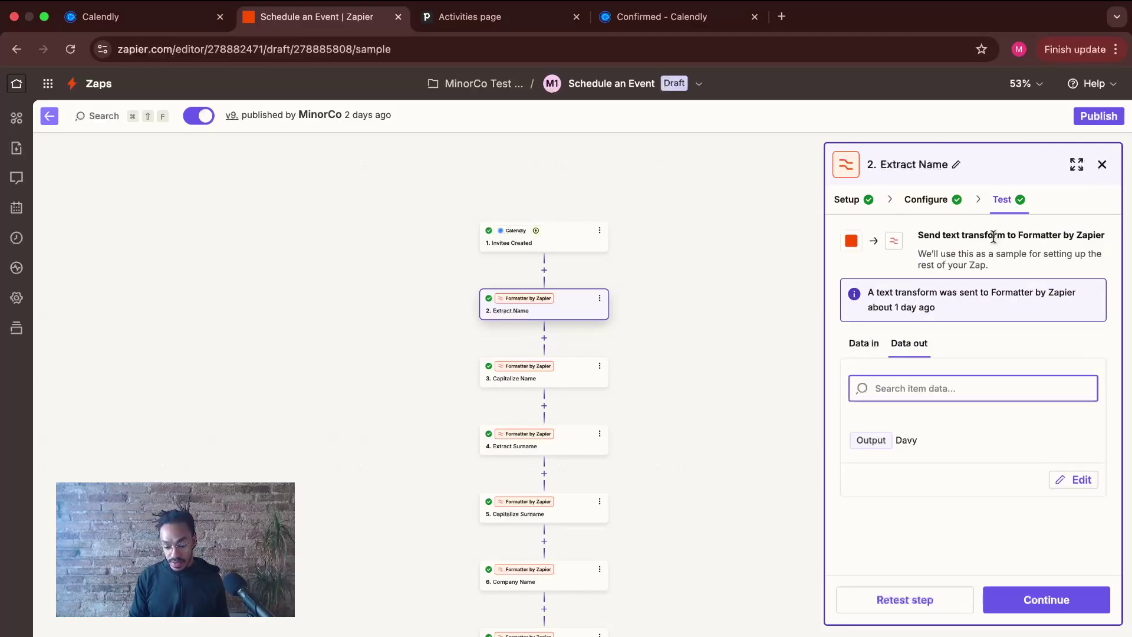
left_click(926, 605)
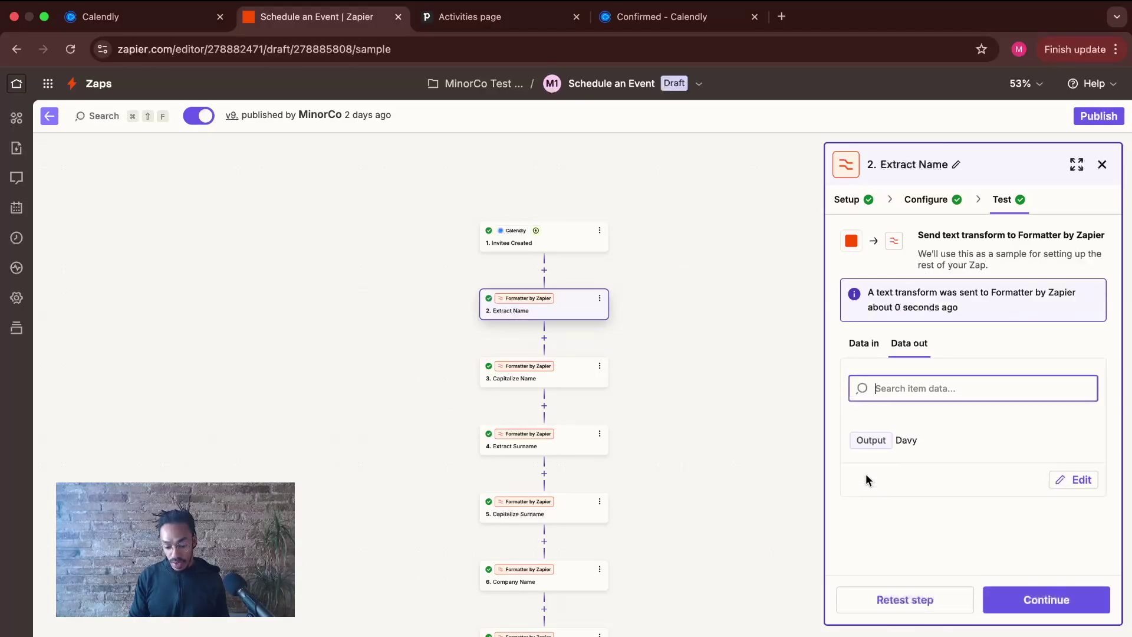
left_click(865, 344)
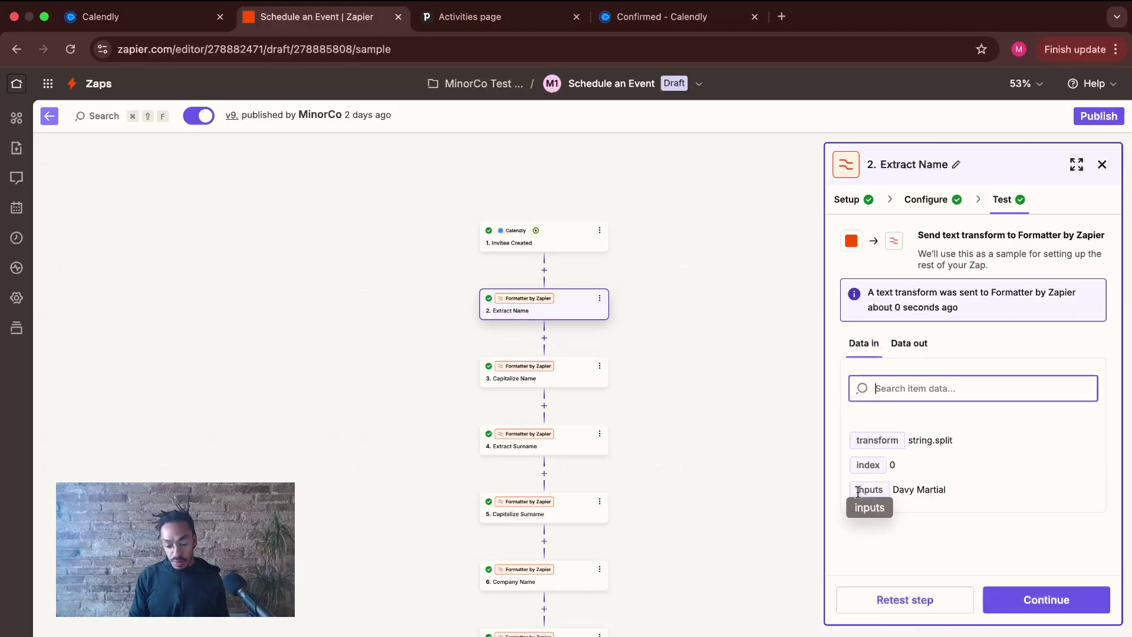
left_click(919, 355)
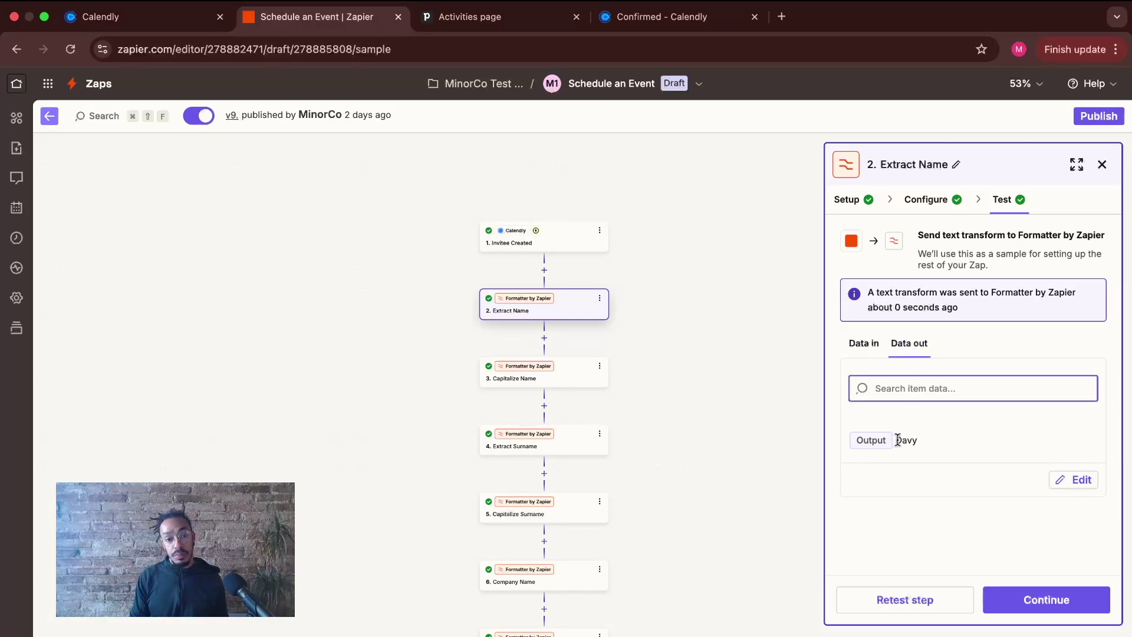
left_click(1047, 600)
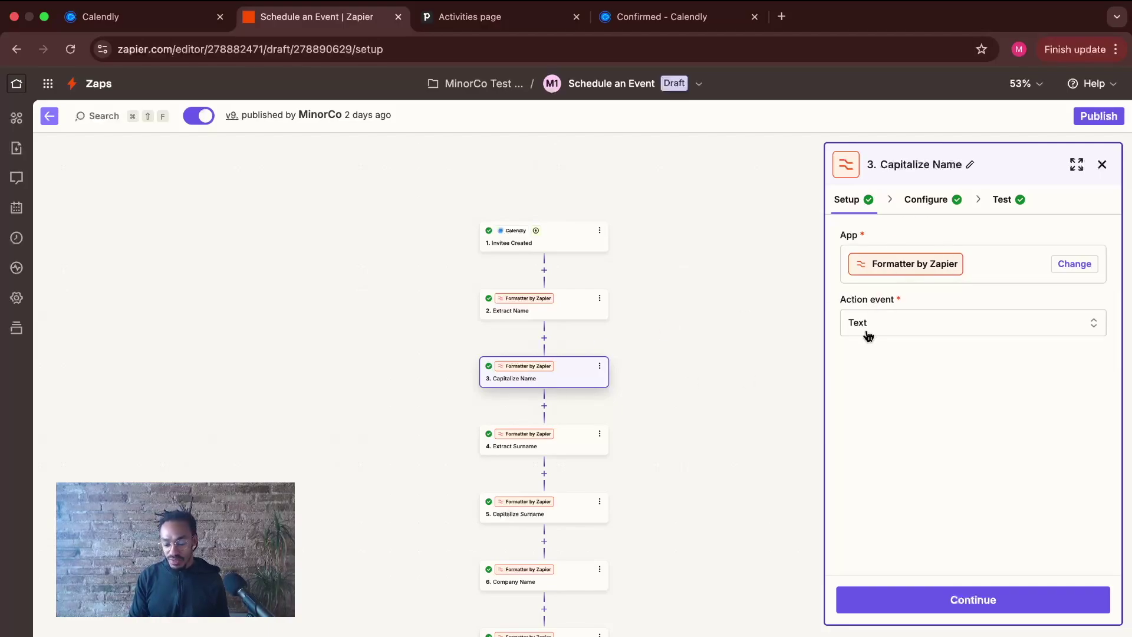
- Review the Capitalize Name configuration, keeping the Capitalize text transform
left_click(924, 201)
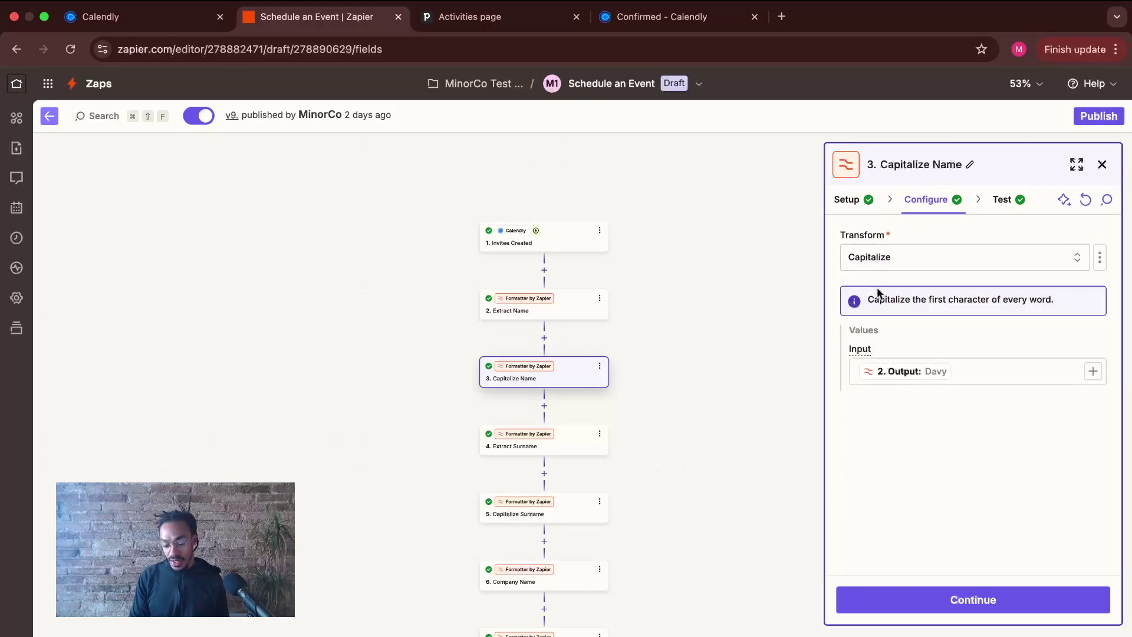
left_click(900, 260)
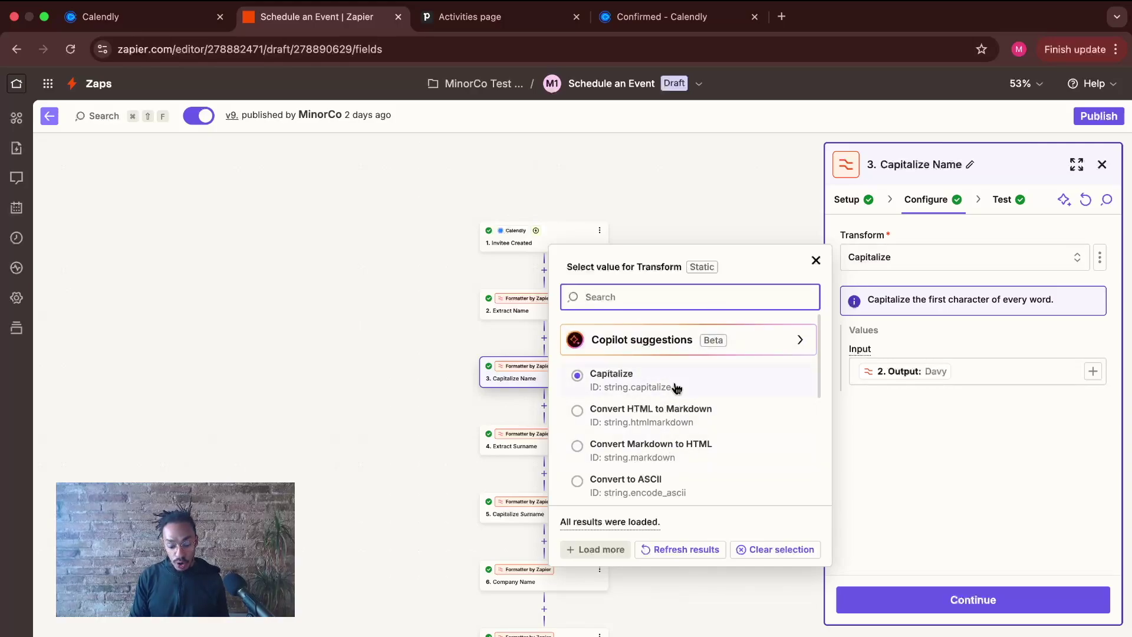
scroll(675, 455, "down", 5)
scroll(677, 454, "up", 5)
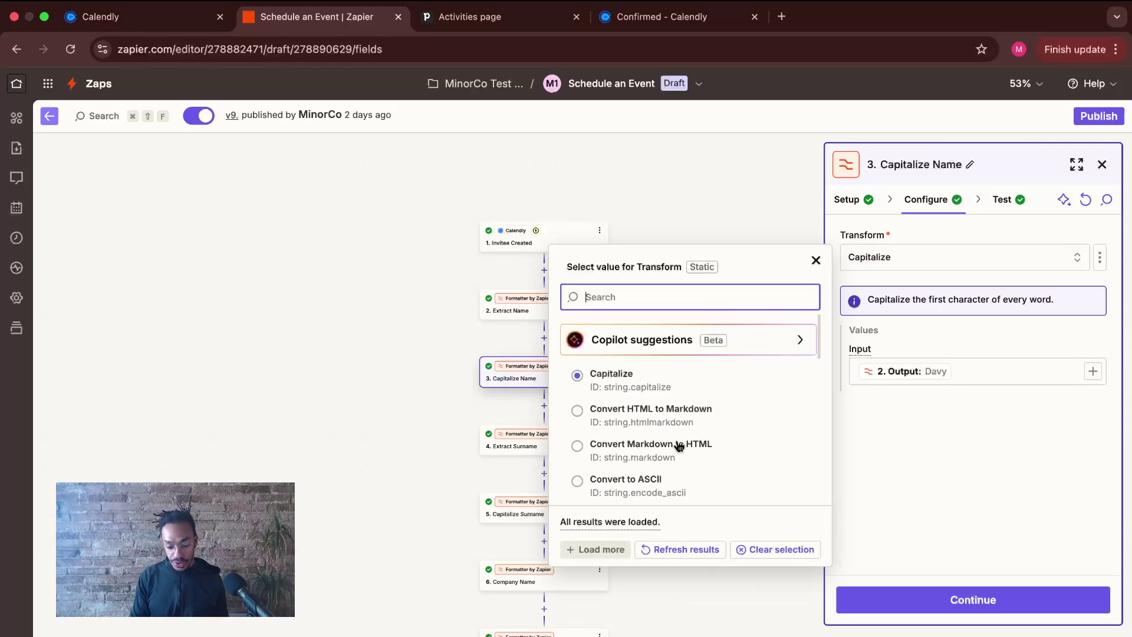
left_click(819, 258)
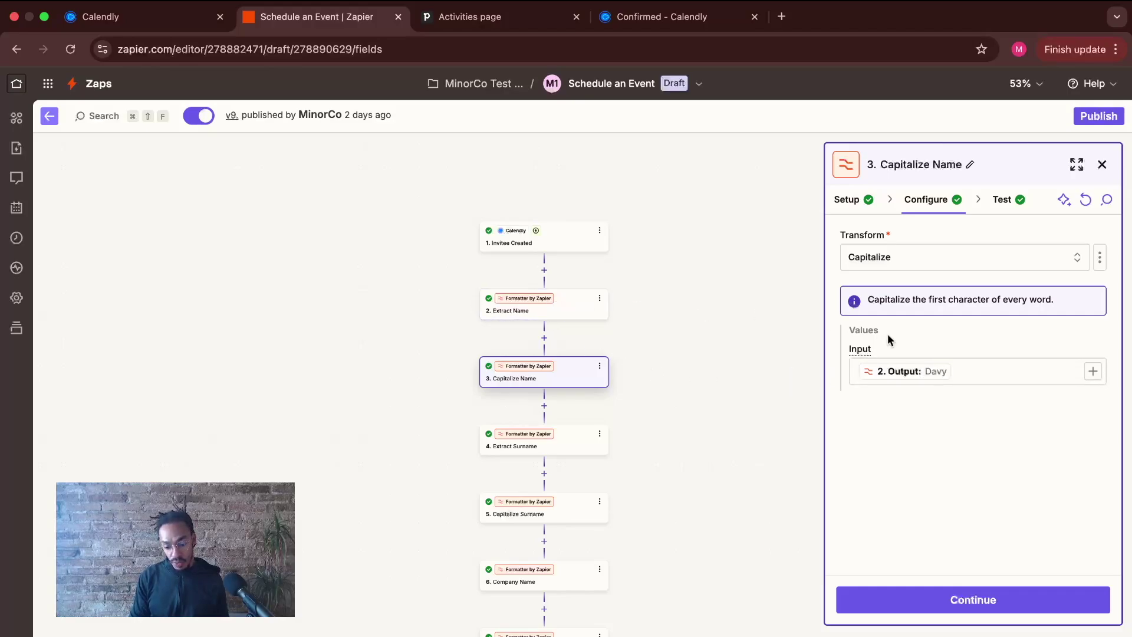
- Retest Capitalize Name, confirm the first name comes out capitalized, and continue to Extract Surname
left_click(964, 589)
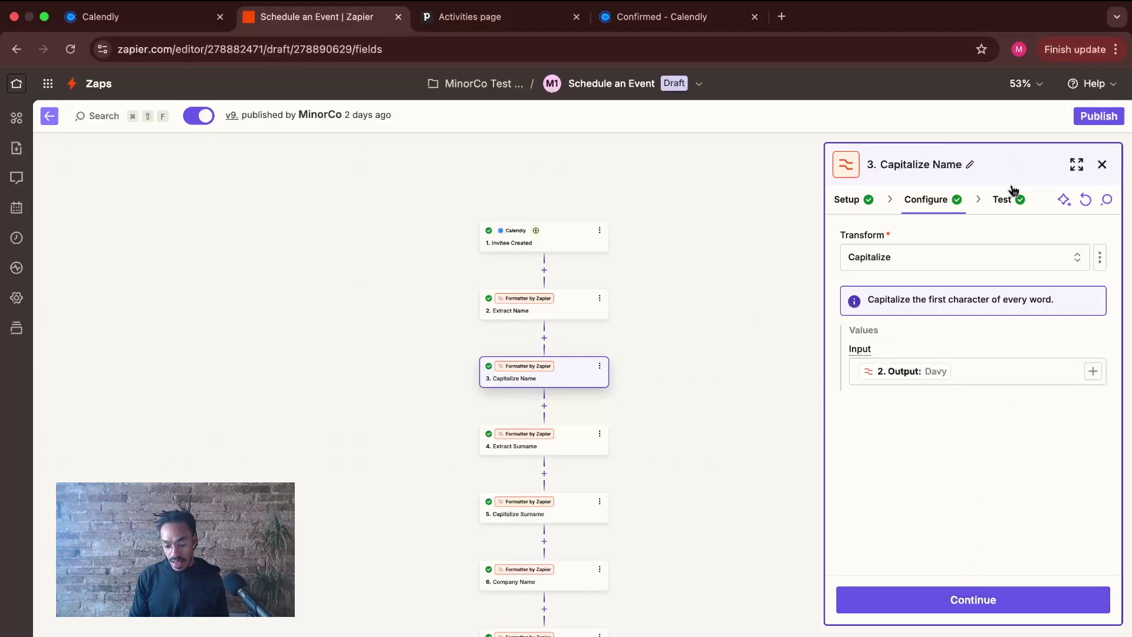
left_click(863, 345)
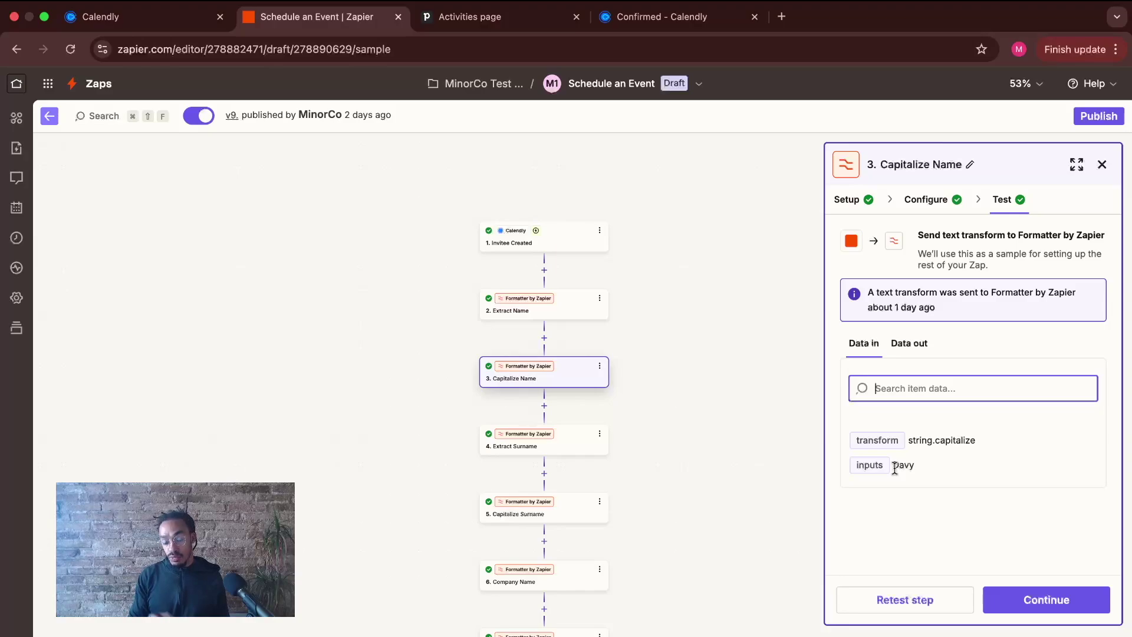
left_click_drag(895, 467, 902, 468)
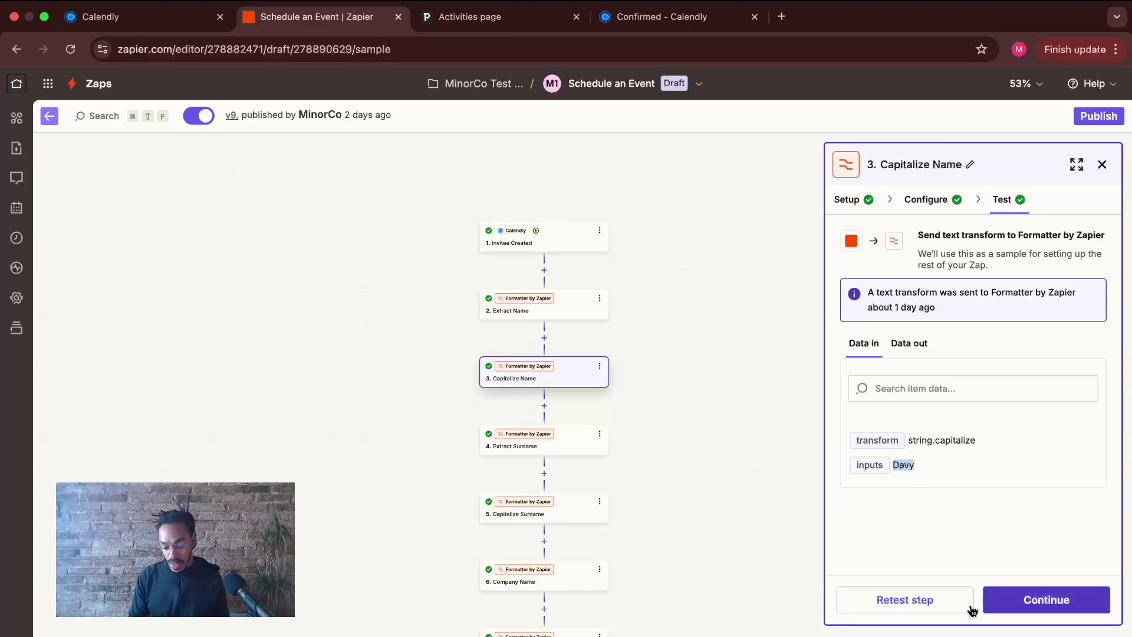
left_click(944, 609)
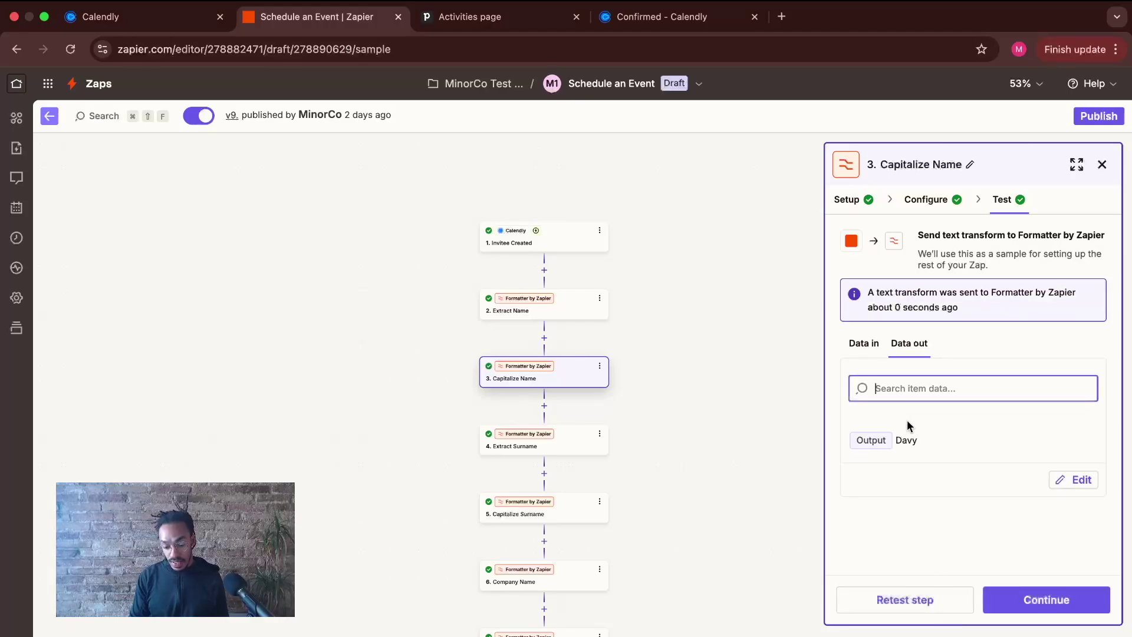
left_click_drag(897, 441, 915, 441)
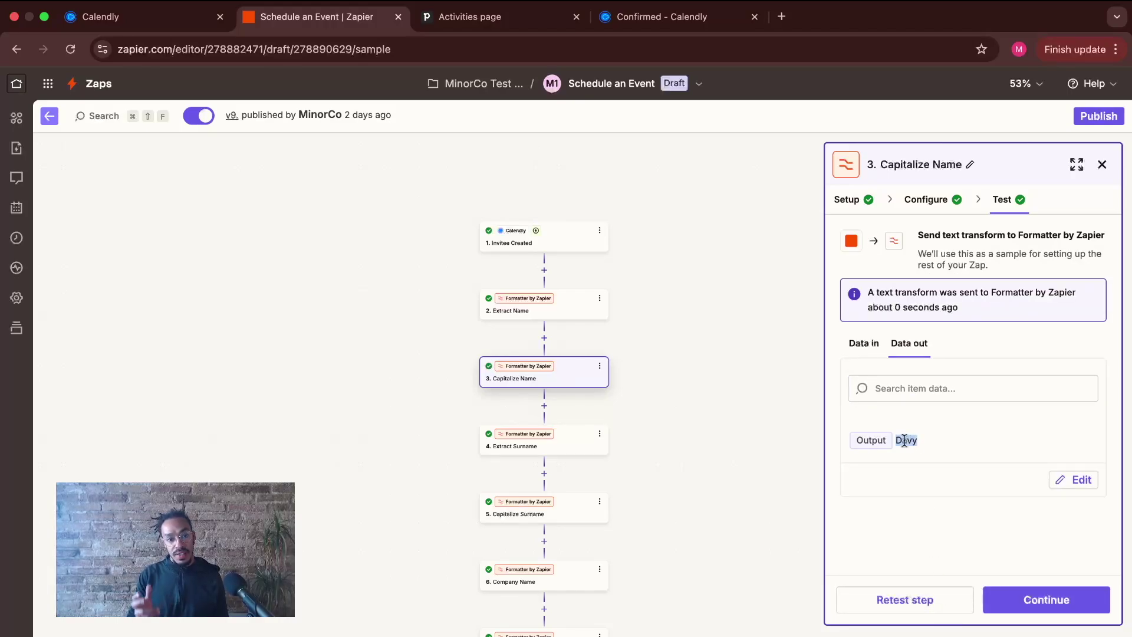
left_click(895, 440)
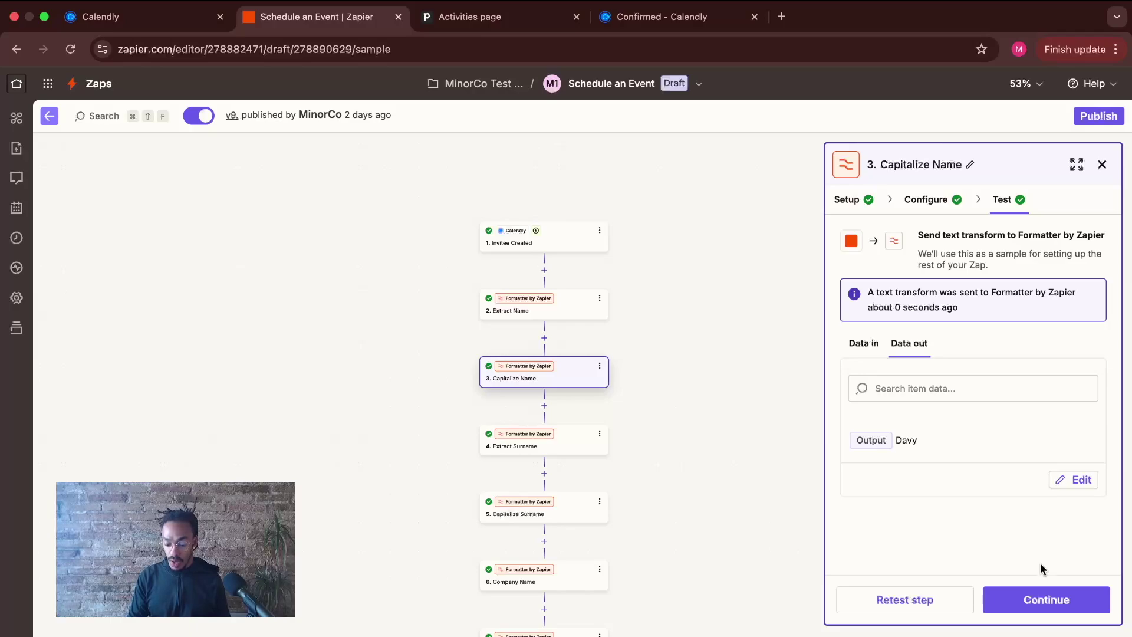
left_click(1029, 602)
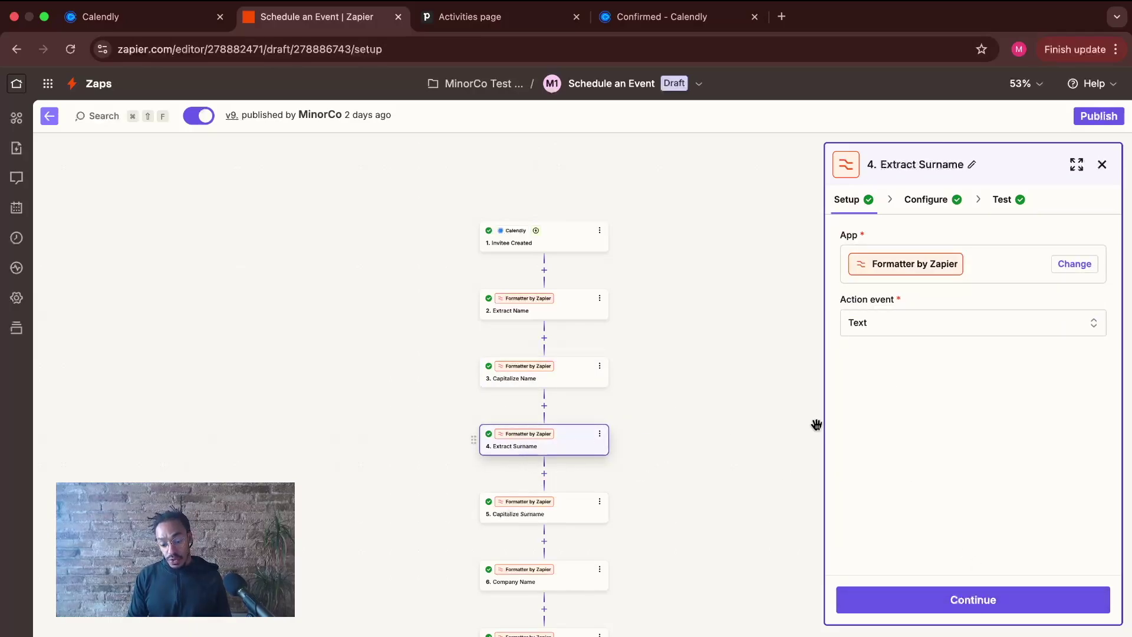
- Review Extract Surname's Split Text settings, keeping the separator empty and Segment Index on Last
left_click(957, 599)
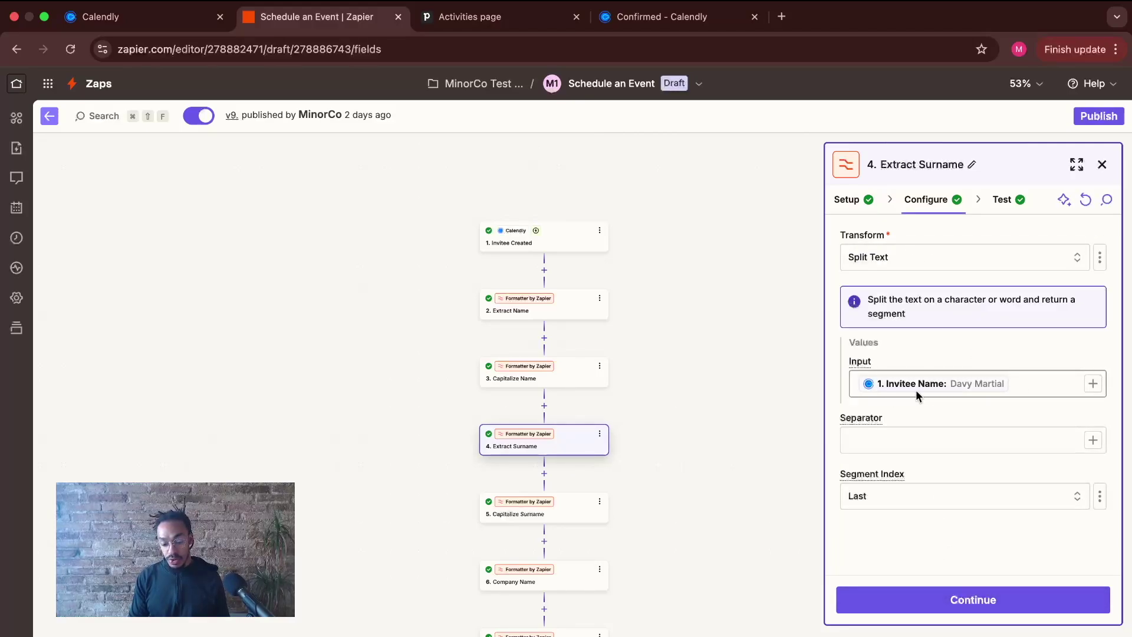
left_click(890, 443)
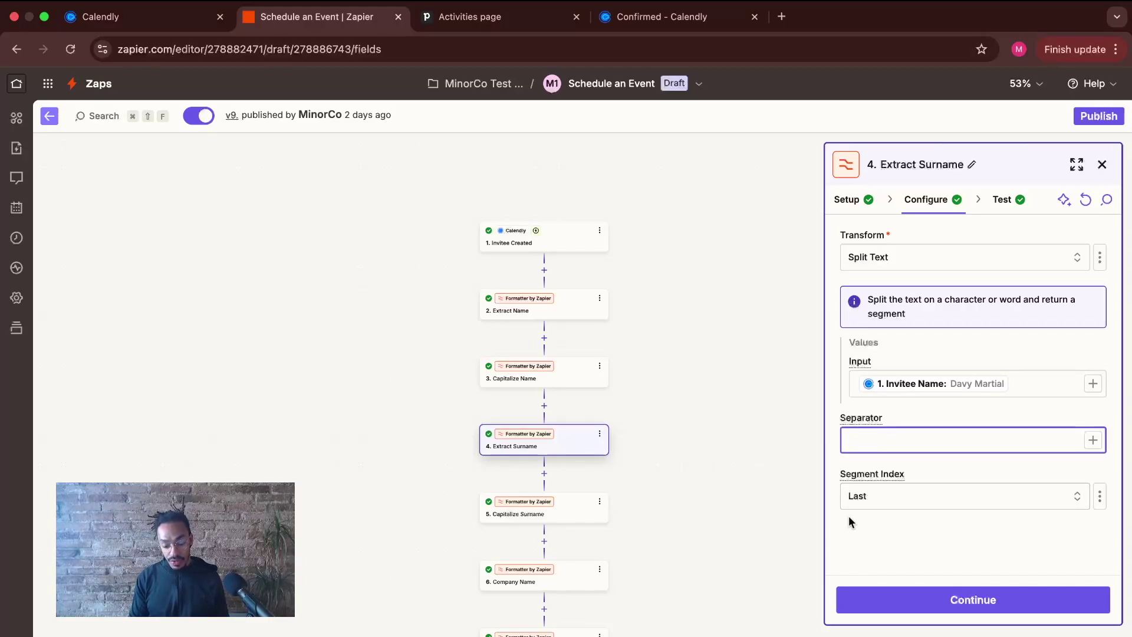
left_click(867, 497)
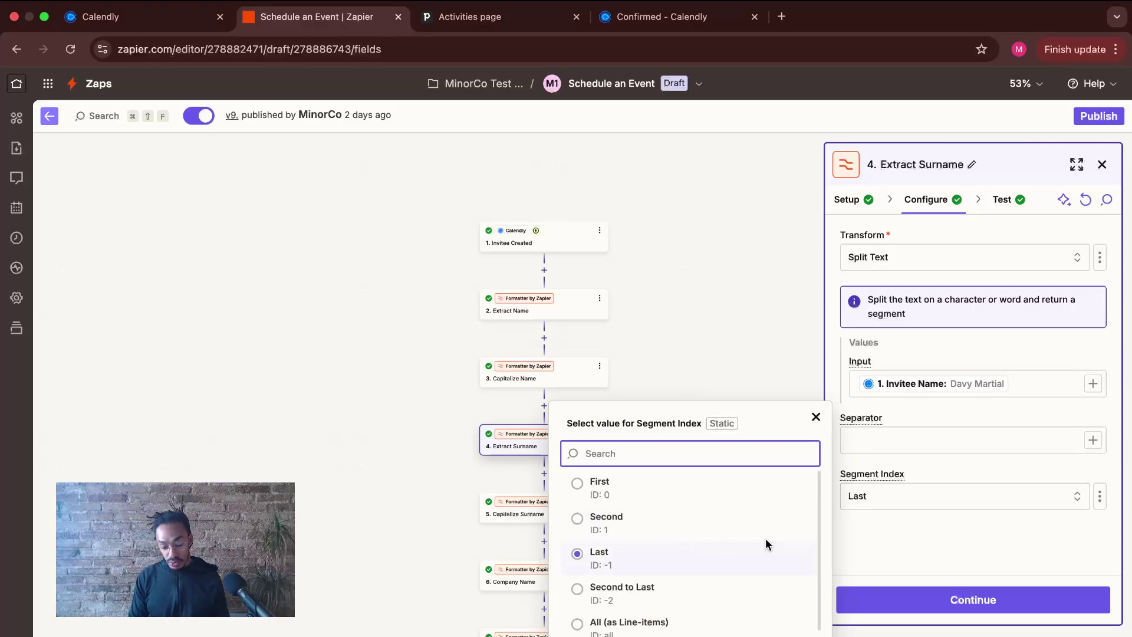
left_click(748, 547)
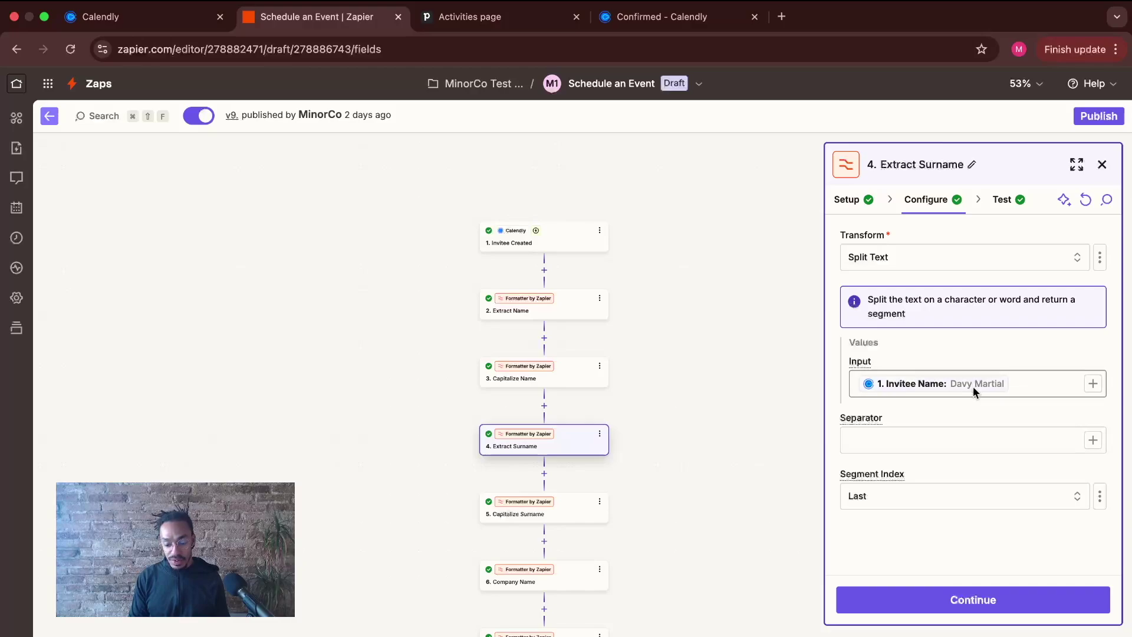
- Retest Extract Surname and confirm it returns the invitee's surname
left_click(942, 597)
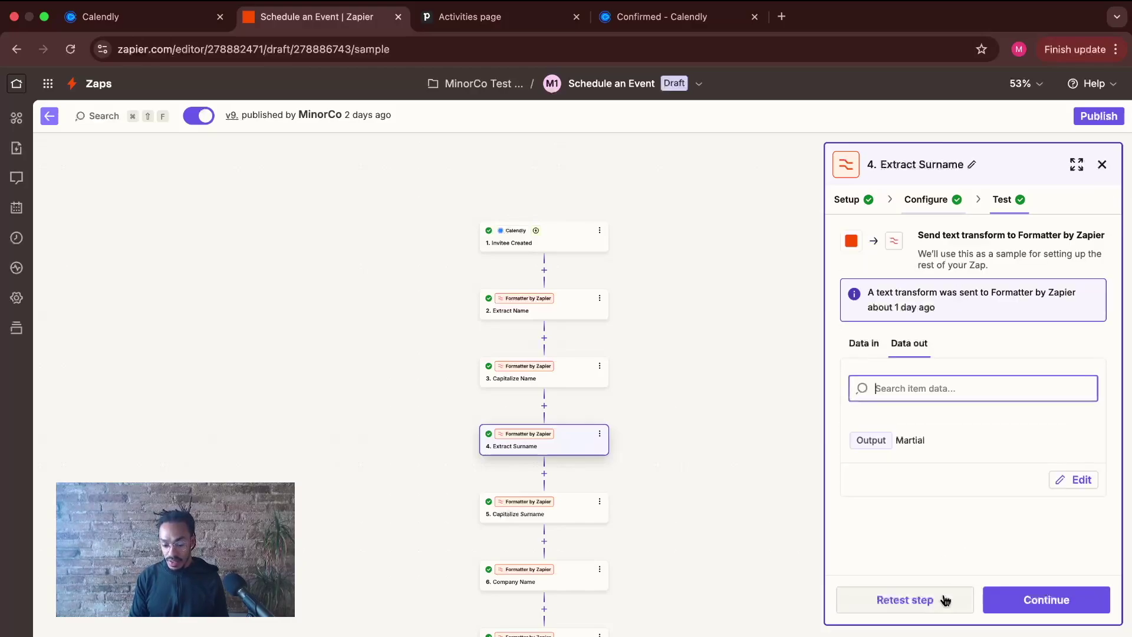
left_click(865, 348)
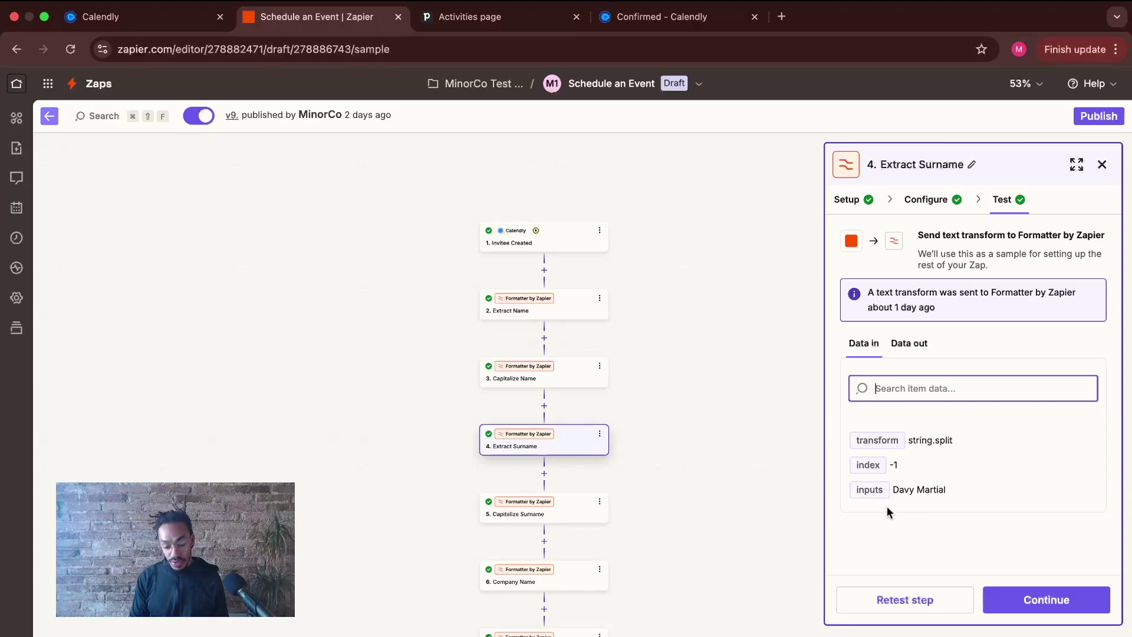
left_click(911, 343)
left_click(913, 607)
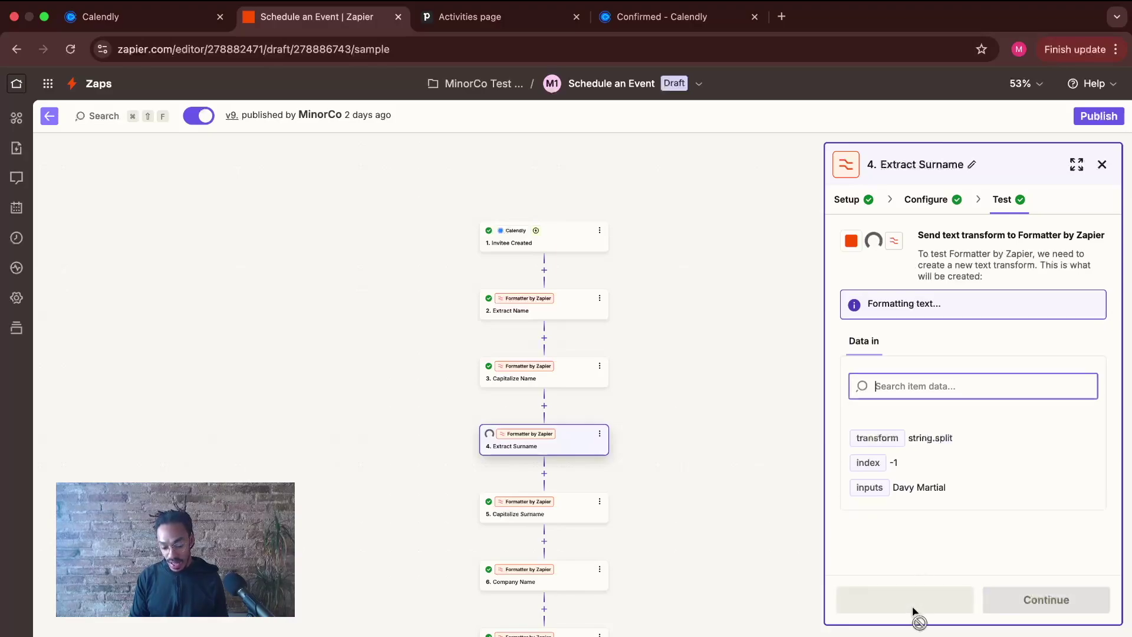
left_click_drag(894, 440, 935, 448)
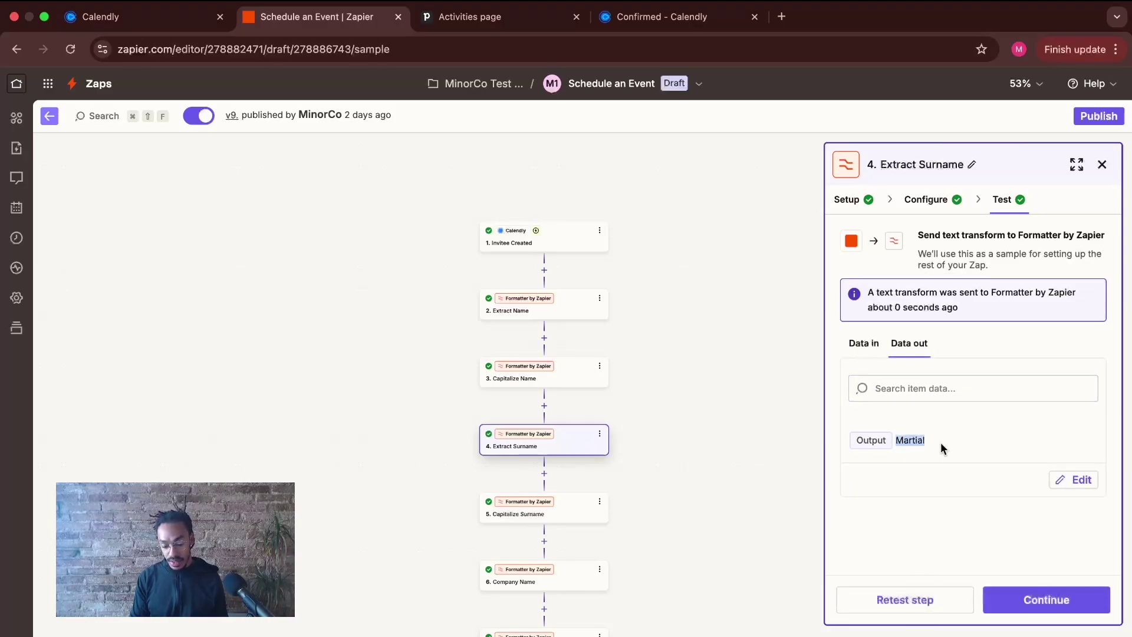
left_click(1048, 599)
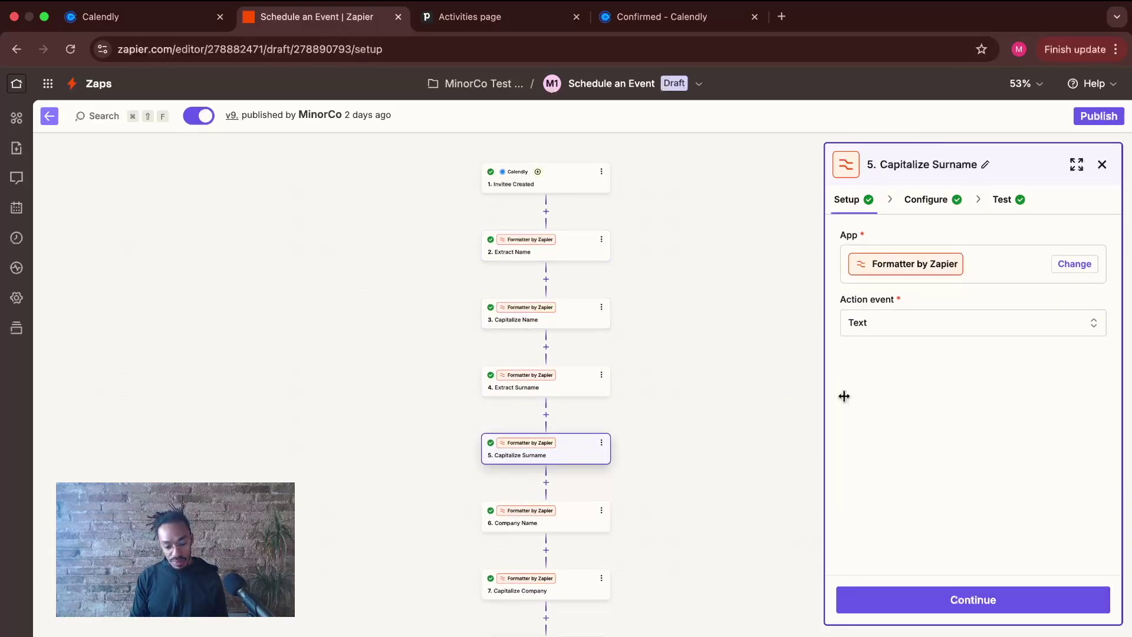
- Retest Capitalize Surname and confirm it outputs the capitalized invitee surname
left_click(958, 600)
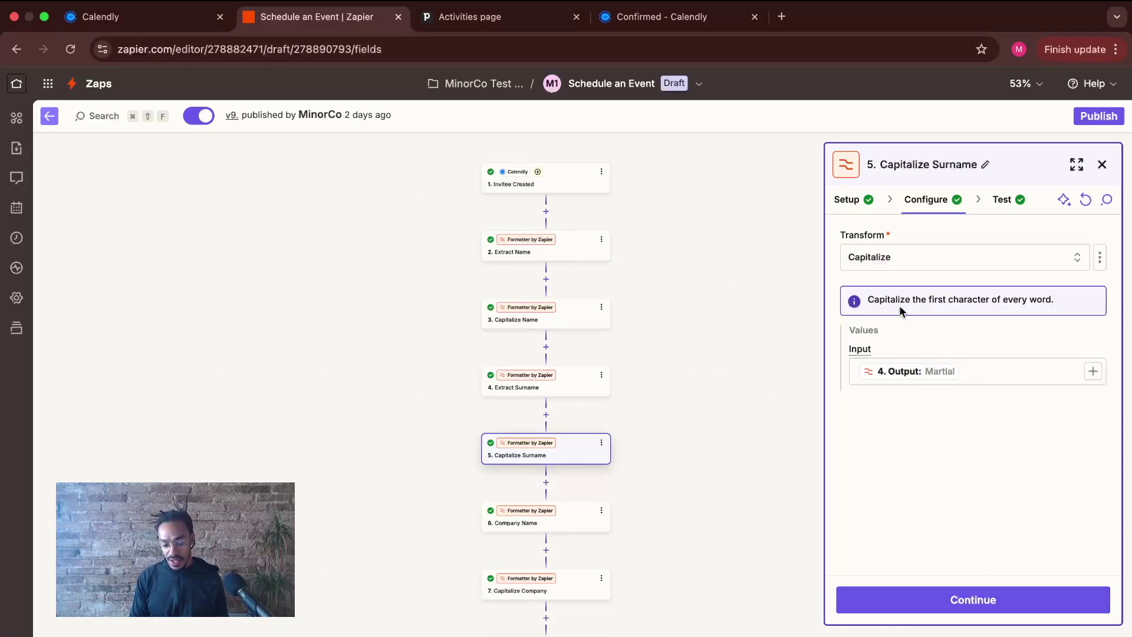
left_click(1000, 605)
left_click(870, 354)
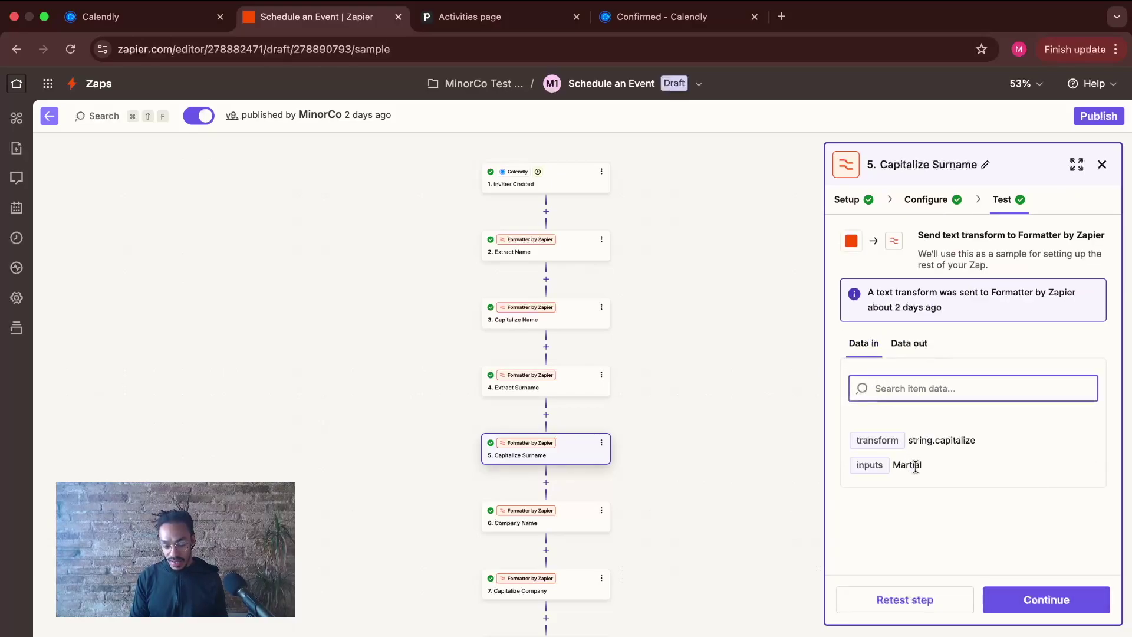
left_click(929, 607)
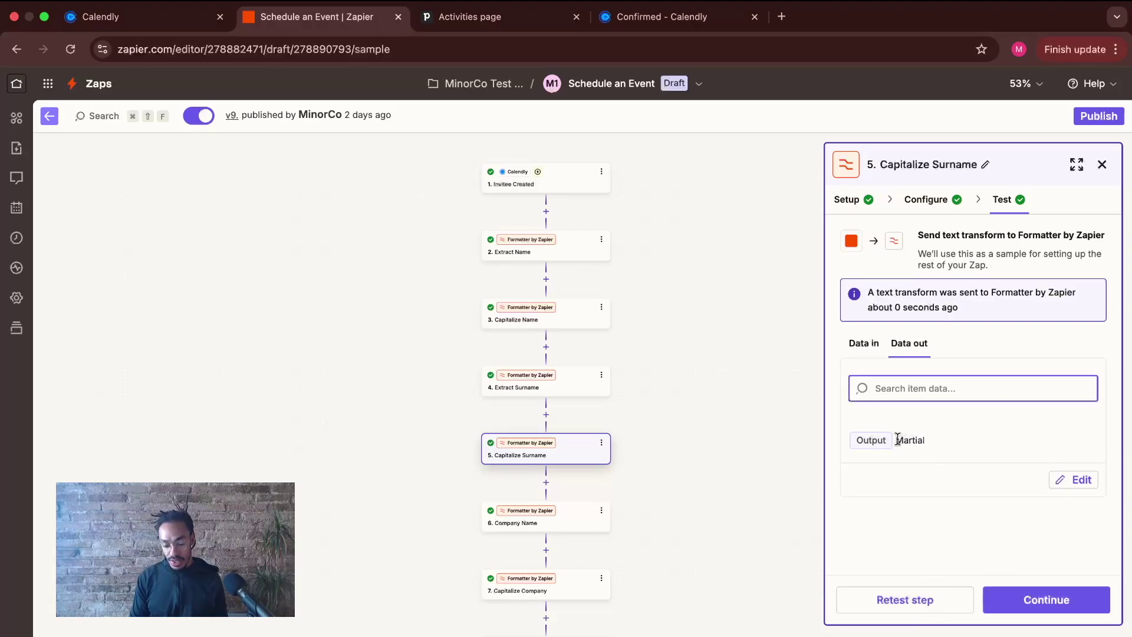
left_click(1028, 599)
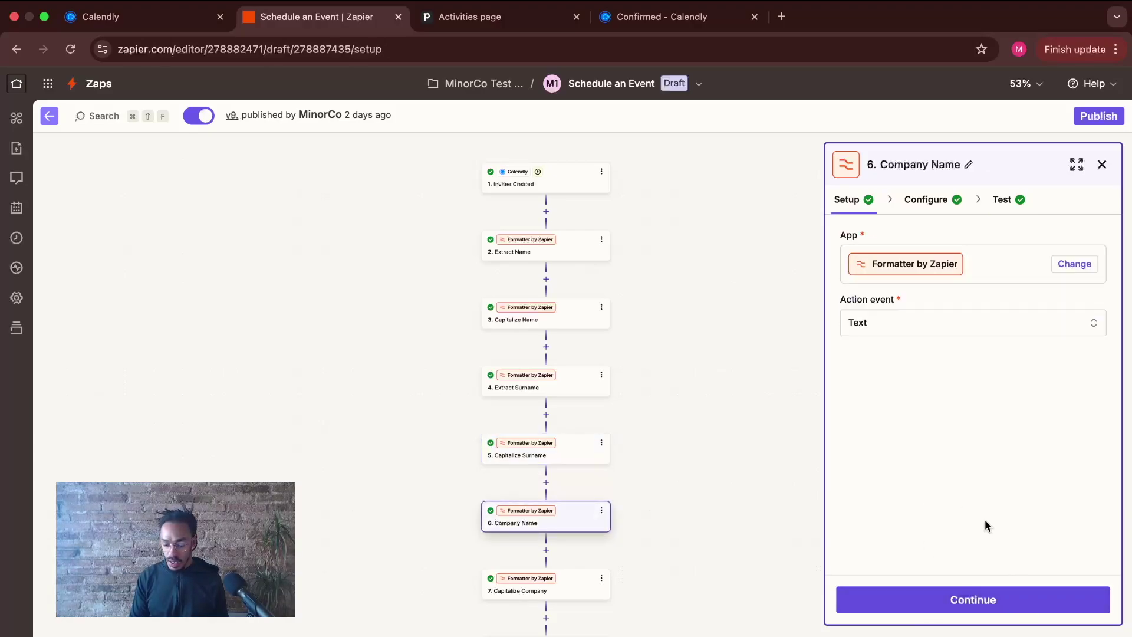
- Review Company Name's app and event and the Calendly trigger, then reopen its pattern settings
left_click(975, 604)
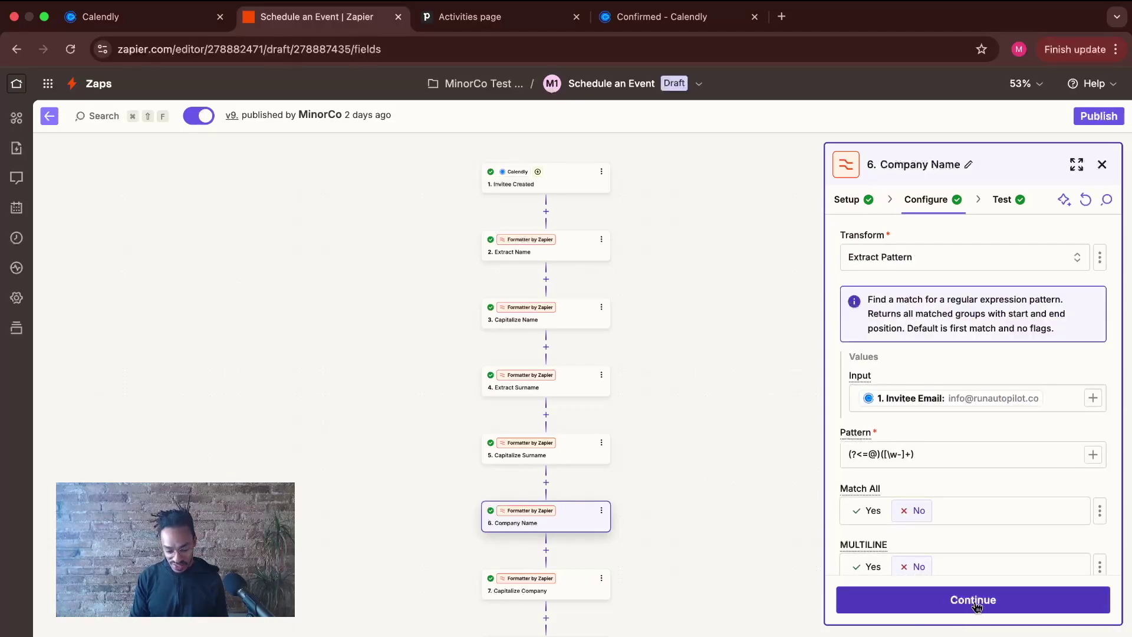
left_click(850, 201)
scroll(653, 465, "down", 1)
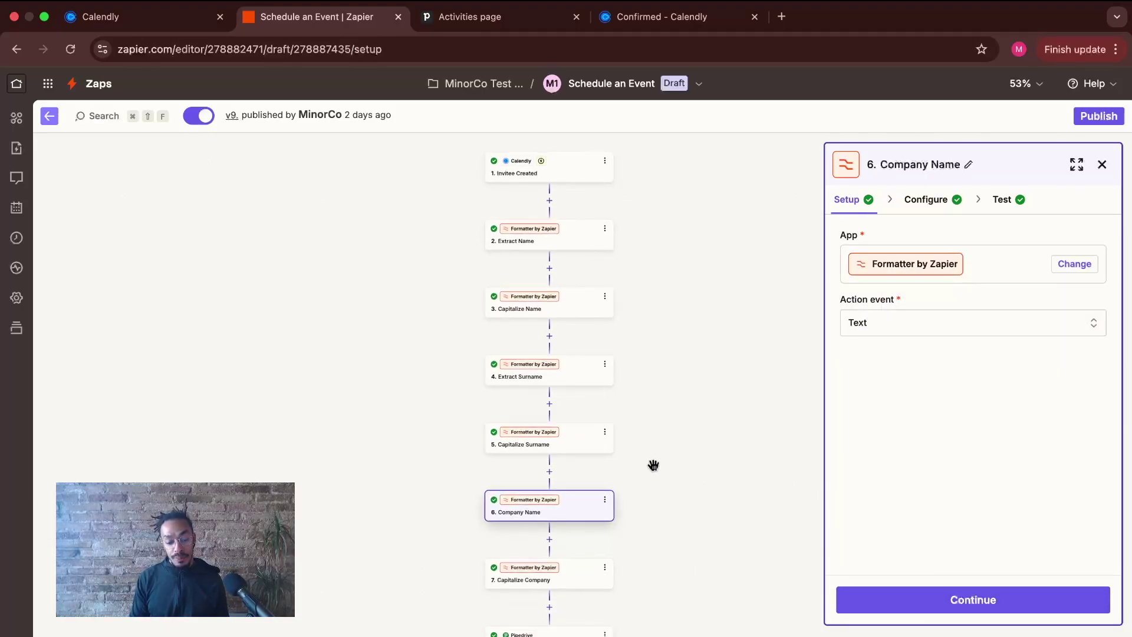
left_click(574, 175)
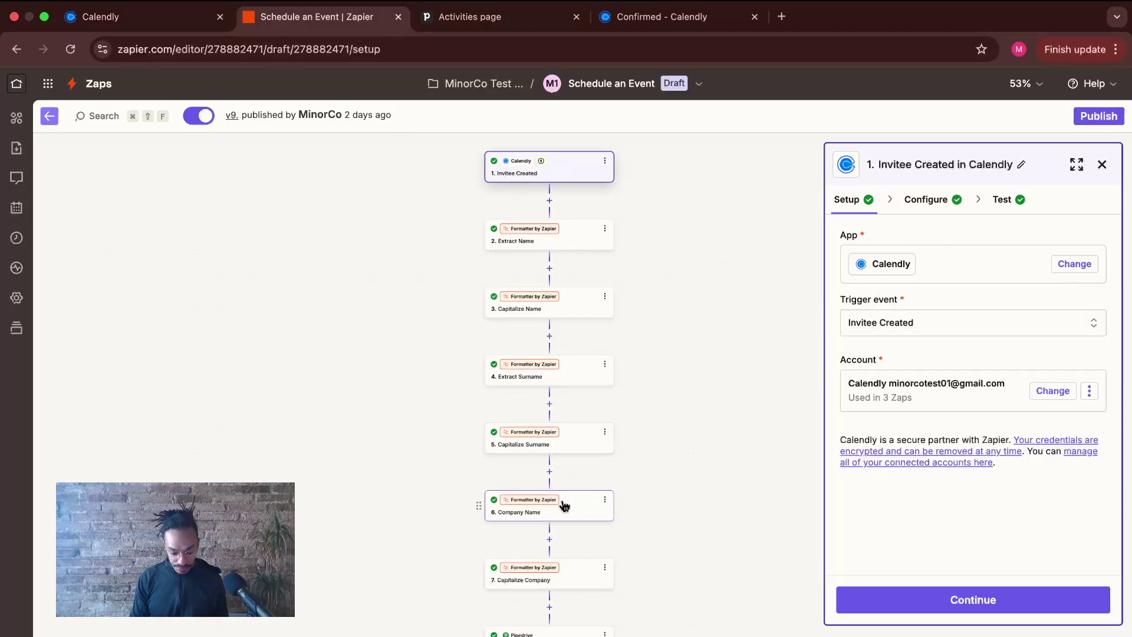
left_click(565, 505)
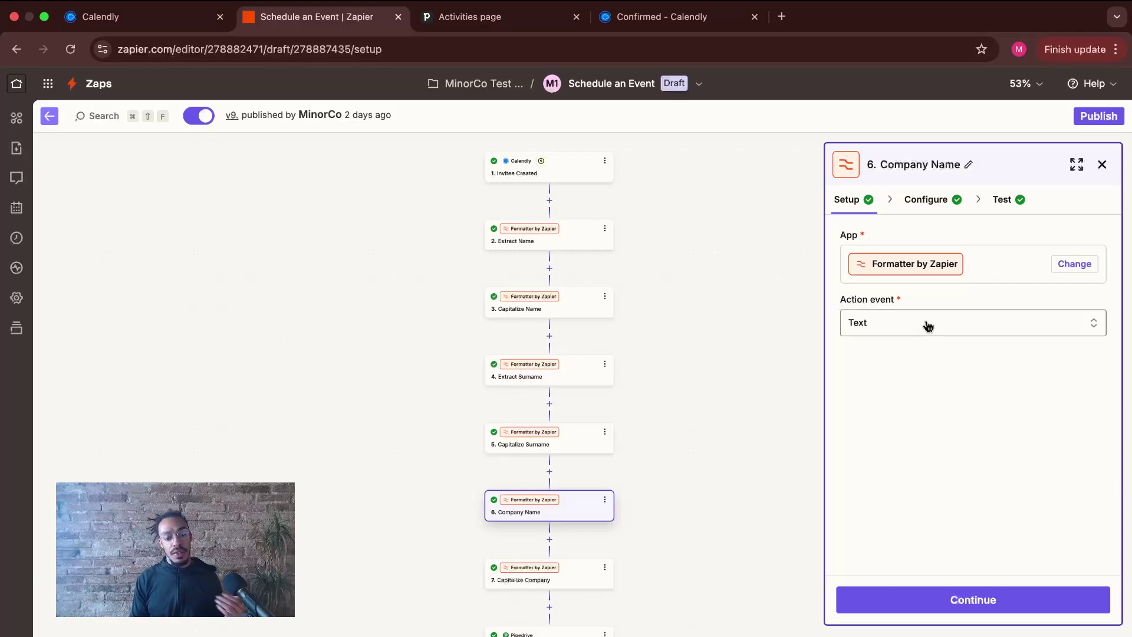
left_click(929, 202)
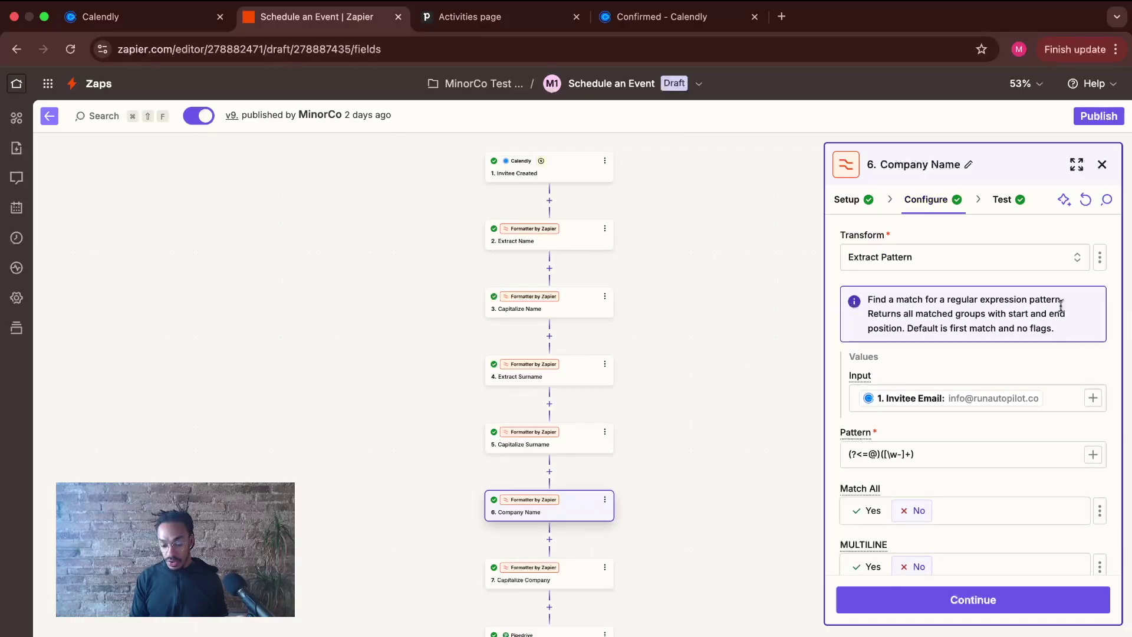
- Browse the Calendly Invitee Created fields available for Company Name's Input
left_click(1092, 398)
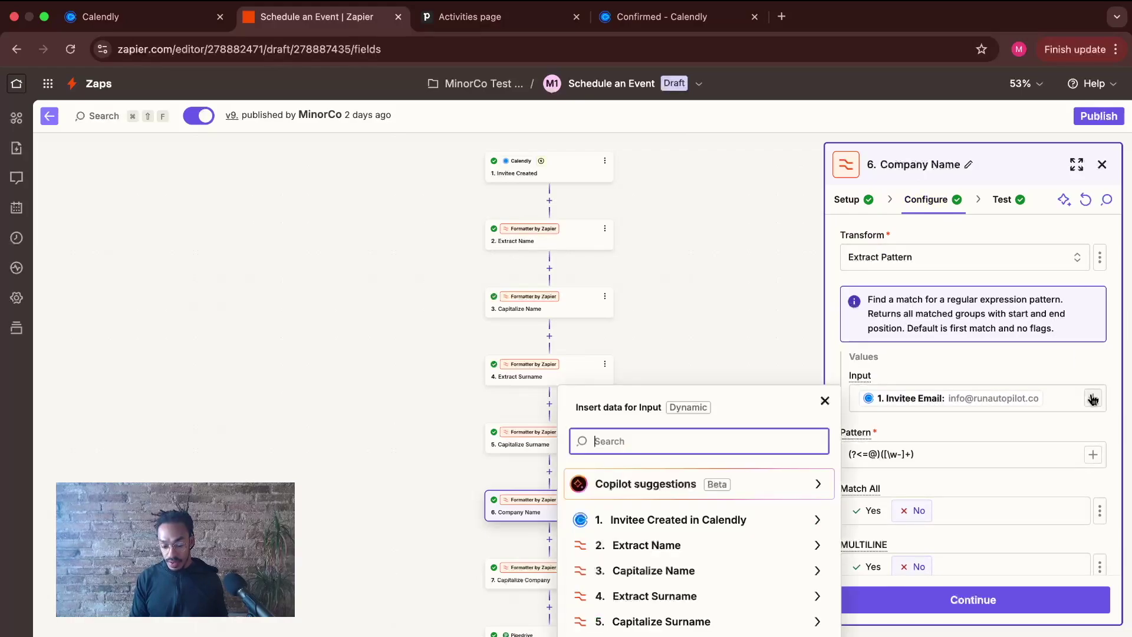
left_click(814, 523)
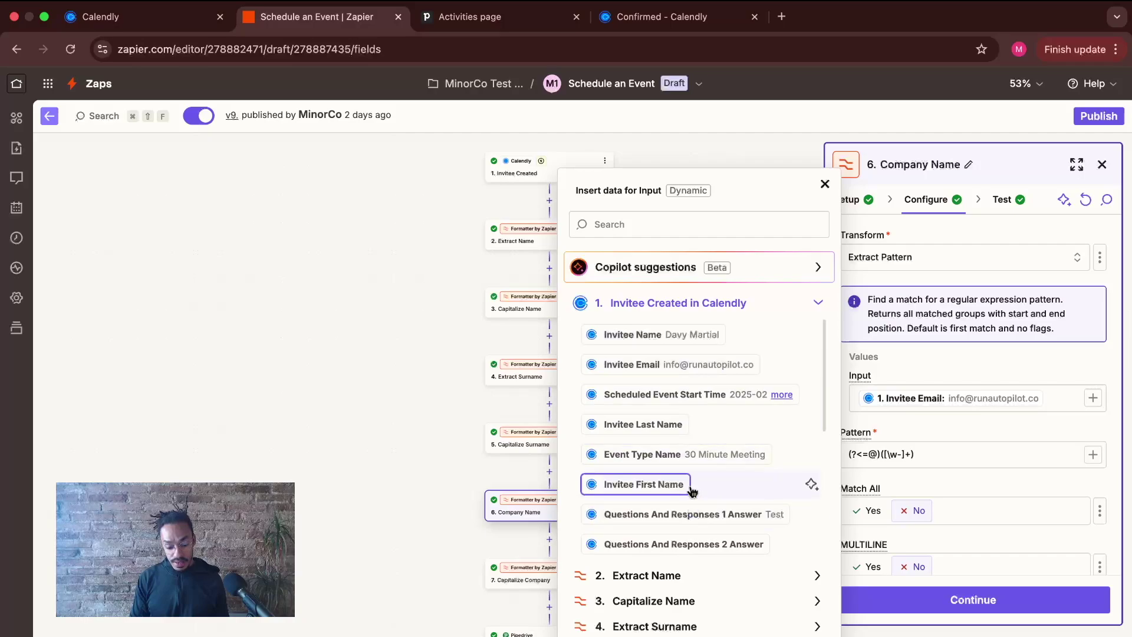
scroll(693, 465, "down", 1)
scroll(693, 459, "down", 1)
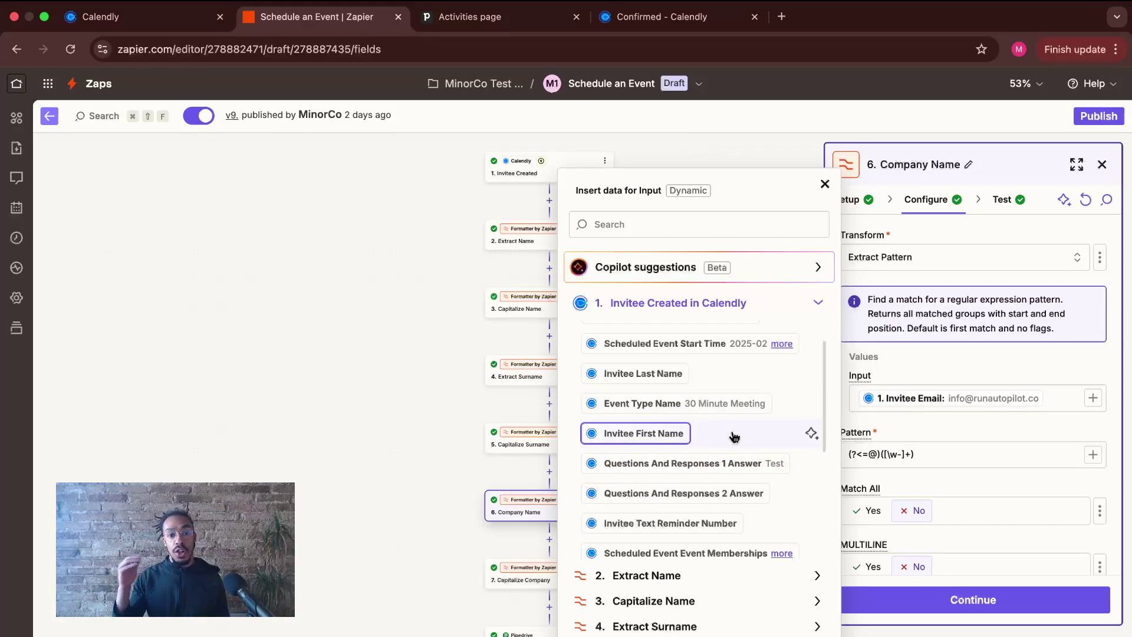
left_click(147, 17)
- Check the 30 Minute Meeting booking page options in Calendly before returning to Zapier
left_click(268, 301)
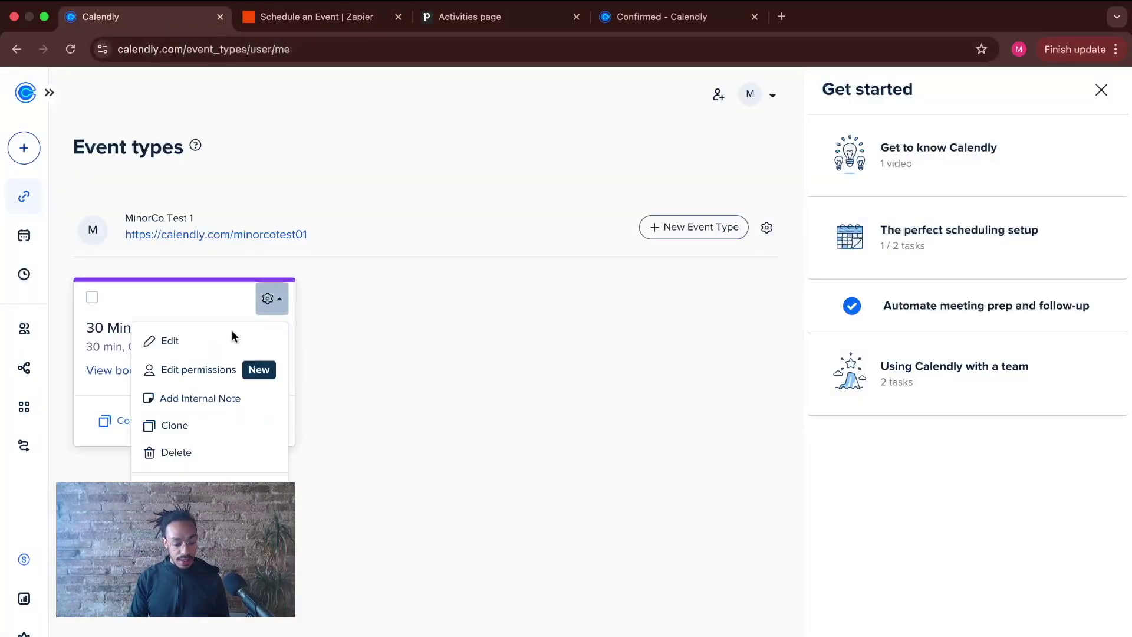
left_click(210, 348)
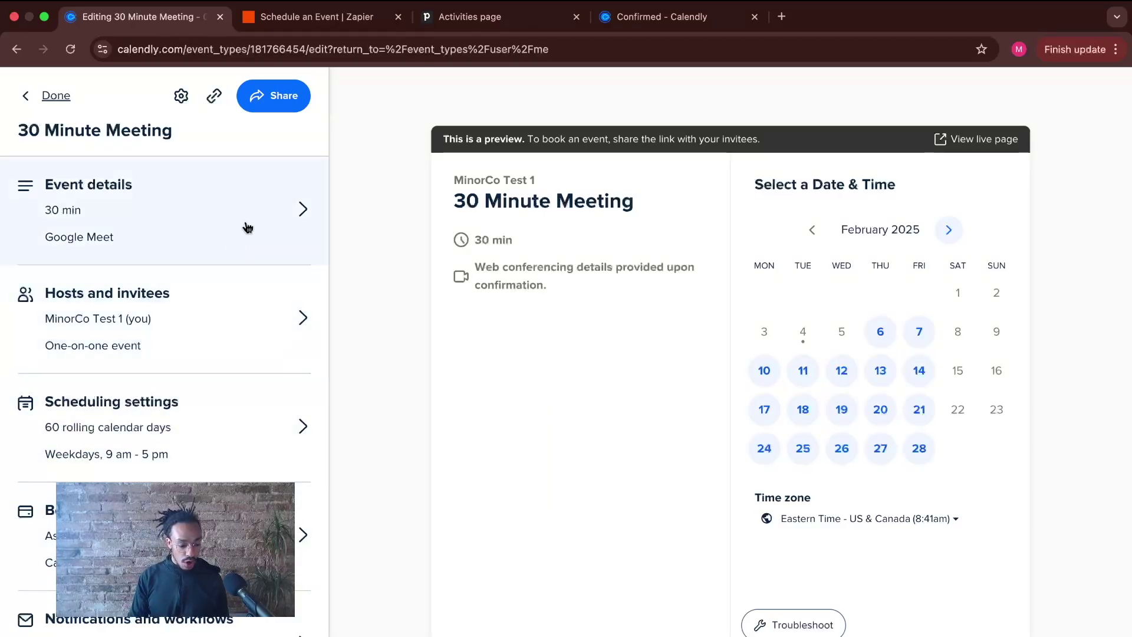
left_click(176, 535)
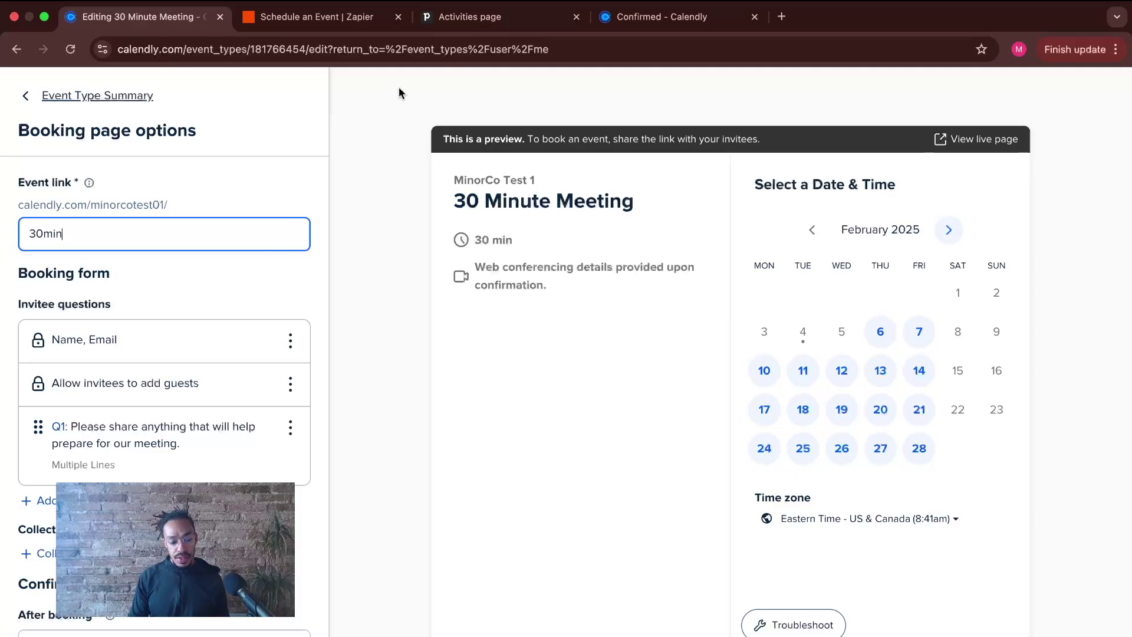
left_click(404, 24)
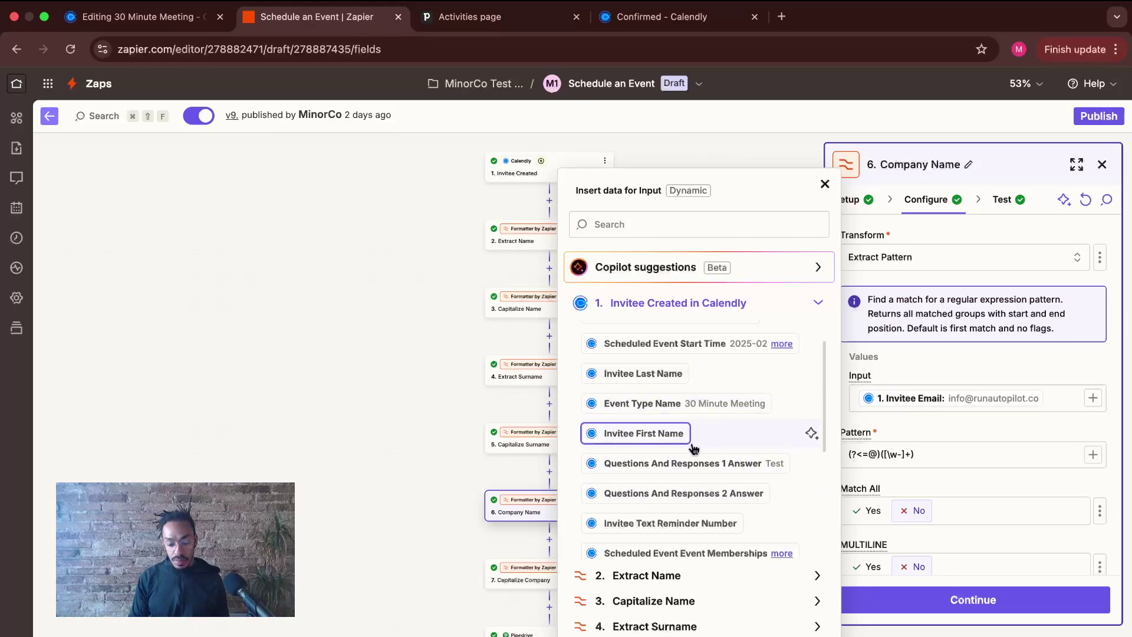
- Close the insert-data list and bring Company Name's pattern (?<=@)([\w-]+) into view
scroll(693, 449, "up", 2)
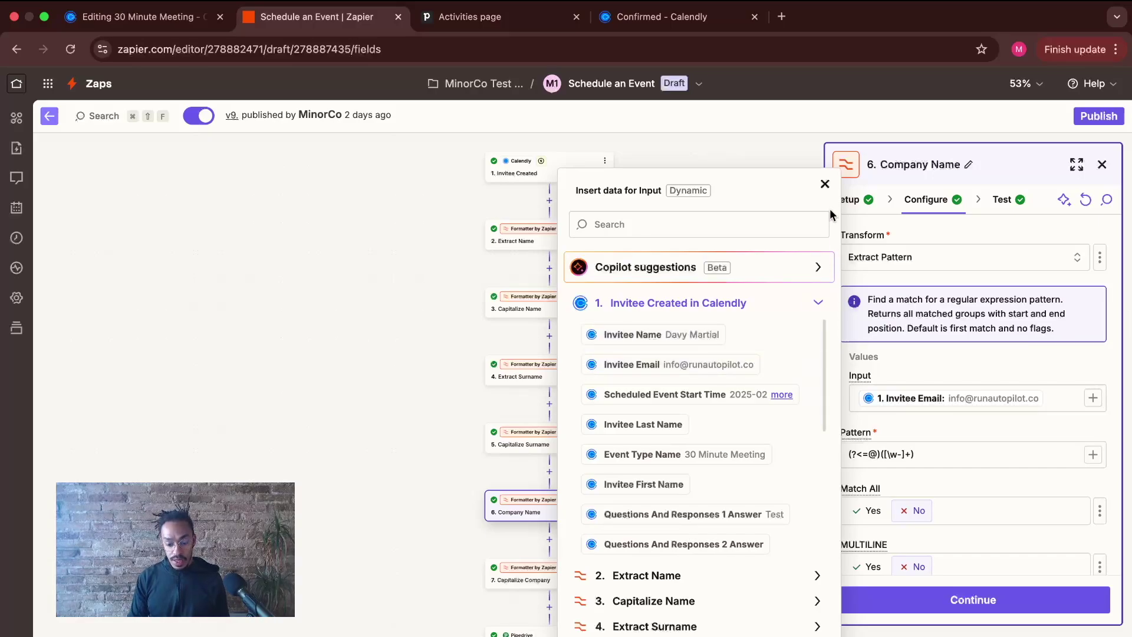
left_click(825, 185)
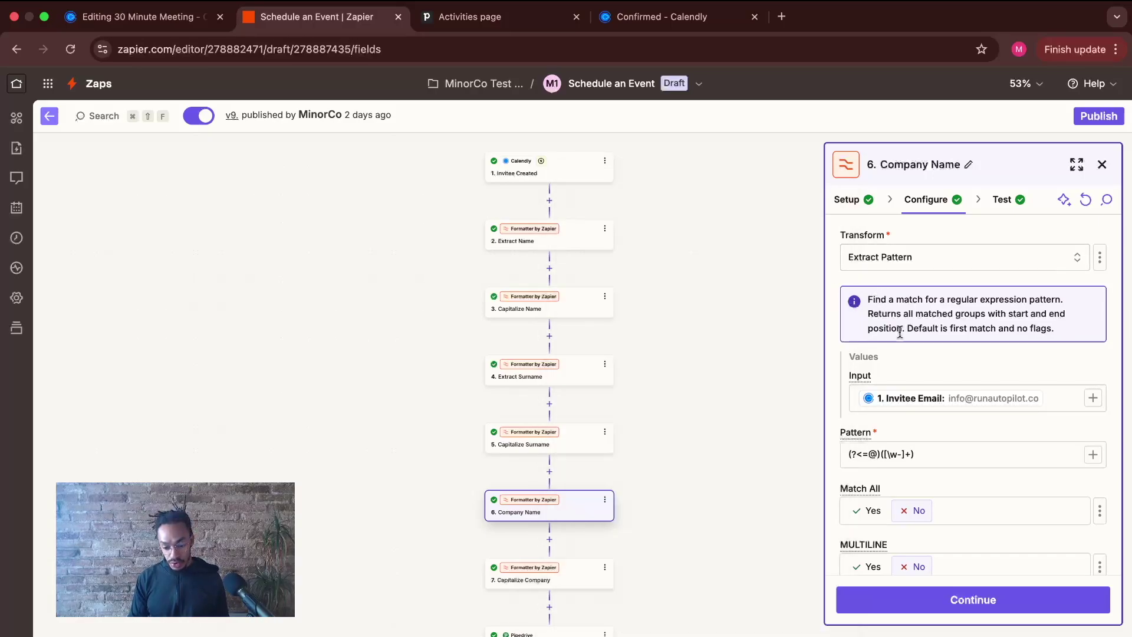
left_click(856, 210)
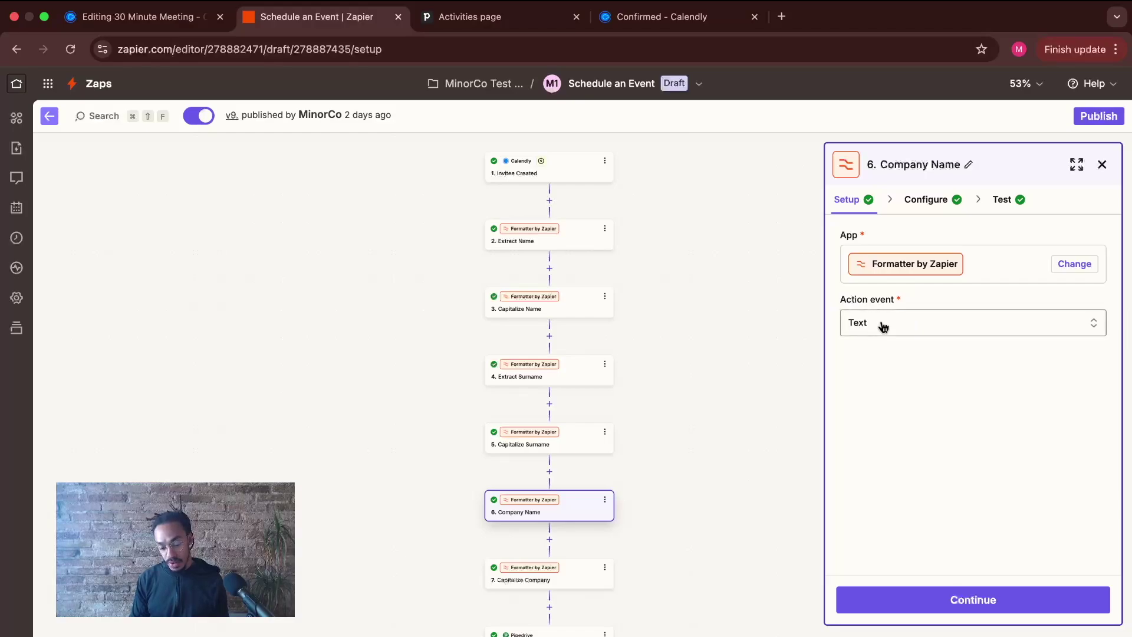
left_click(924, 202)
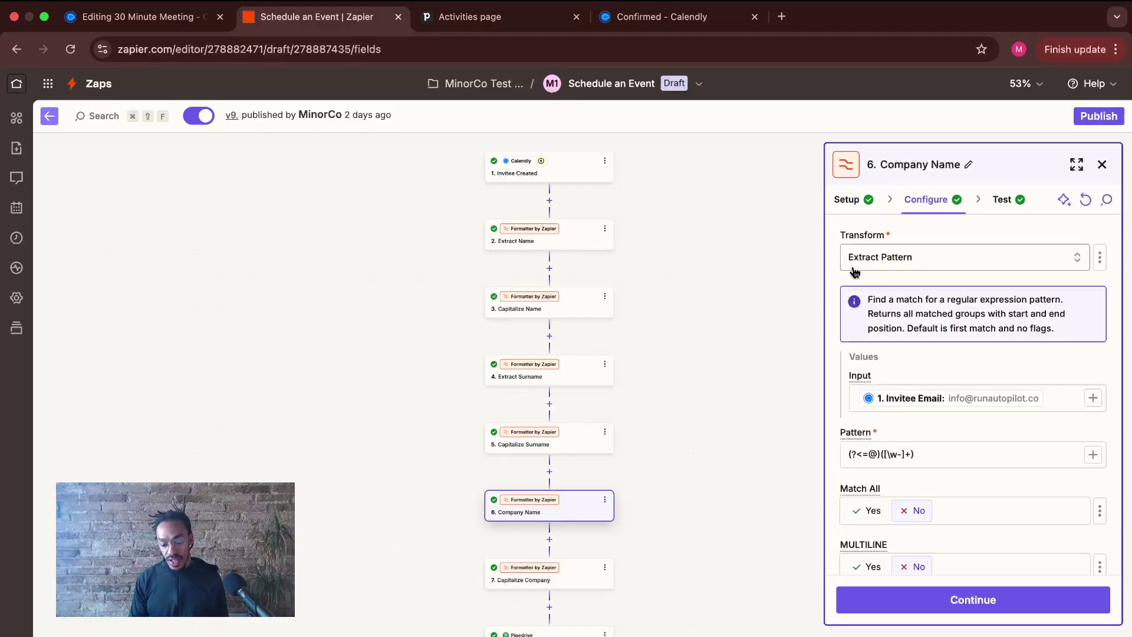
scroll(953, 271, "down", 1)
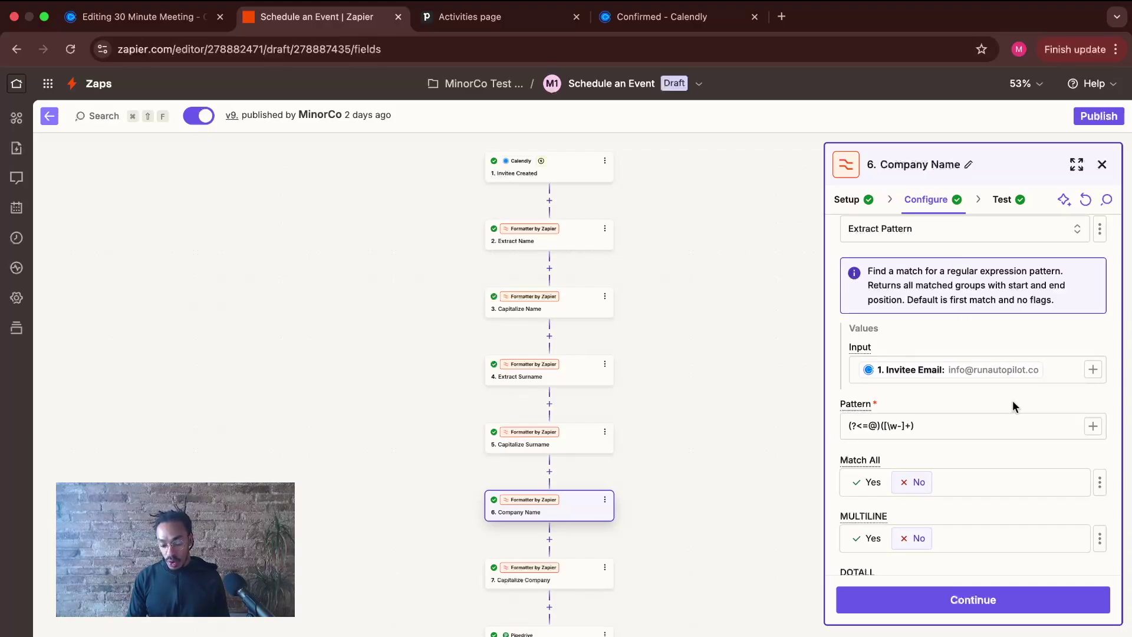
scroll(975, 430, "down", 2)
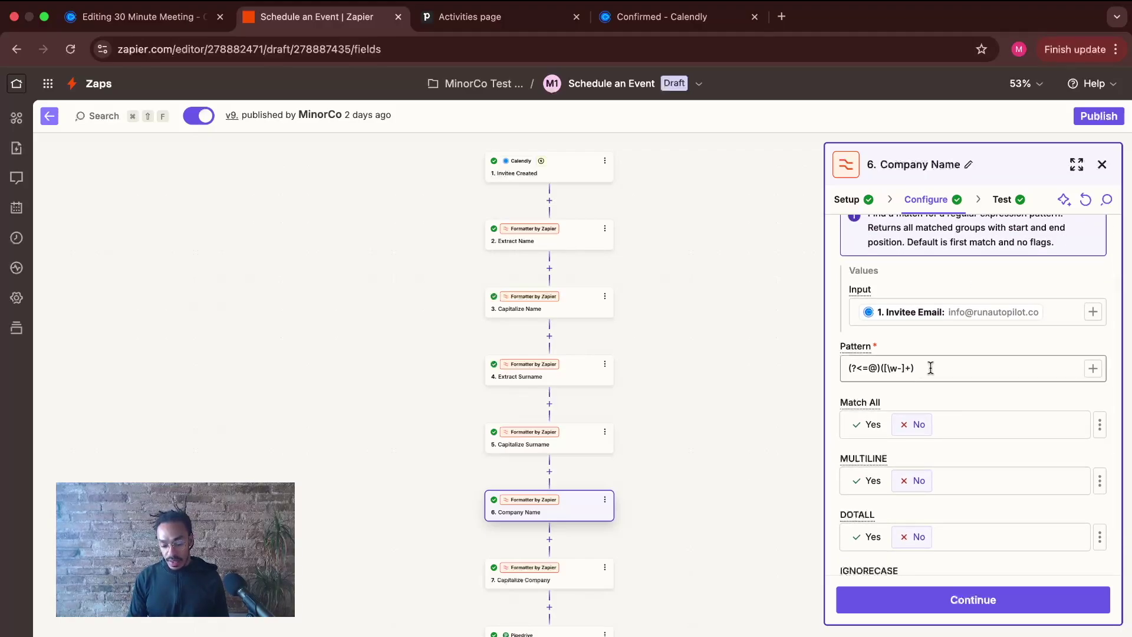
left_click_drag(942, 368, 814, 369)
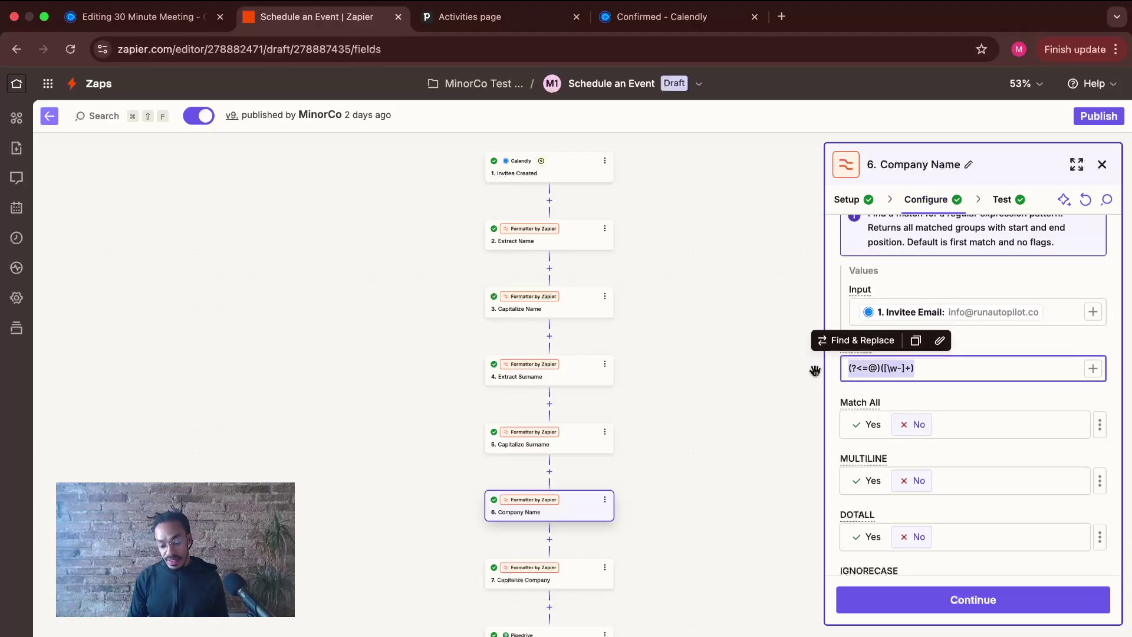
- Examine the (?<=@)([\w-]+) regex in the Pattern field, highlighting its character class
left_click(863, 369)
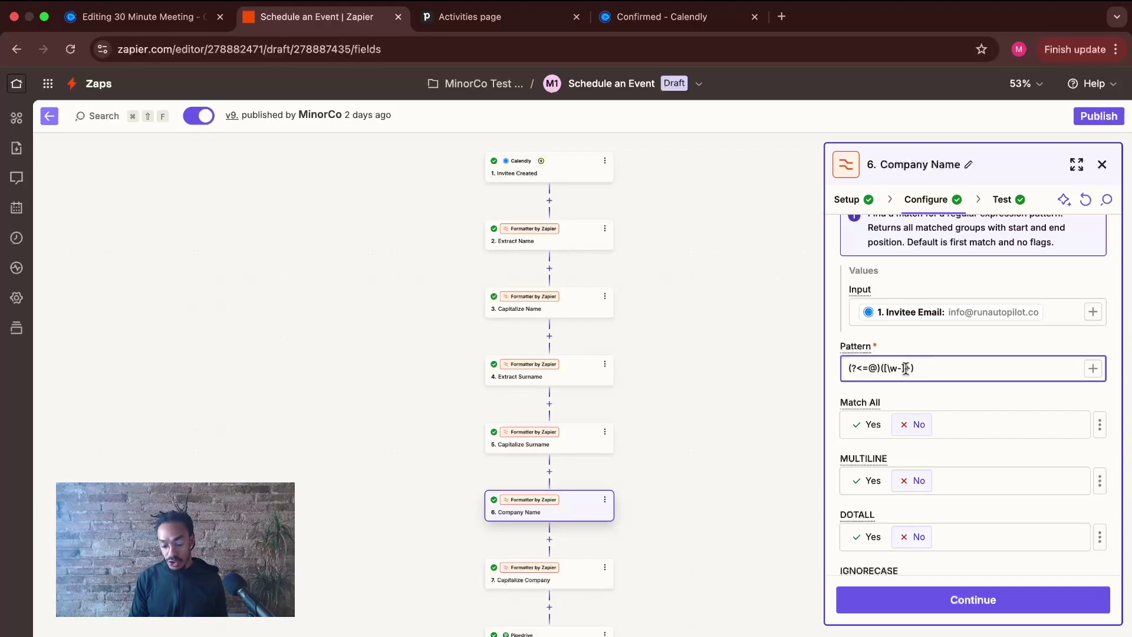
left_click_drag(905, 368, 885, 369)
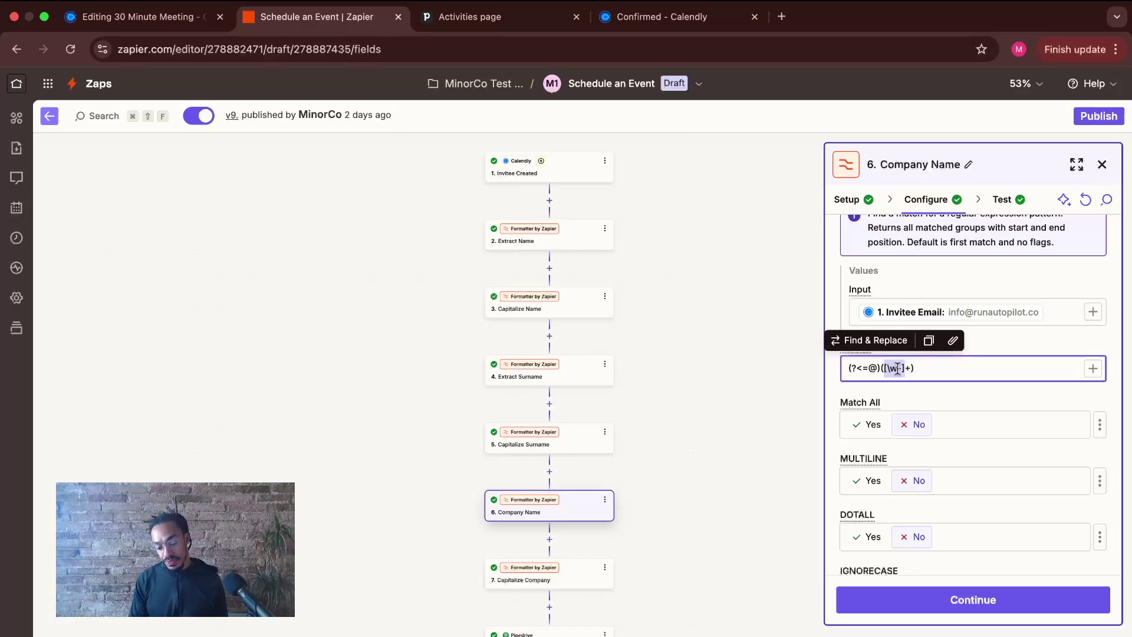
left_click(925, 368)
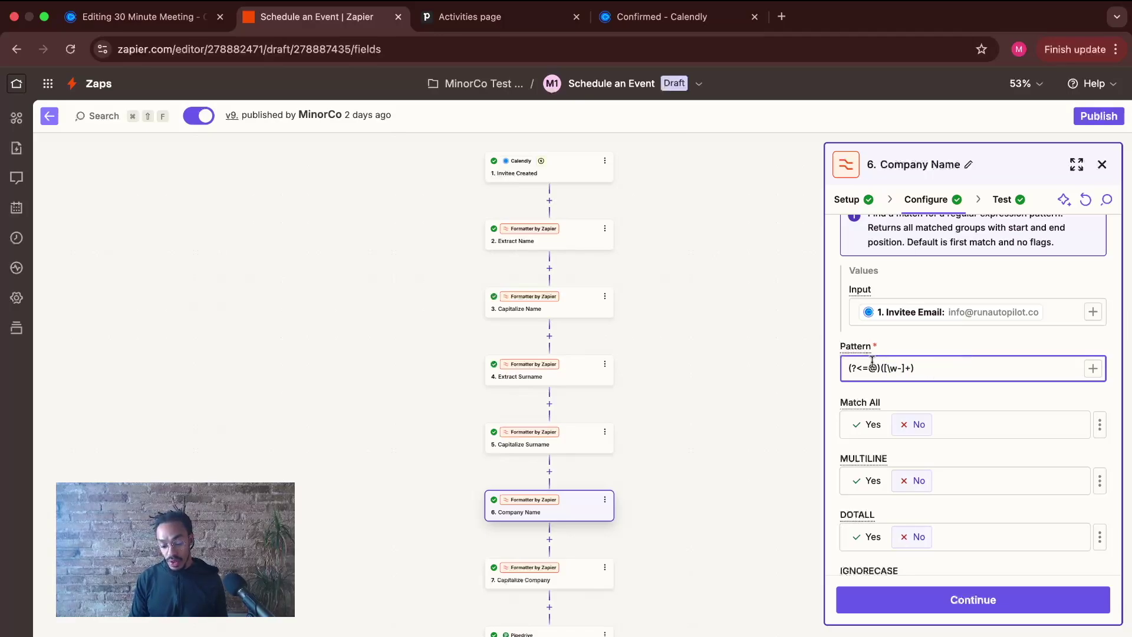
scroll(921, 388, "down", 1)
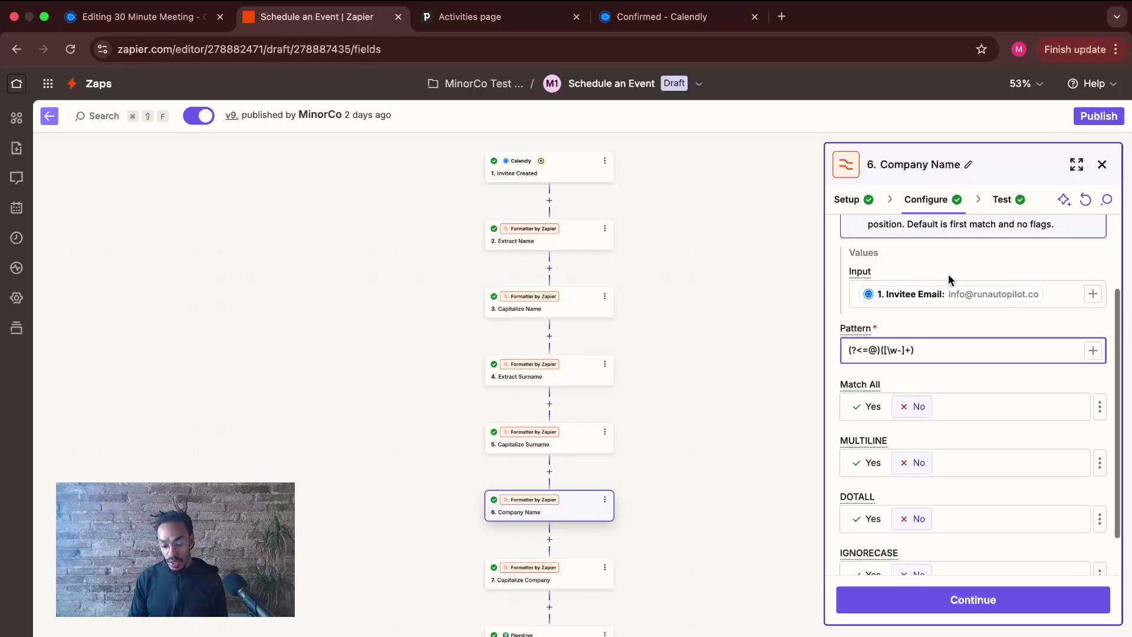
scroll(920, 366, "down", 1)
left_click_drag(926, 348, 849, 345)
left_click(913, 342)
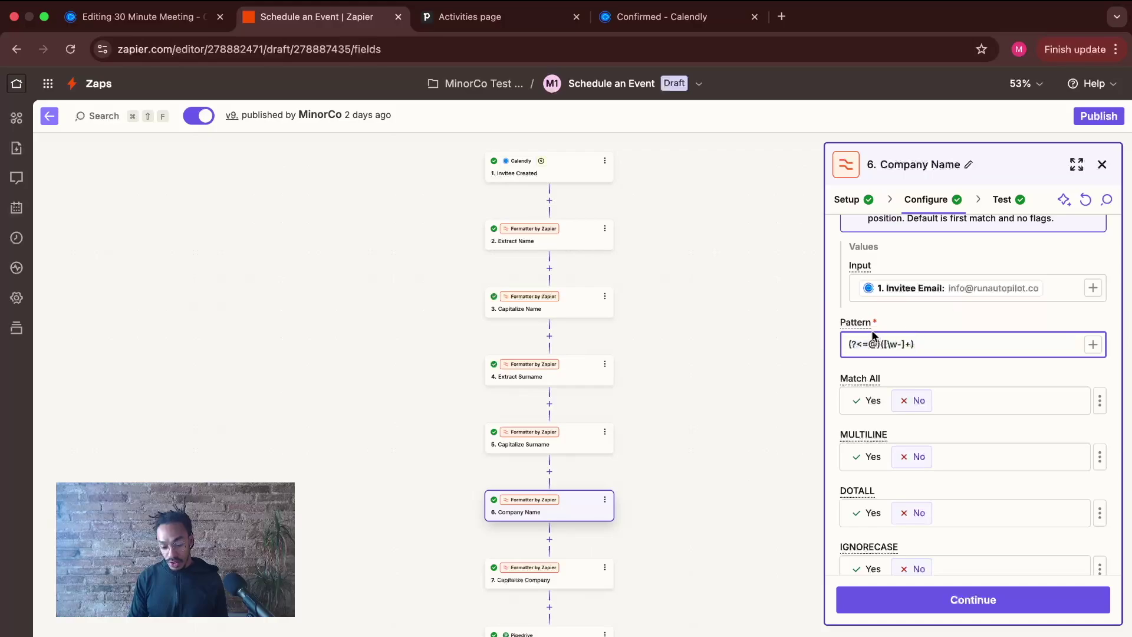
- Read the Pattern field's help explanation, then proceed to Company Name's test results
left_click(861, 321)
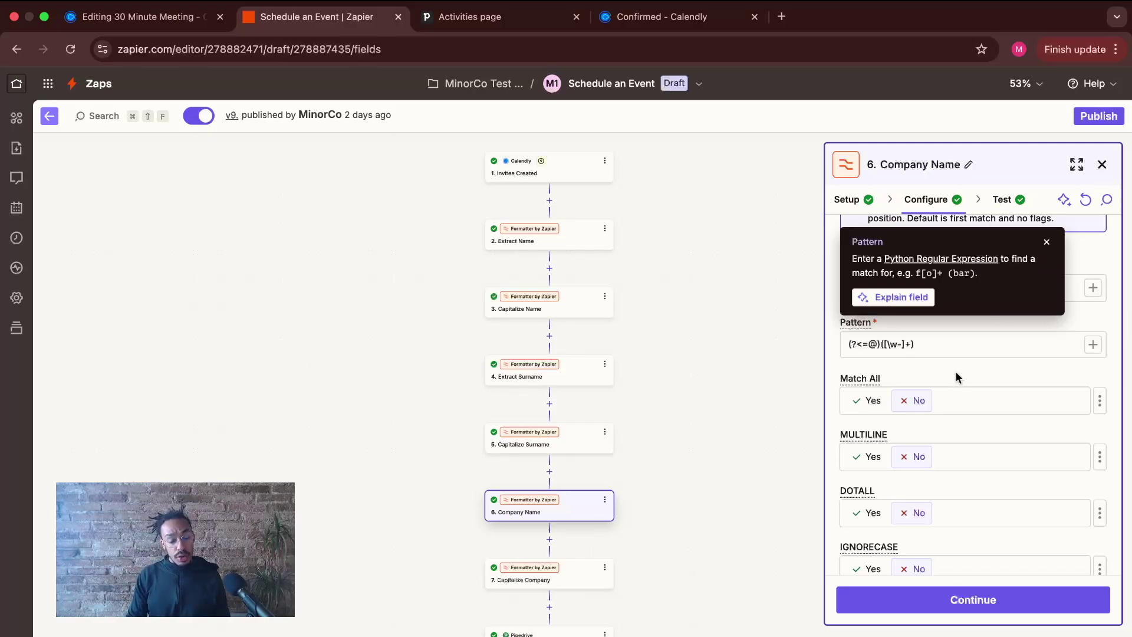
left_click(1047, 242)
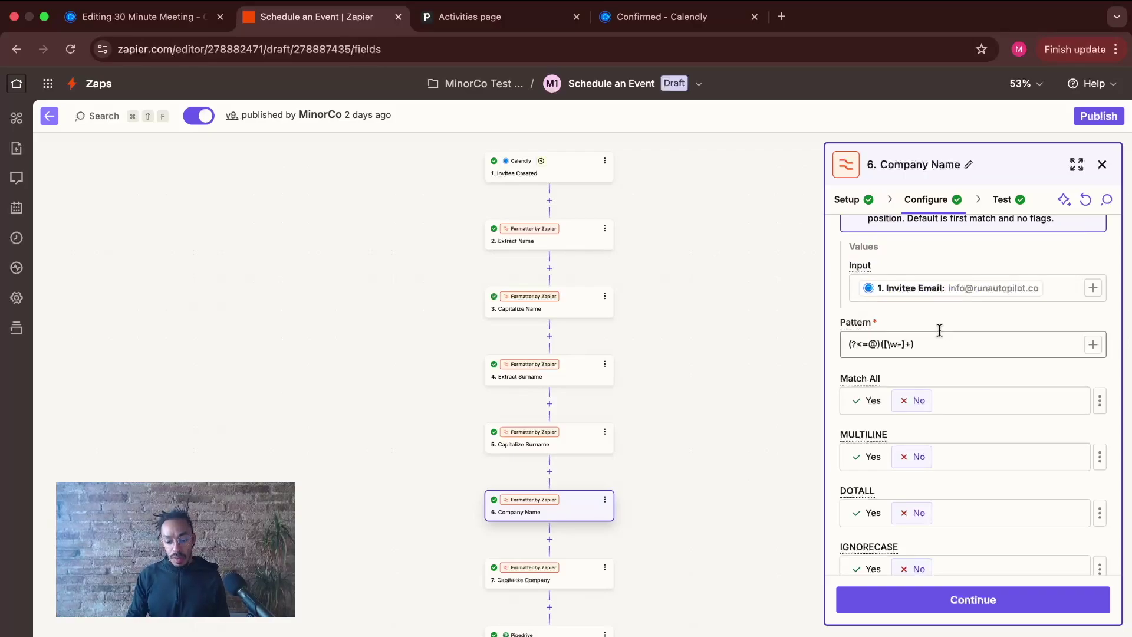
scroll(949, 367, "down", 2)
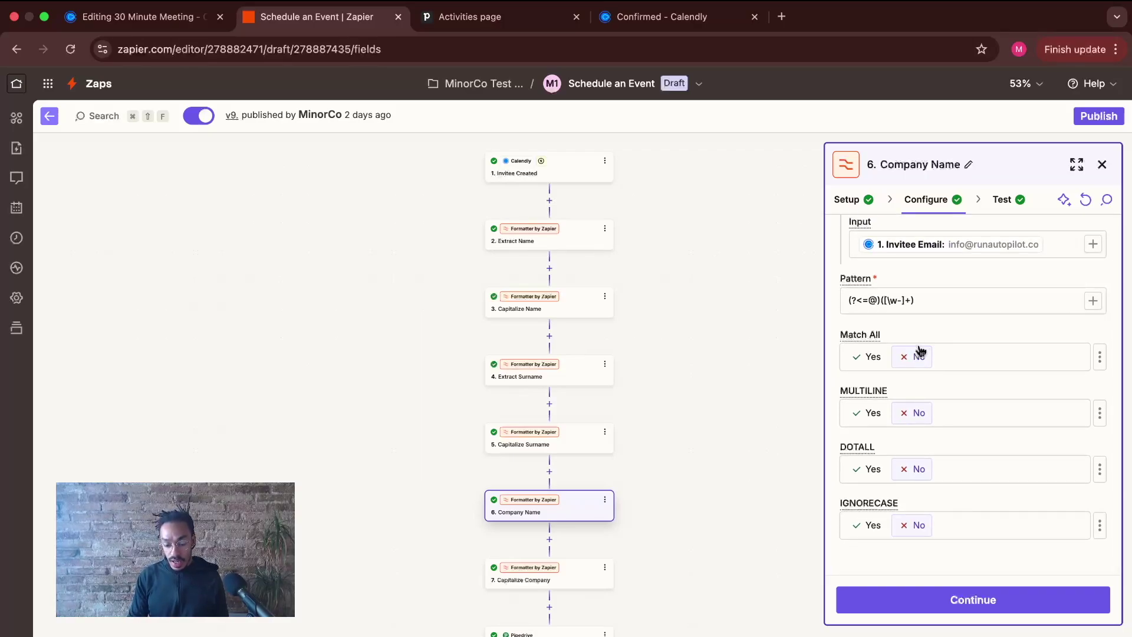
left_click(945, 590)
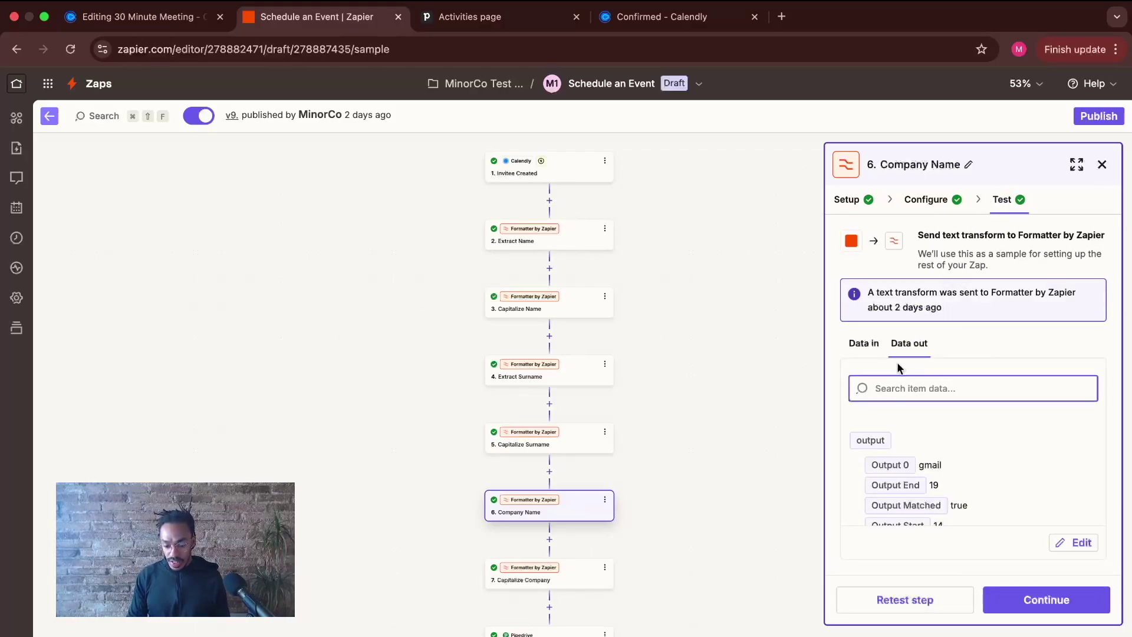
- Retest Company Name on the sample email and confirm it extracts runautopilot
left_click(866, 345)
scroll(911, 419, "down", 2)
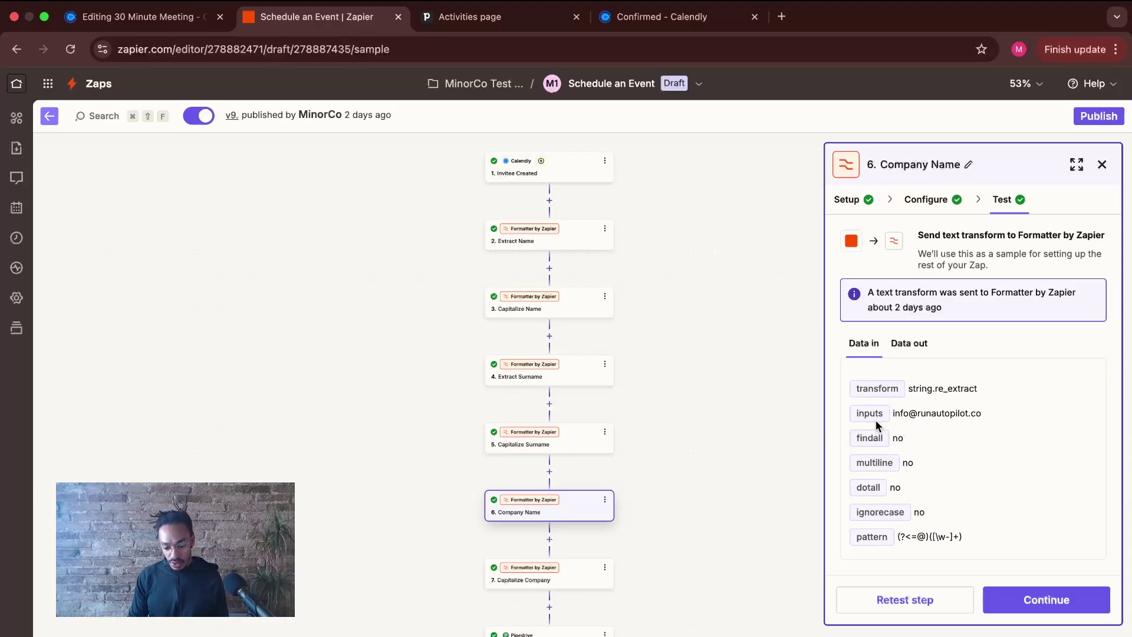
left_click_drag(892, 413, 982, 413)
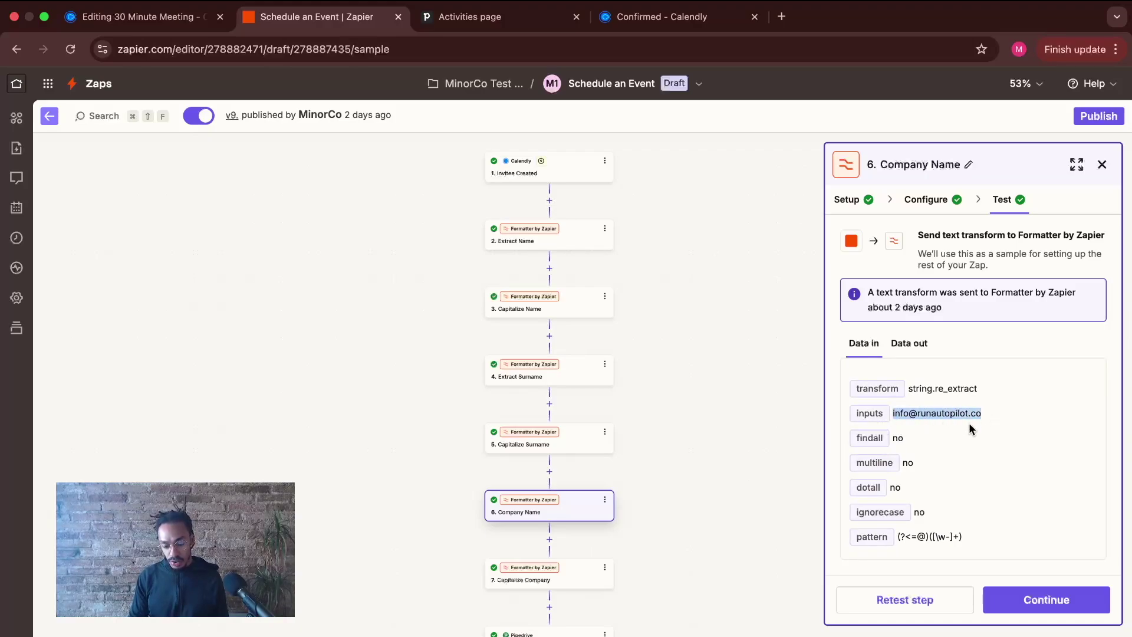
left_click(927, 607)
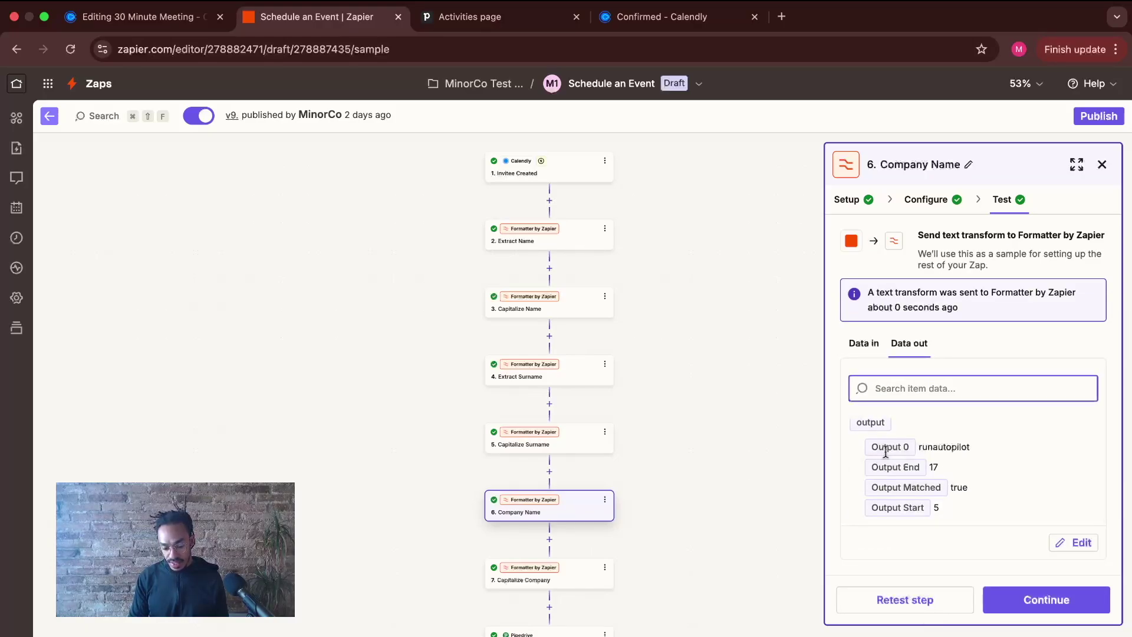
left_click_drag(920, 451, 976, 451)
left_click(977, 450)
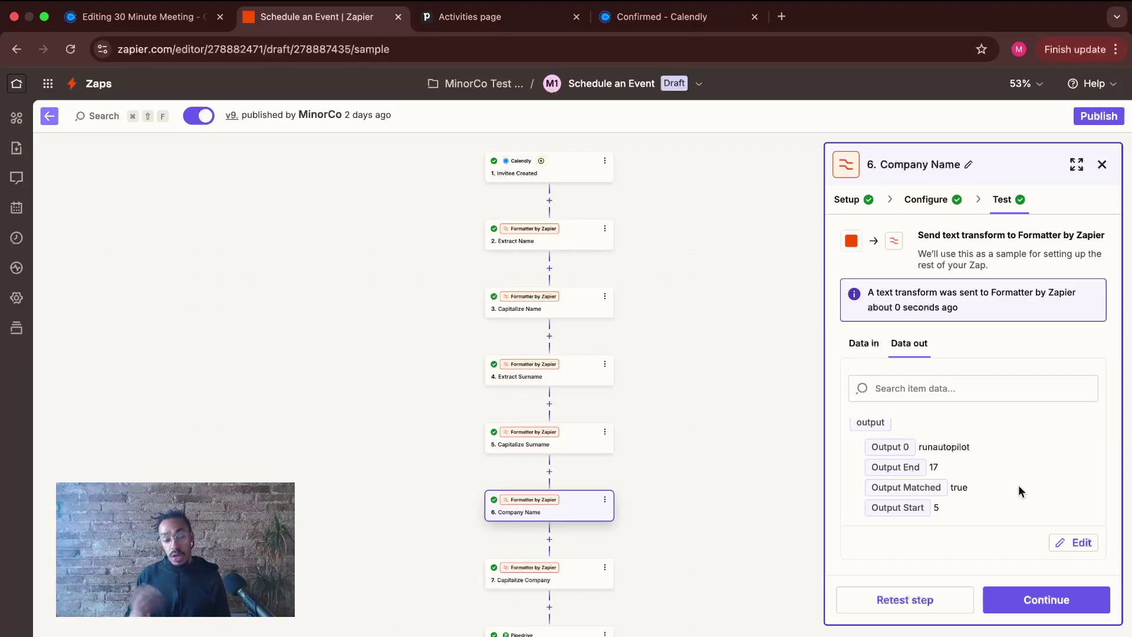
- Retest Capitalize Company and confirm its output reads Runautopilot
left_click(1043, 599)
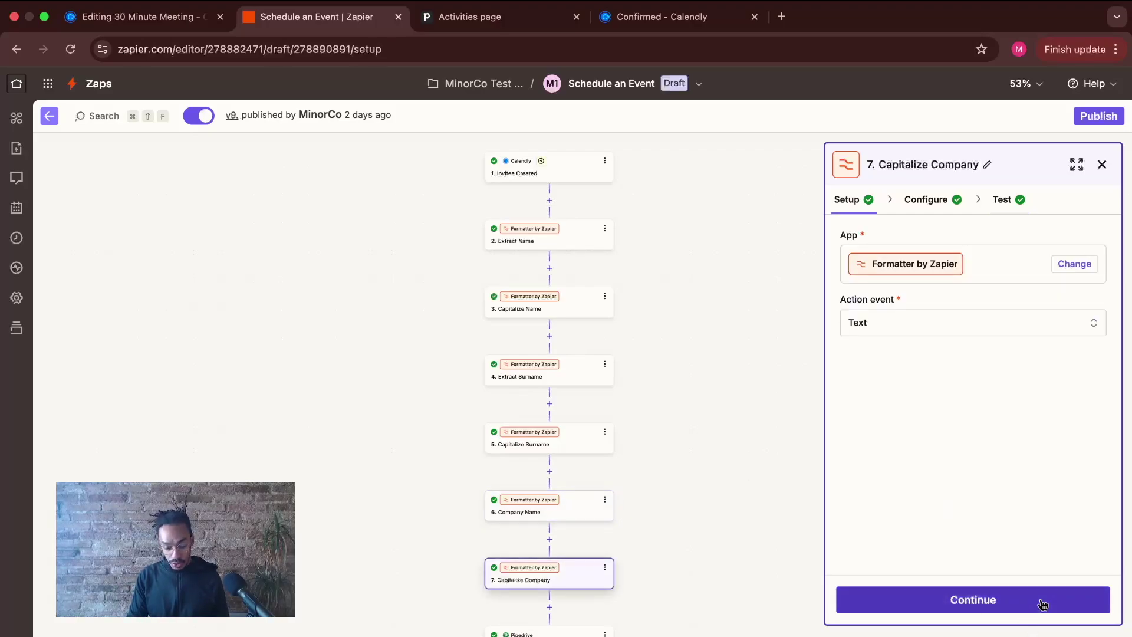
scroll(788, 572, "down", 1)
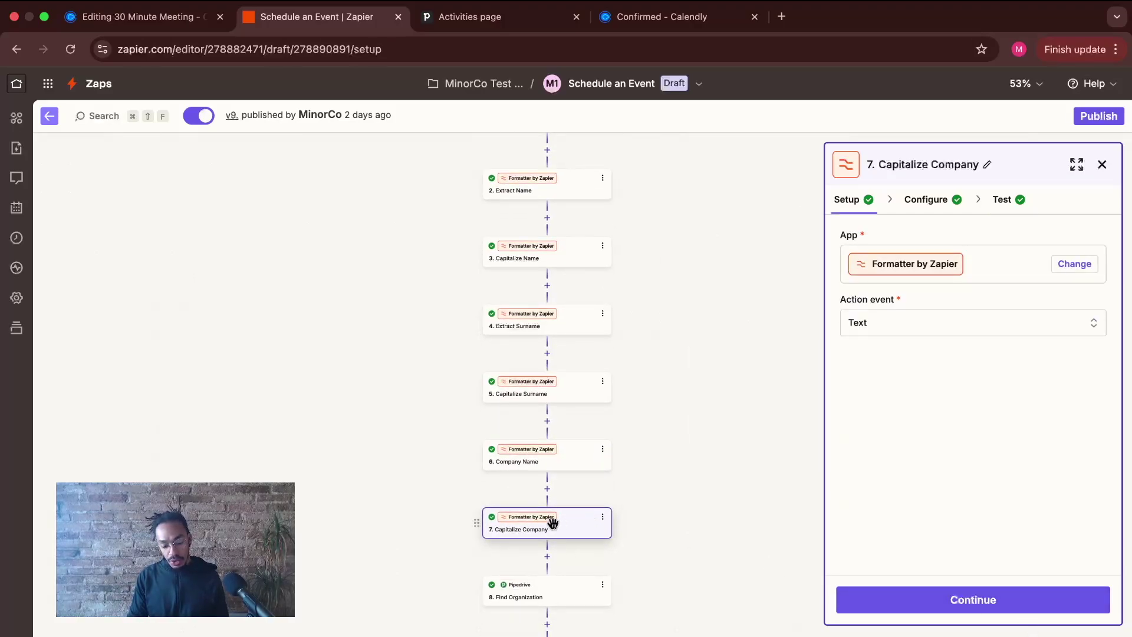
left_click(942, 201)
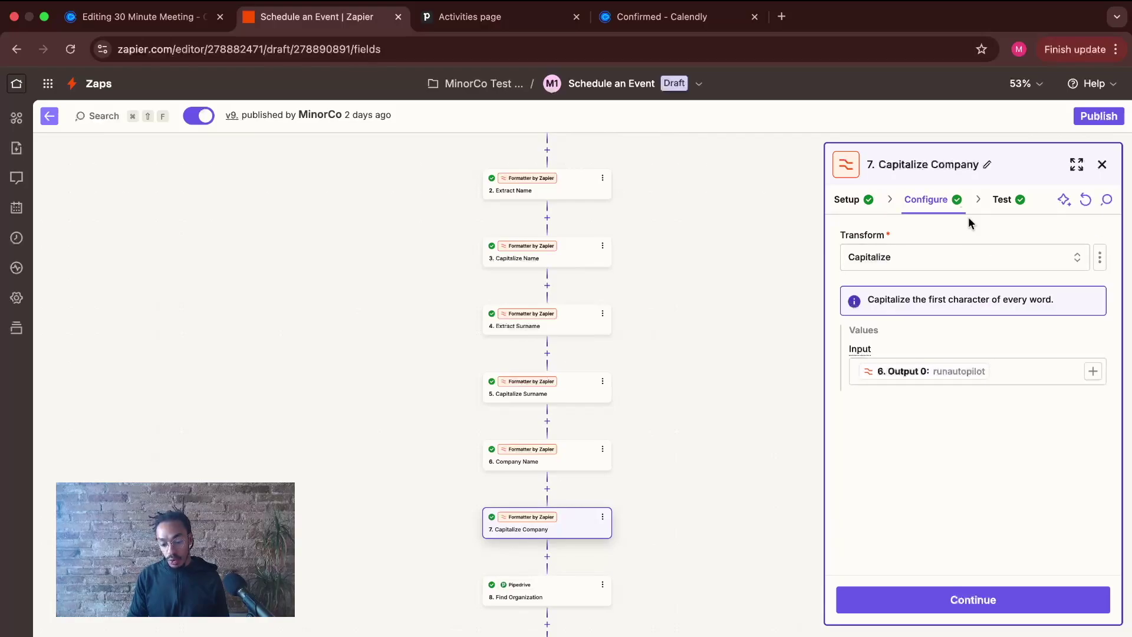
left_click(944, 591)
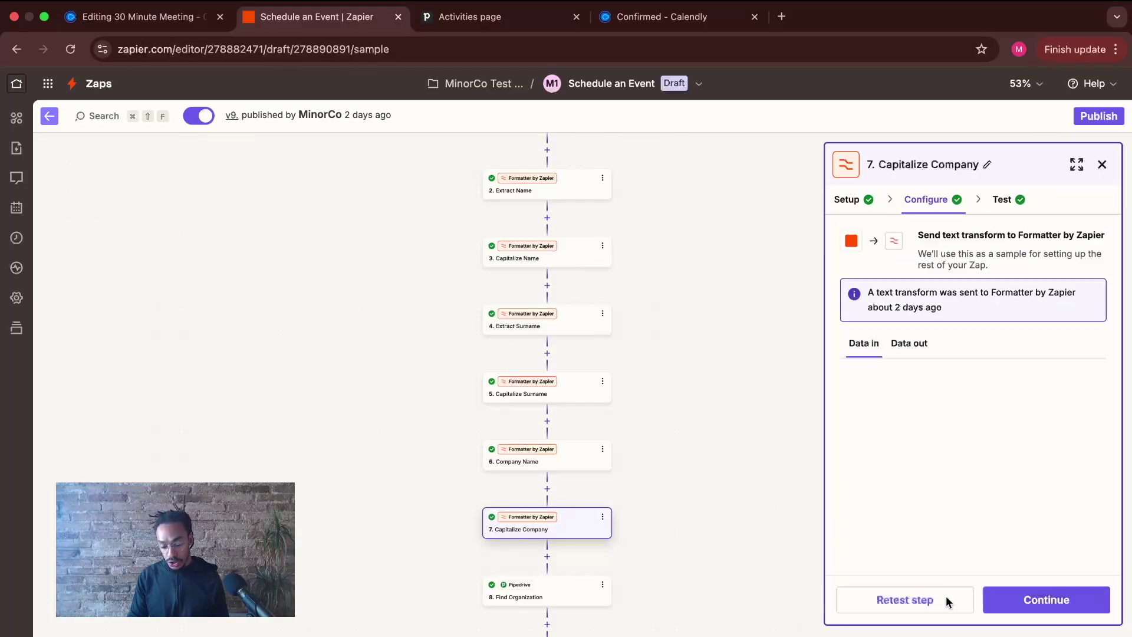
left_click(855, 343)
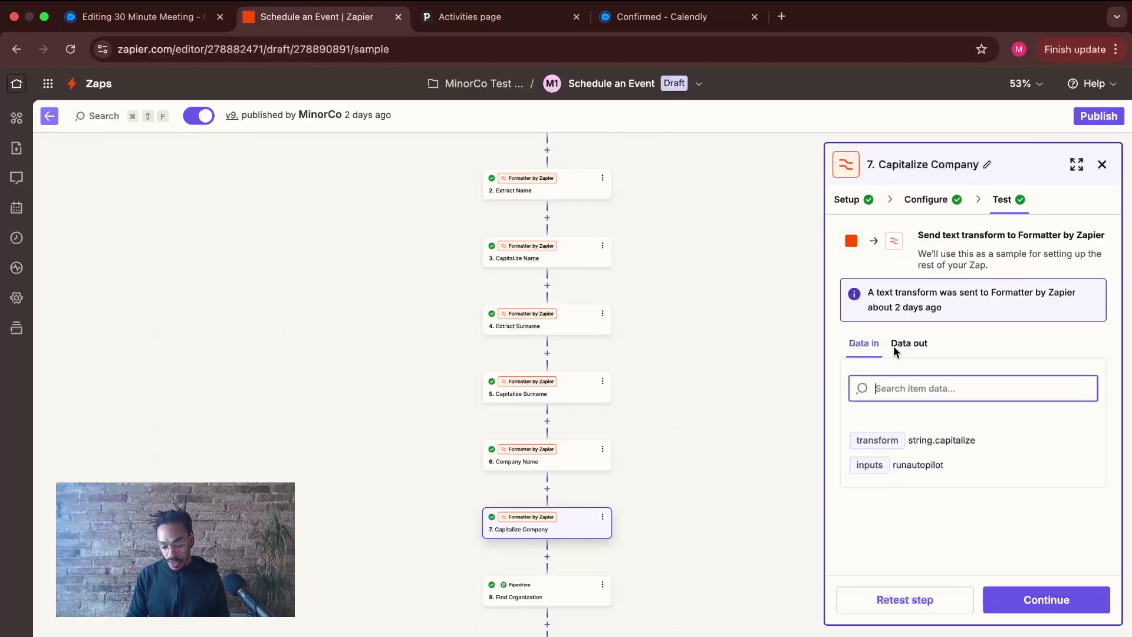
left_click(896, 464)
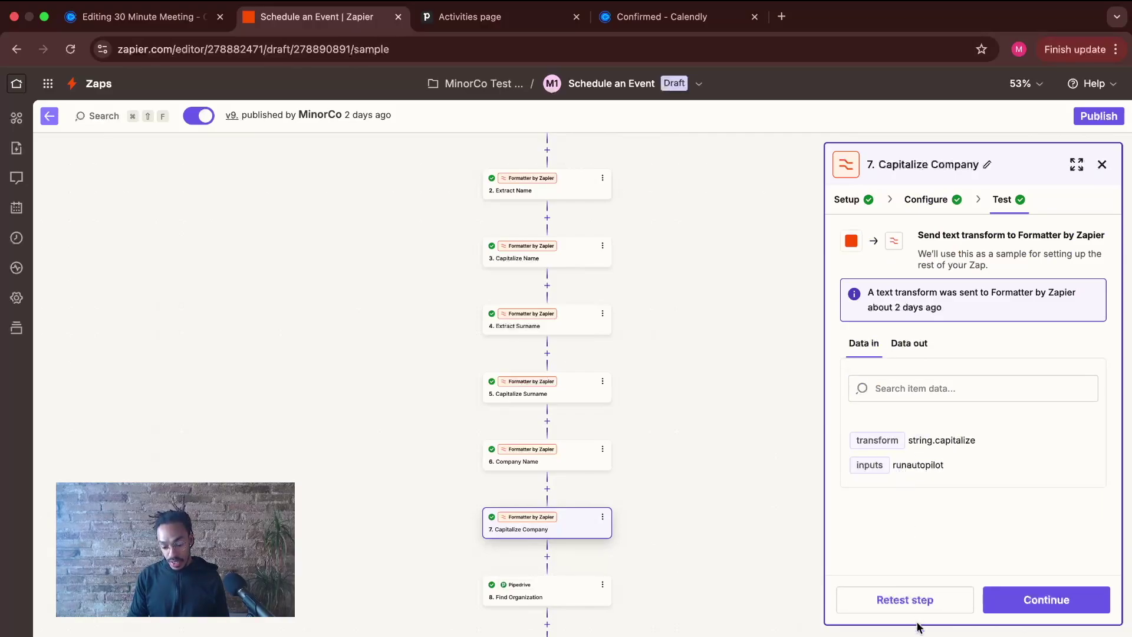
left_click(942, 607)
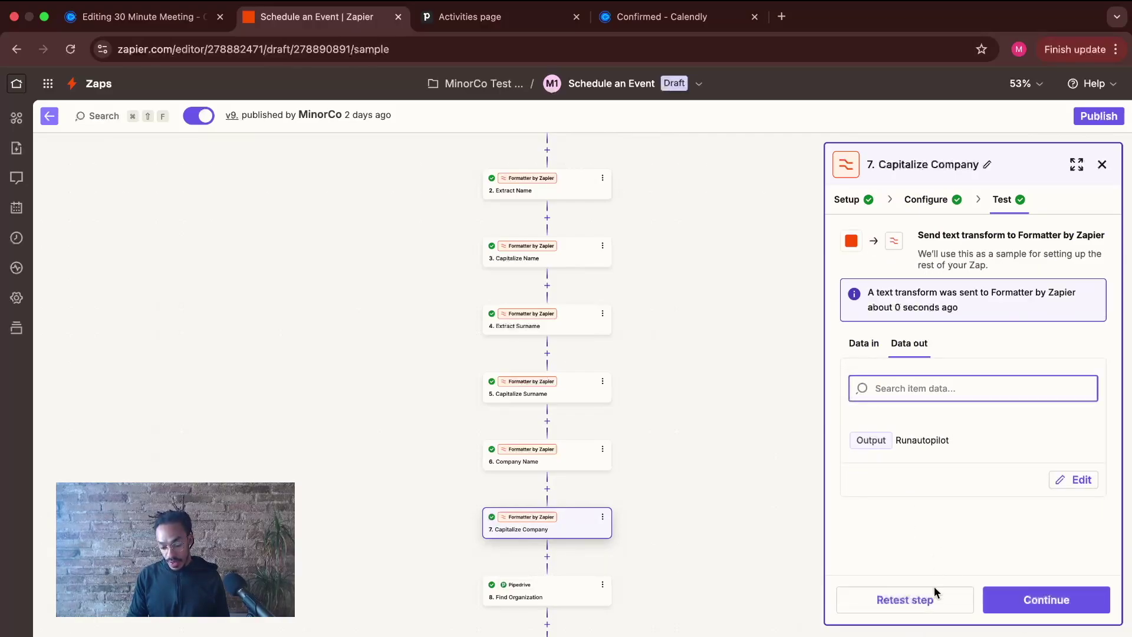
left_click(898, 443)
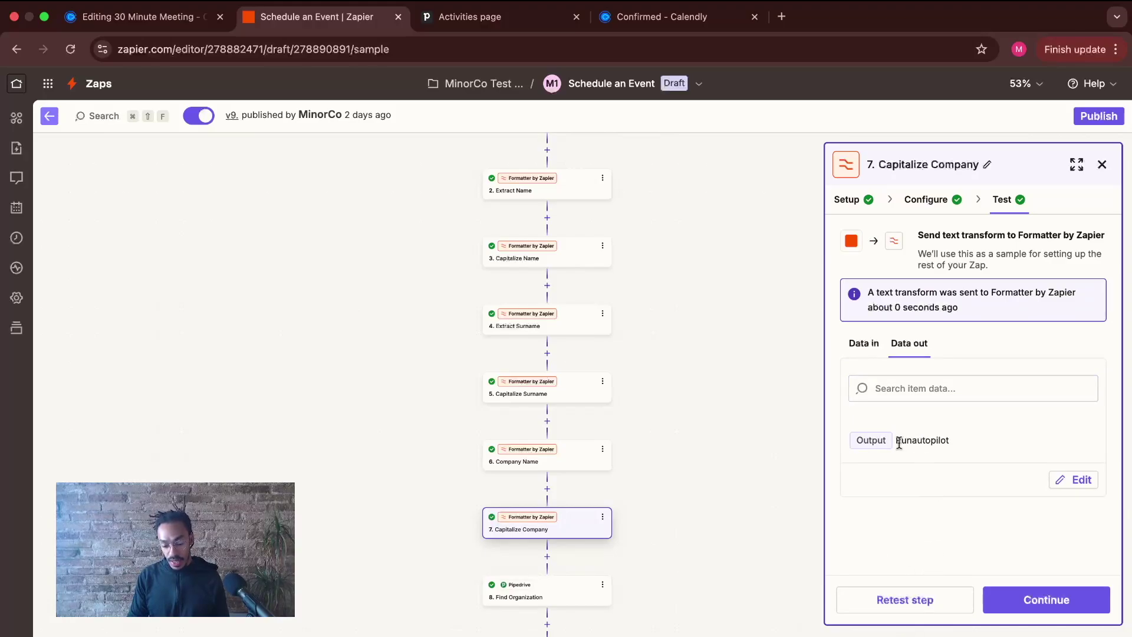
left_click(1030, 600)
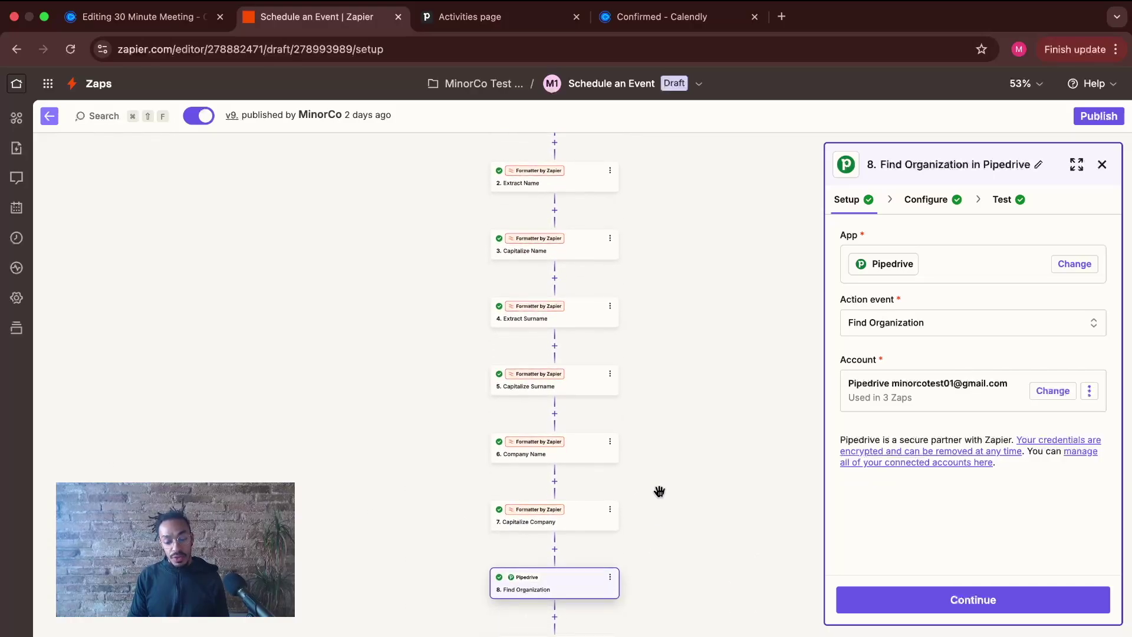
- Show Find Organization's Exact Match Name search on Runautopilot, creating the organization if missing
scroll(657, 531, "down", 2)
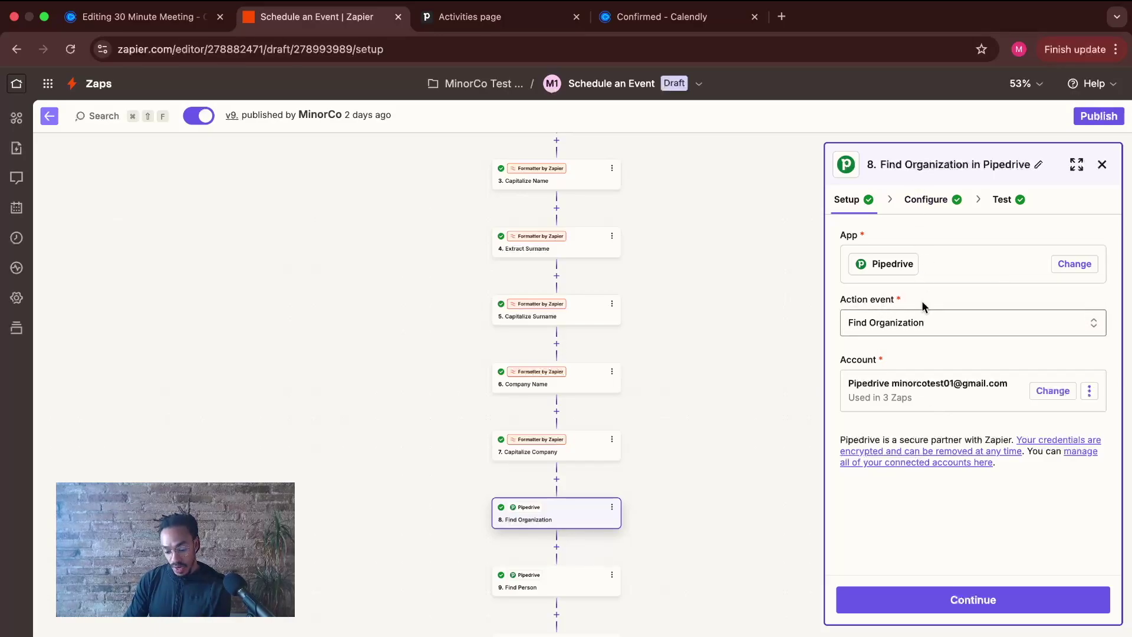
left_click(920, 600)
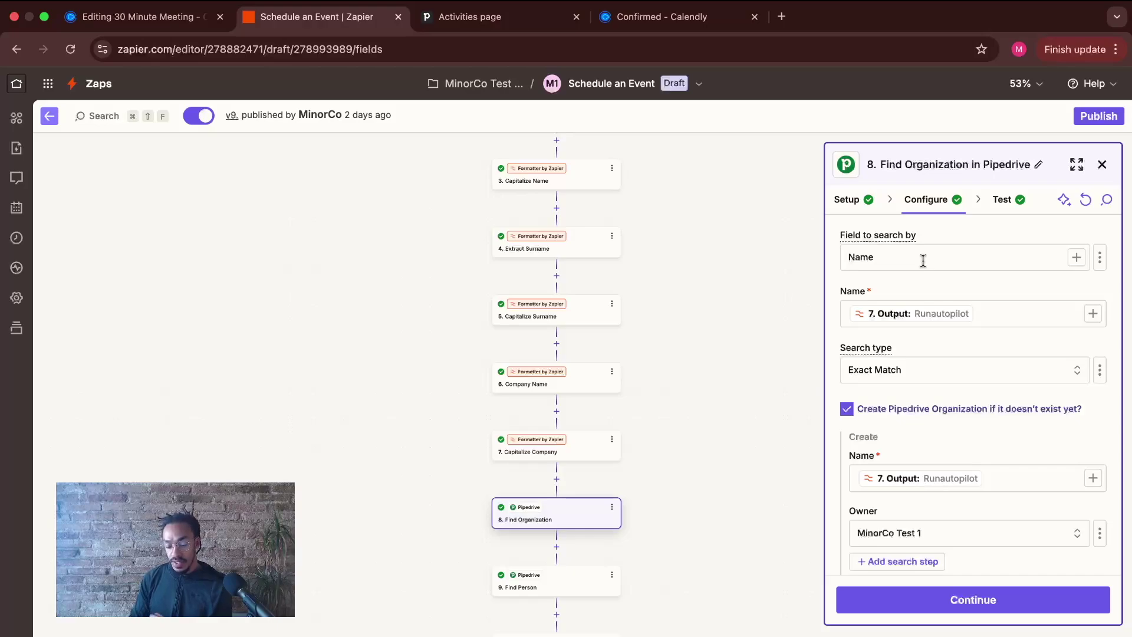
left_click(923, 380)
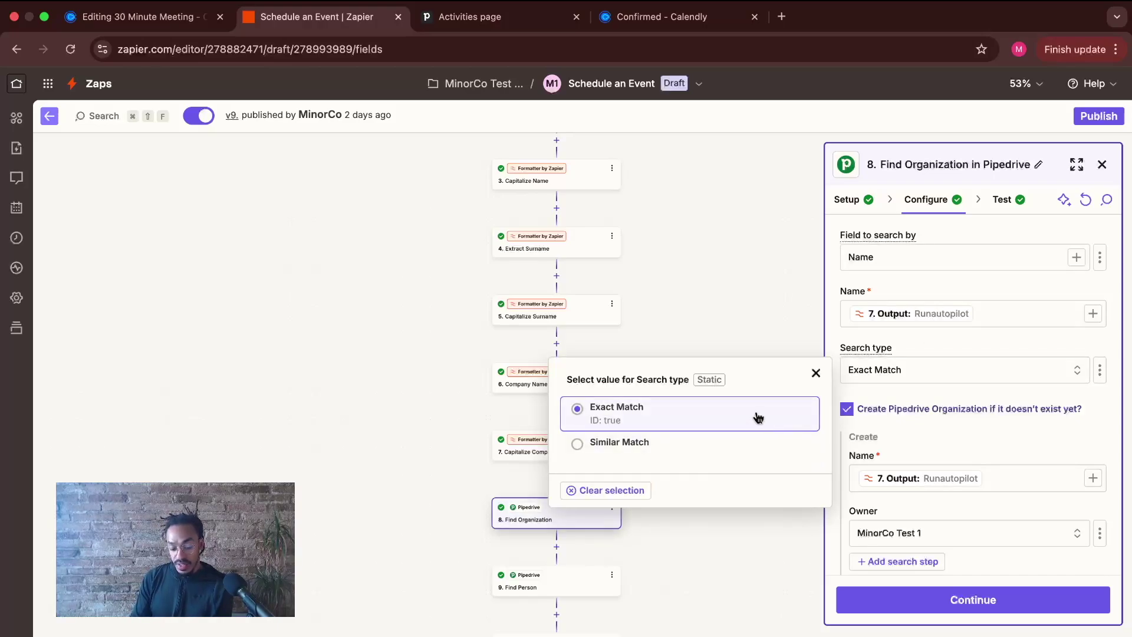
left_click(981, 349)
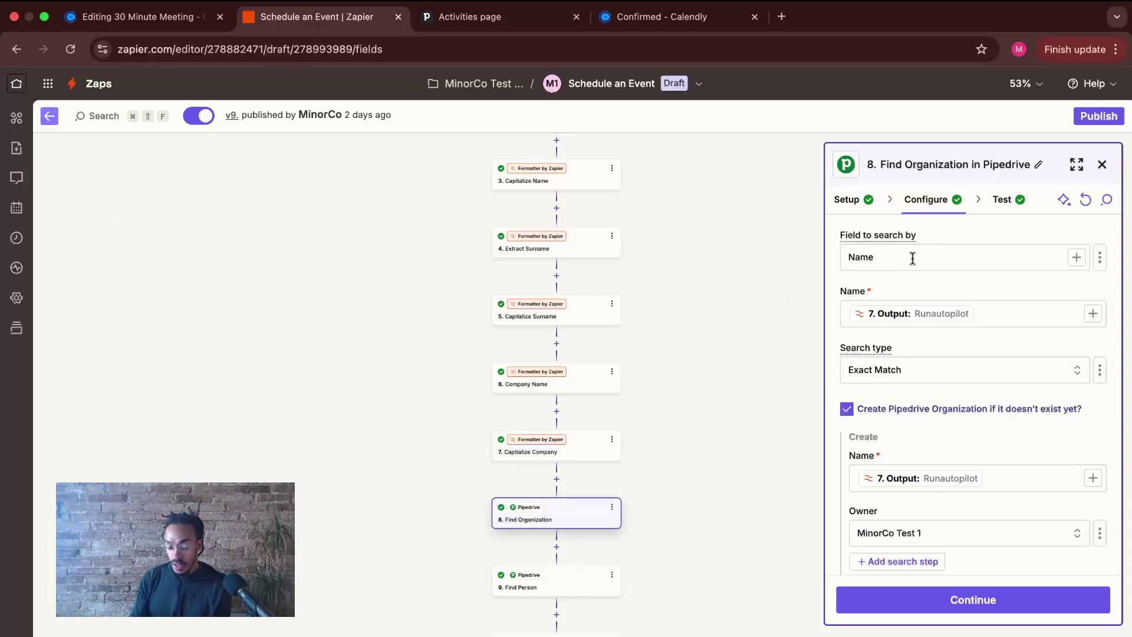
left_click(987, 314)
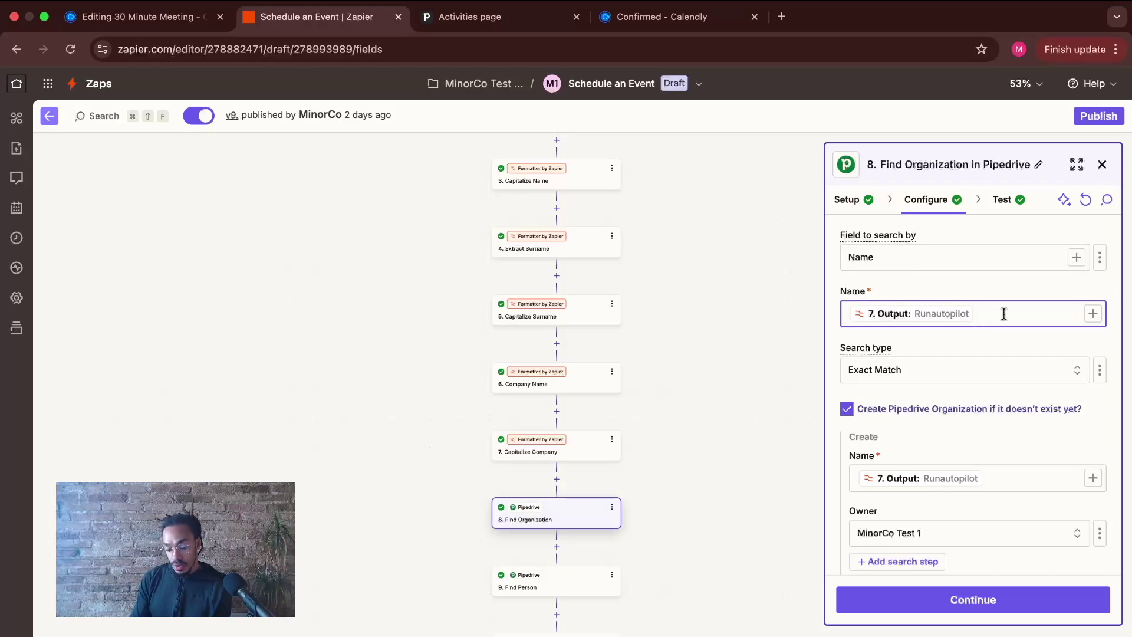
left_click(1094, 313)
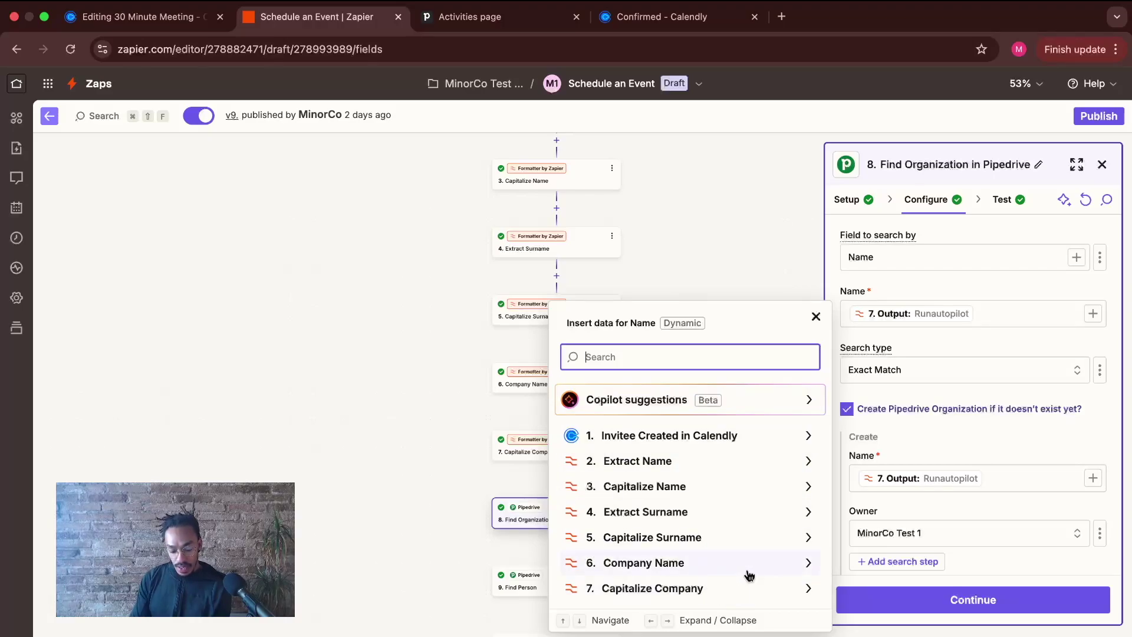
left_click(808, 588)
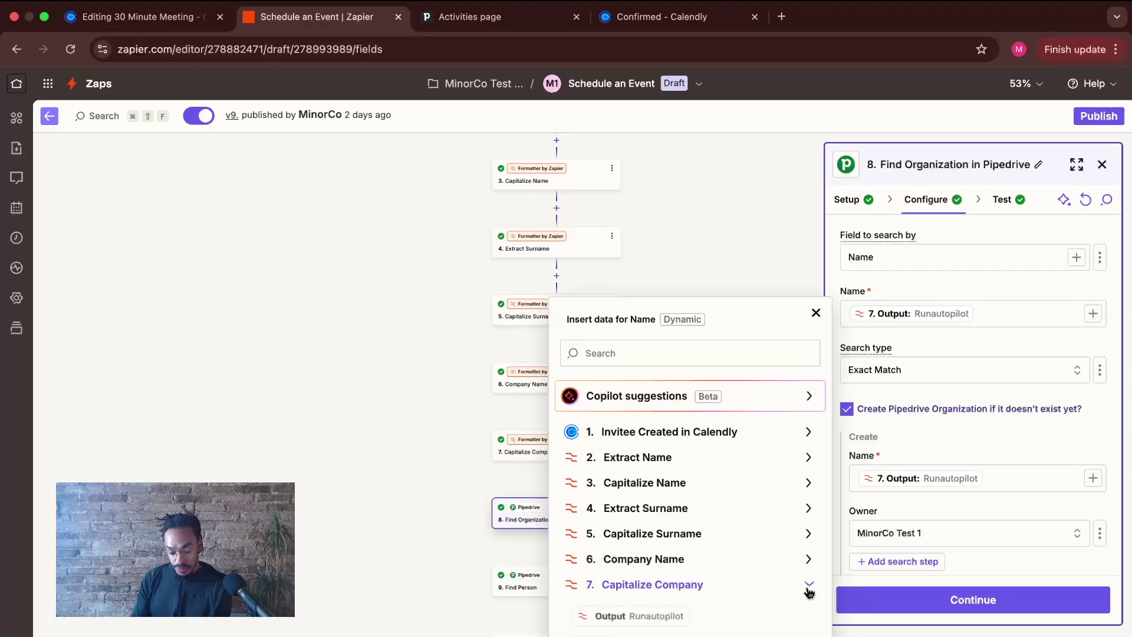
left_click(657, 617)
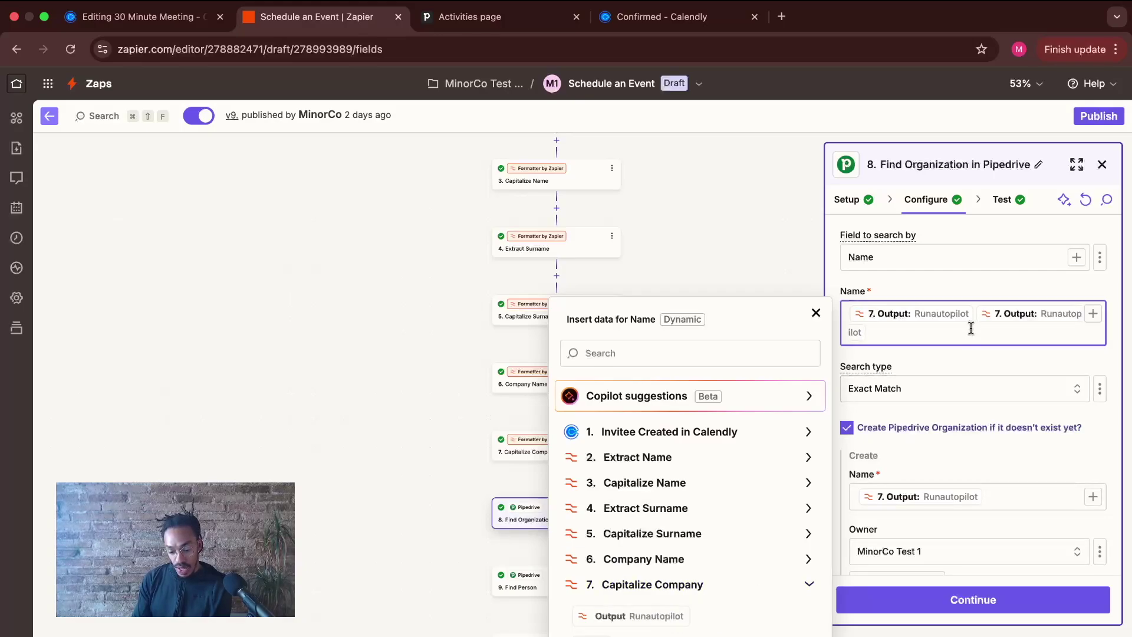
key("BackSpace")
left_click(816, 313)
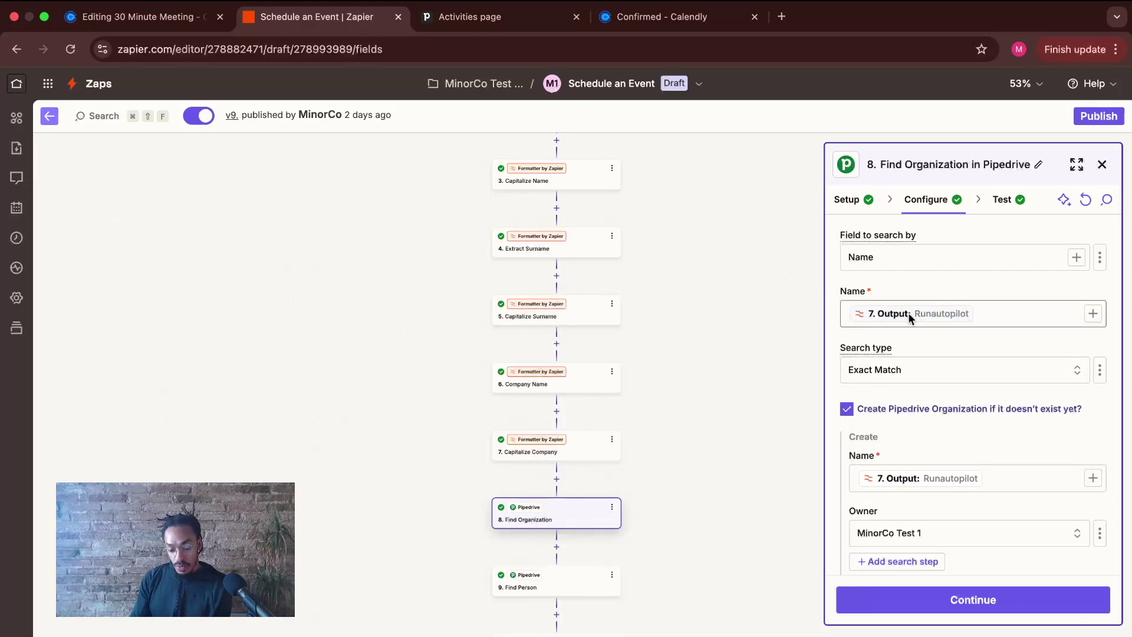
scroll(925, 318, "down", 1)
scroll(924, 322, "down", 1)
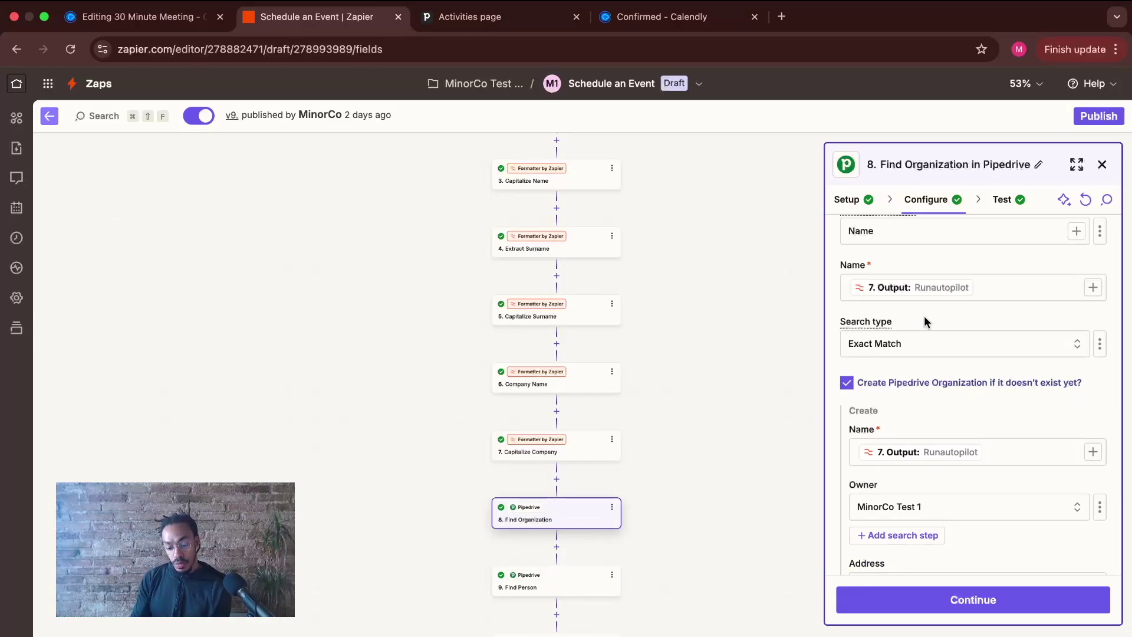
scroll(925, 321, "down", 1)
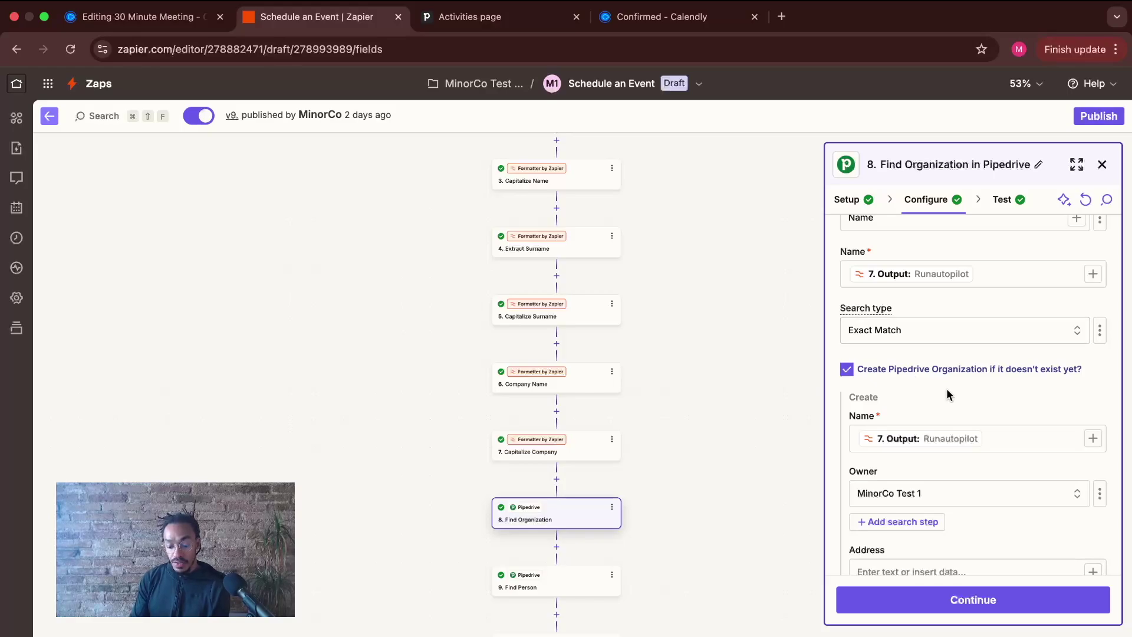
scroll(949, 395, "down", 2)
scroll(948, 394, "down", 1)
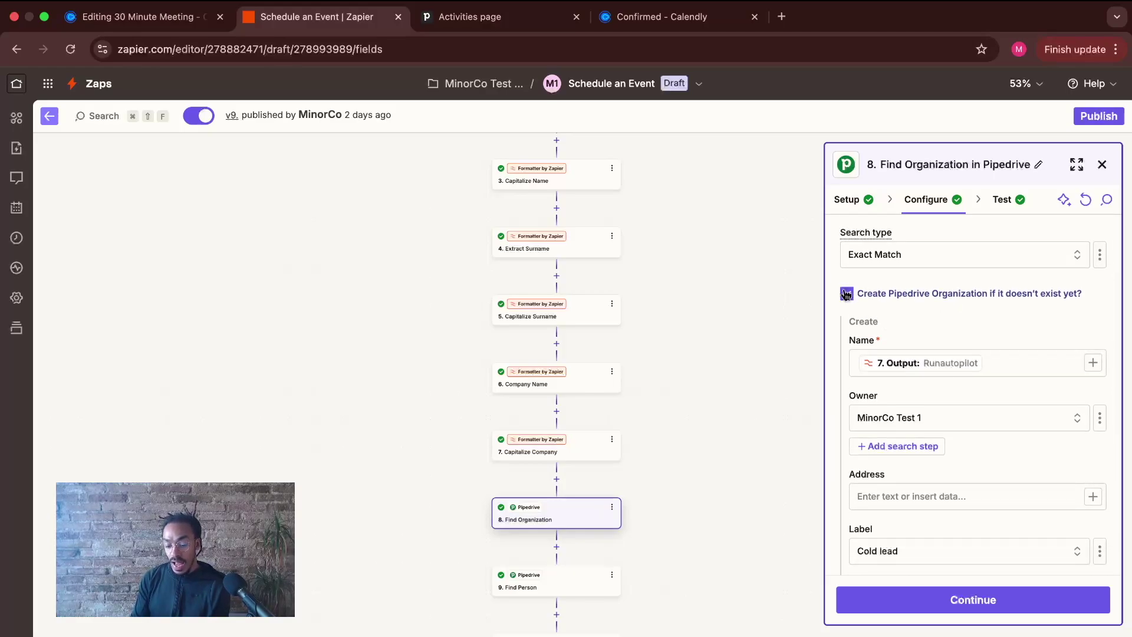
scroll(968, 305, "down", 2)
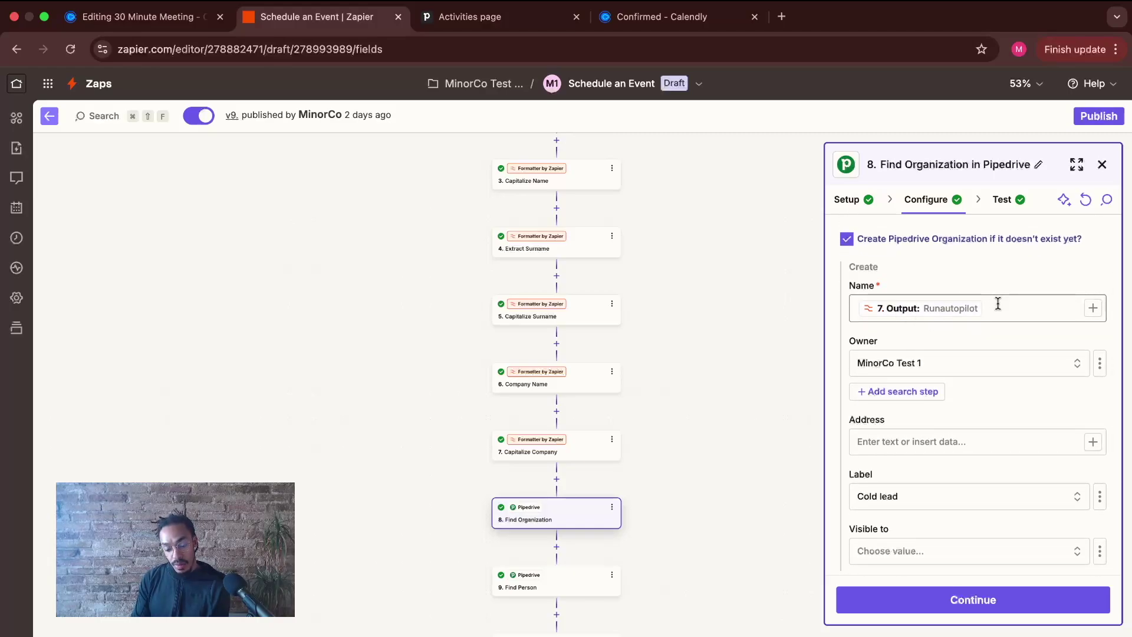
scroll(901, 365, "down", 1)
scroll(900, 364, "down", 2)
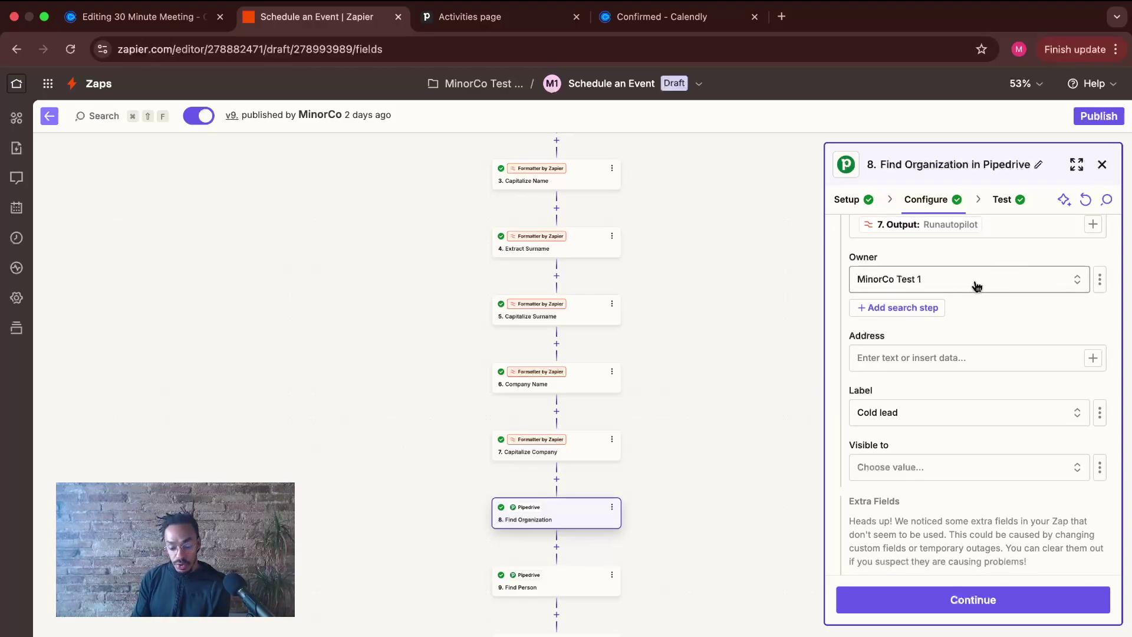
scroll(967, 349, "down", 2)
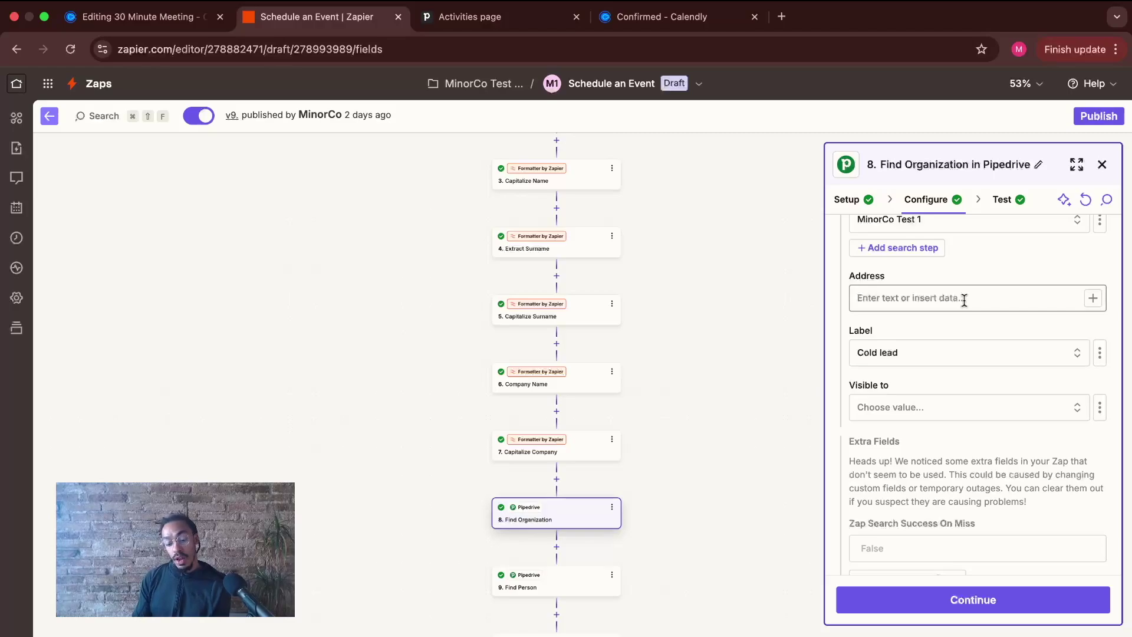
scroll(935, 380, "down", 1)
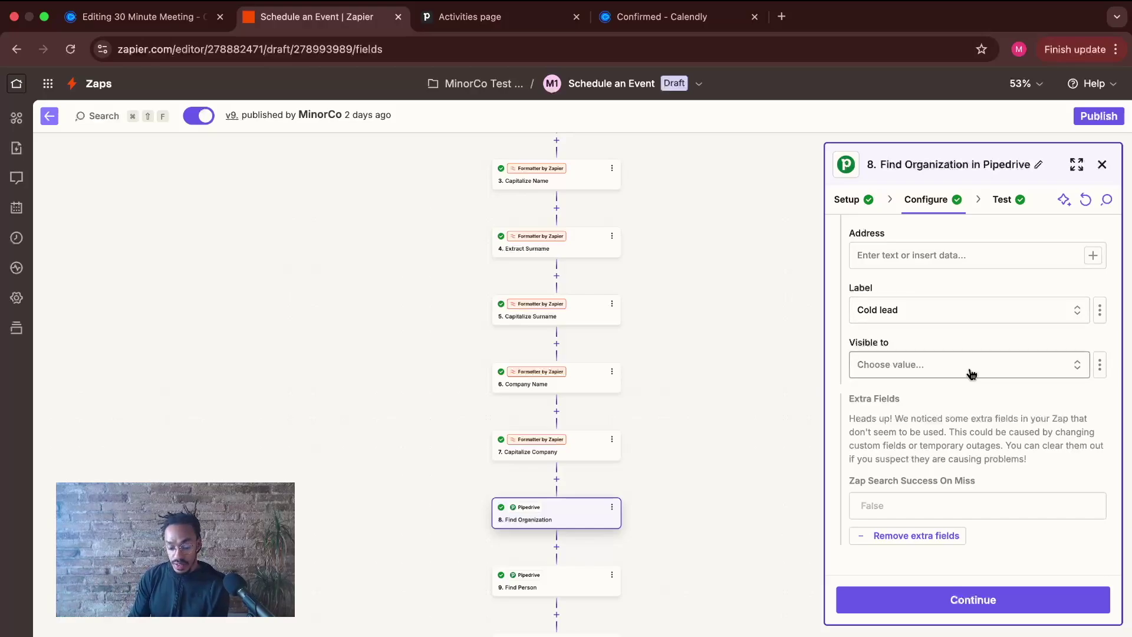
scroll(969, 377, "up", 6)
- Retest Find Organization with Runautopilot and confirm Pipedrive finds organization ID 19
left_click(970, 595)
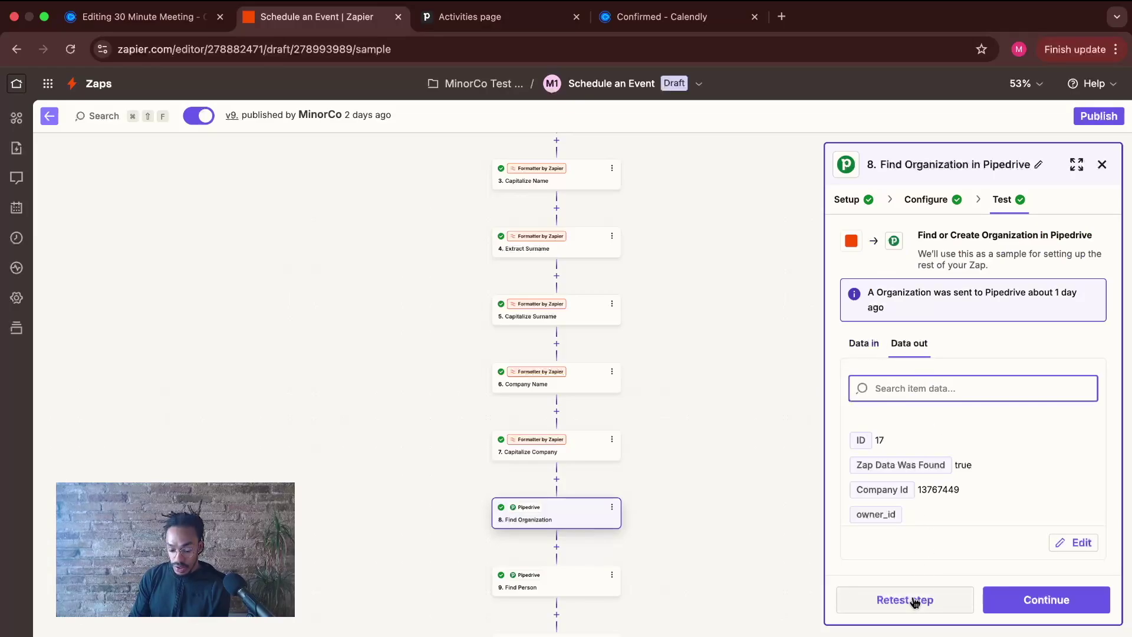
left_click(871, 343)
scroll(923, 518, "down", 2)
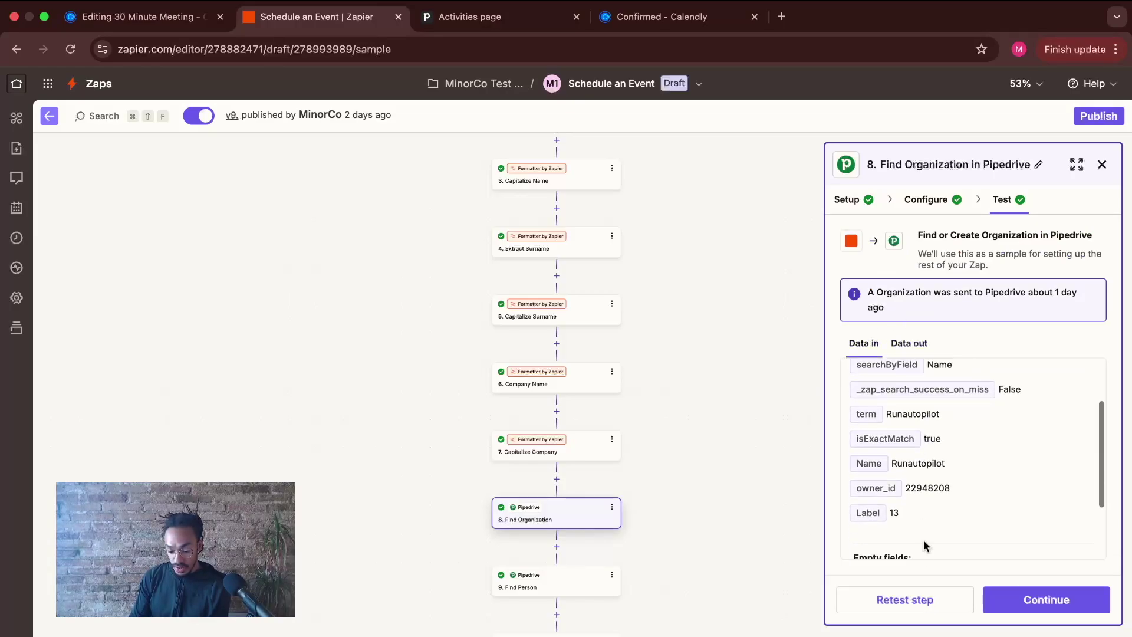
left_click(904, 601)
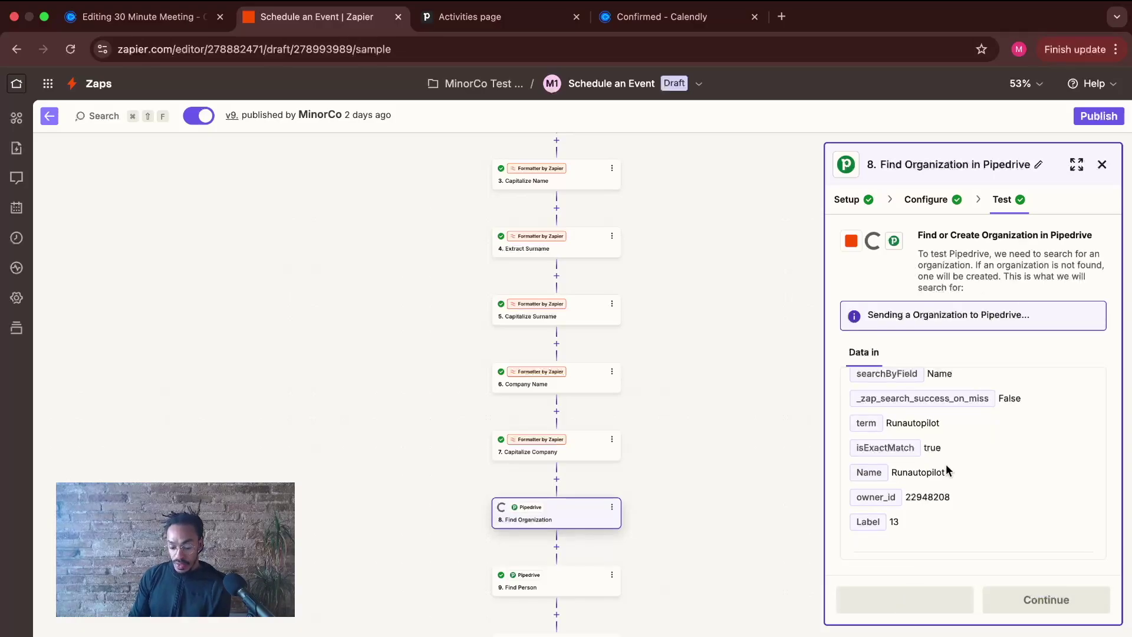
scroll(958, 428, "down", 3)
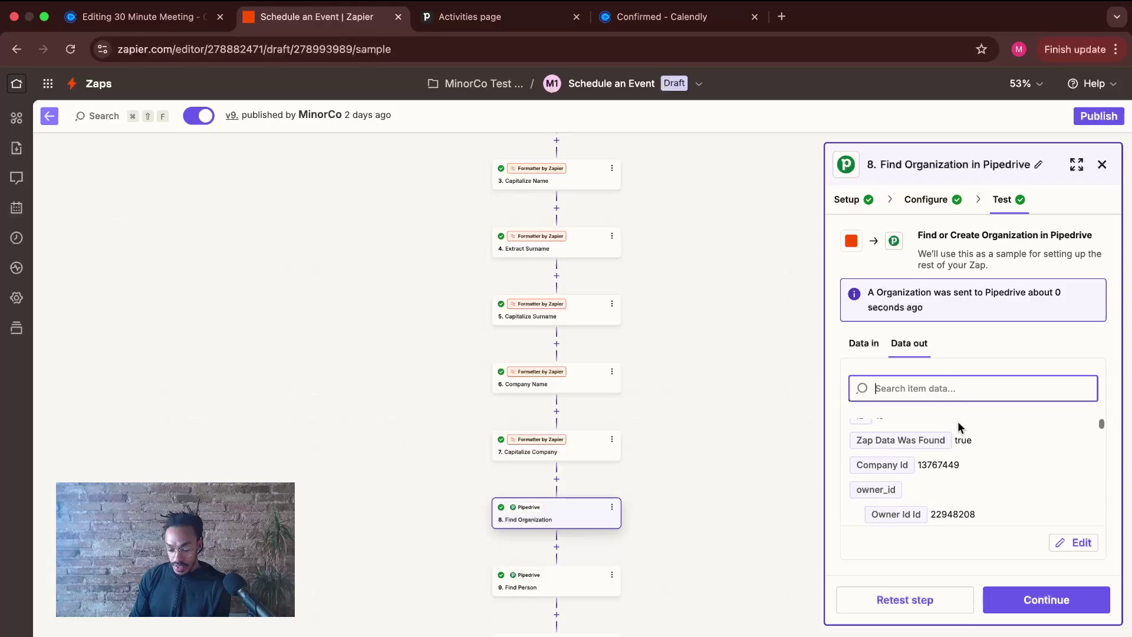
scroll(920, 439, "up", 2)
left_click_drag(857, 439, 965, 437)
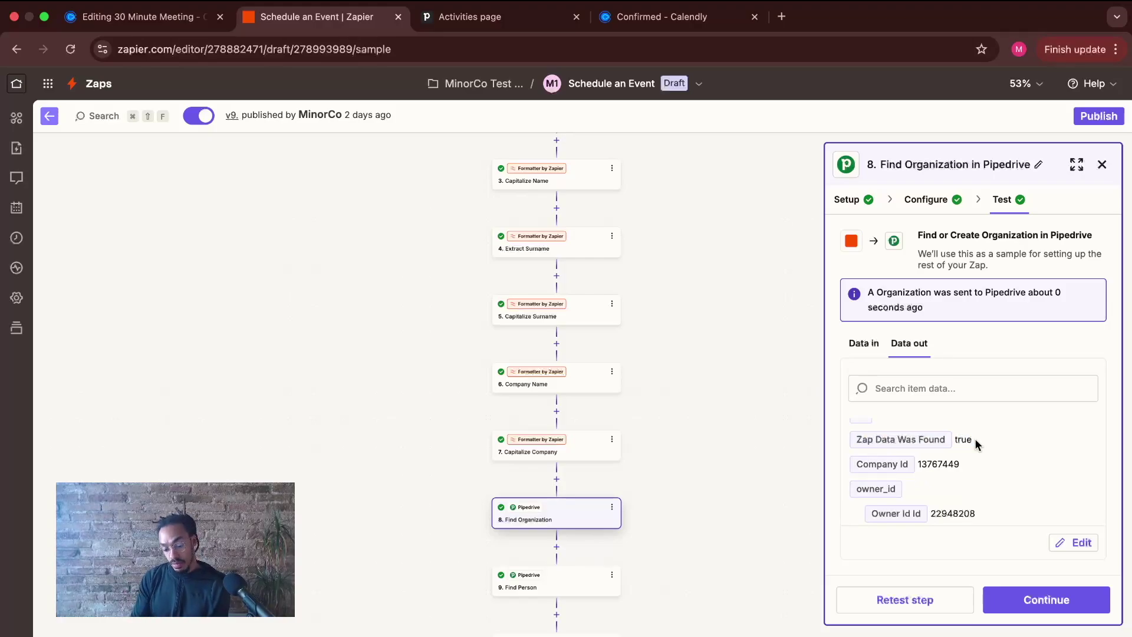
scroll(976, 444, "down", 2)
scroll(975, 444, "down", 3)
scroll(973, 436, "up", 5)
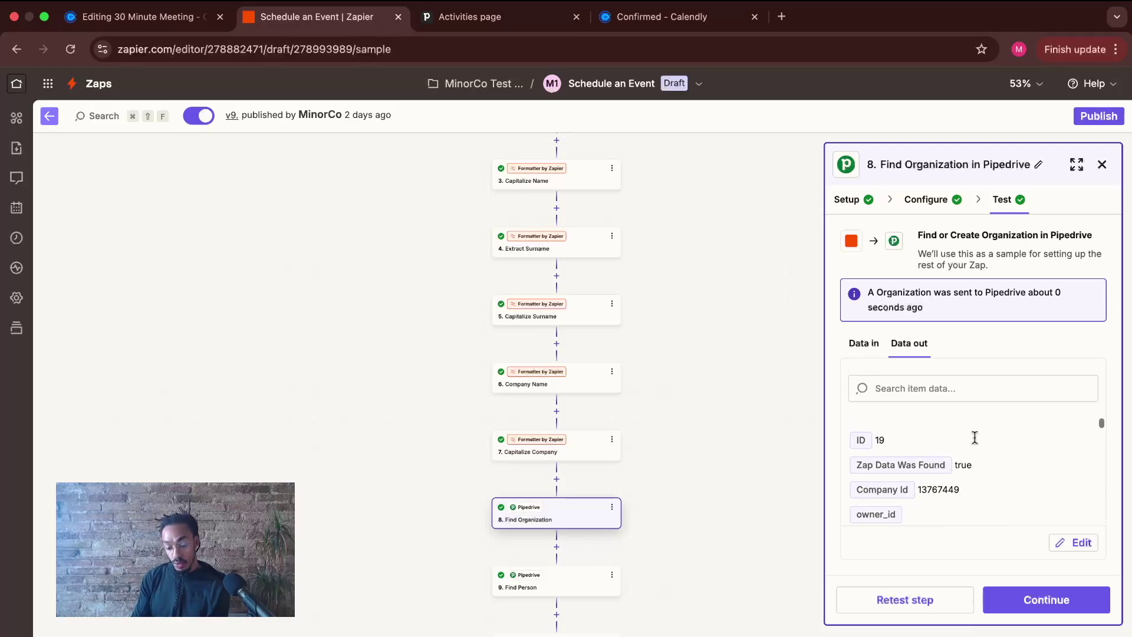
- Open step 9, Find Person in Pipedrive, and view its Email Exact Match search settings
left_click(1050, 598)
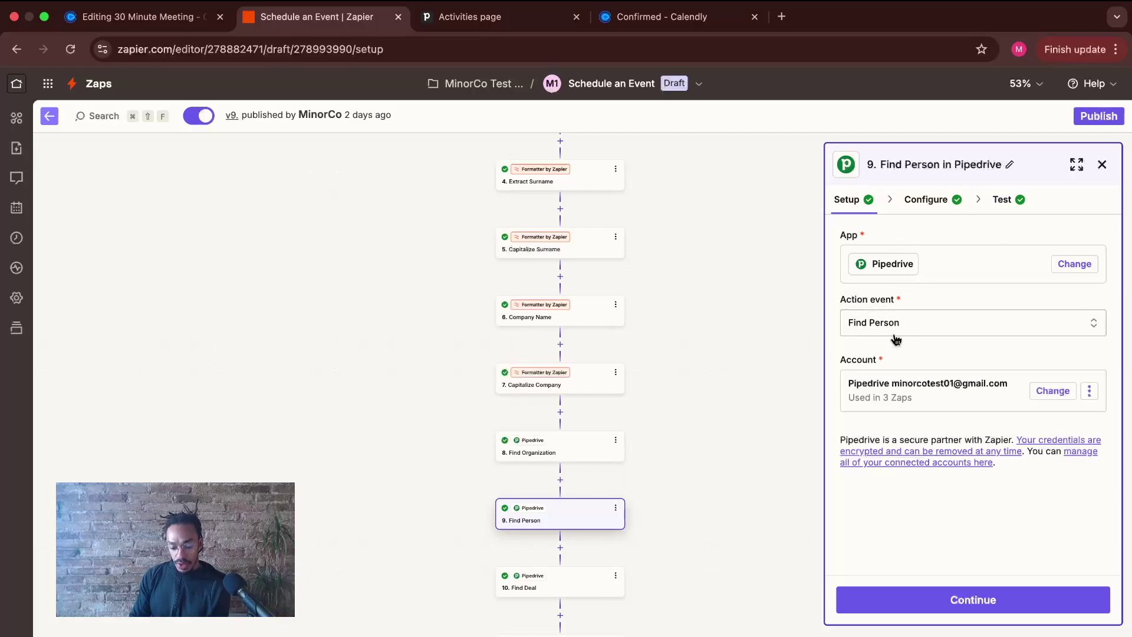
left_click(949, 199)
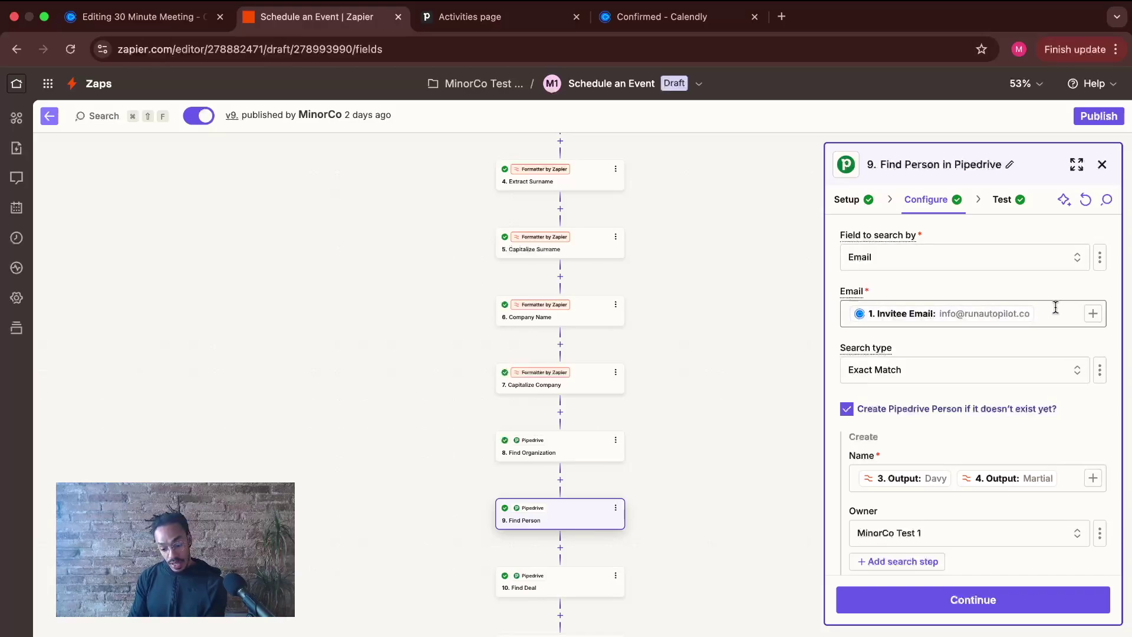
- Confirm the Email search value is the Calendly invitee's email
left_click(1092, 313)
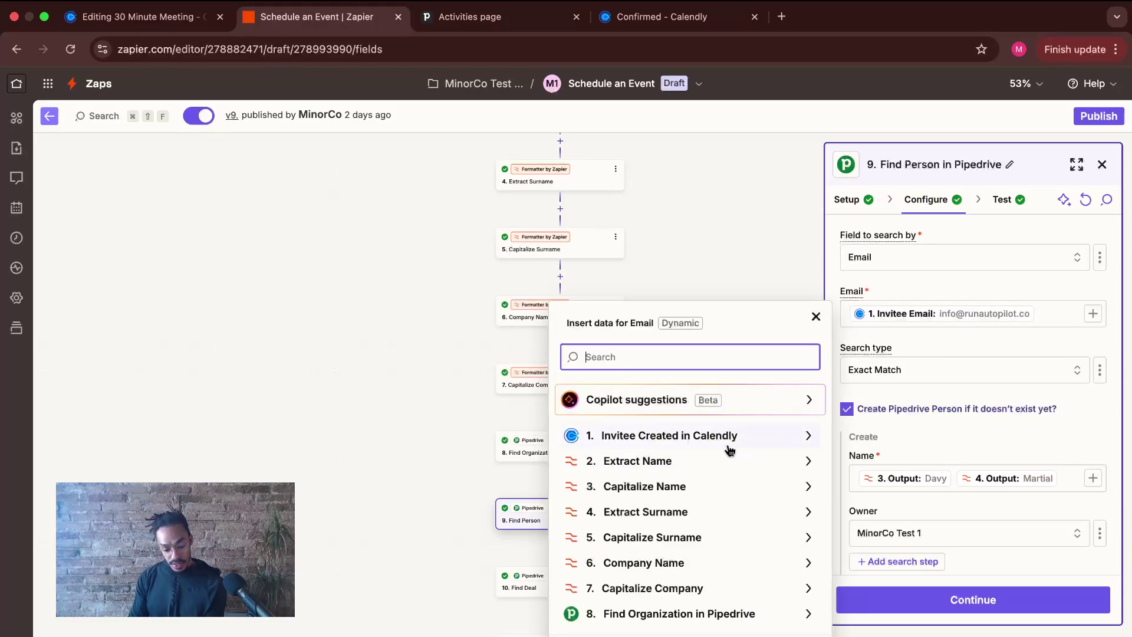
left_click(810, 438)
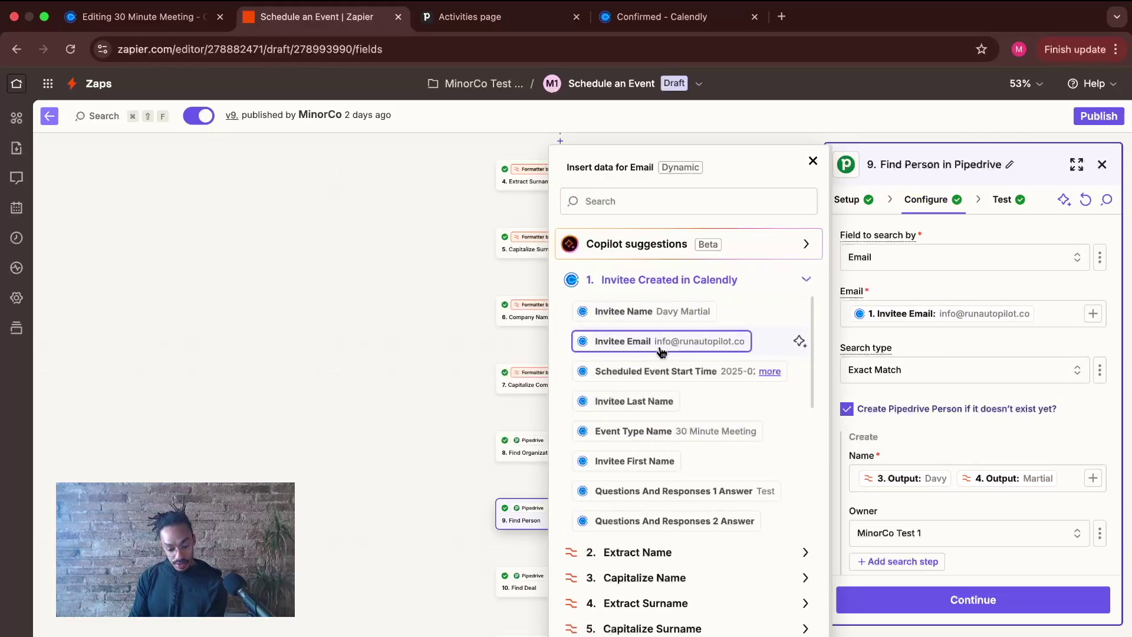
left_click(828, 161)
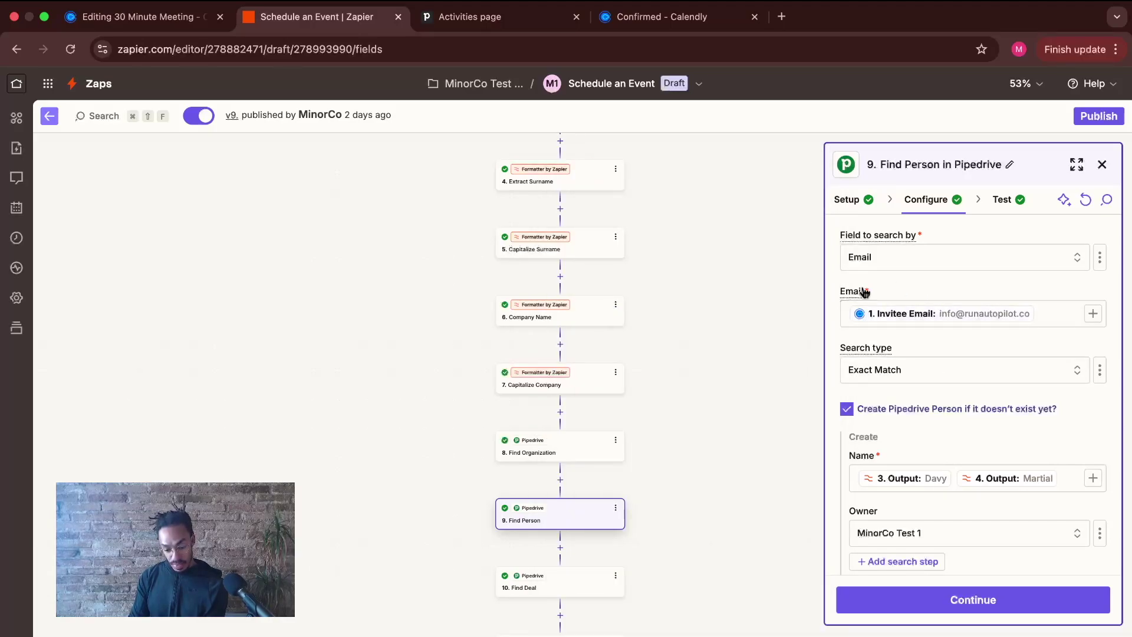
scroll(937, 375, "down", 1)
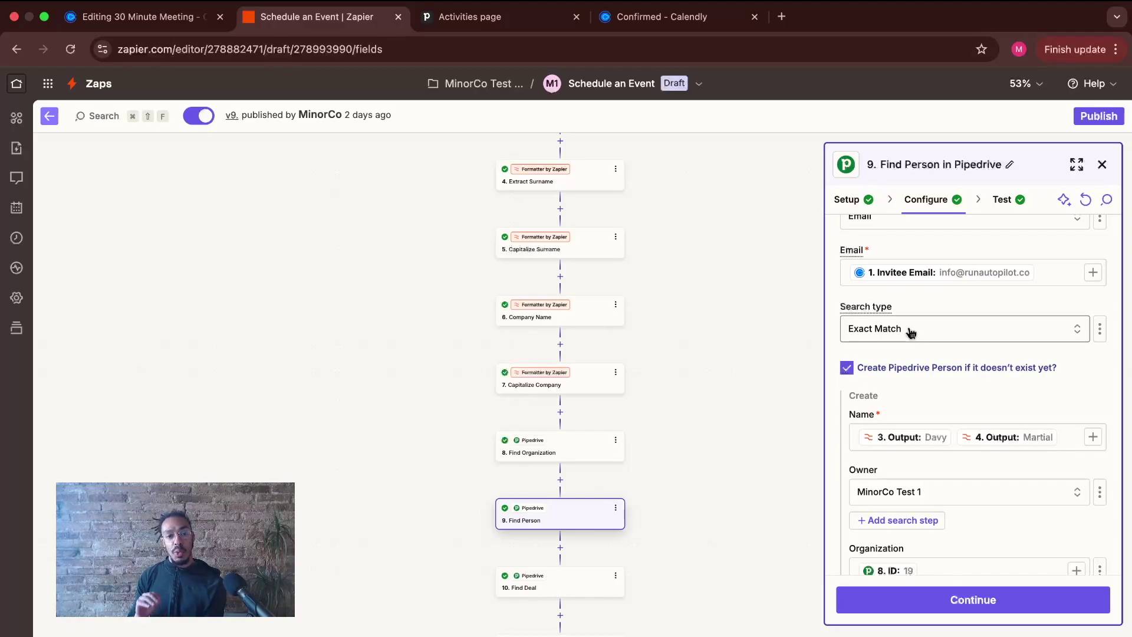
scroll(943, 364, "up", 1)
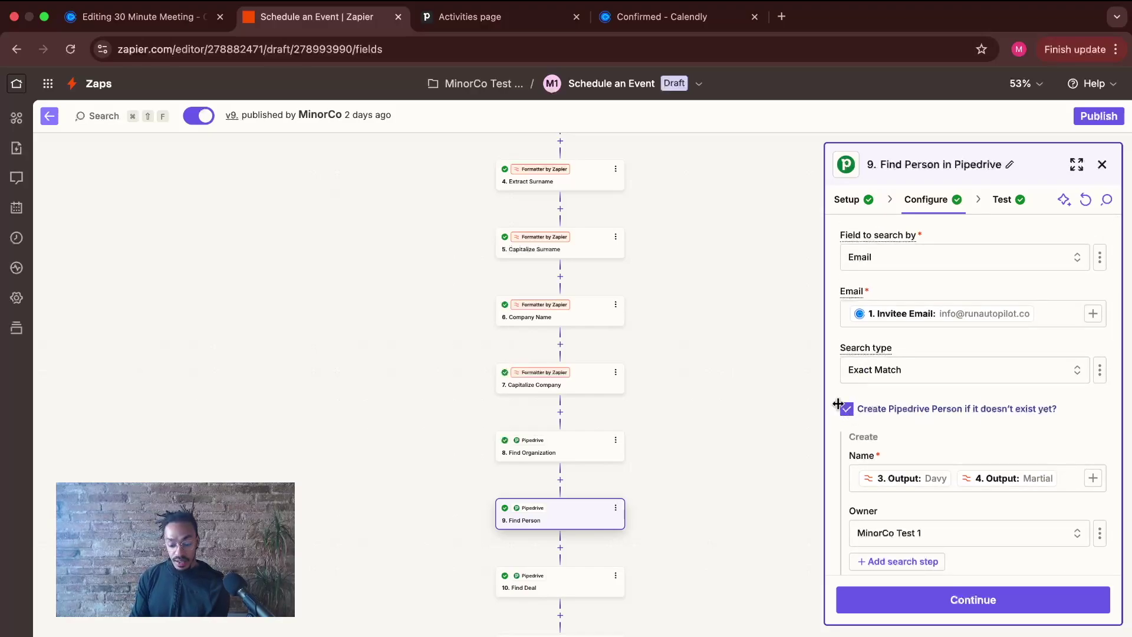
scroll(996, 411, "down", 2)
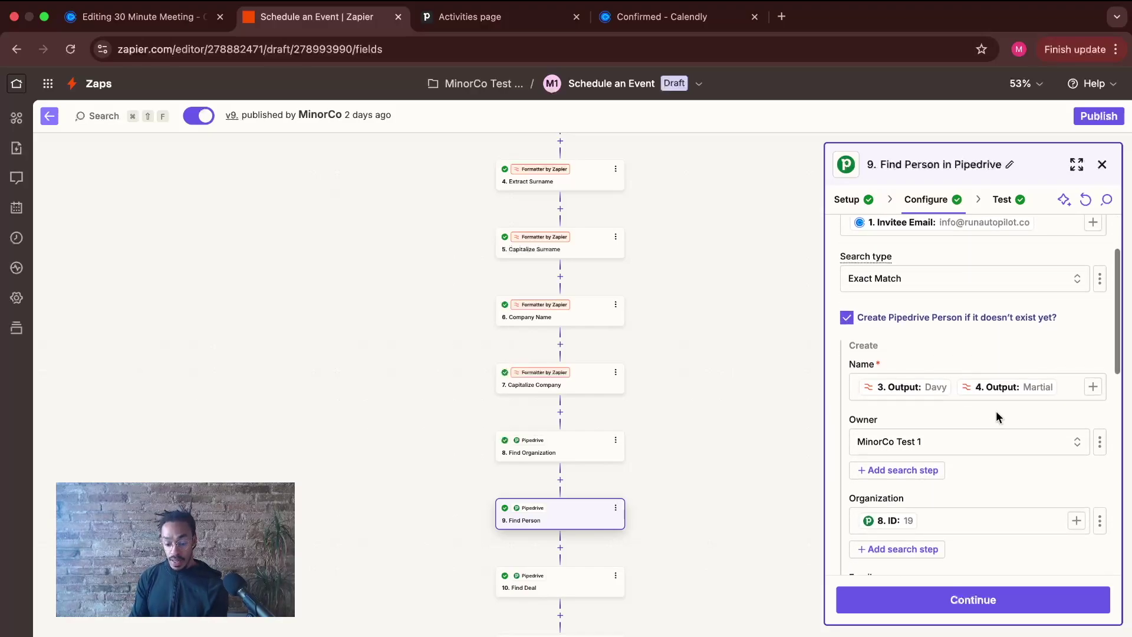
scroll(969, 354, "down", 1)
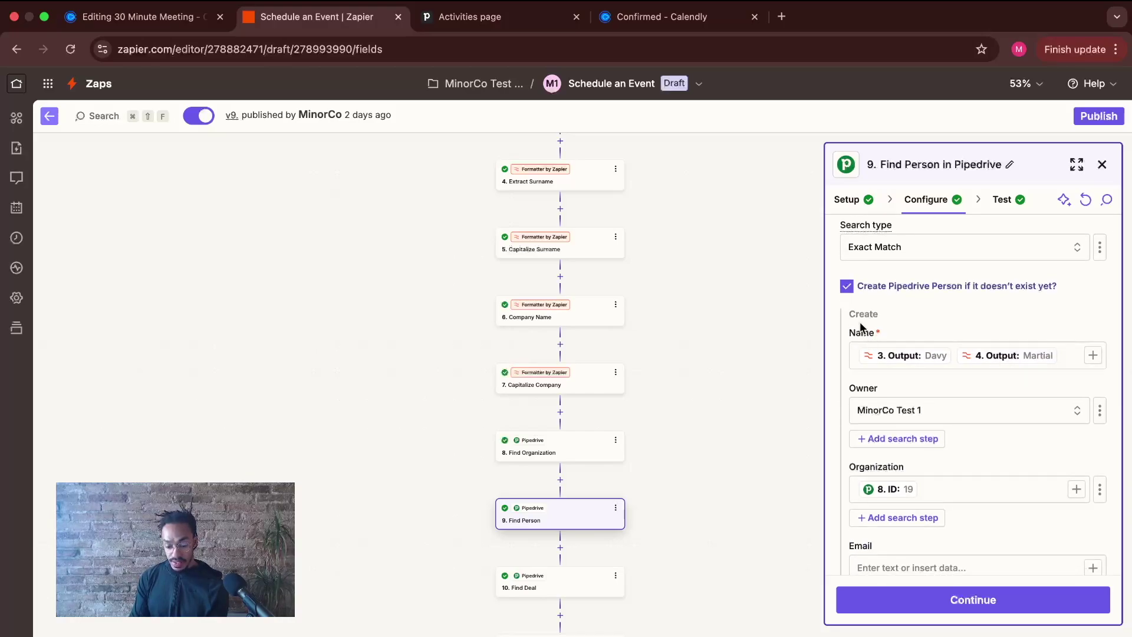
- Put a space between the Extract Name and Extract Surname outputs in the Name field
left_click(1092, 356)
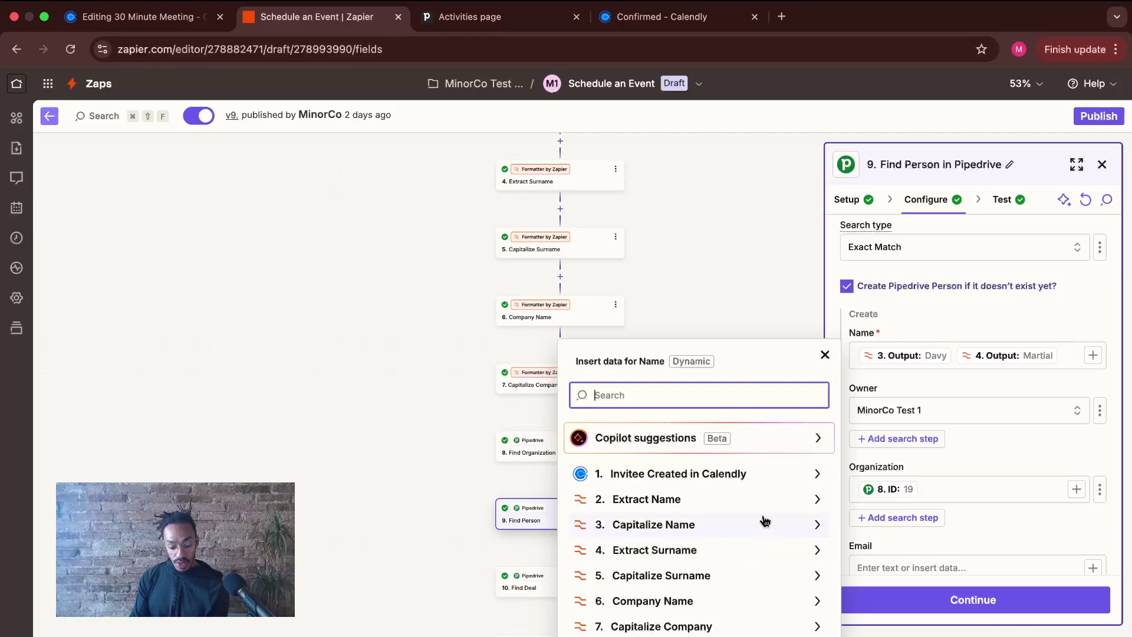
left_click(816, 499)
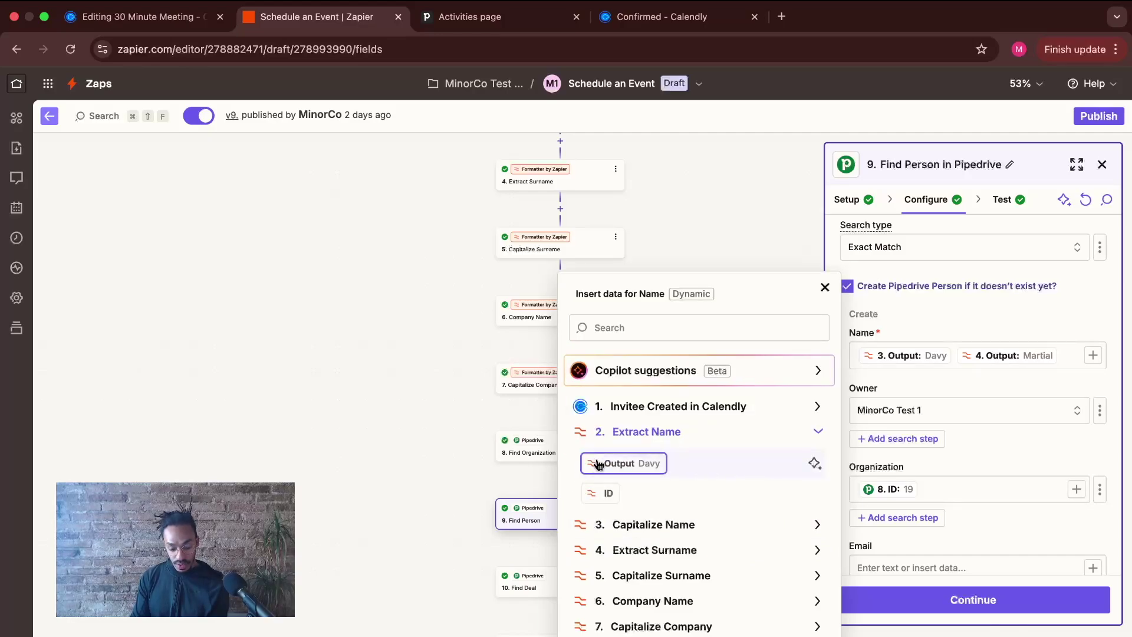
left_click(819, 552)
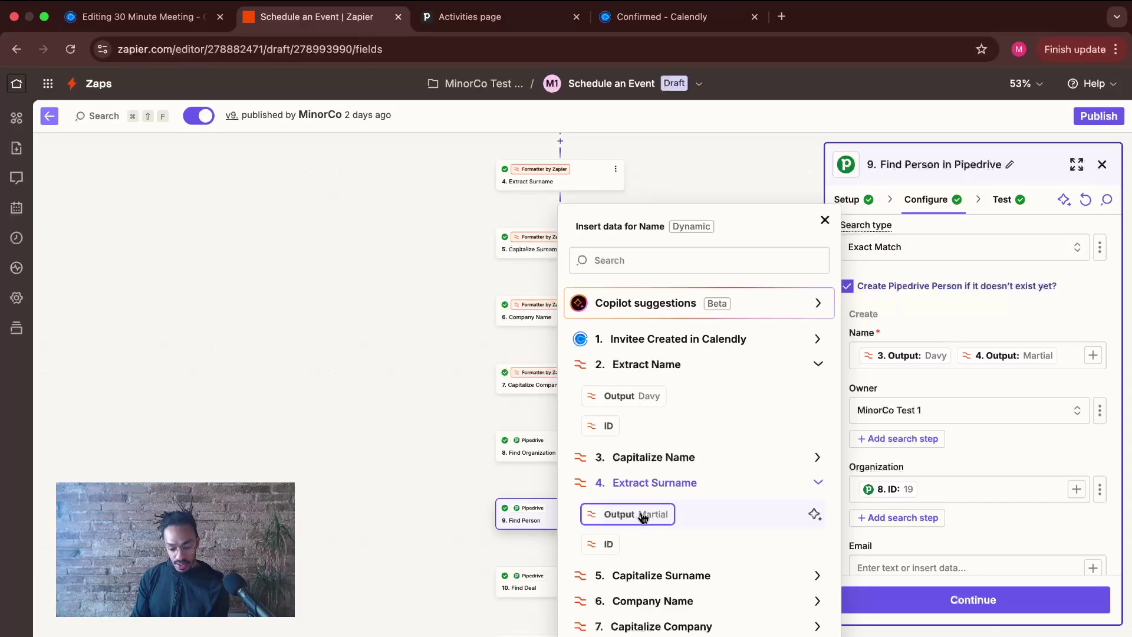
left_click(959, 361)
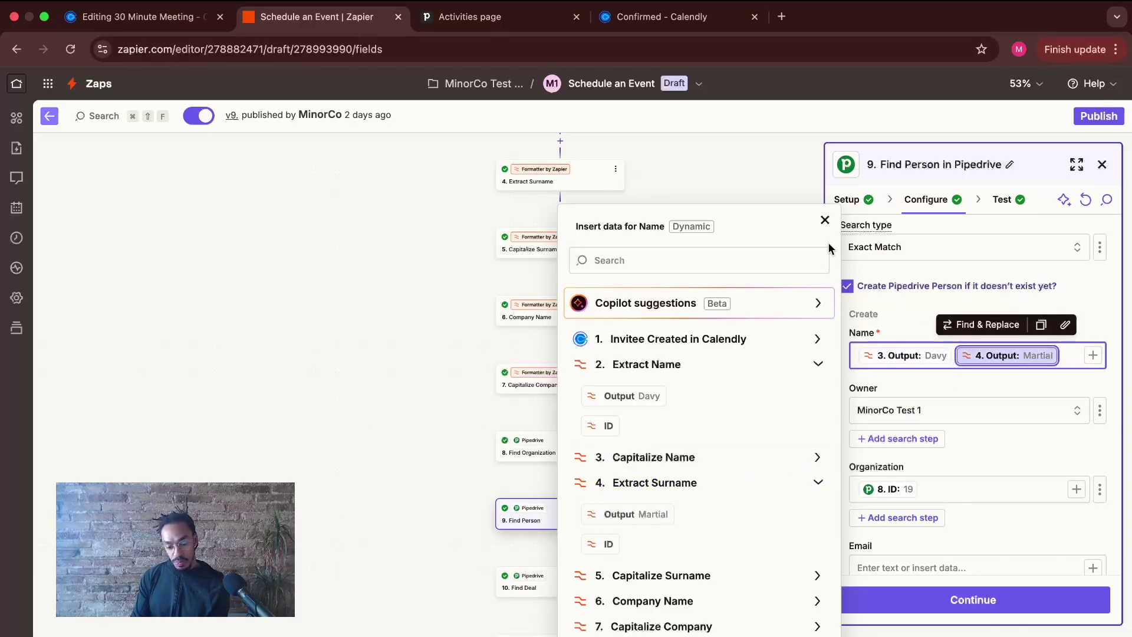
left_click(825, 221)
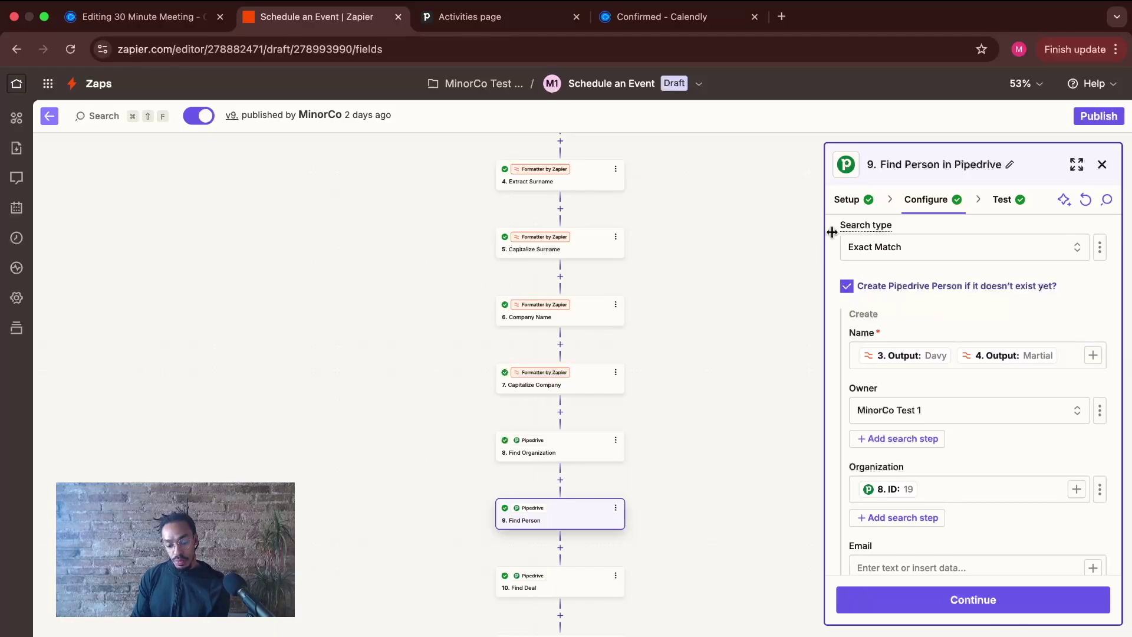
left_click(956, 361)
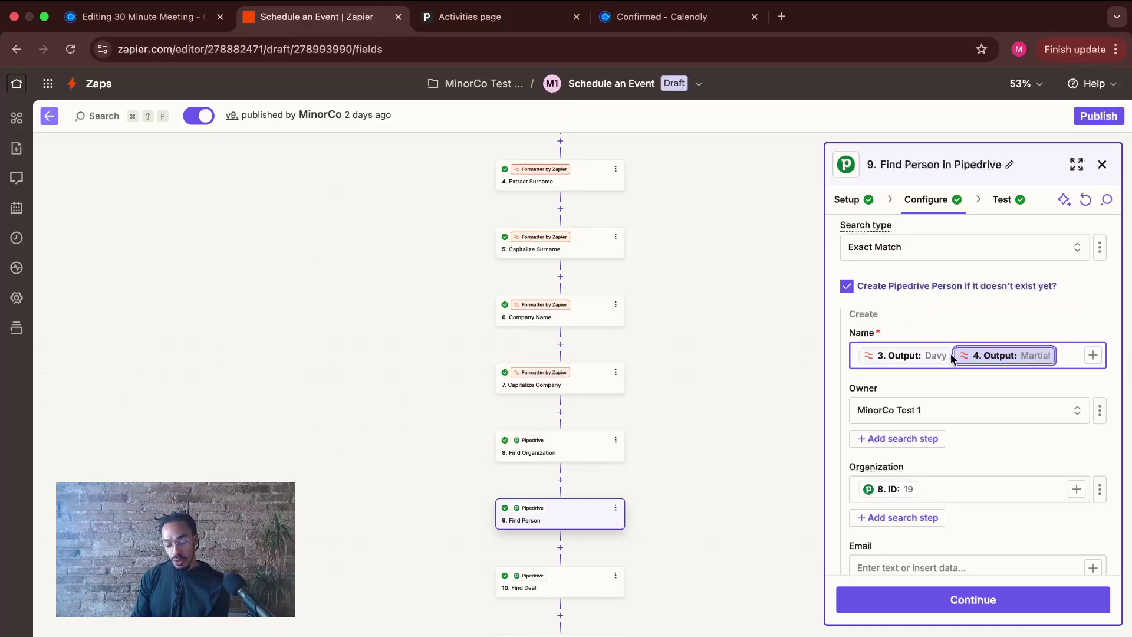
left_click(951, 358)
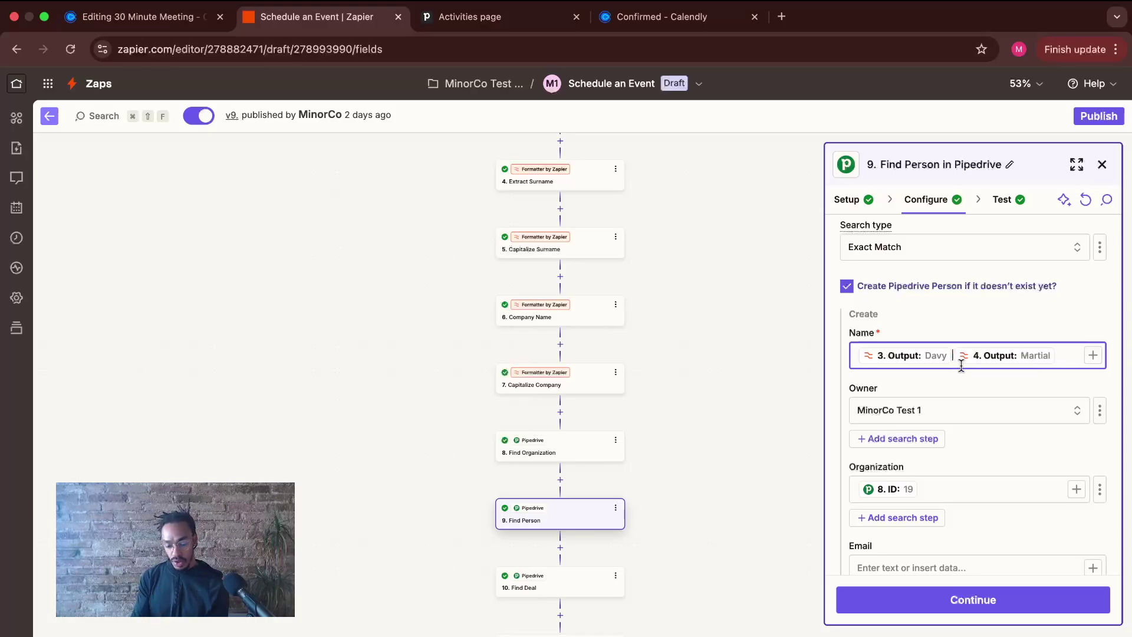
left_click(955, 415)
scroll(955, 416, "down", 1)
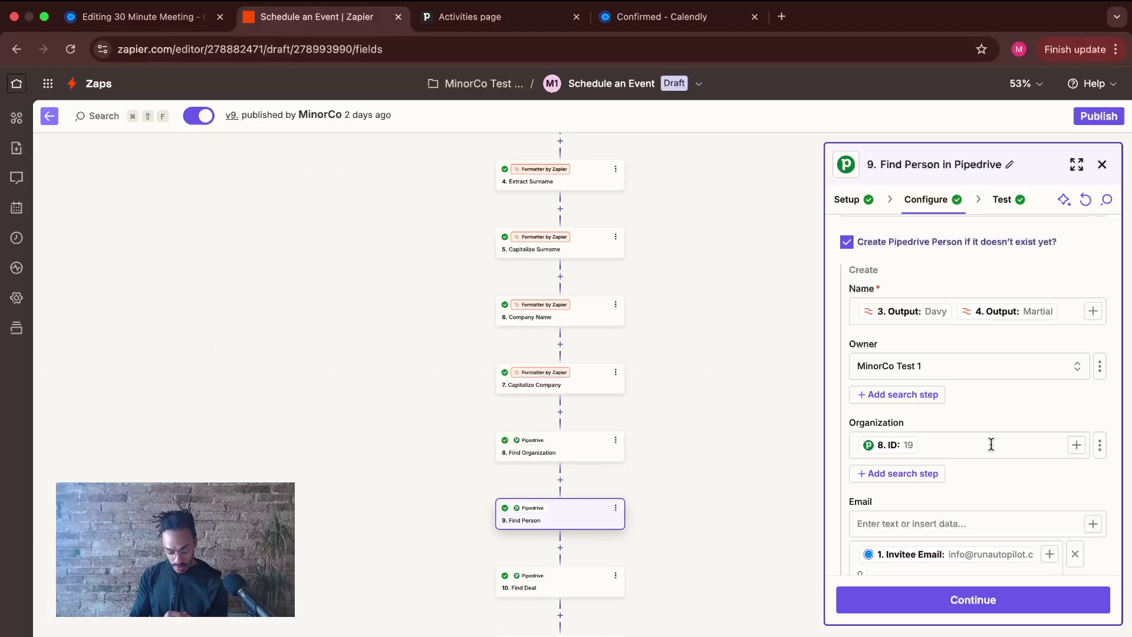
- Check Organization maps to Find Organization's output and Email to the Calendly invitee email
left_click(1076, 444)
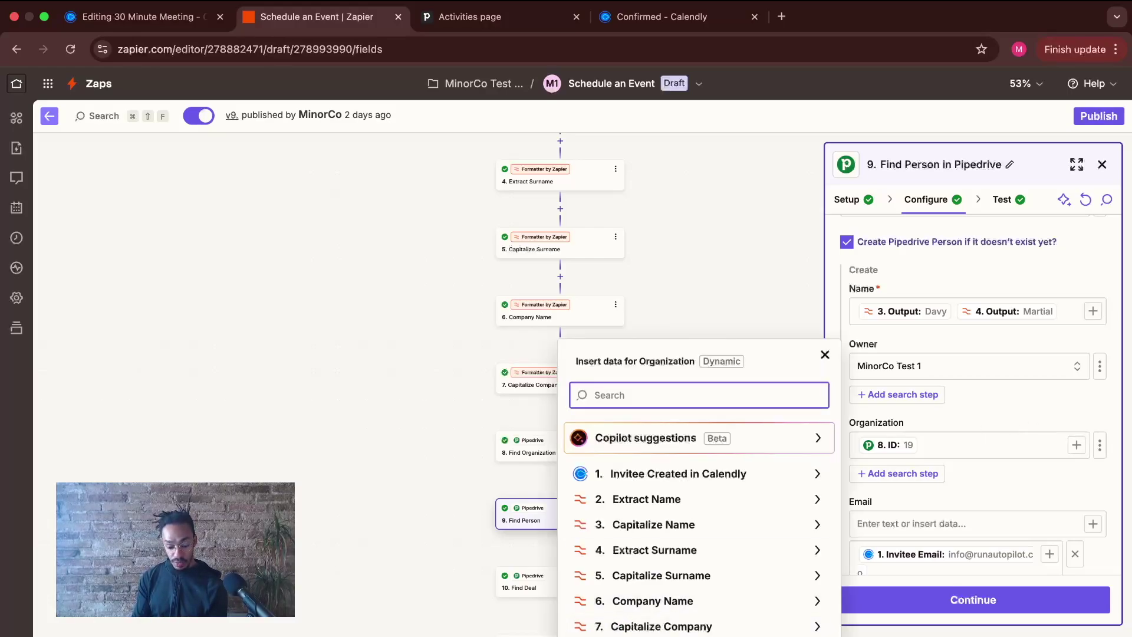
left_click(707, 636)
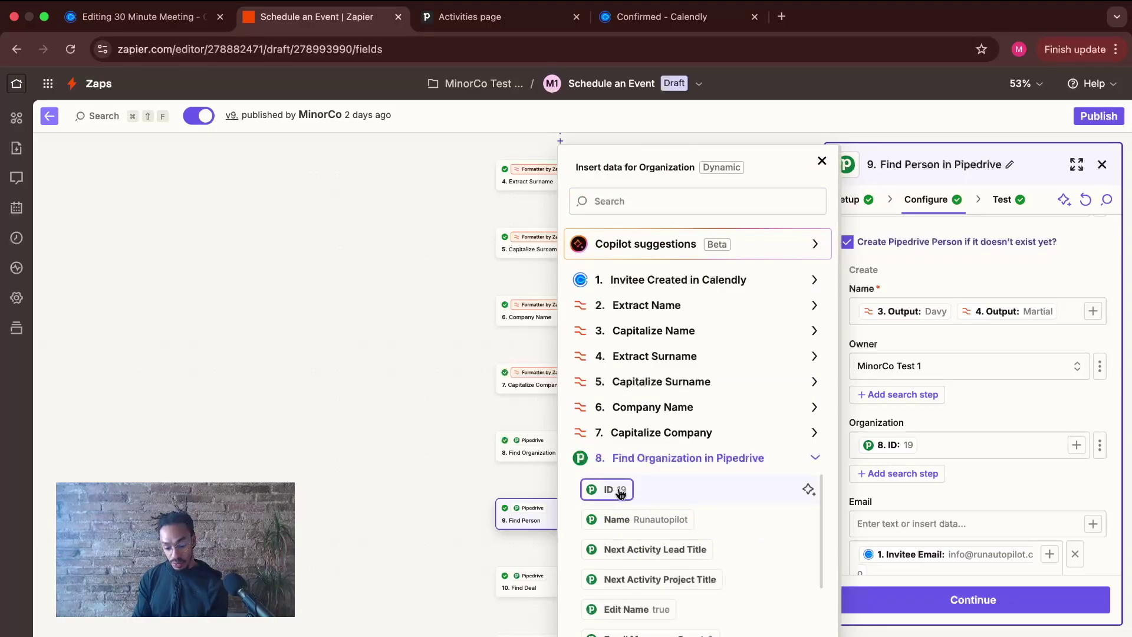
left_click(822, 161)
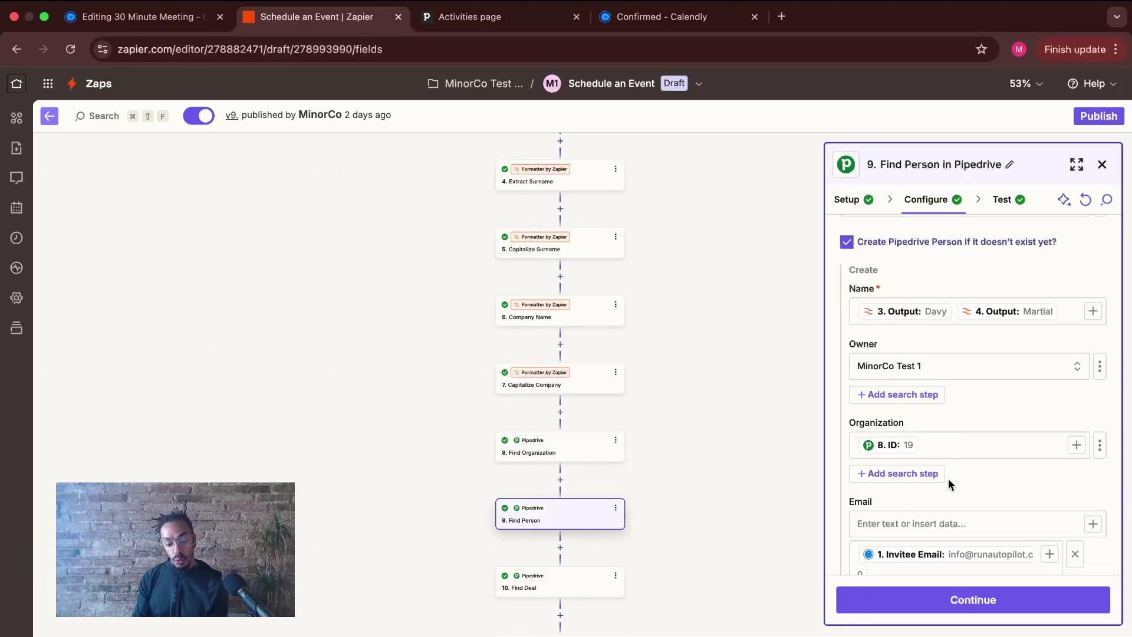
scroll(943, 460, "down", 2)
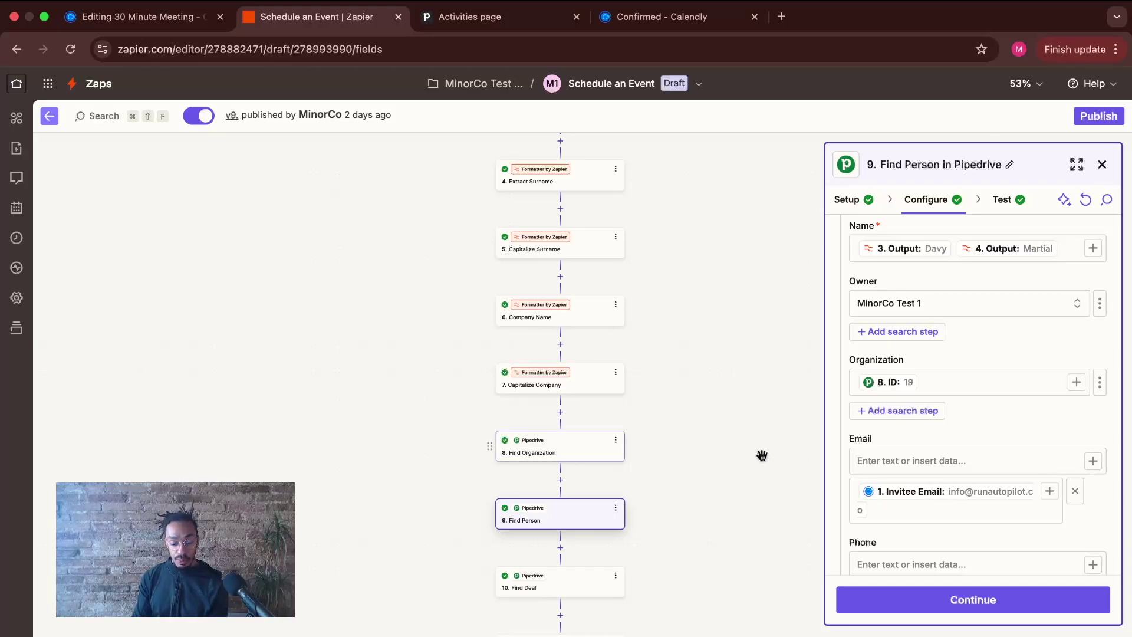
scroll(1000, 420, "down", 5)
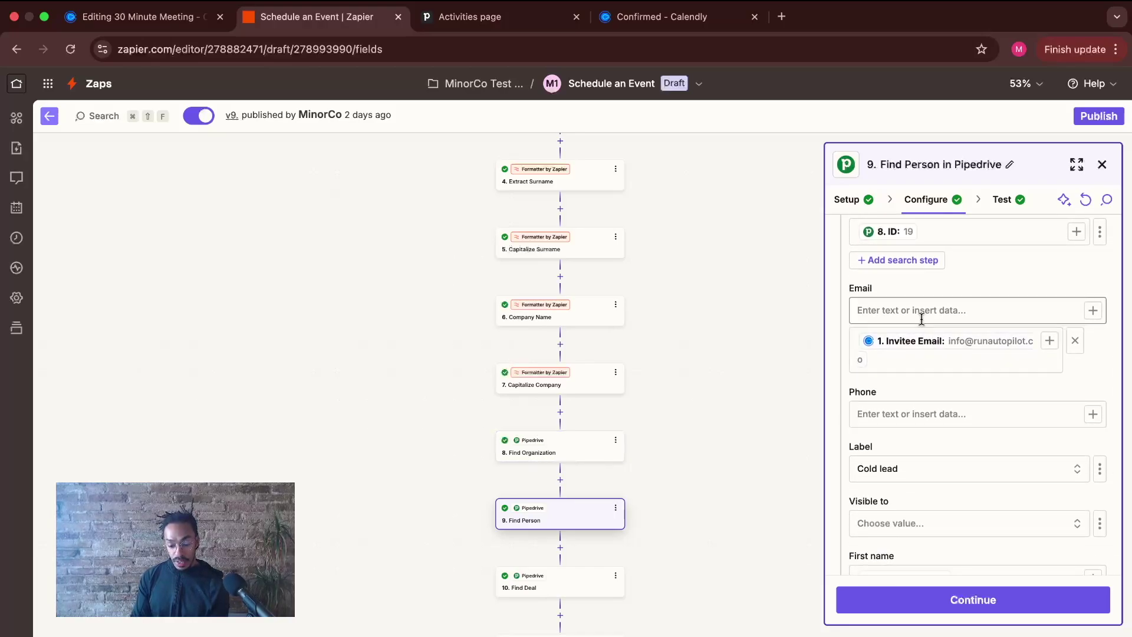
left_click(1052, 347)
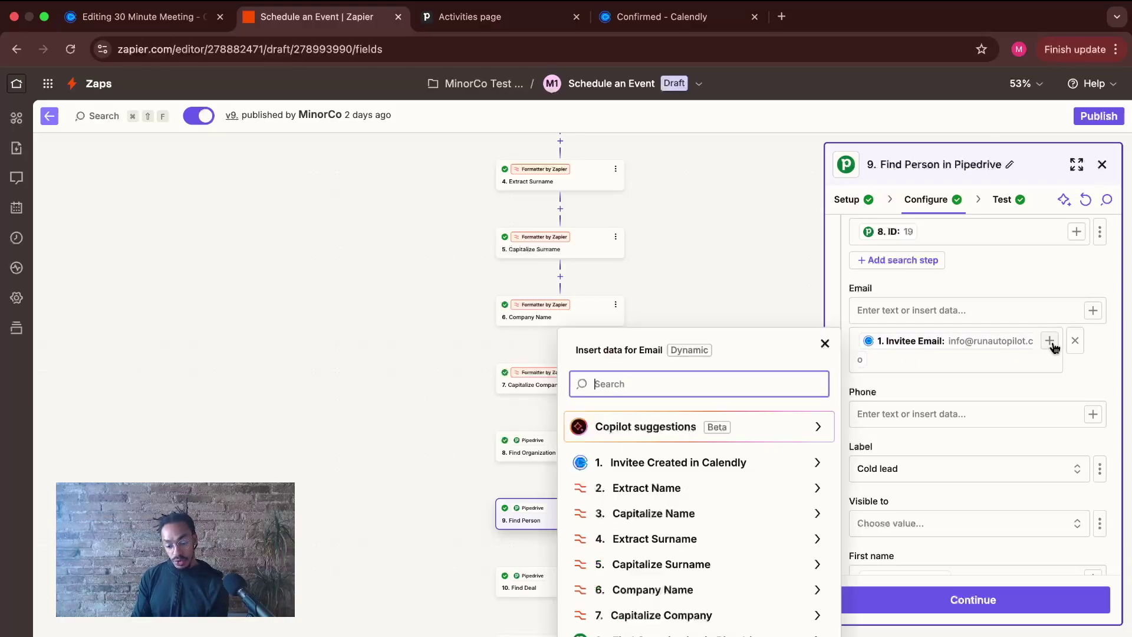
left_click(818, 463)
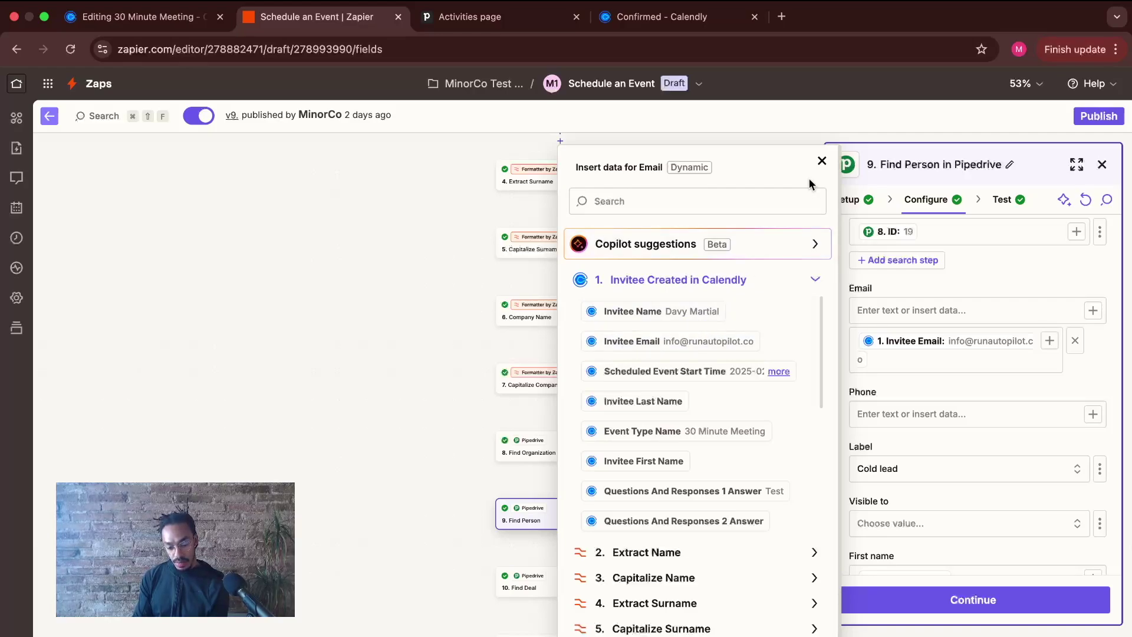
left_click(822, 161)
- Check First name and Last name map to the Capitalize Name and Capitalize Surname outputs
scroll(943, 330, "down", 3)
scroll(953, 290, "up", 3)
scroll(954, 281, "down", 3)
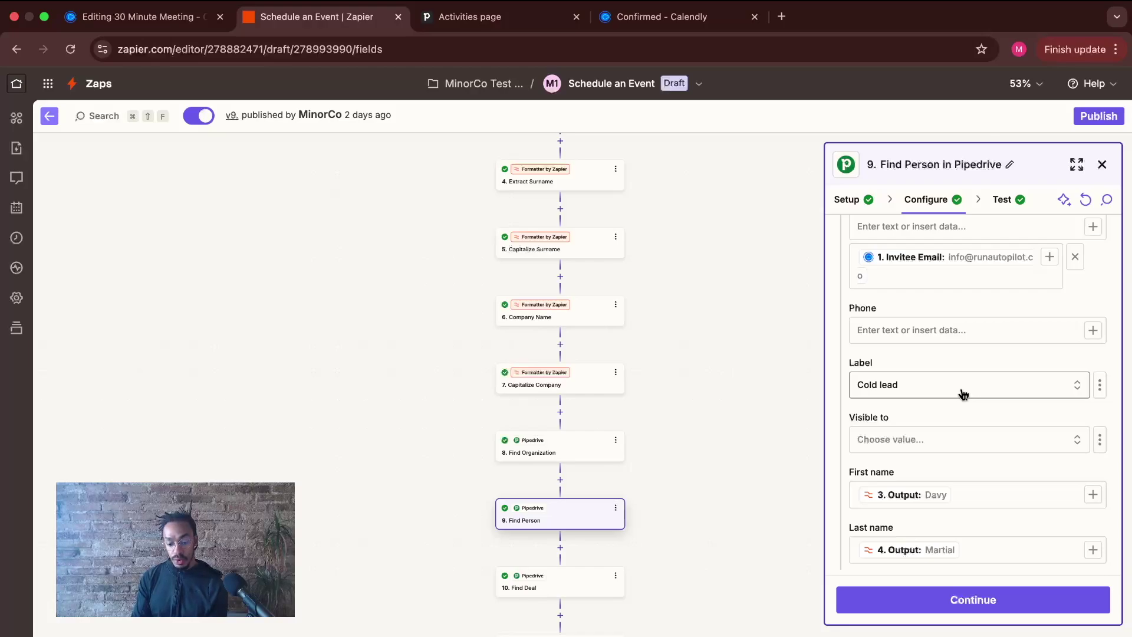
scroll(962, 394, "down", 5)
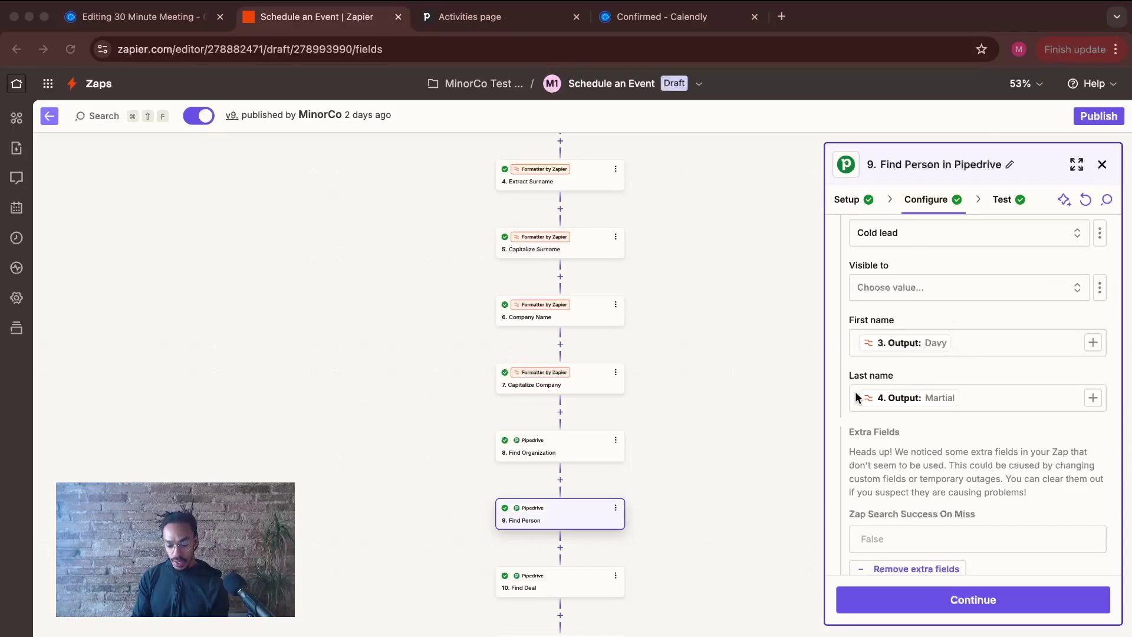
left_click(1093, 343)
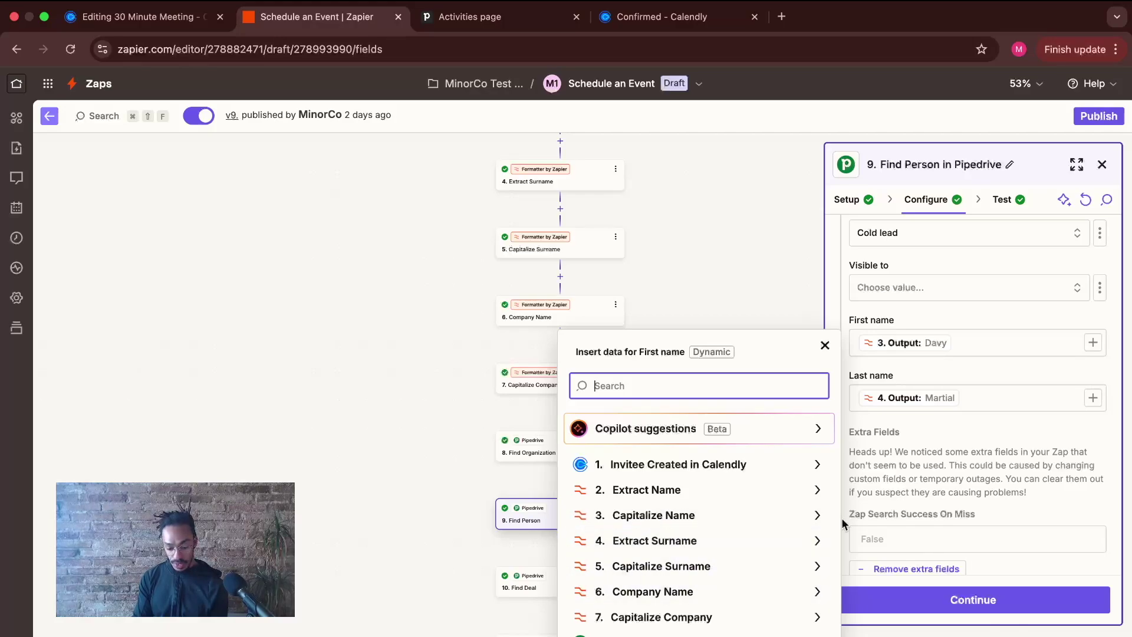
left_click(815, 514)
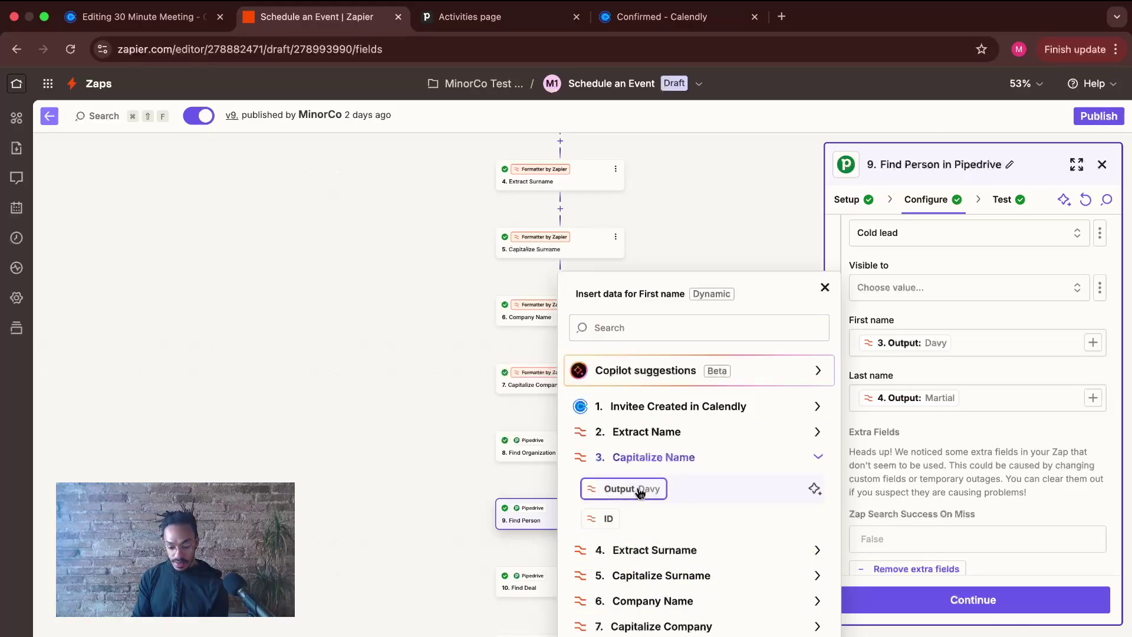
left_click(825, 287)
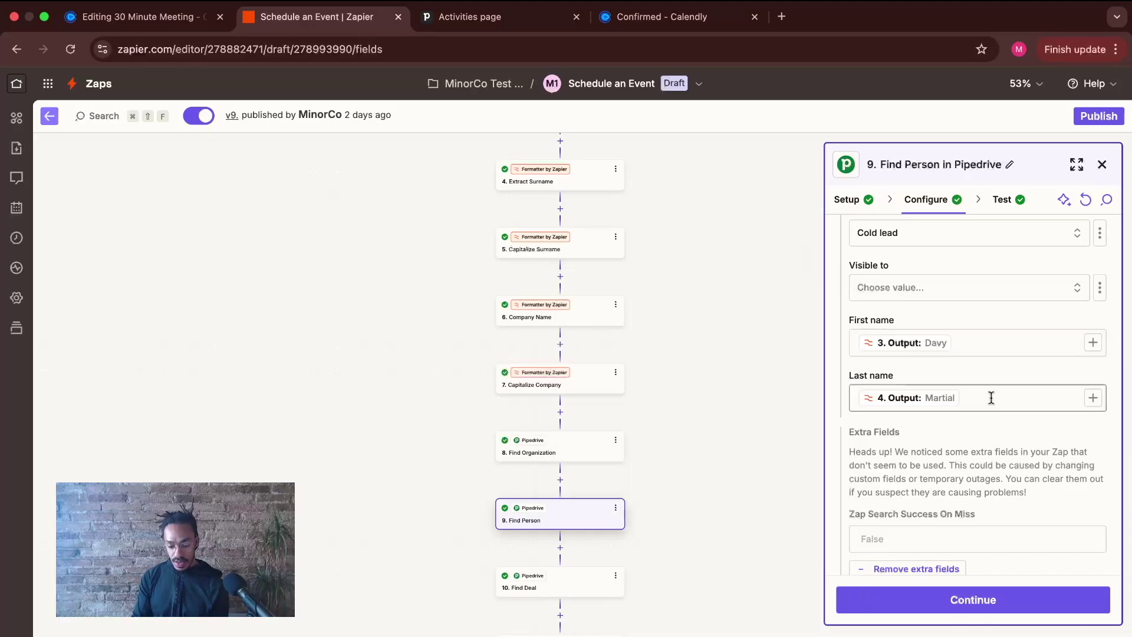
left_click(1092, 397)
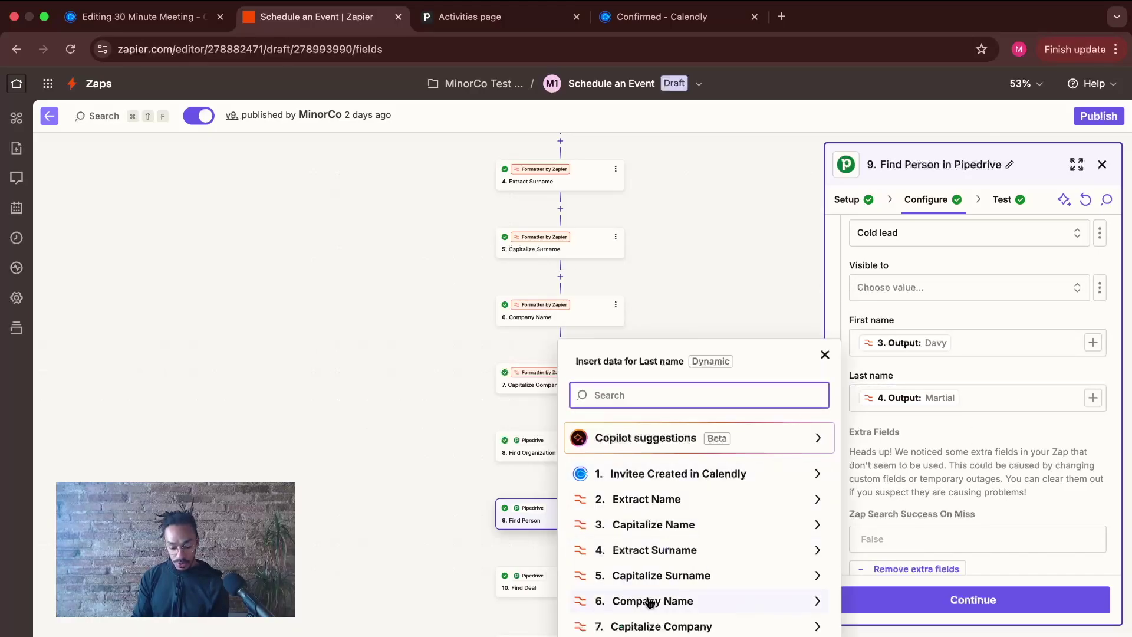
left_click(815, 574)
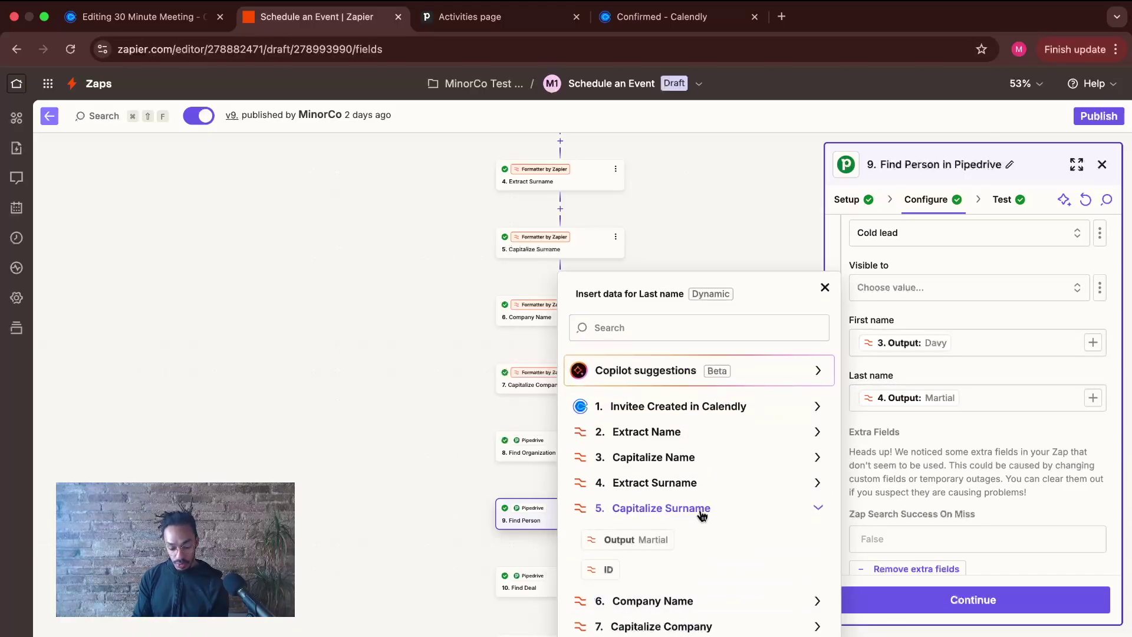
left_click(825, 288)
- Continue to the test results, showing the invitee's full name and e-mail as sent data
scroll(945, 378, "down", 1)
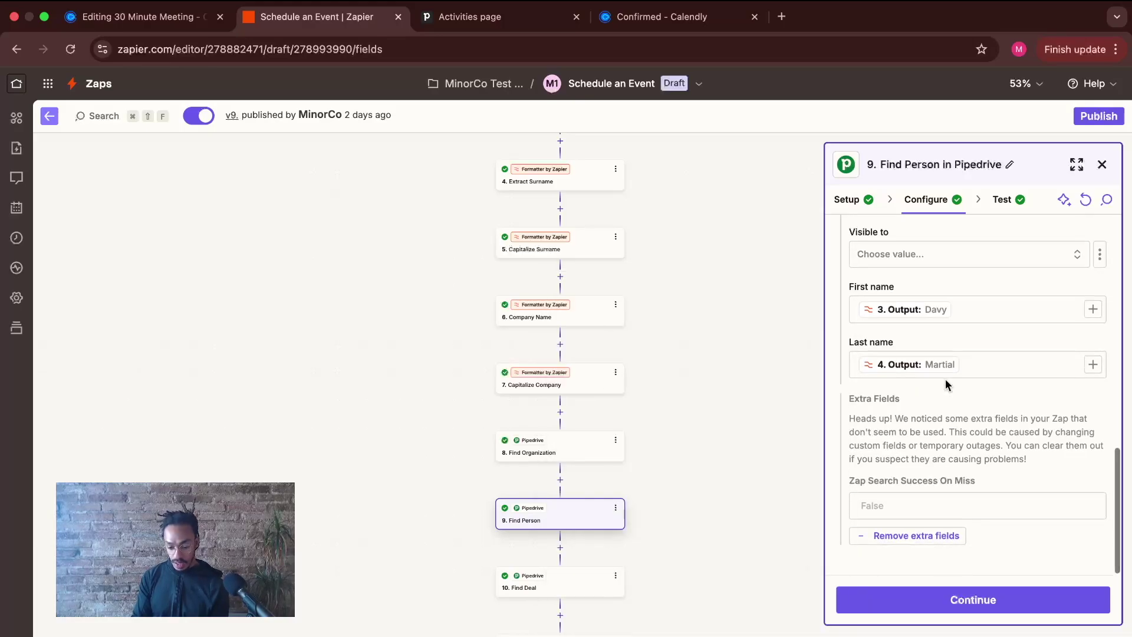
left_click(976, 600)
scroll(979, 460, "down", 2)
scroll(977, 472, "up", 2)
- Retest Find Person, confirming person ID 22 returned with Zap Data Was Found true
left_click(868, 336)
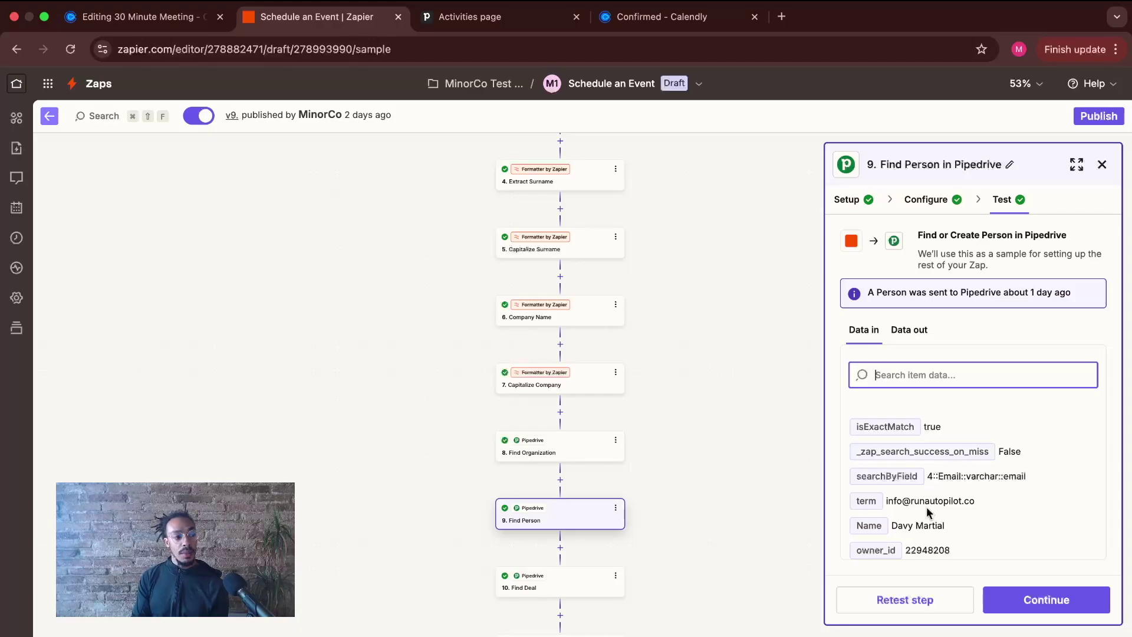
left_click(933, 599)
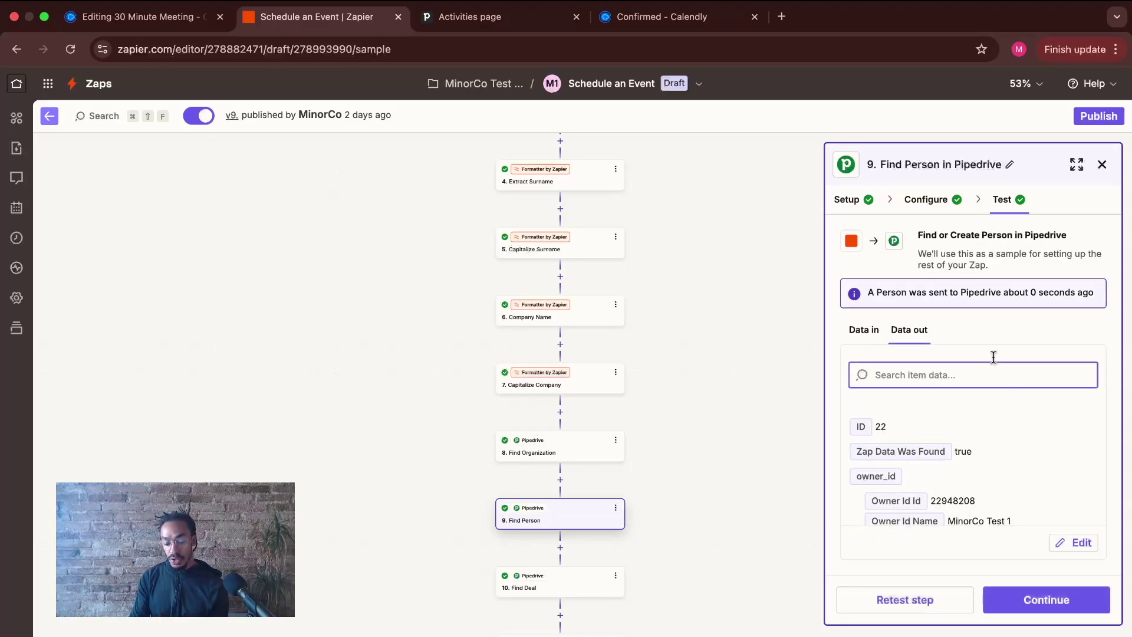
left_click_drag(855, 452, 943, 449)
left_click(961, 452)
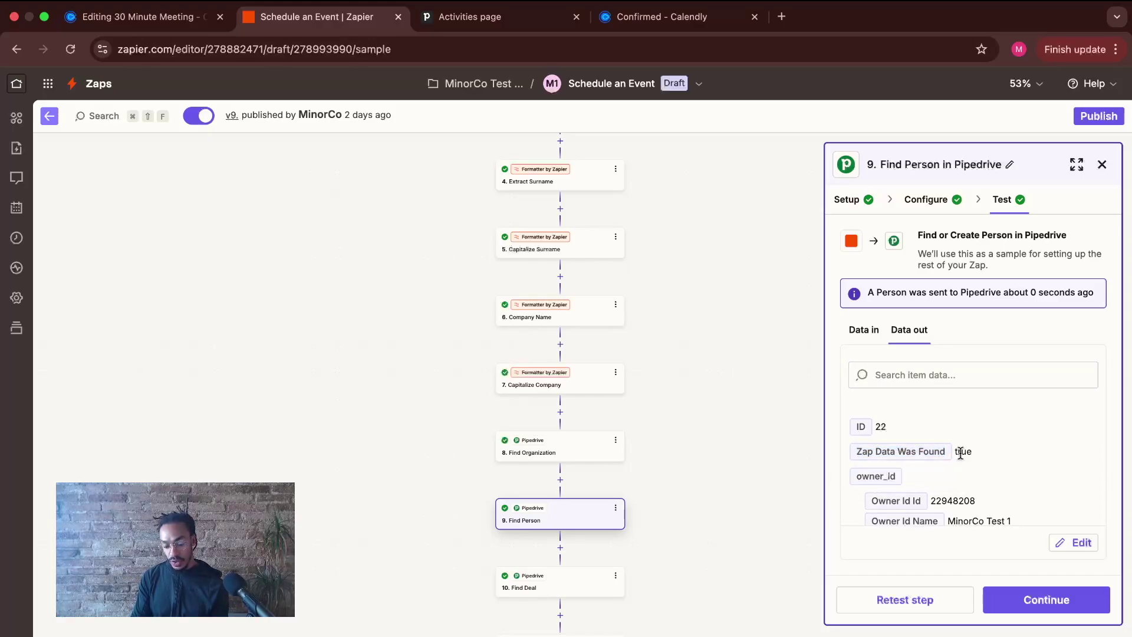
left_click_drag(977, 451, 955, 450)
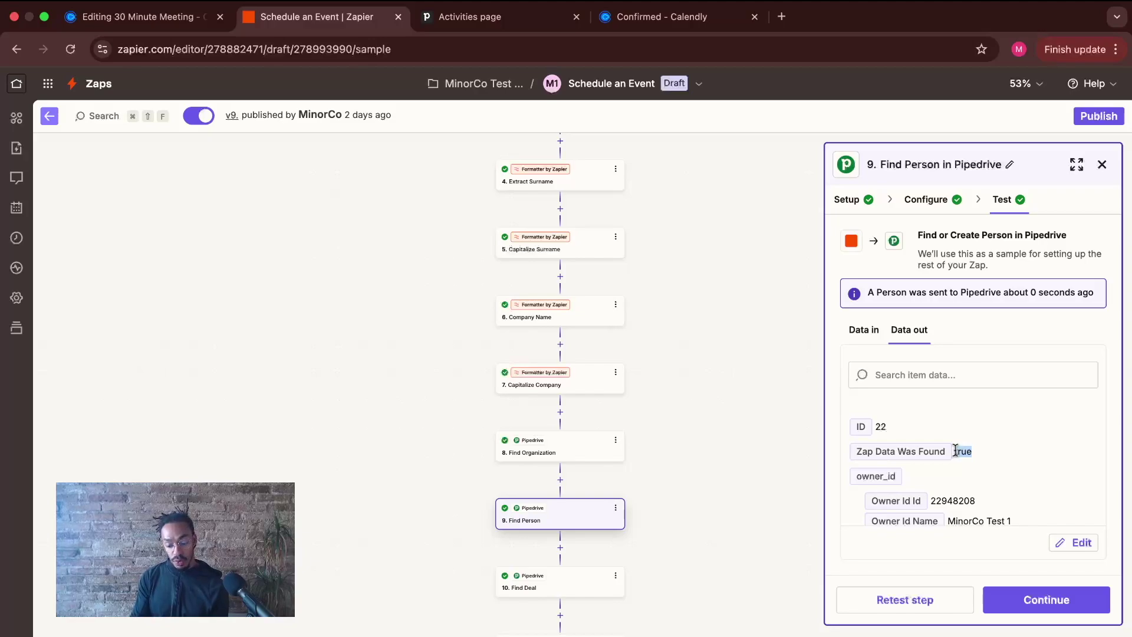
- Move on to step 10, Find Deal
left_click(1035, 598)
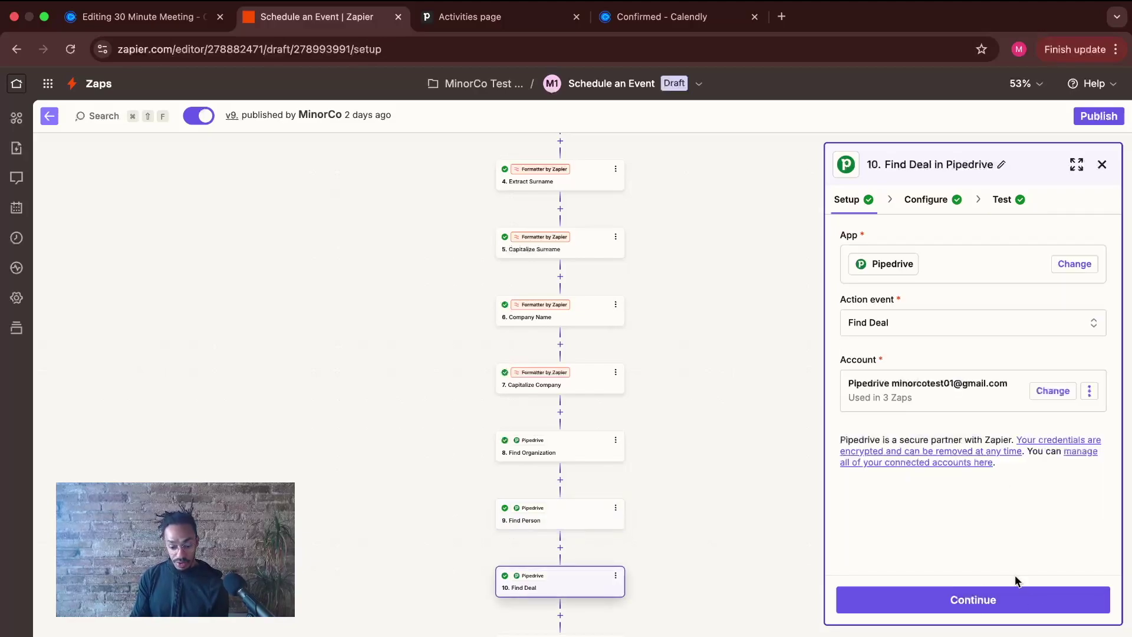
scroll(745, 542, "down", 3)
scroll(744, 541, "down", 2)
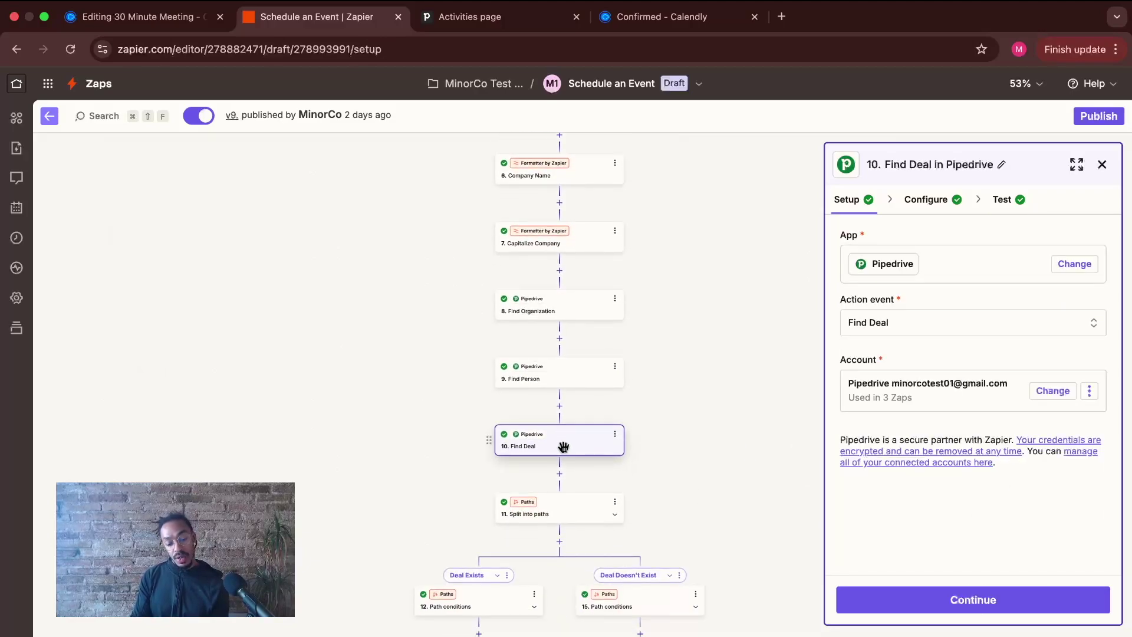
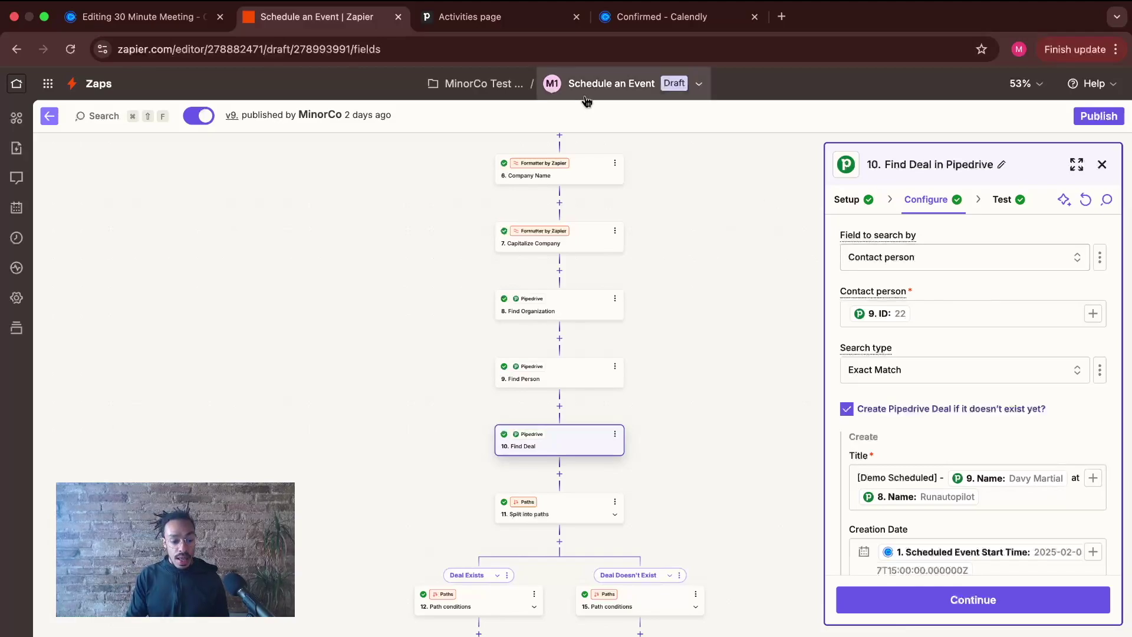
left_click(495, 17)
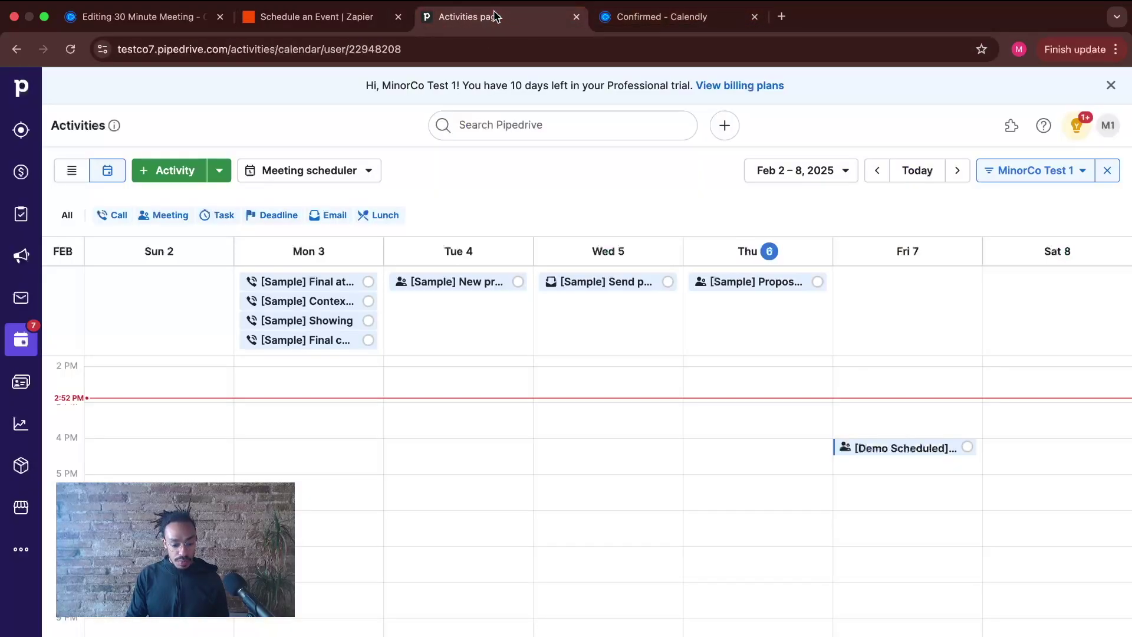
left_click(21, 171)
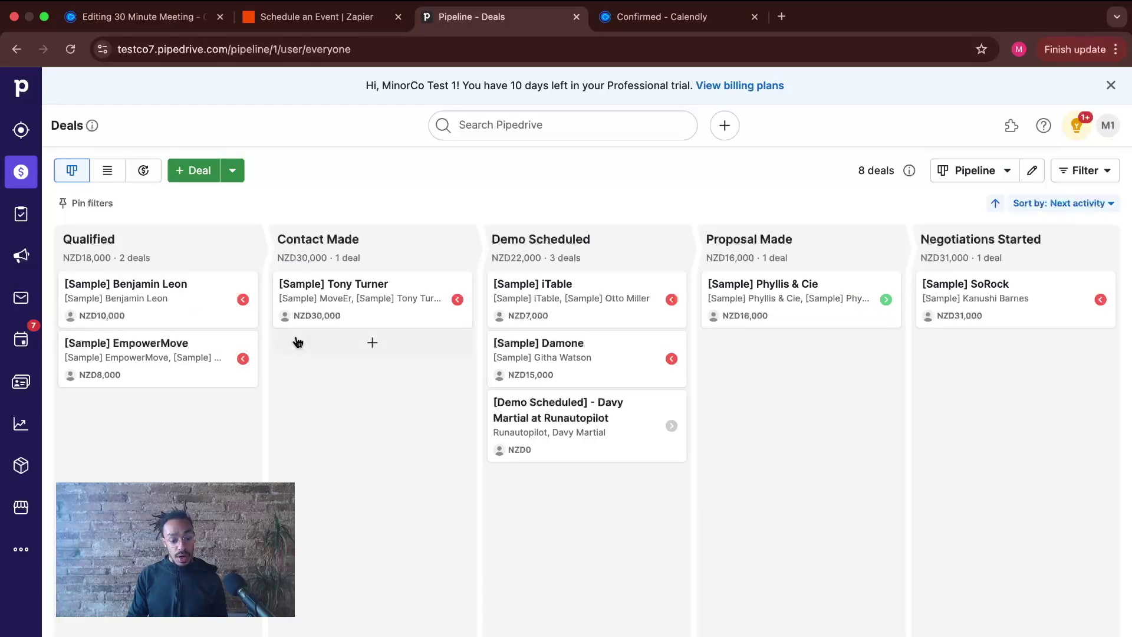
left_click(325, 22)
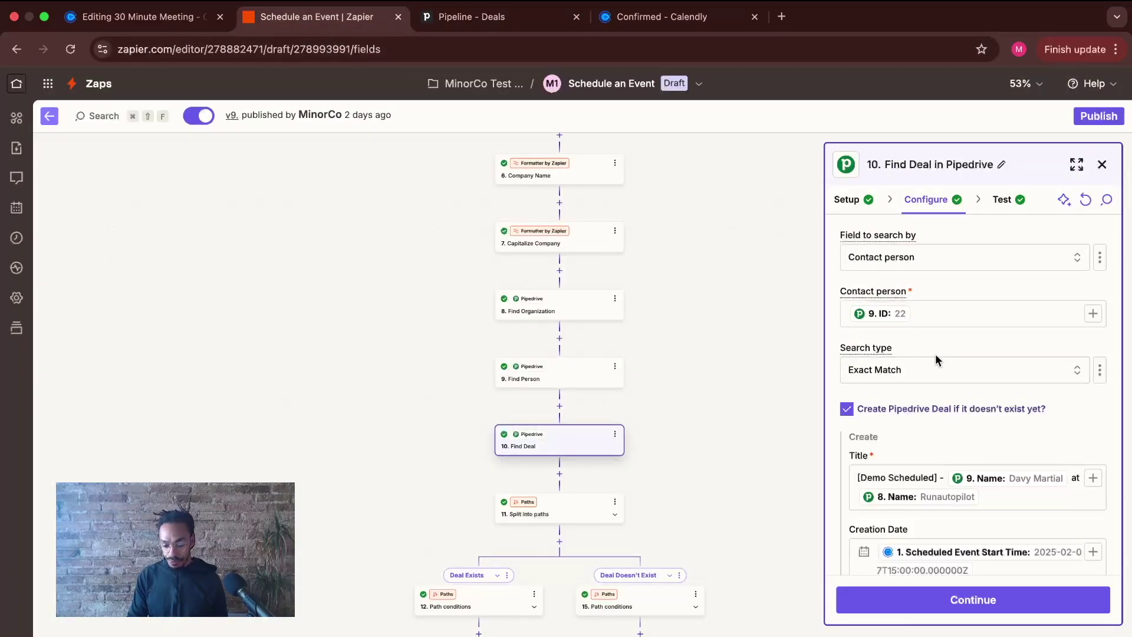
scroll(920, 368, "down", 2)
scroll(917, 353, "up", 1)
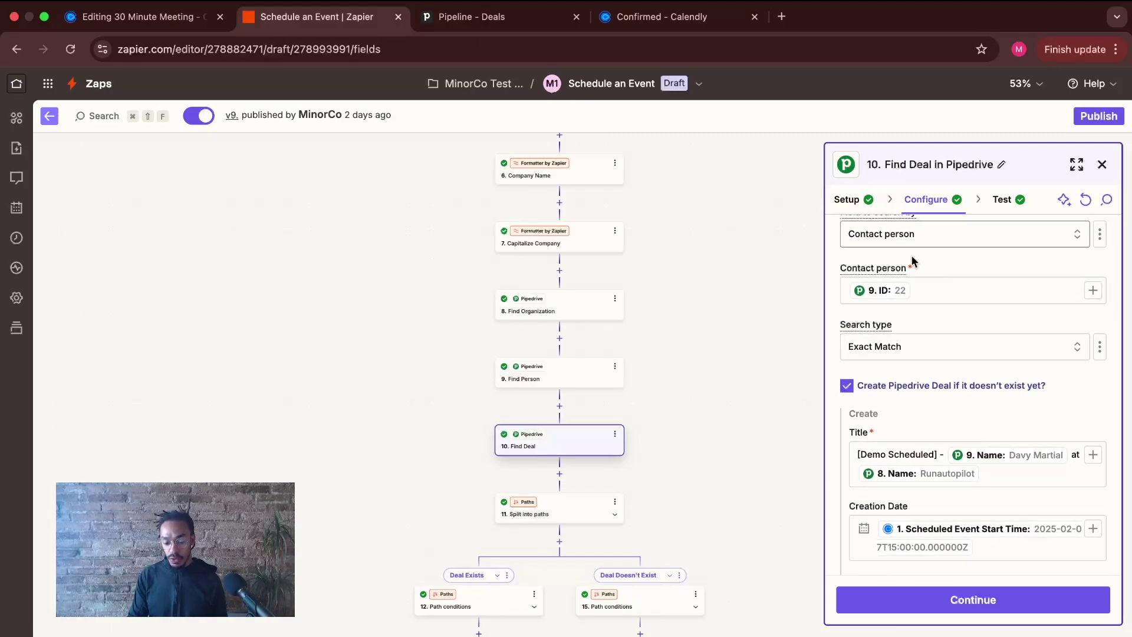
left_click(1094, 290)
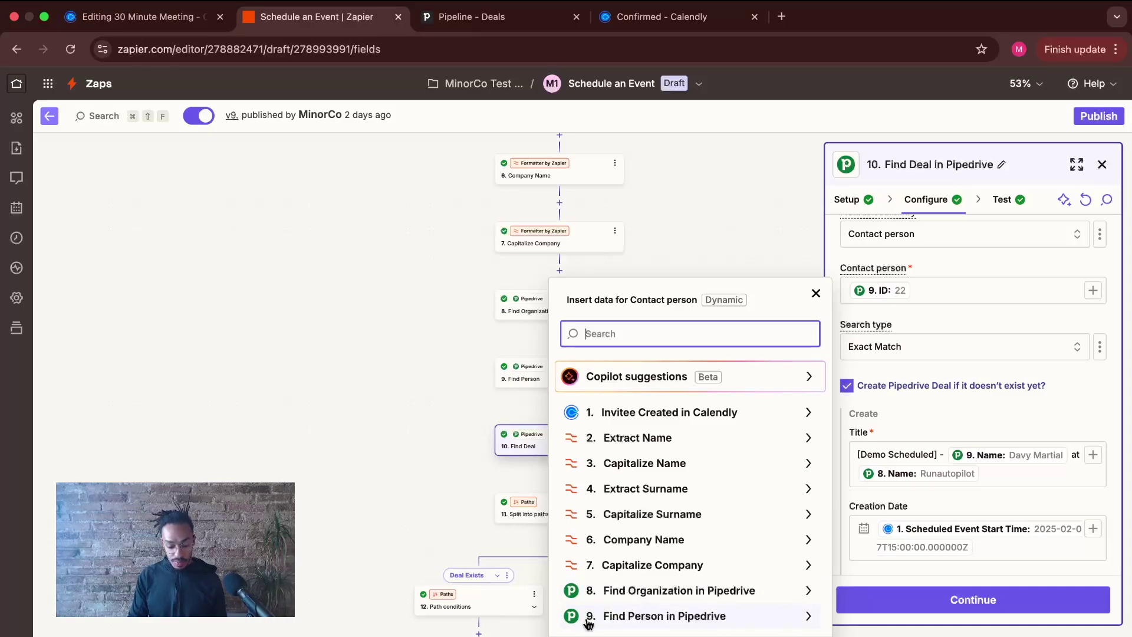
left_click(811, 621)
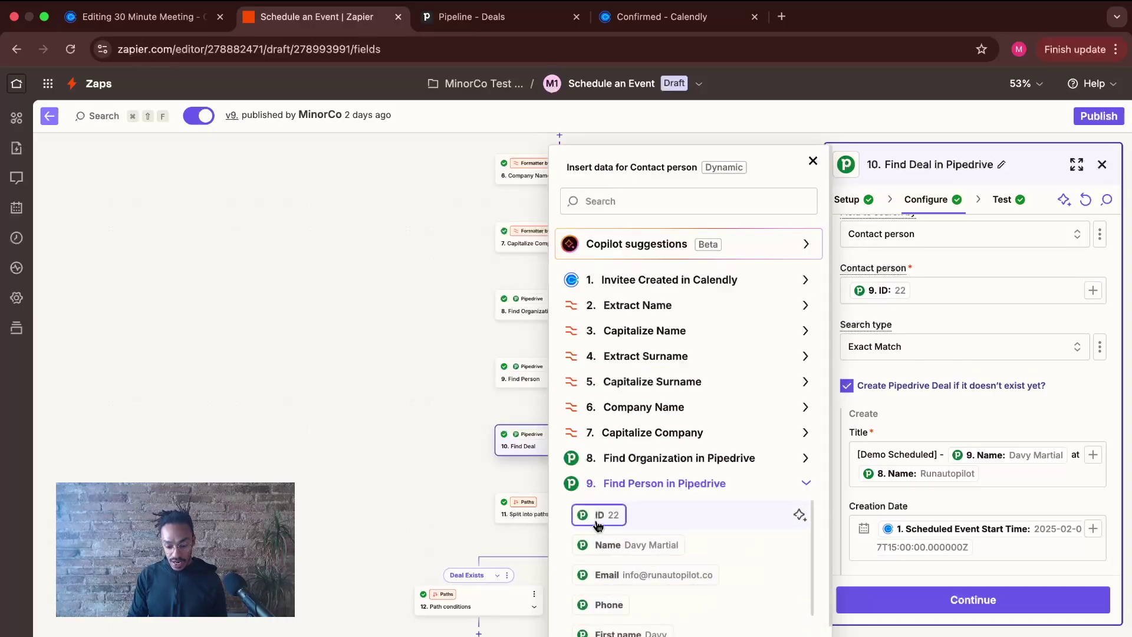
left_click(815, 156)
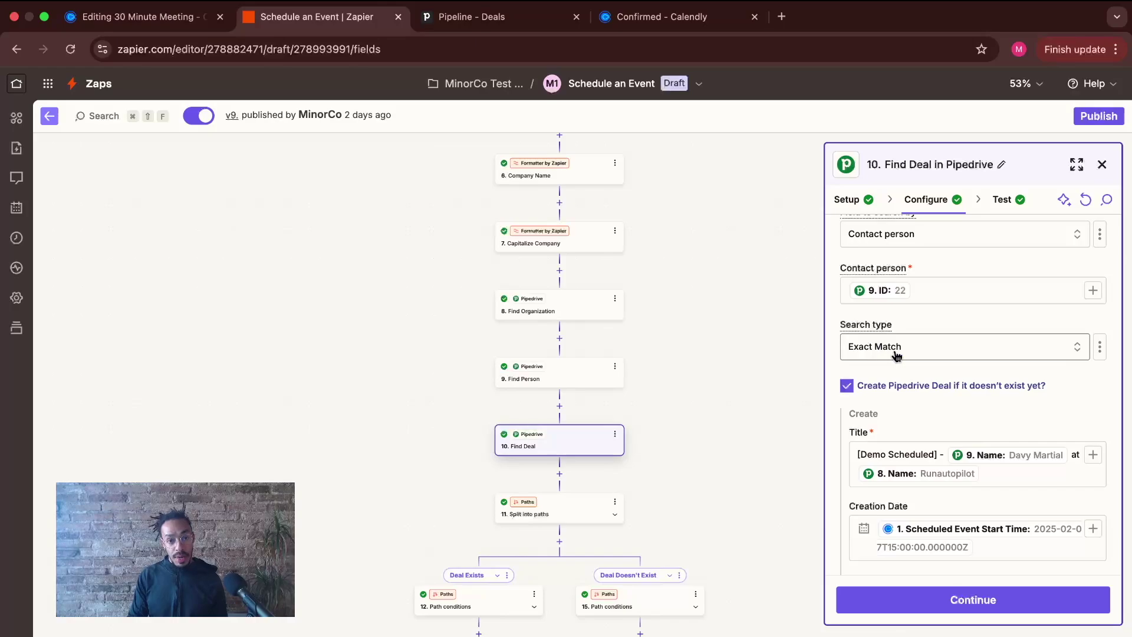
scroll(943, 336, "down", 3)
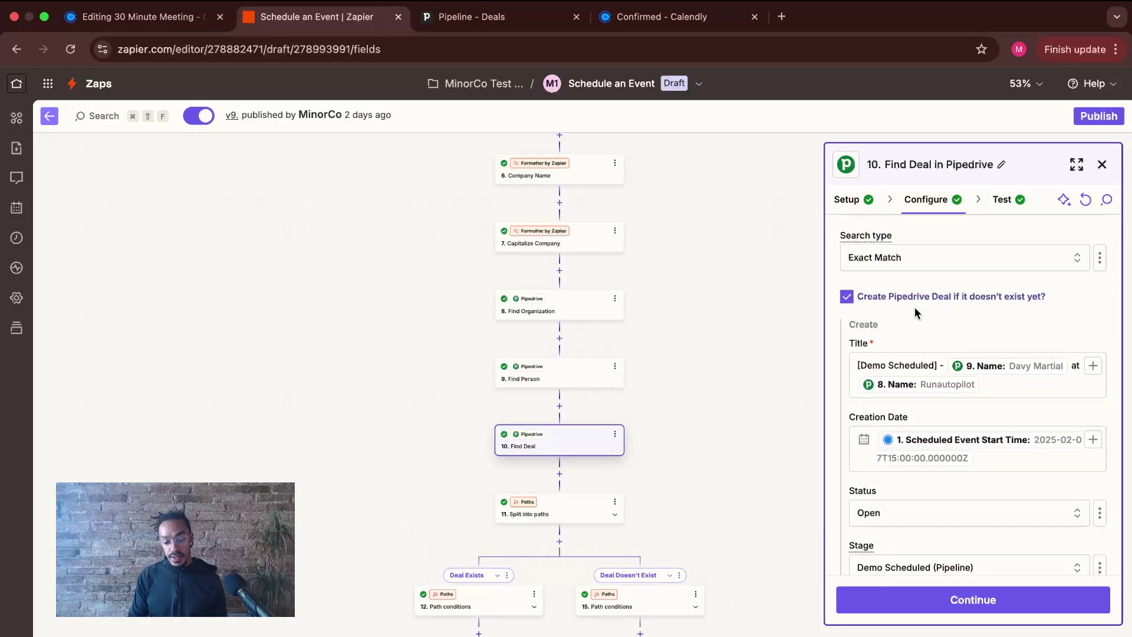
scroll(977, 317, "down", 1)
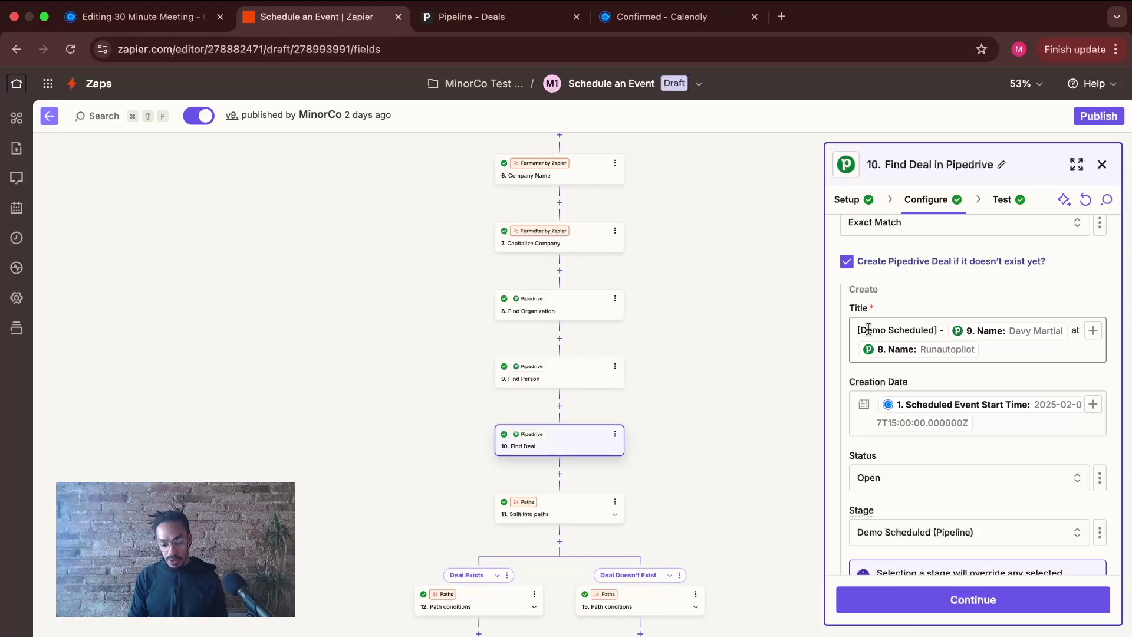
left_click_drag(854, 329, 943, 326)
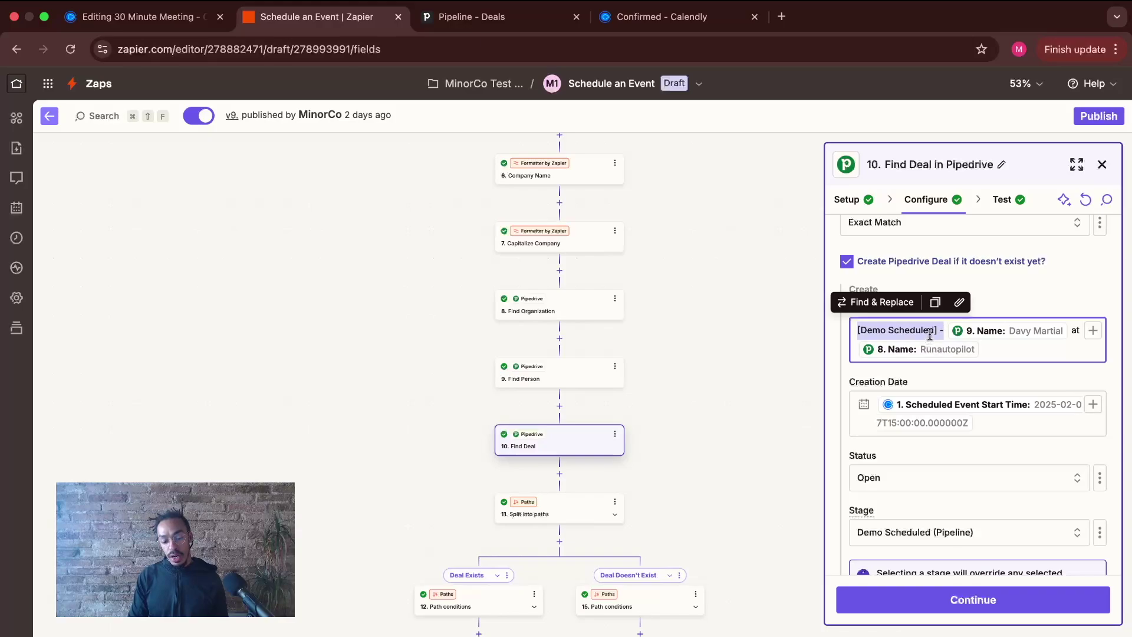
left_click(930, 334)
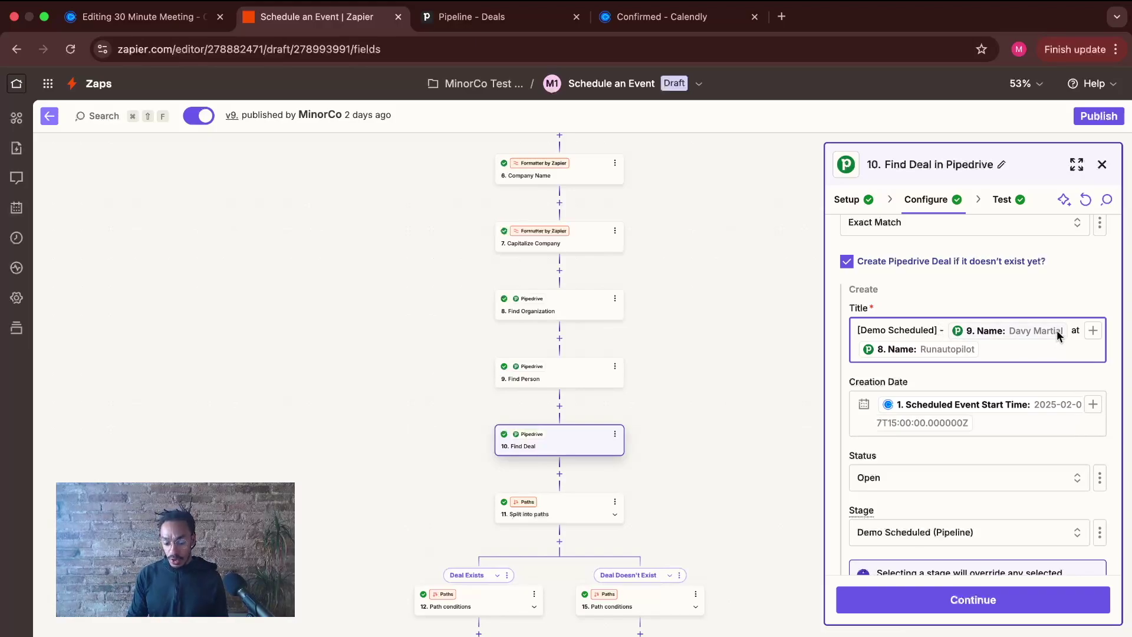
left_click(1092, 331)
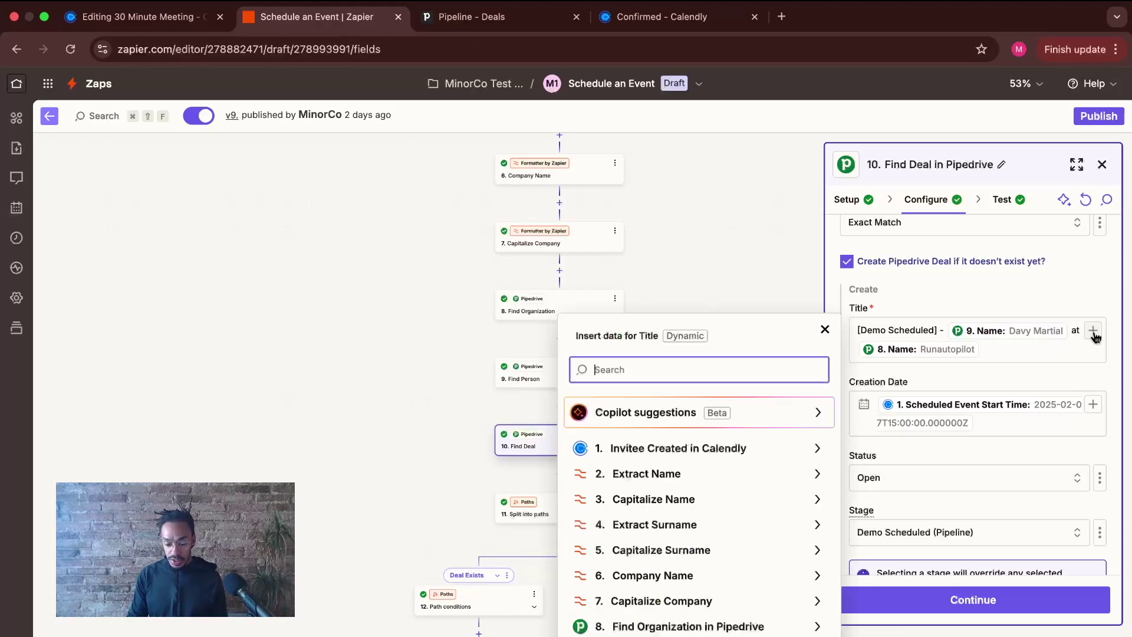
left_click(696, 635)
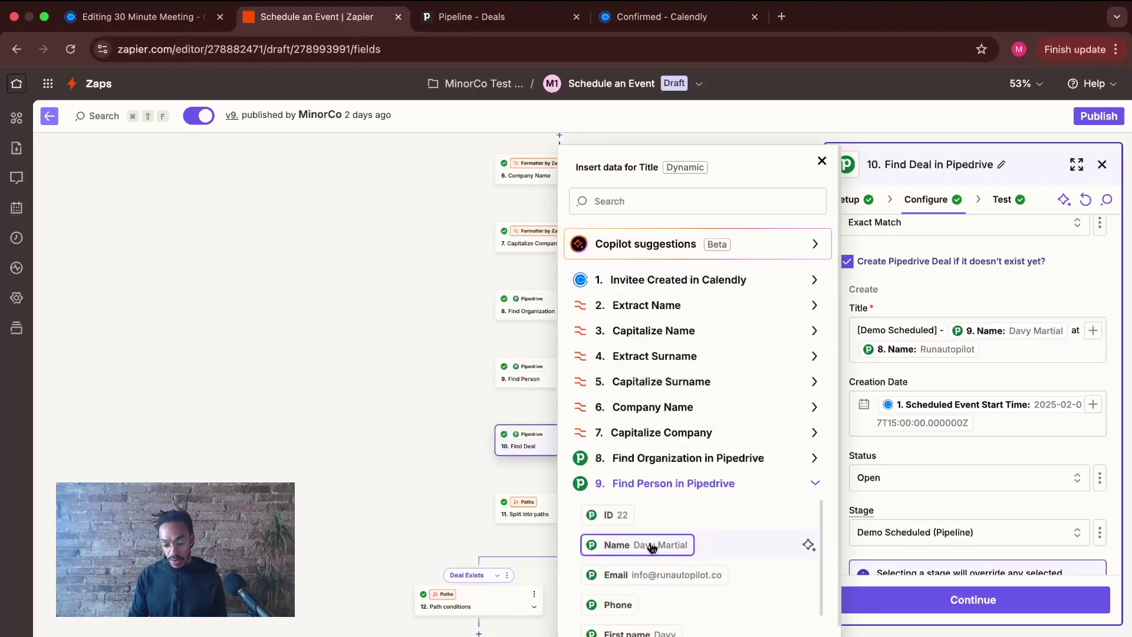
left_click(821, 161)
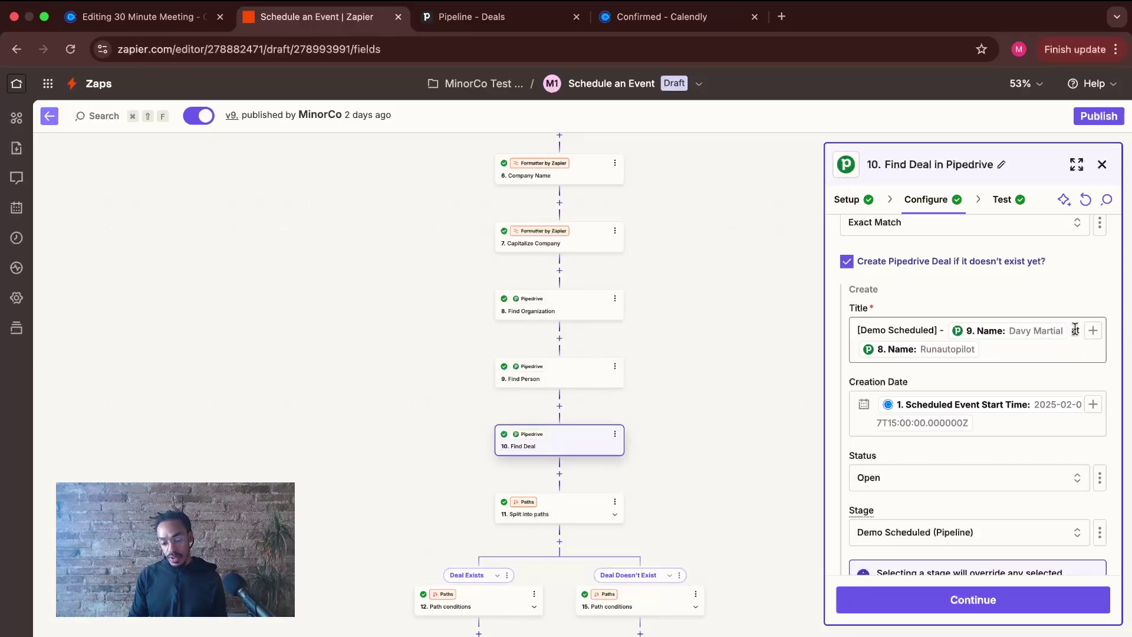
left_click(981, 354)
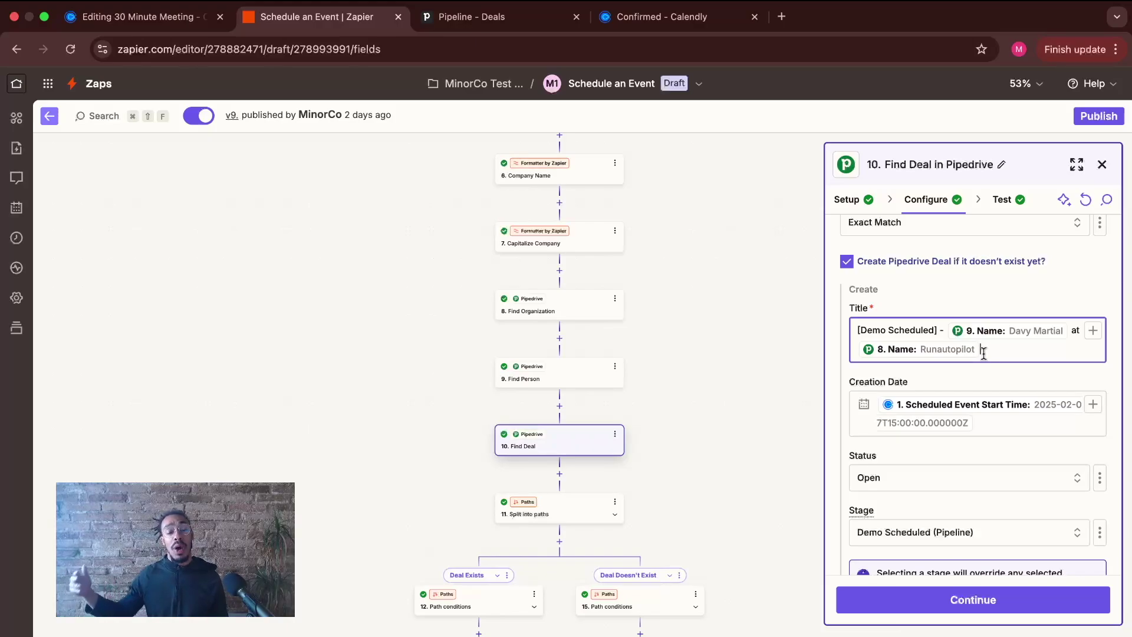
left_click(901, 373)
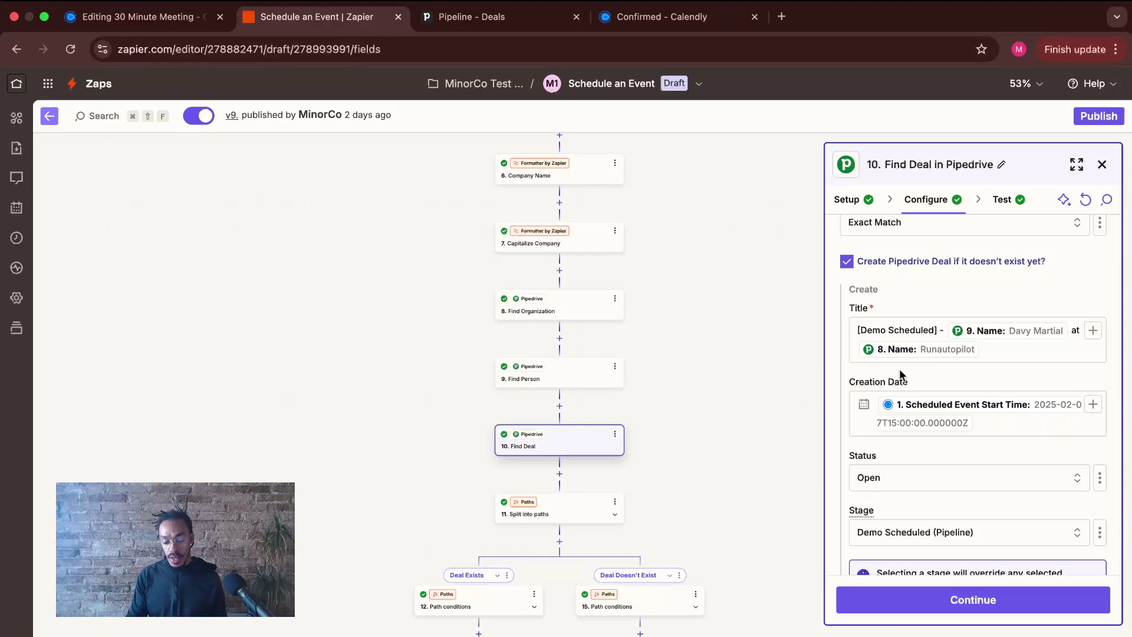
left_click(1093, 405)
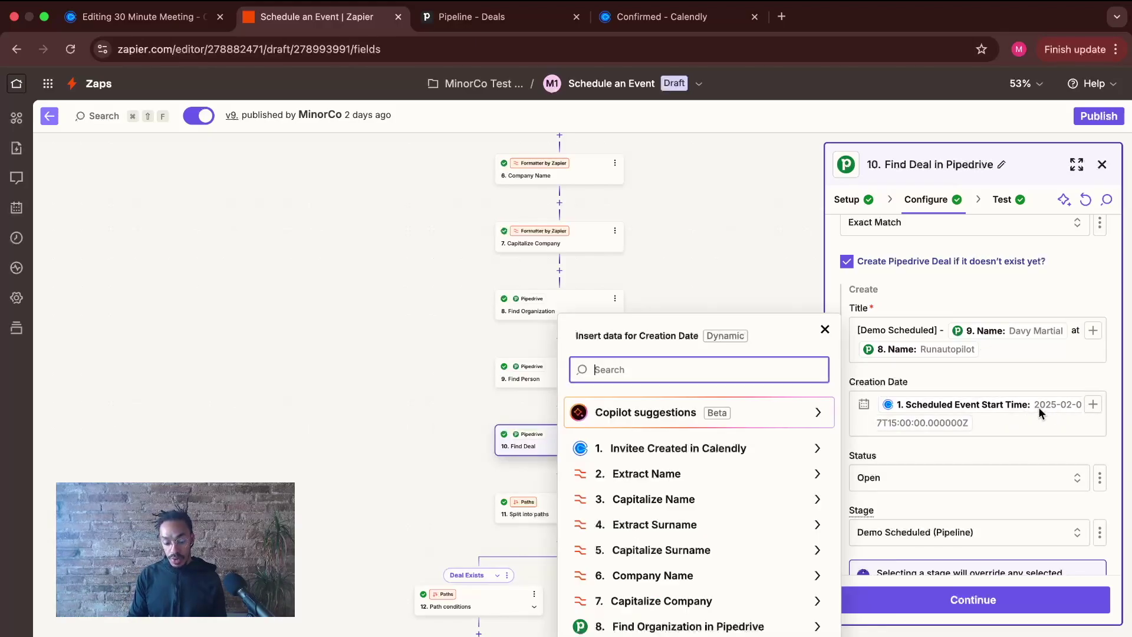
left_click(813, 456)
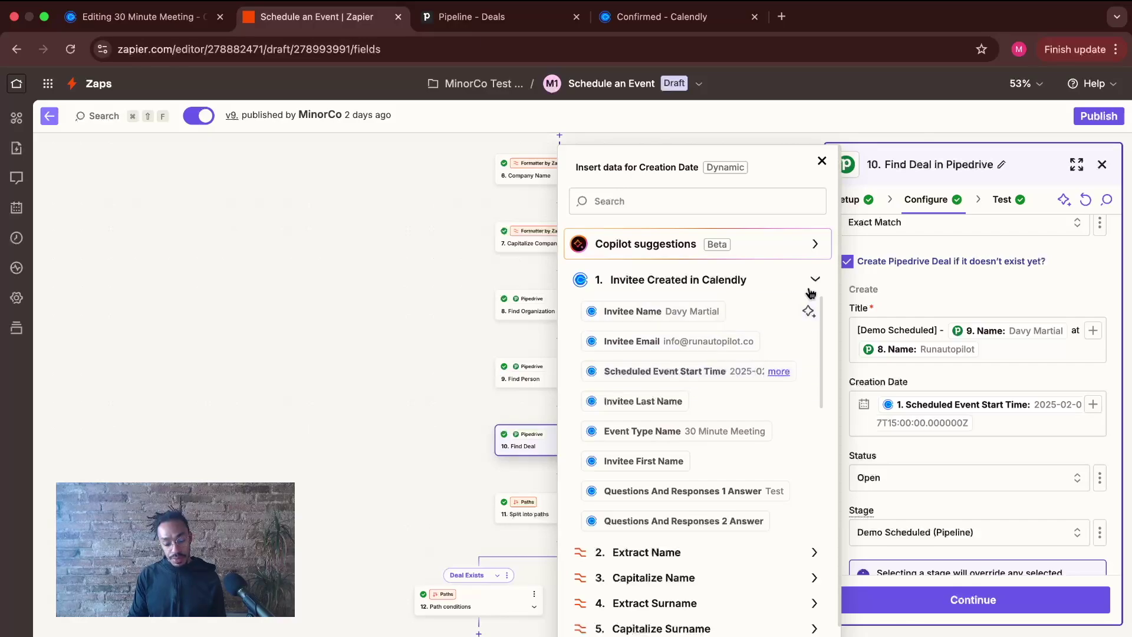
left_click(821, 161)
scroll(944, 298, "down", 5)
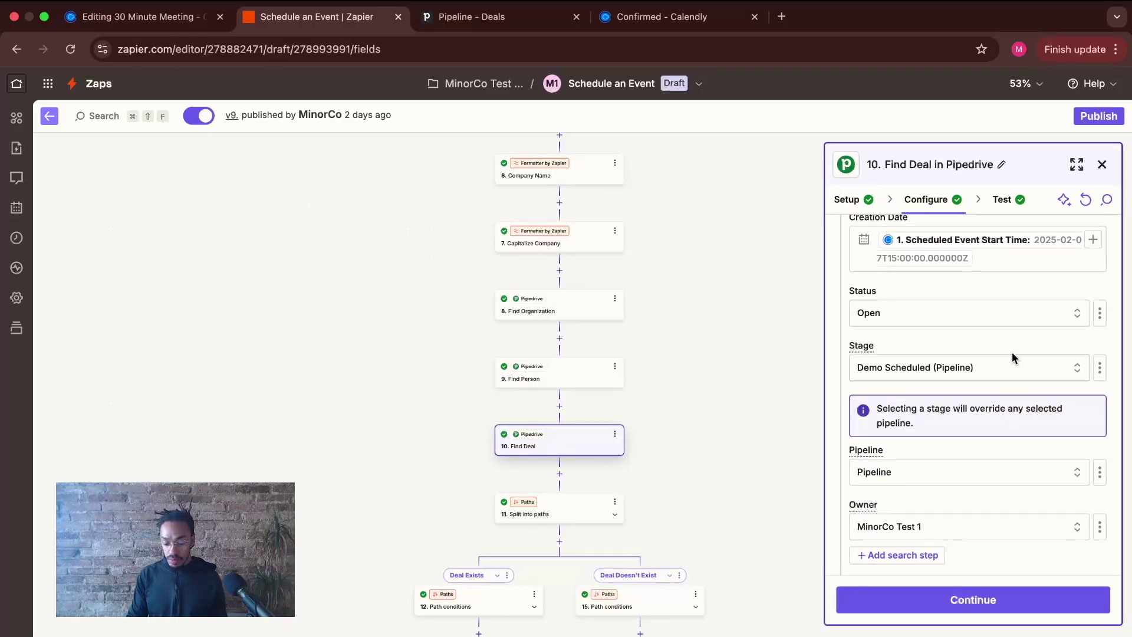
- Check the Find Deal stage options, leave Stage unchanged, and scroll to the Organization field
left_click(944, 368)
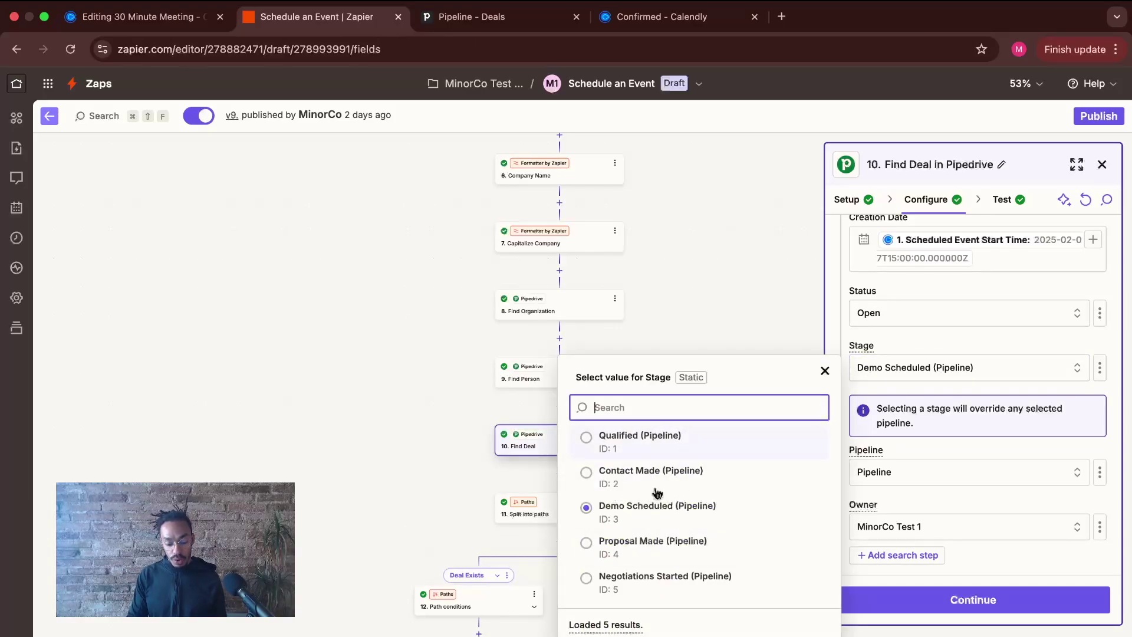
left_click(831, 371)
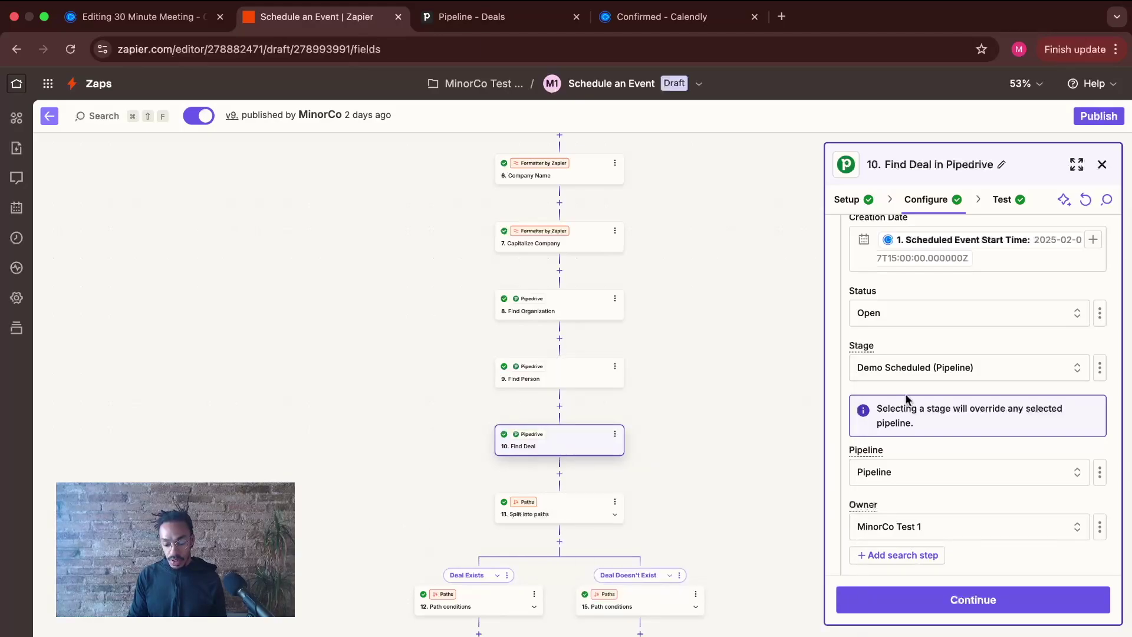
scroll(905, 399, "down", 5)
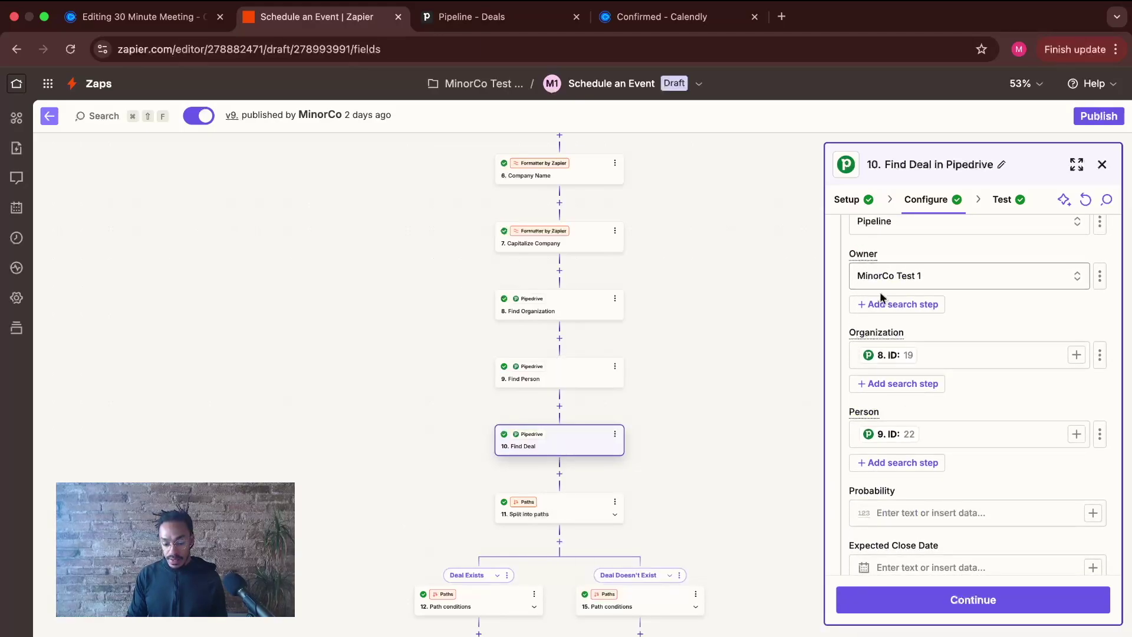
scroll(902, 277, "up", 1)
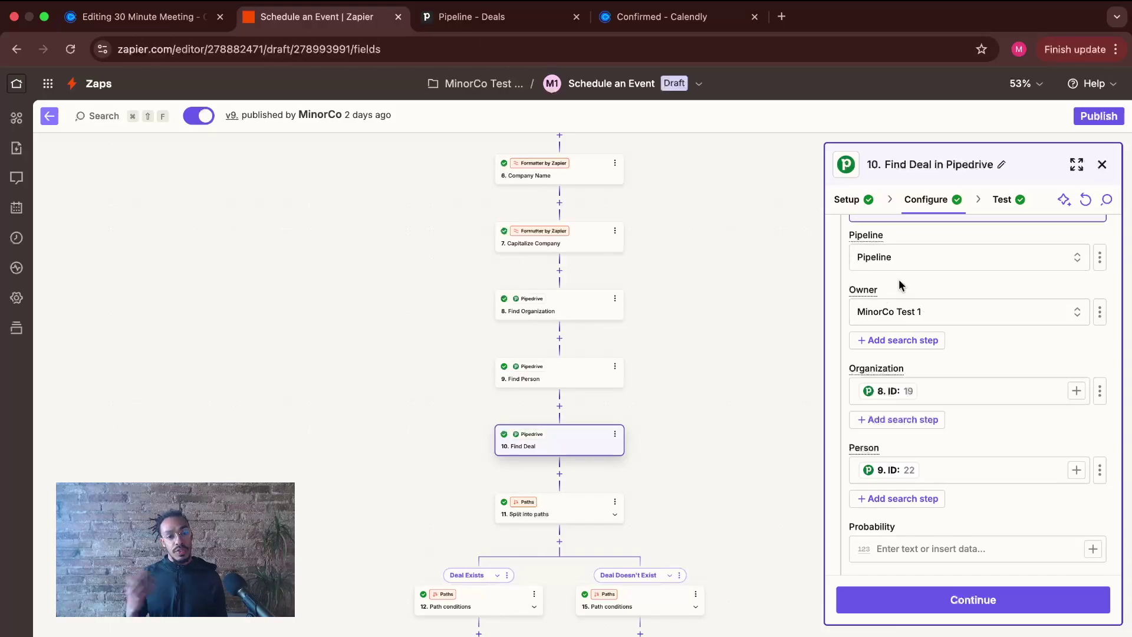
scroll(900, 285, "down", 2)
scroll(899, 283, "down", 3)
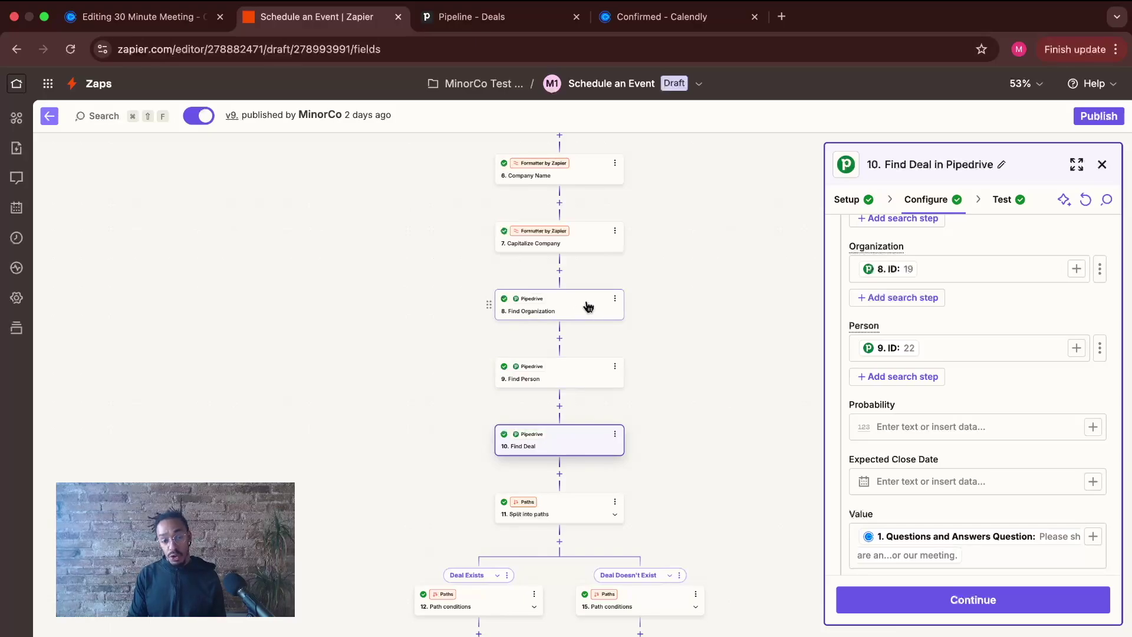
- Review the Organization and Person mappings from the Find Organization and Find Person outputs
left_click(1077, 269)
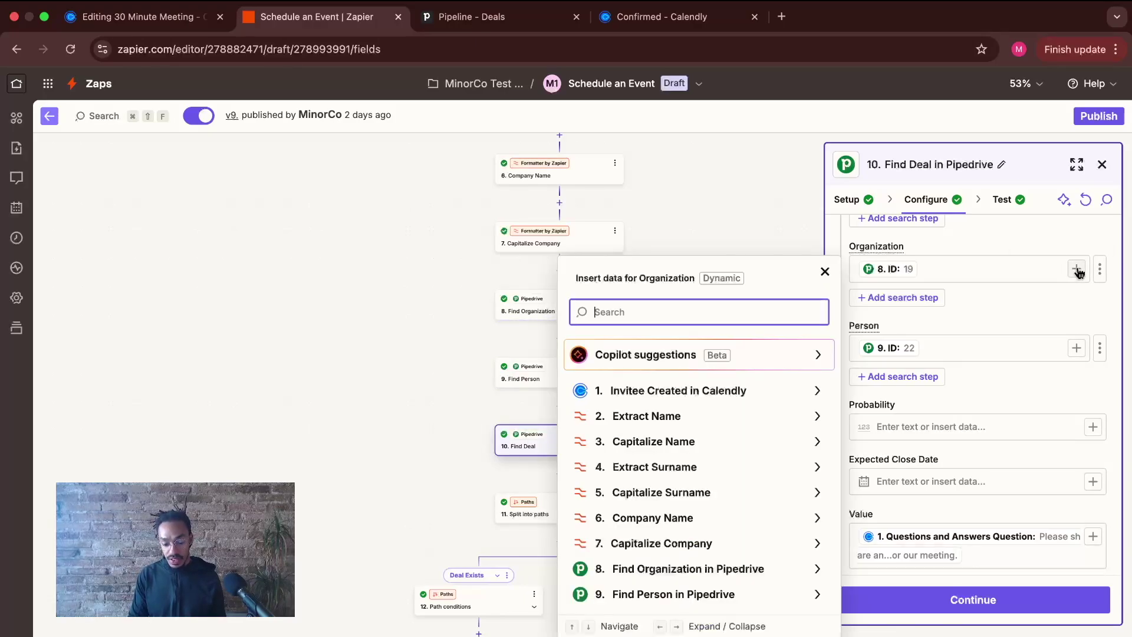
left_click(808, 570)
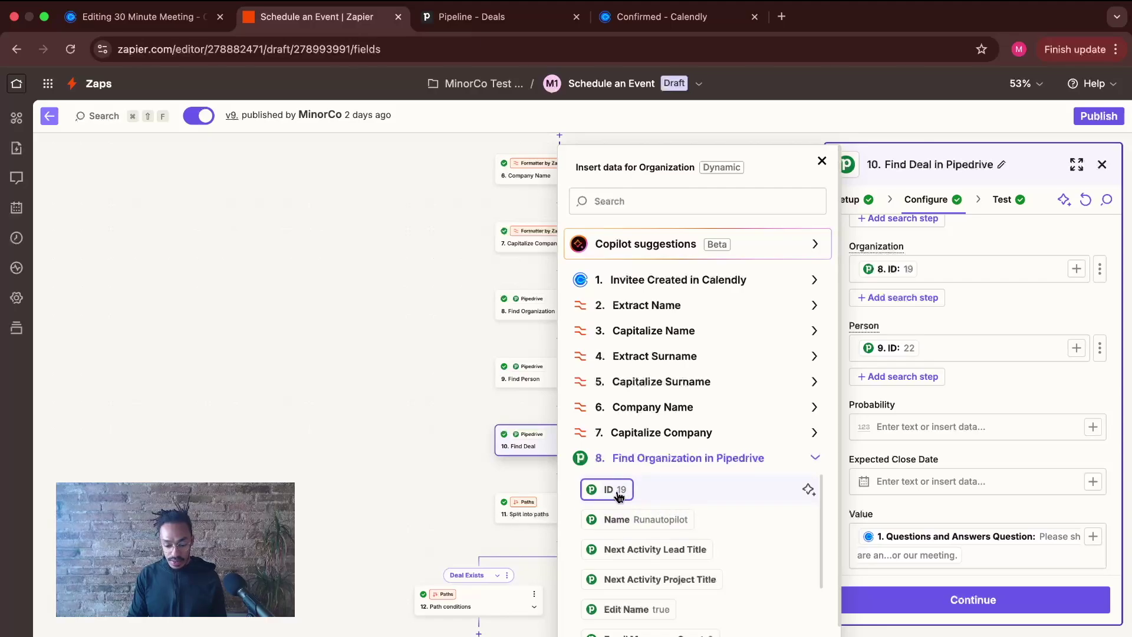
left_click(822, 161)
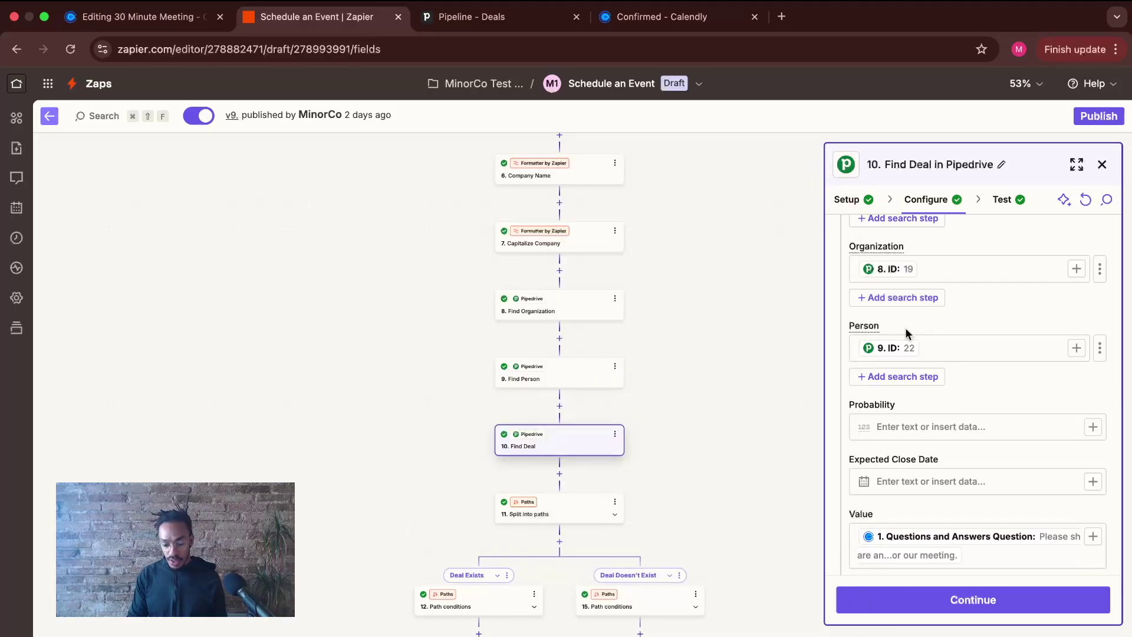
left_click(1077, 348)
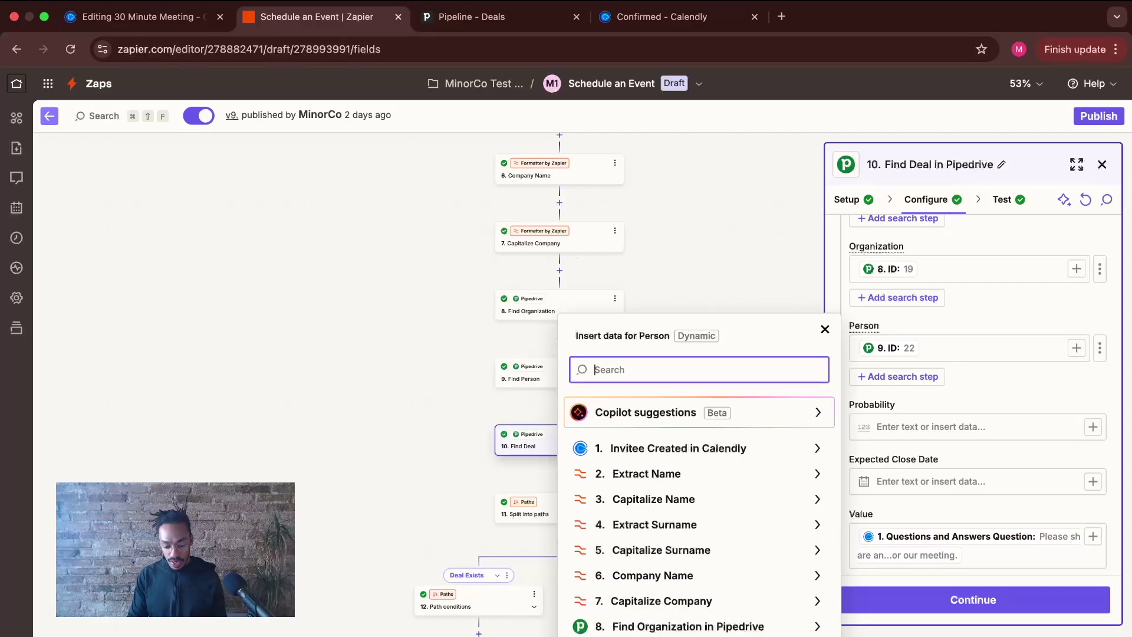
left_click(692, 480)
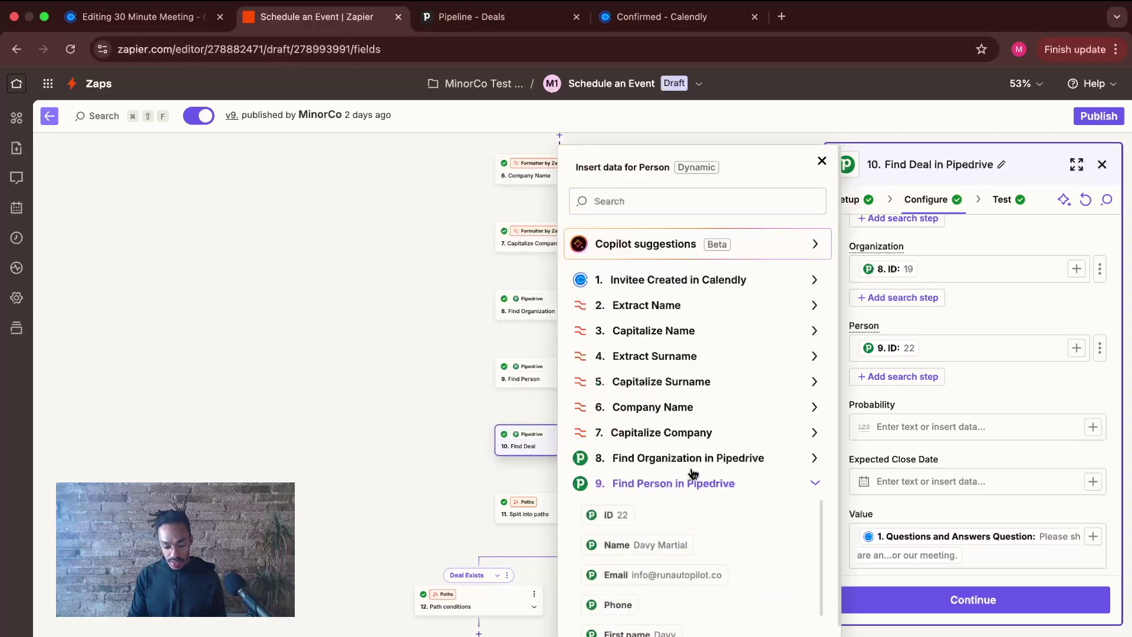
left_click(824, 159)
- Check the deal Value field's Calendly booking data options, leaving Value unchanged
scroll(943, 336, "down", 3)
scroll(948, 353, "up", 1)
scroll(946, 349, "down", 1)
scroll(946, 349, "down", 3)
left_click(973, 327)
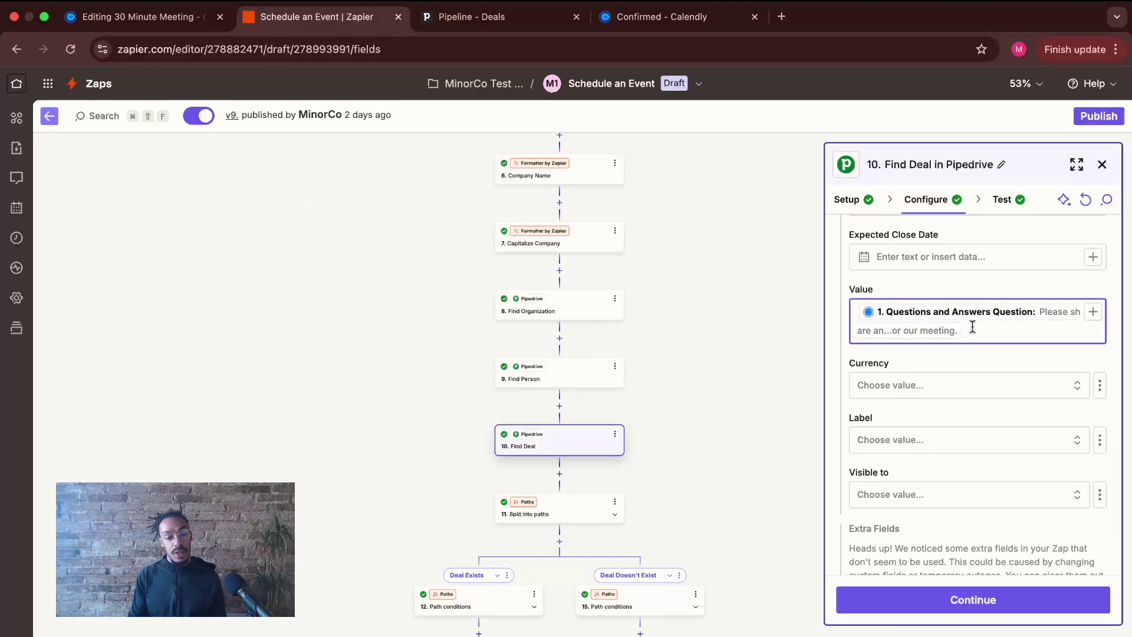
left_click(1093, 311)
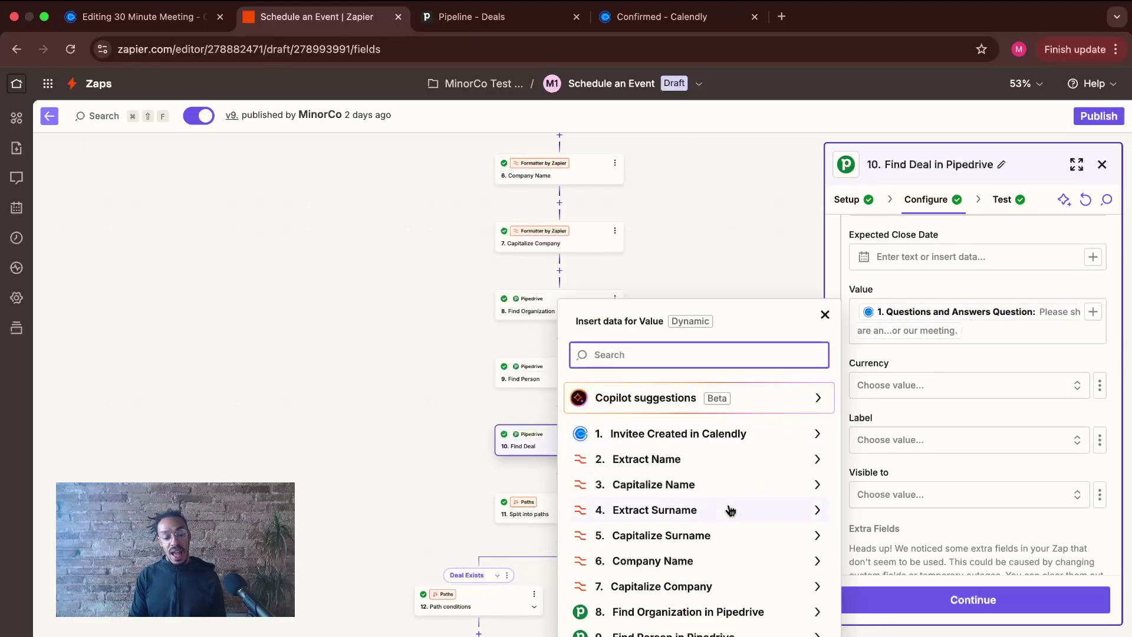
left_click(816, 433)
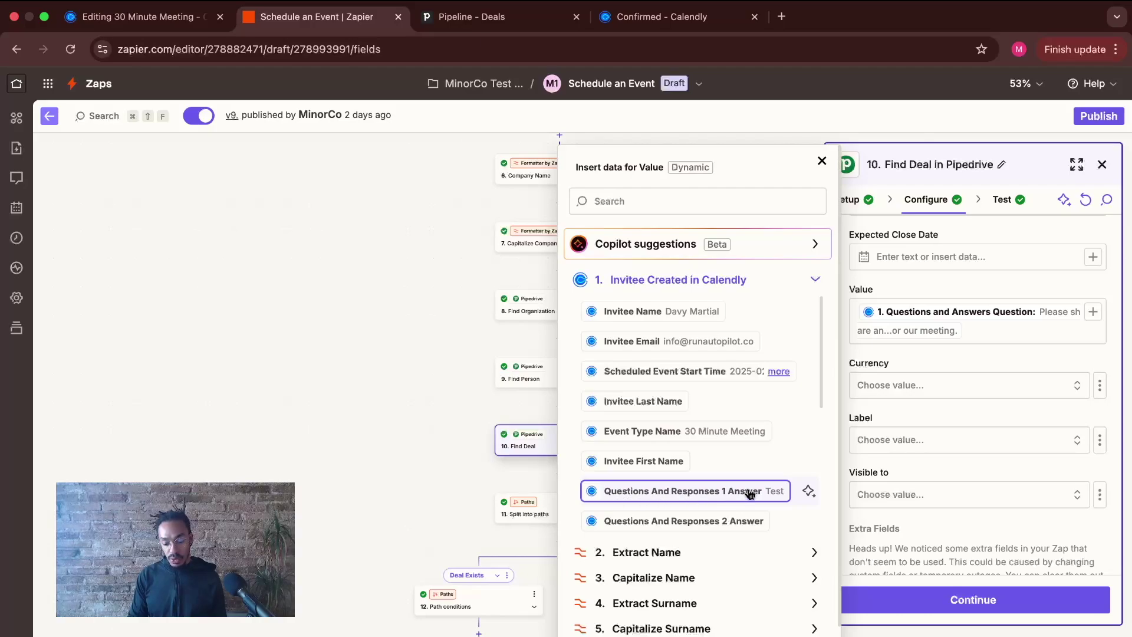
left_click(823, 160)
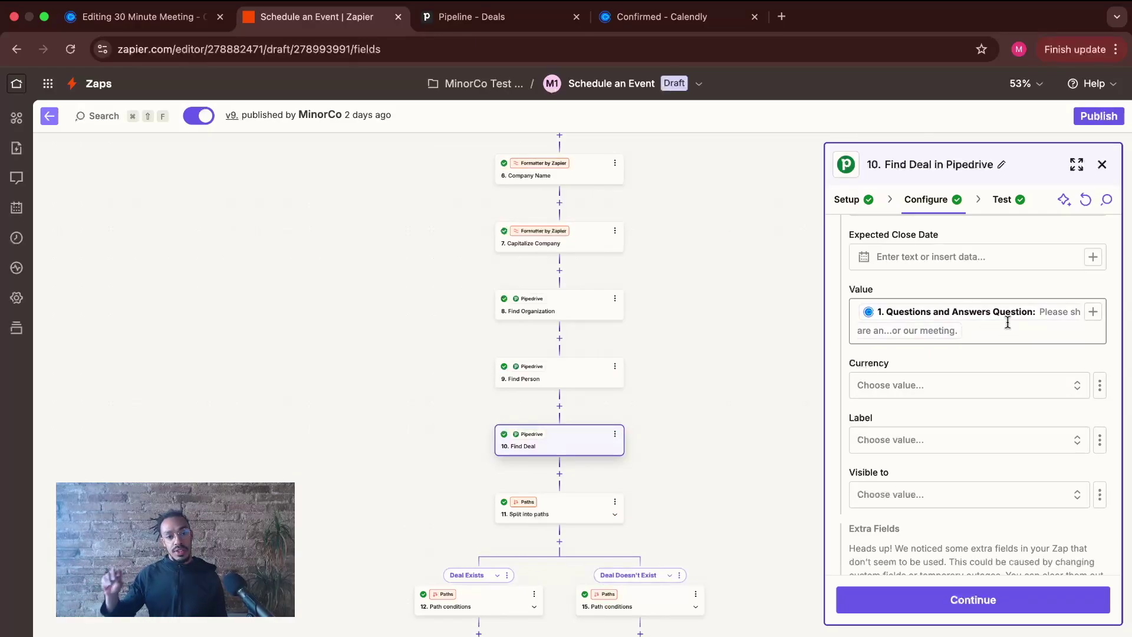
scroll(1010, 358, "down", 3)
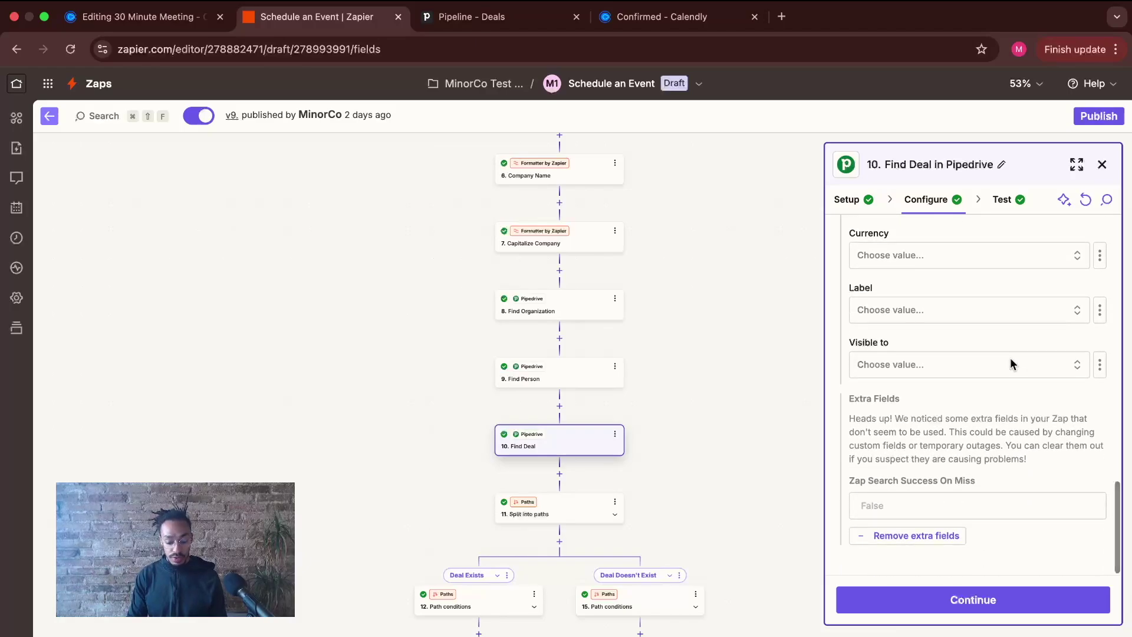
- Retest Find Deal, confirm Zap Data Was Found is true, then view the Deal Exists conditions
left_click(973, 599)
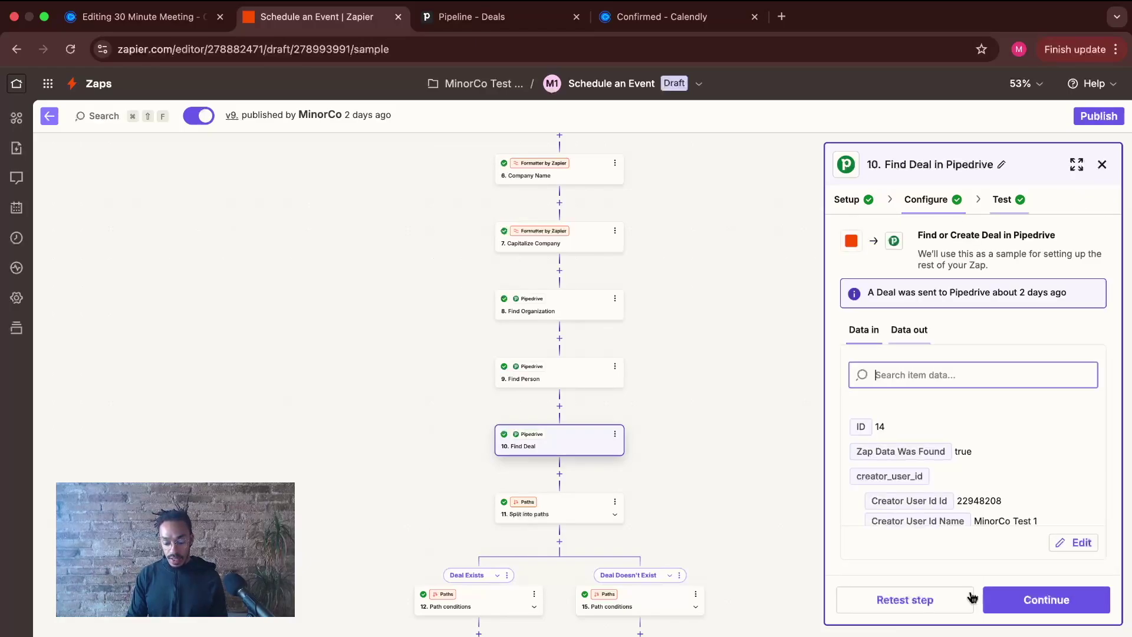
left_click(894, 604)
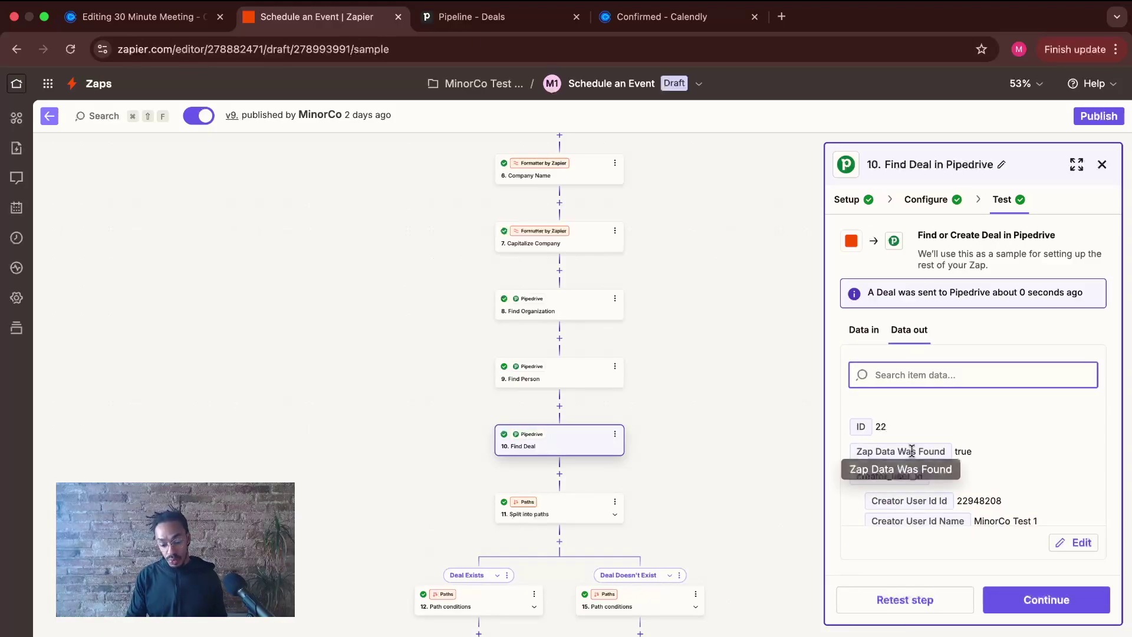
scroll(922, 450, "down", 1)
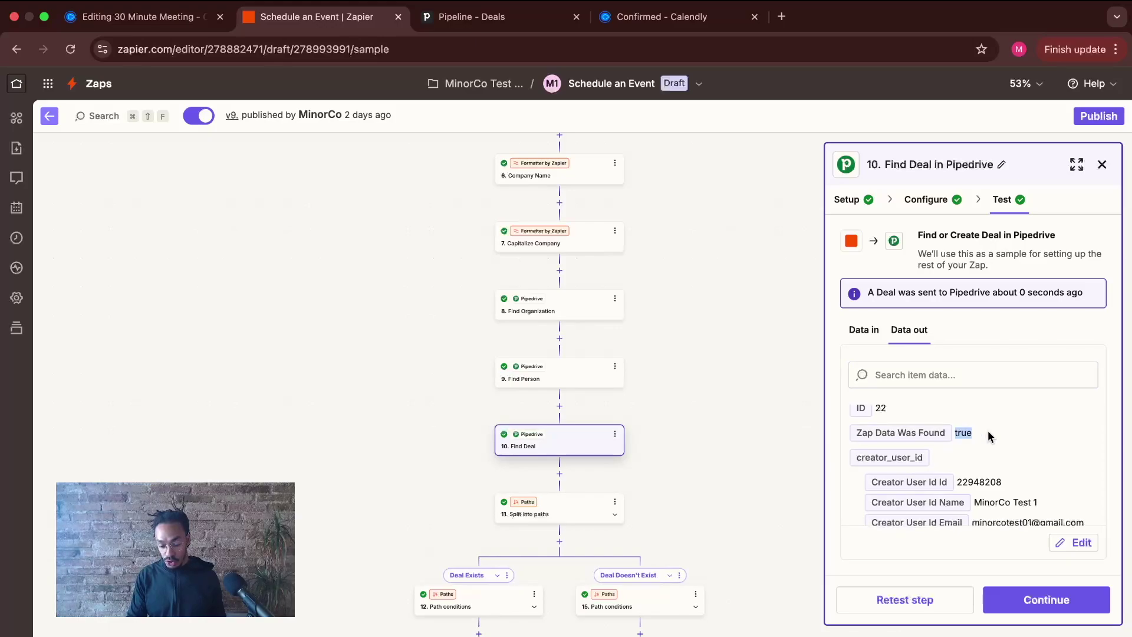
scroll(943, 441, "down", 5)
scroll(944, 444, "down", 5)
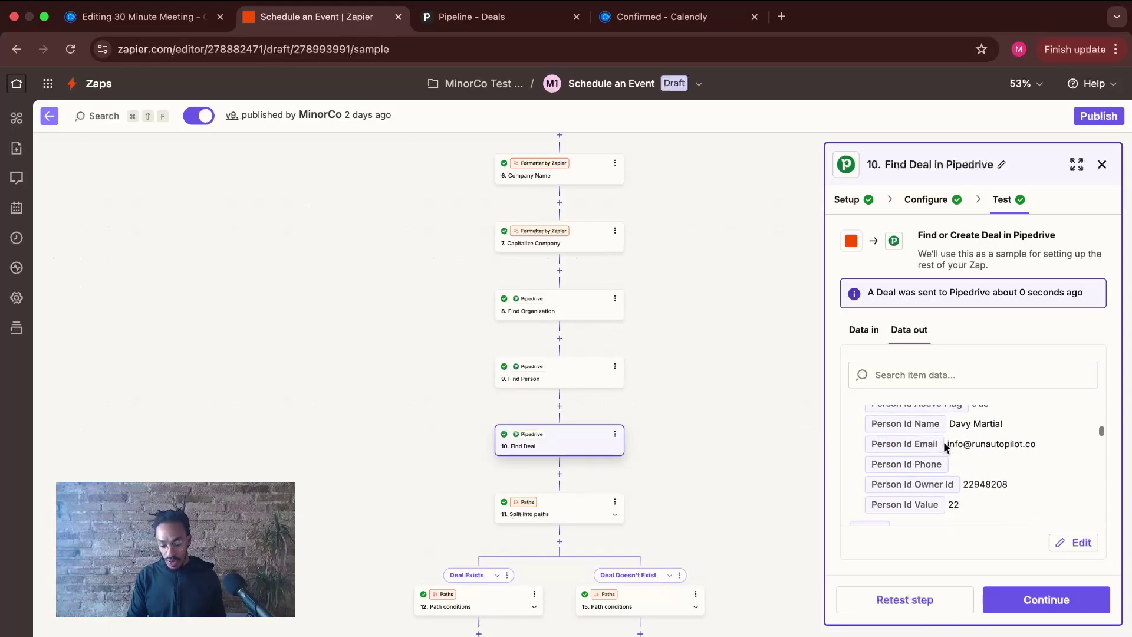
scroll(944, 444, "up", 3)
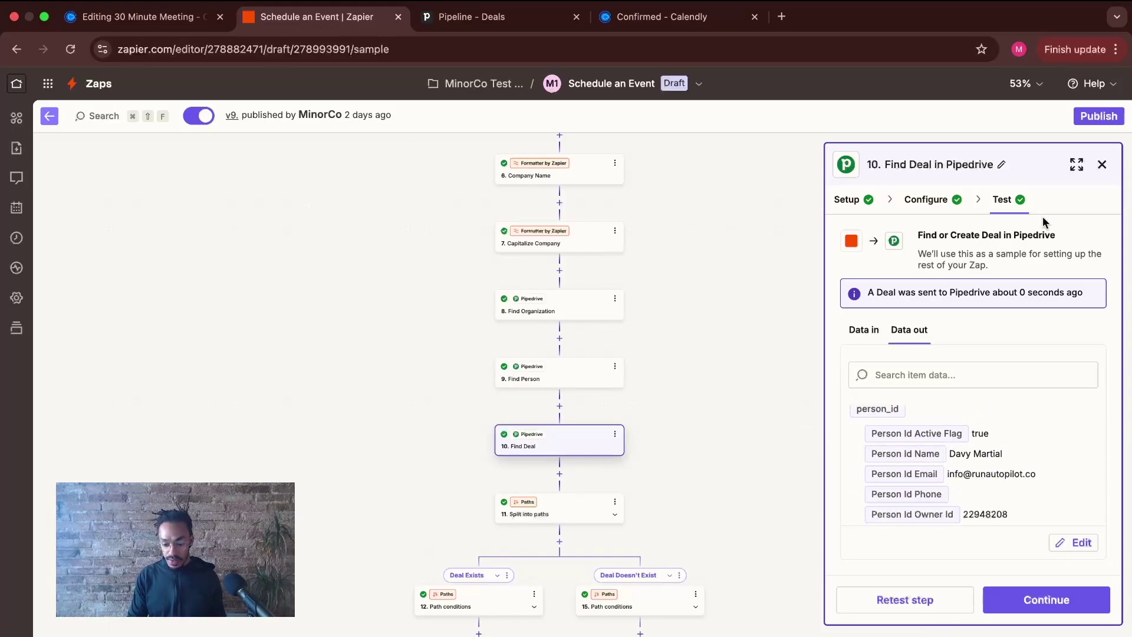
left_click(1031, 588)
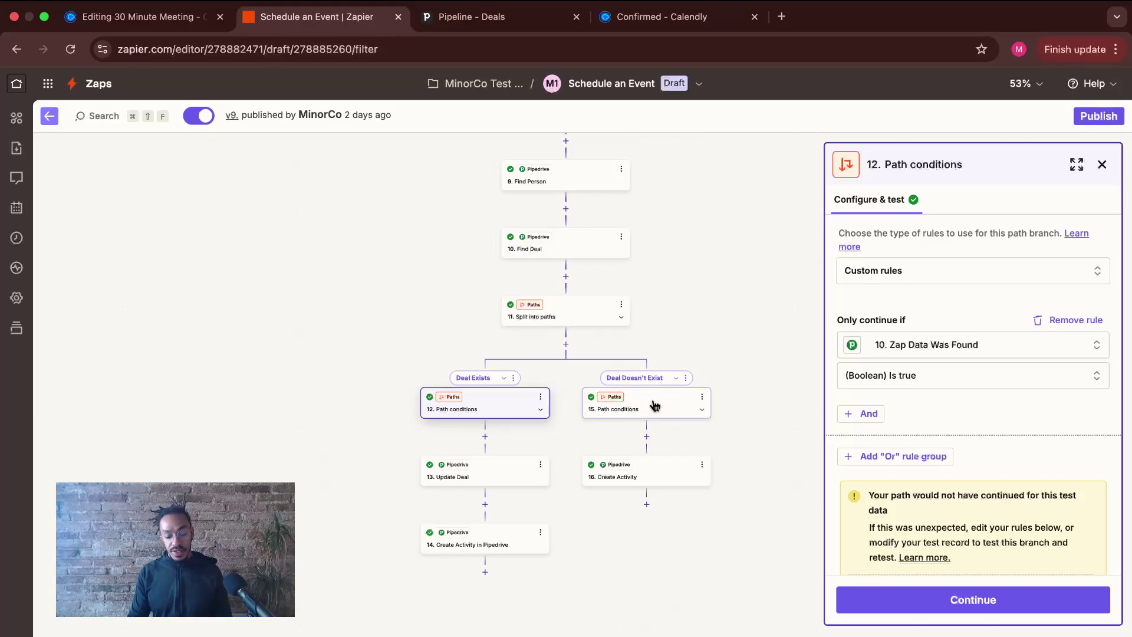
- View the 16. Create Activity step, then add a third Path C branch to the split
left_click(635, 485)
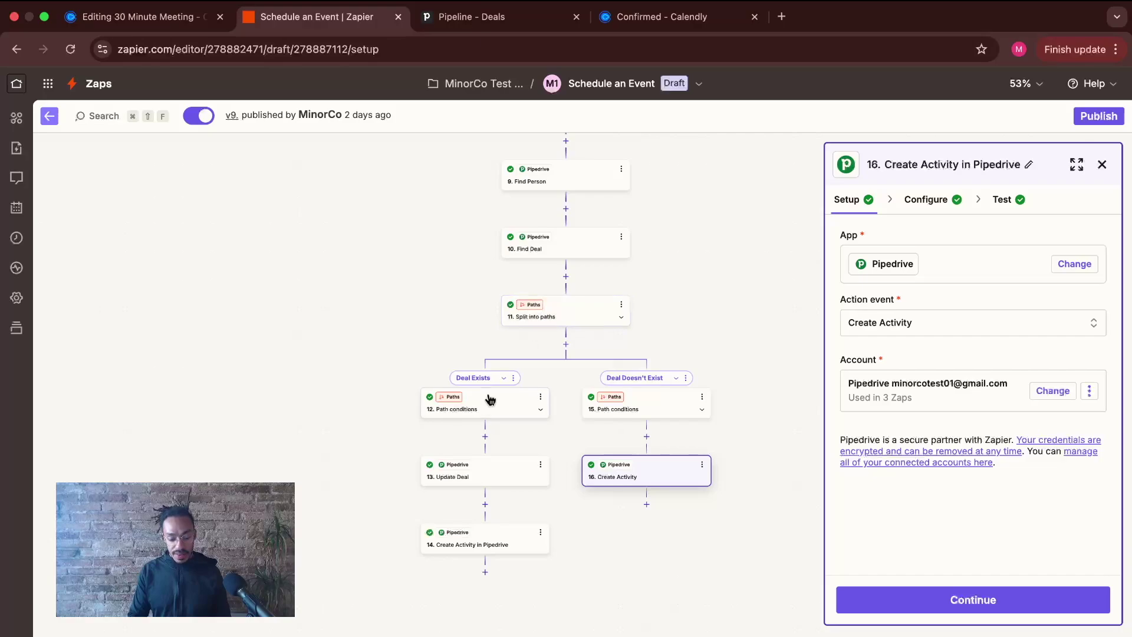
left_click(563, 363)
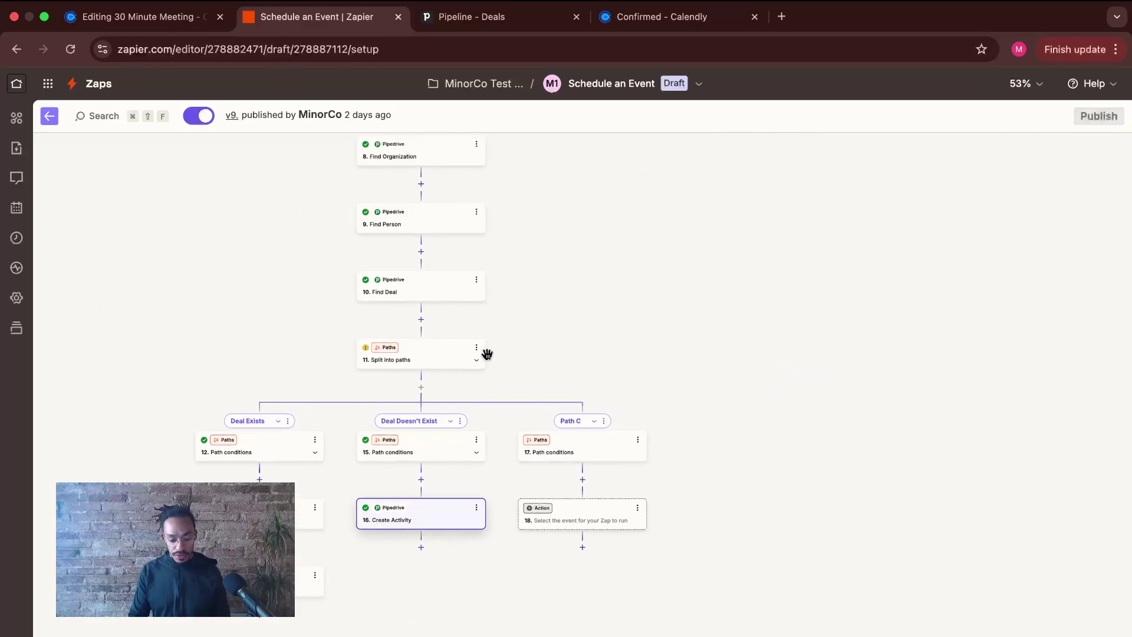
- Delete the Path C branch and its steps, then return to the Deal Exists path conditions
left_click(576, 450)
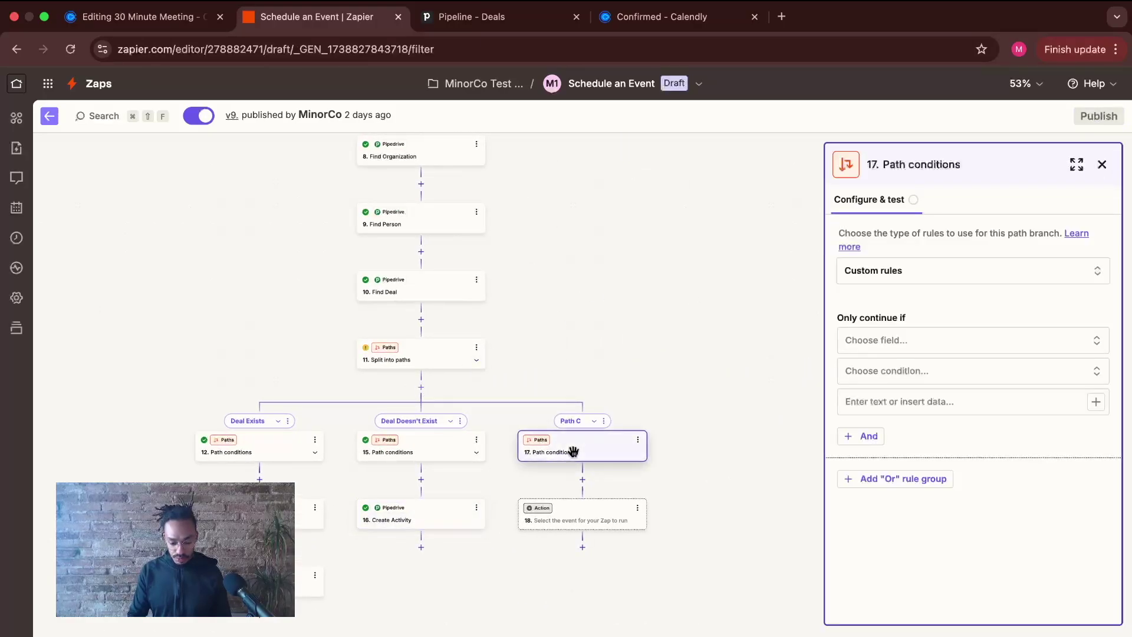
left_click(604, 420)
left_click(659, 540)
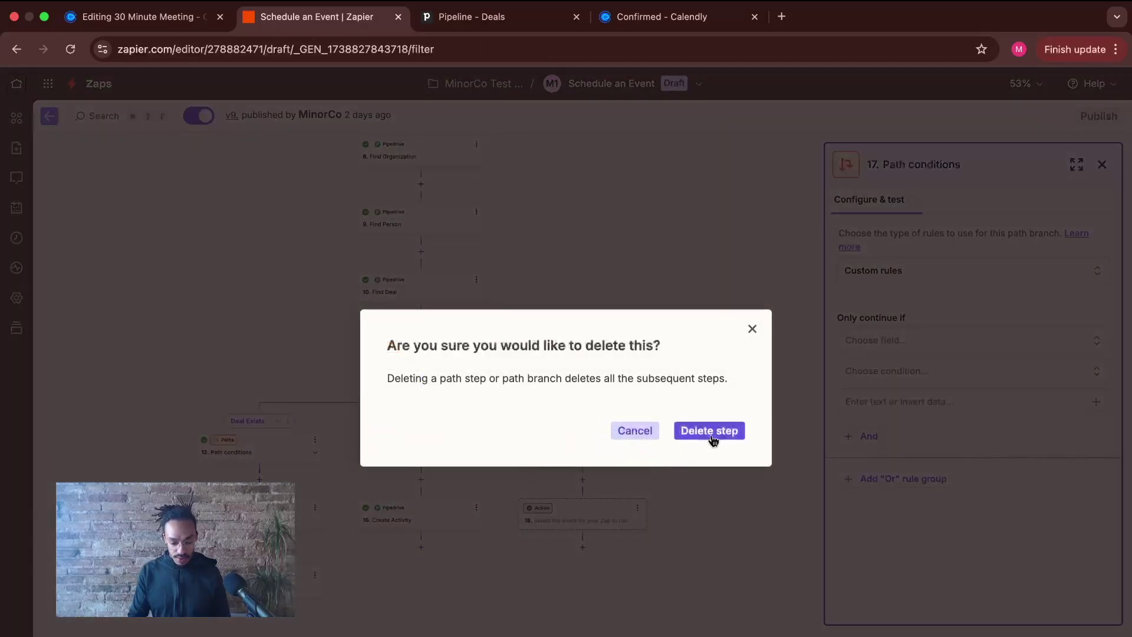
left_click(709, 430)
left_click(277, 454)
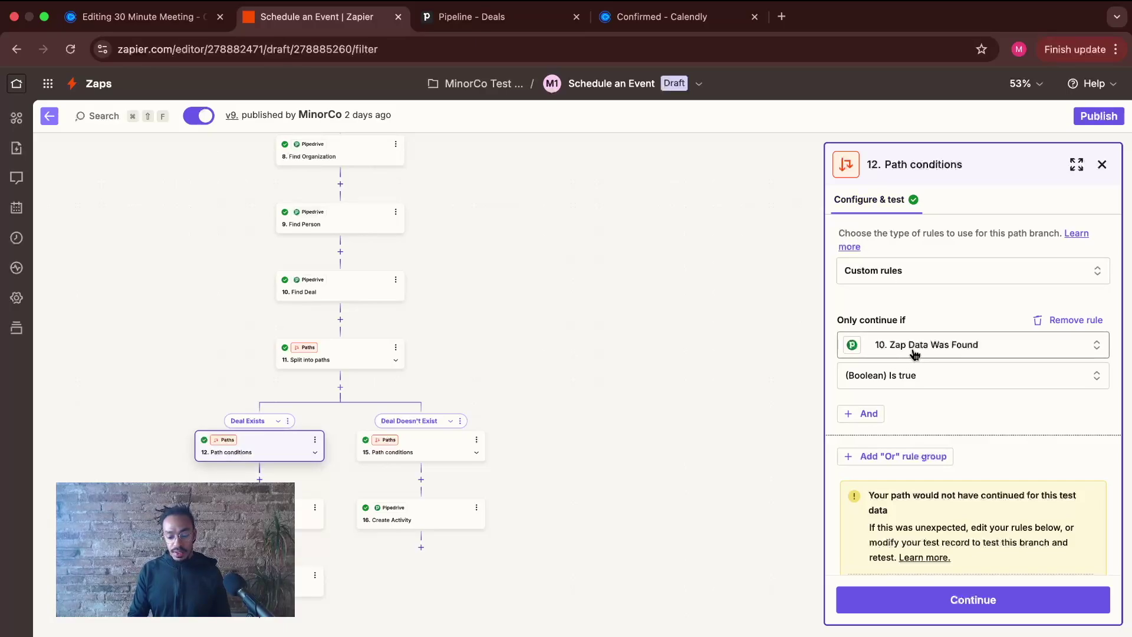
left_click(955, 348)
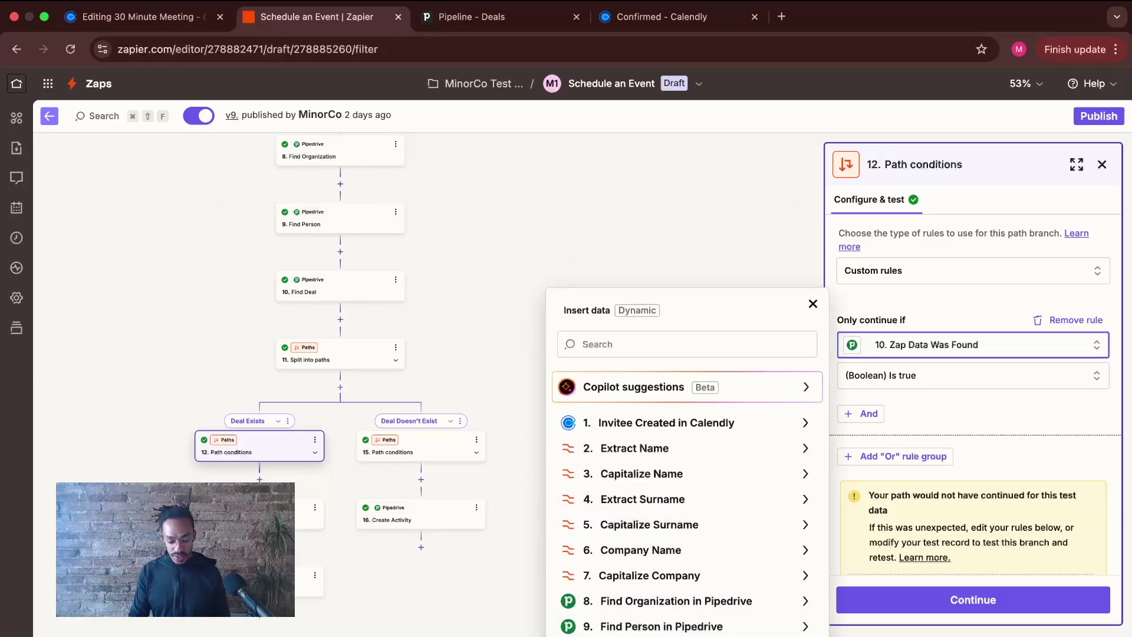
left_click(734, 636)
scroll(743, 586, "down", 2)
scroll(741, 591, "up", 2)
scroll(737, 593, "down", 4)
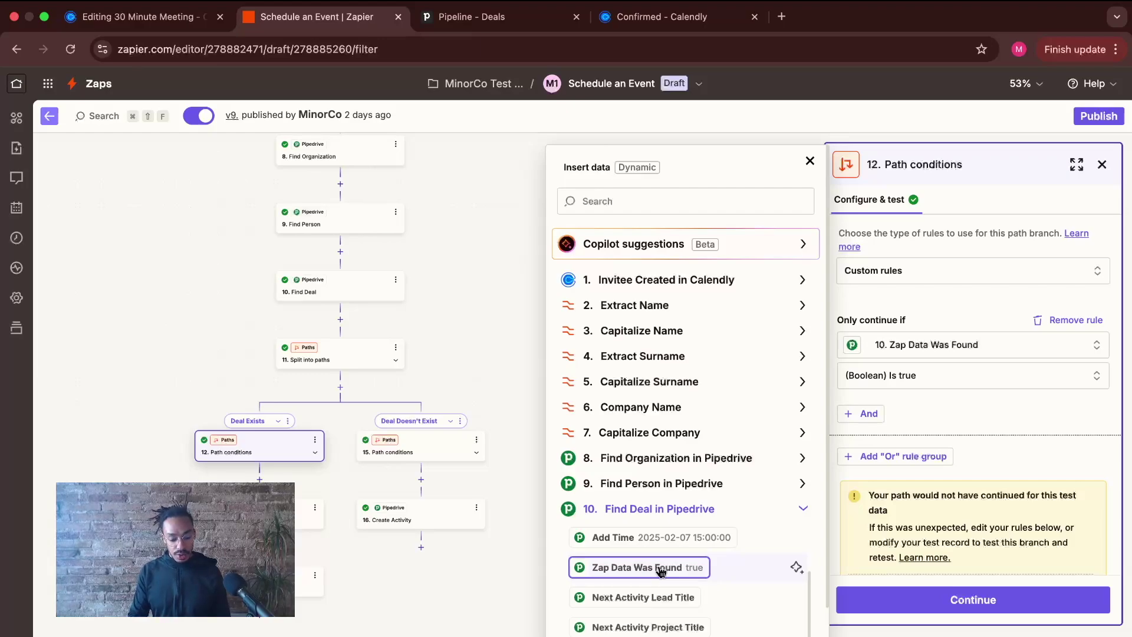
left_click(811, 158)
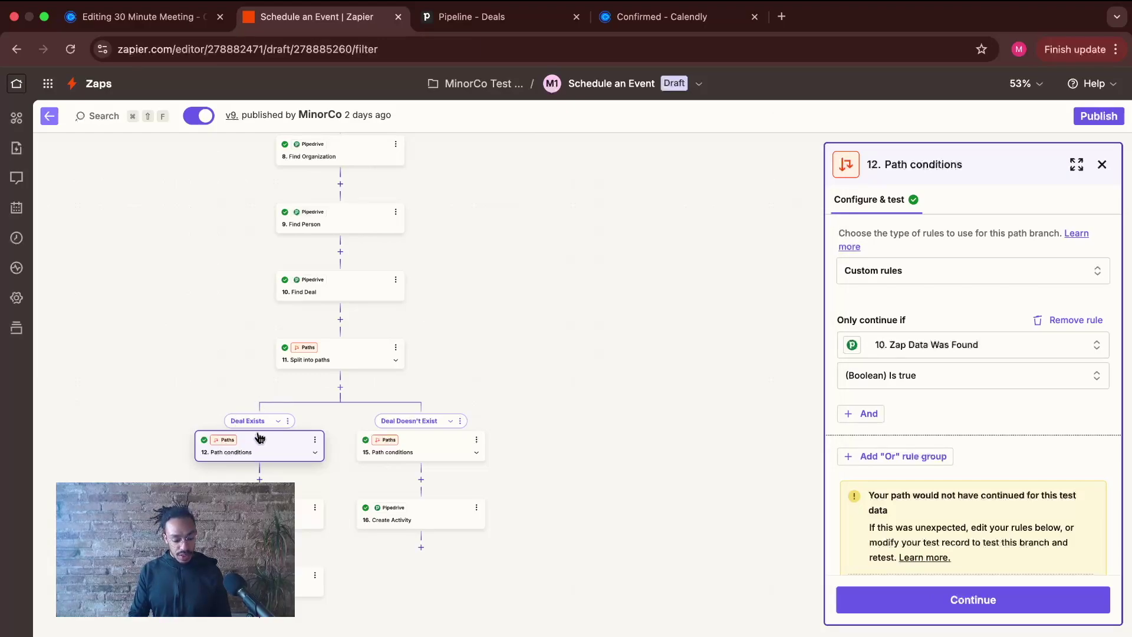
left_click_drag(181, 465, 340, 465)
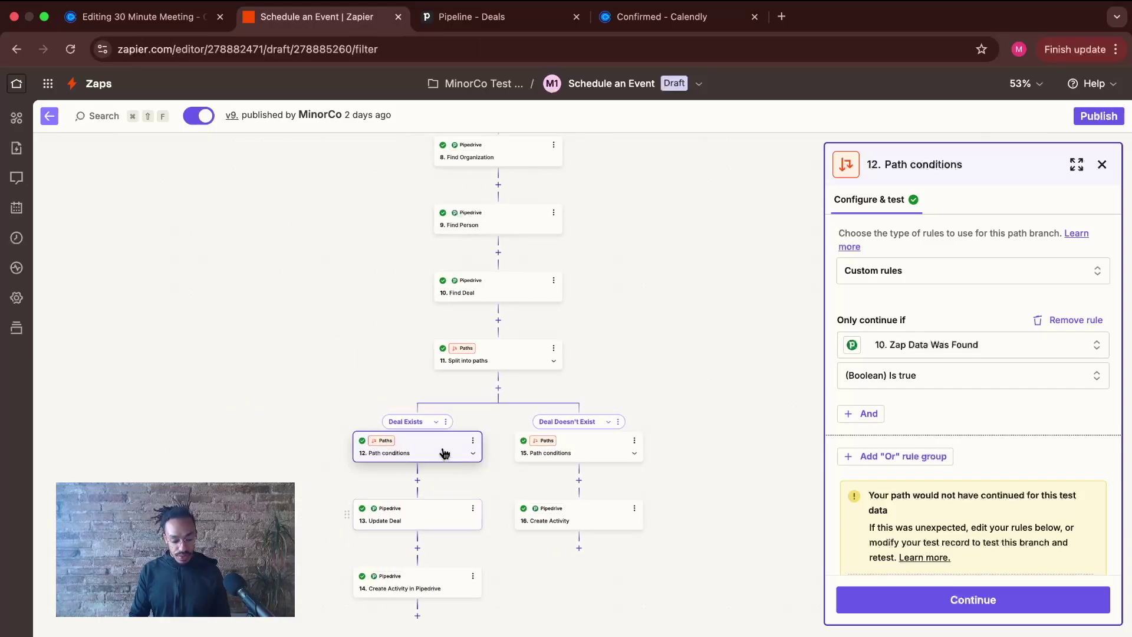
- Review Update Deal's fields, including the '[Demo Scheduled] -' title prefix, then open step 14 Create Activity
left_click(402, 512)
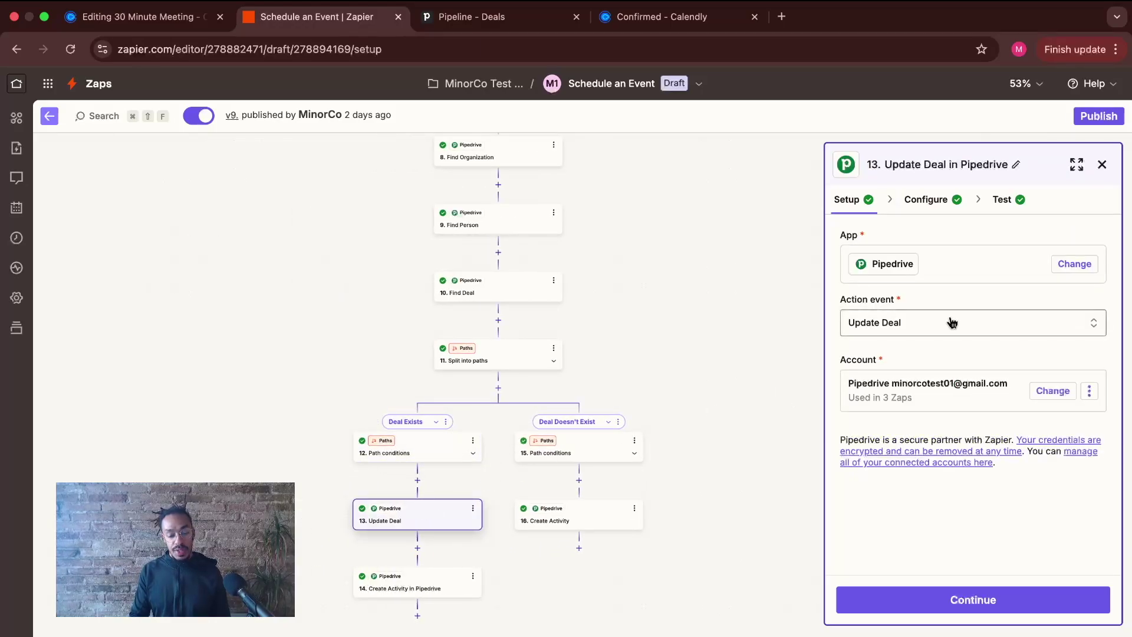
left_click(929, 201)
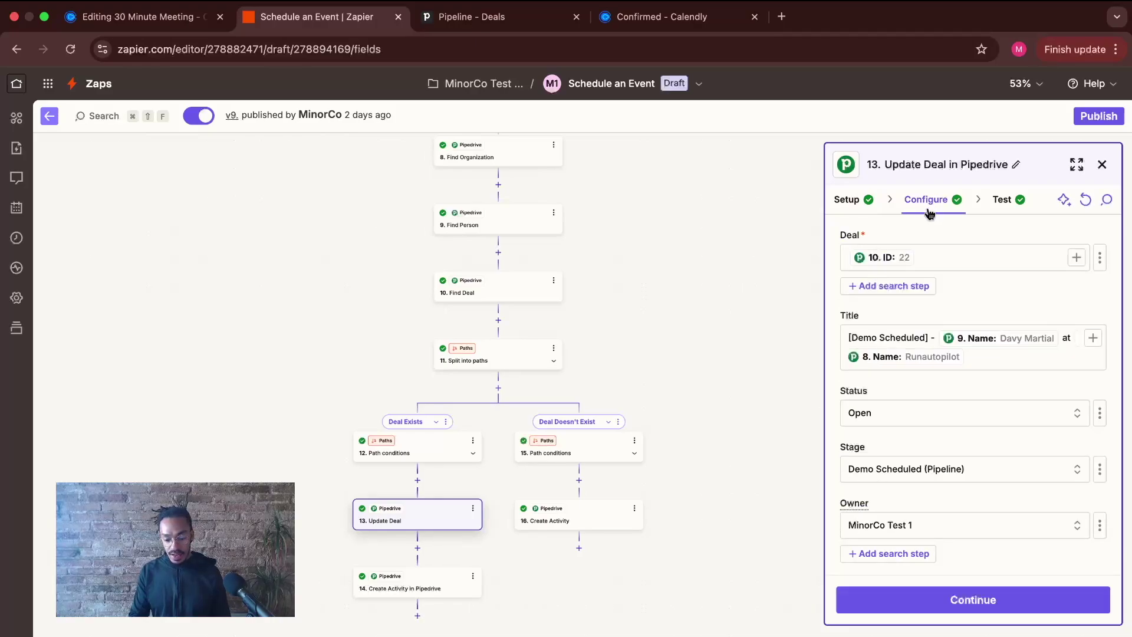
left_click_drag(935, 338, 838, 342)
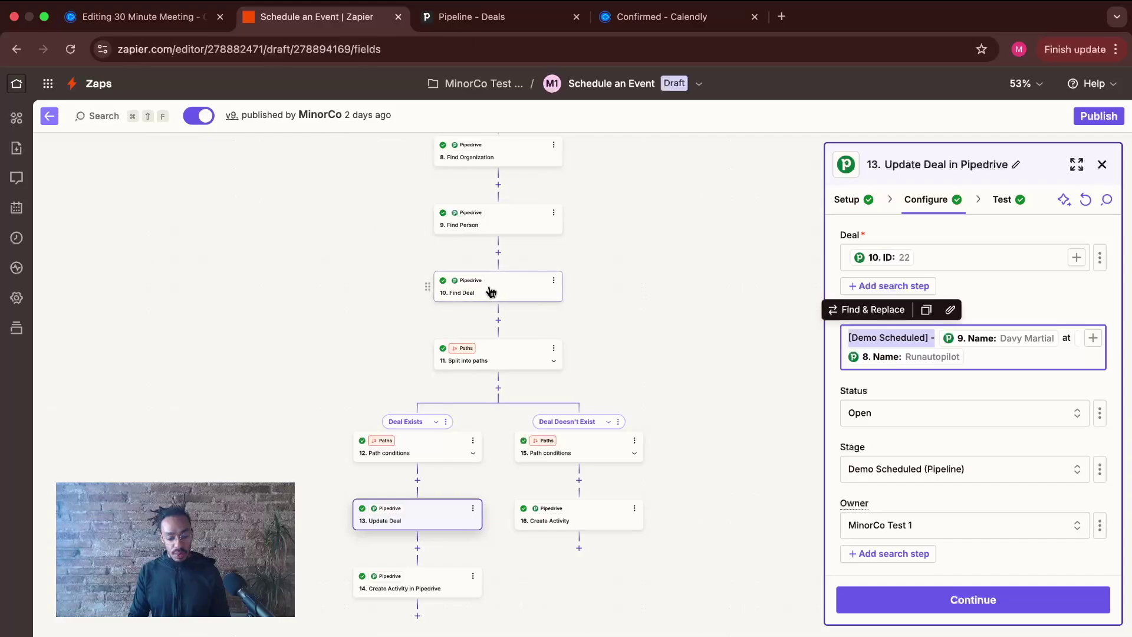
scroll(901, 404, "down", 1)
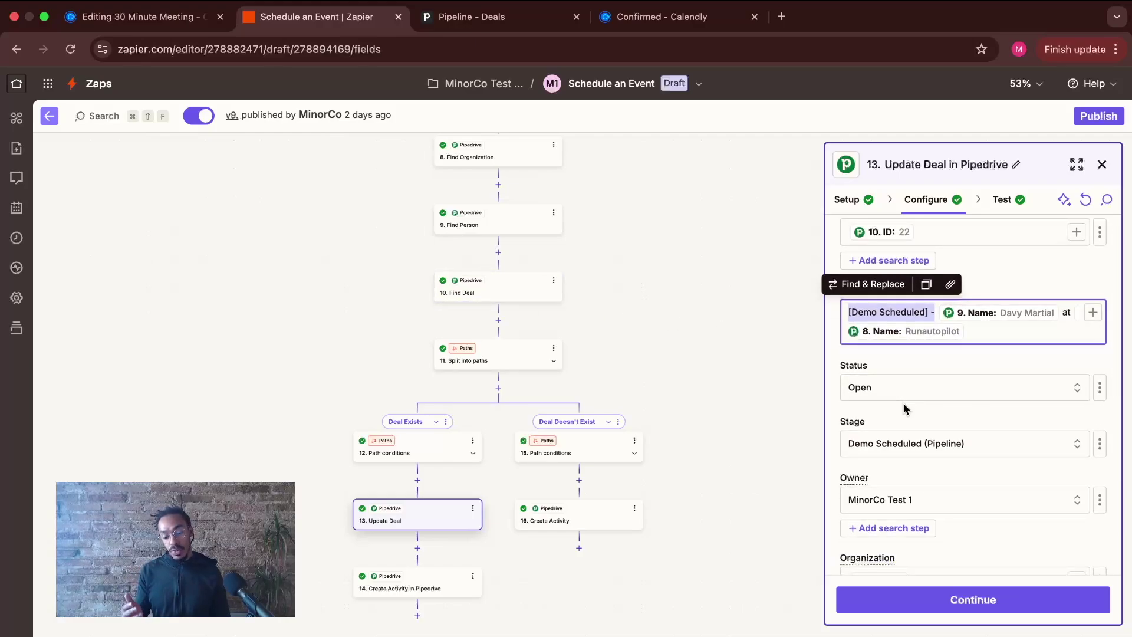
scroll(932, 362, "down", 5)
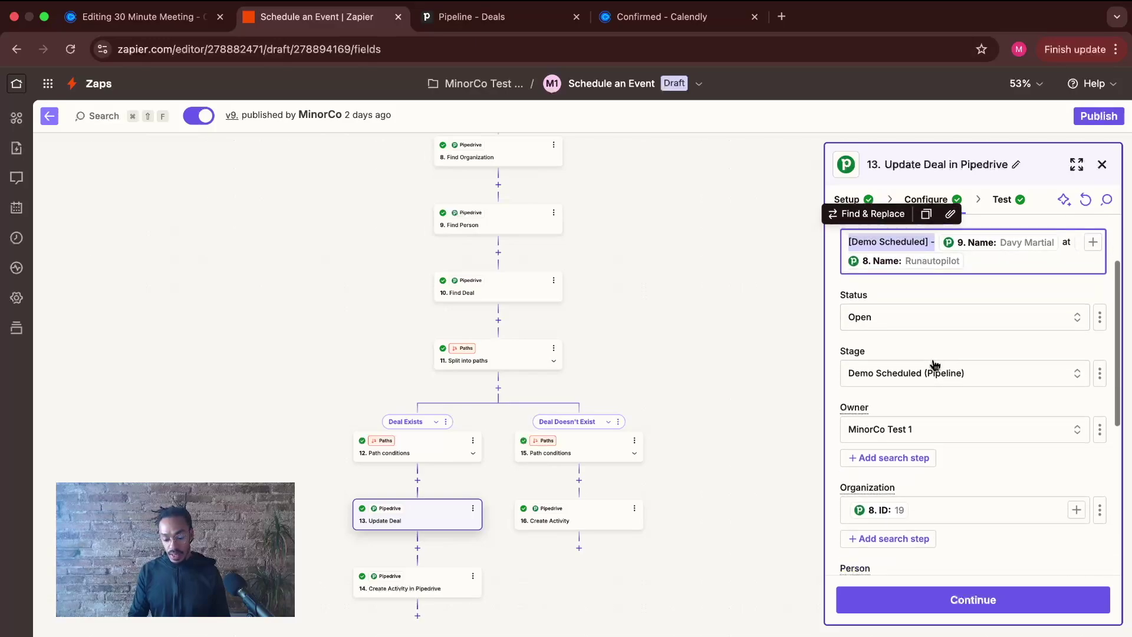
scroll(935, 365, "down", 3)
scroll(935, 363, "up", 8)
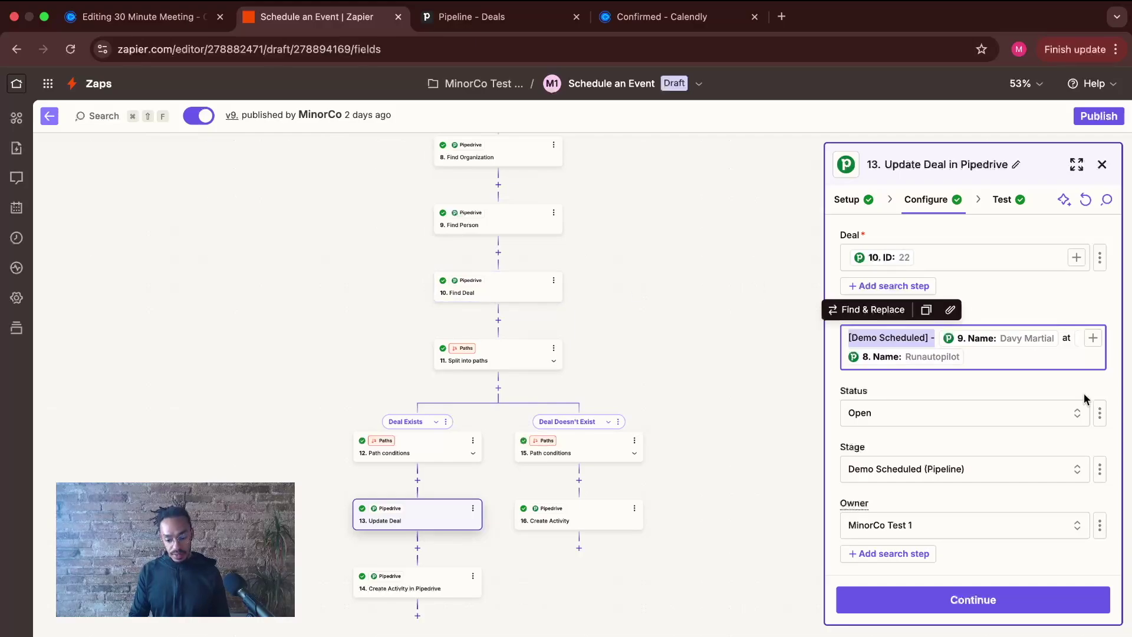
scroll(1086, 399, "down", 5)
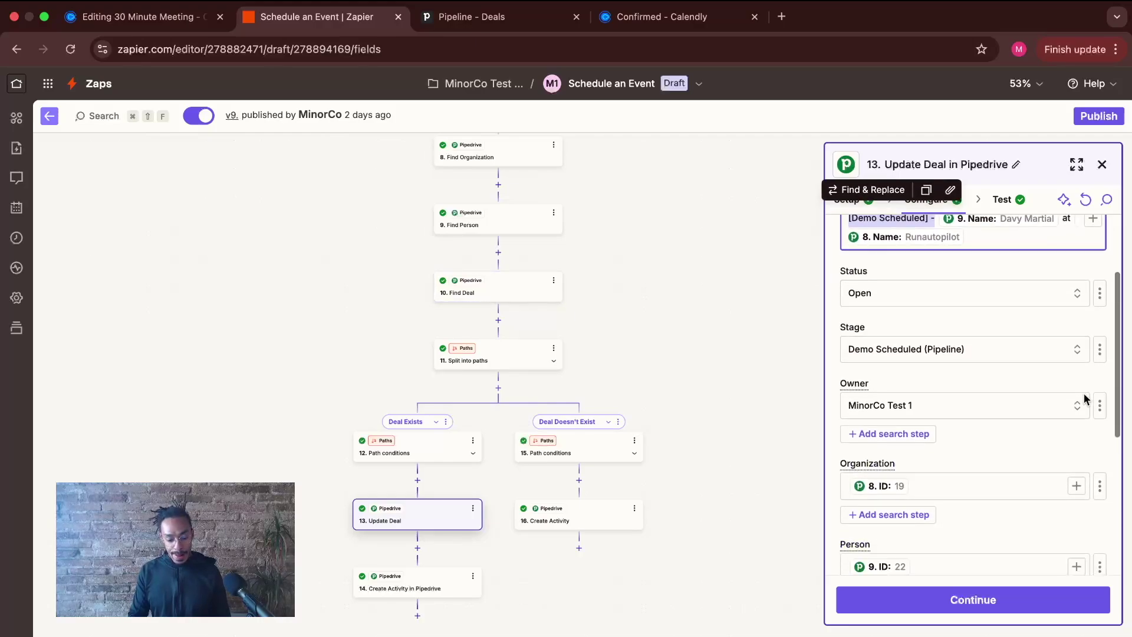
left_click(422, 584)
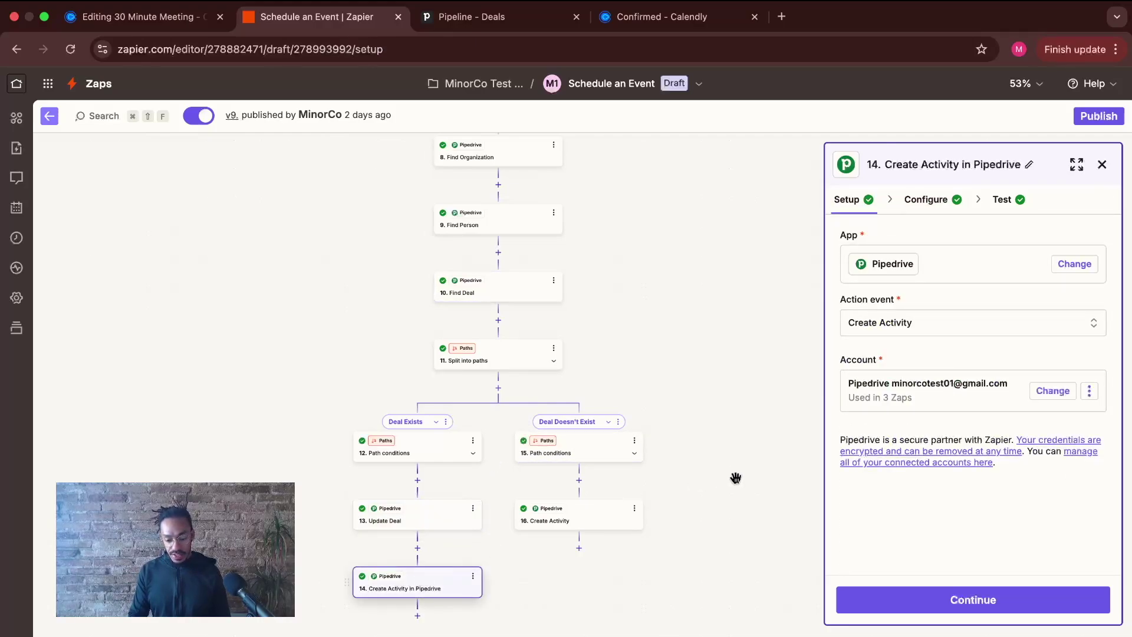
- In Pipedrive's Activities list view, confirm the new '[Demo Scheduled]' meeting, then return to Zapier
left_click(491, 20)
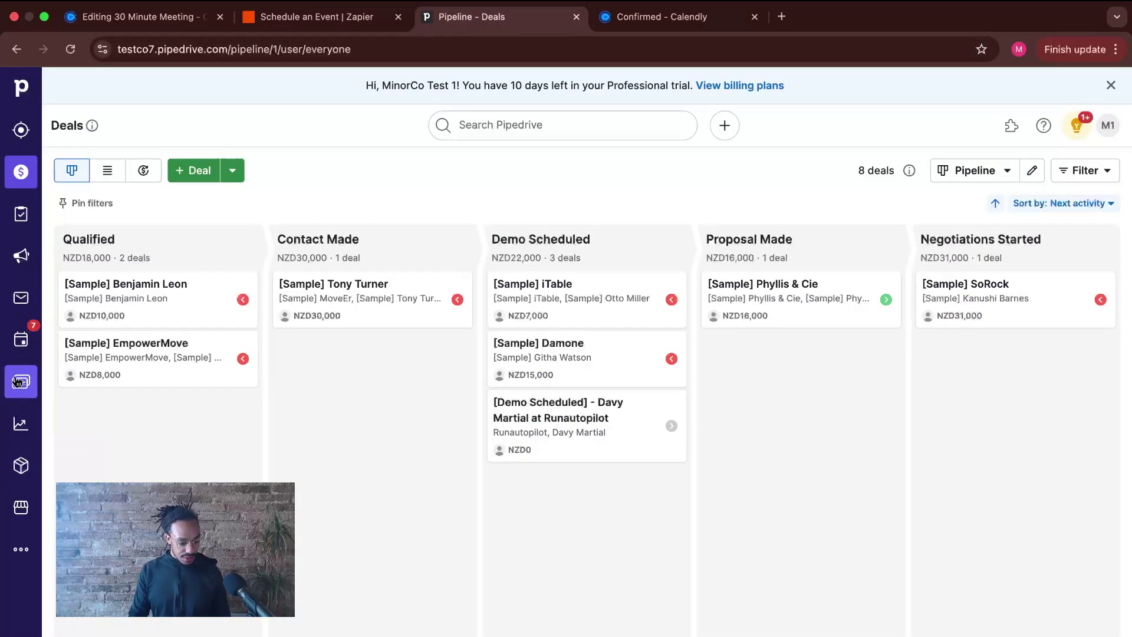
left_click(21, 339)
scroll(701, 489, "down", 3)
scroll(701, 490, "up", 3)
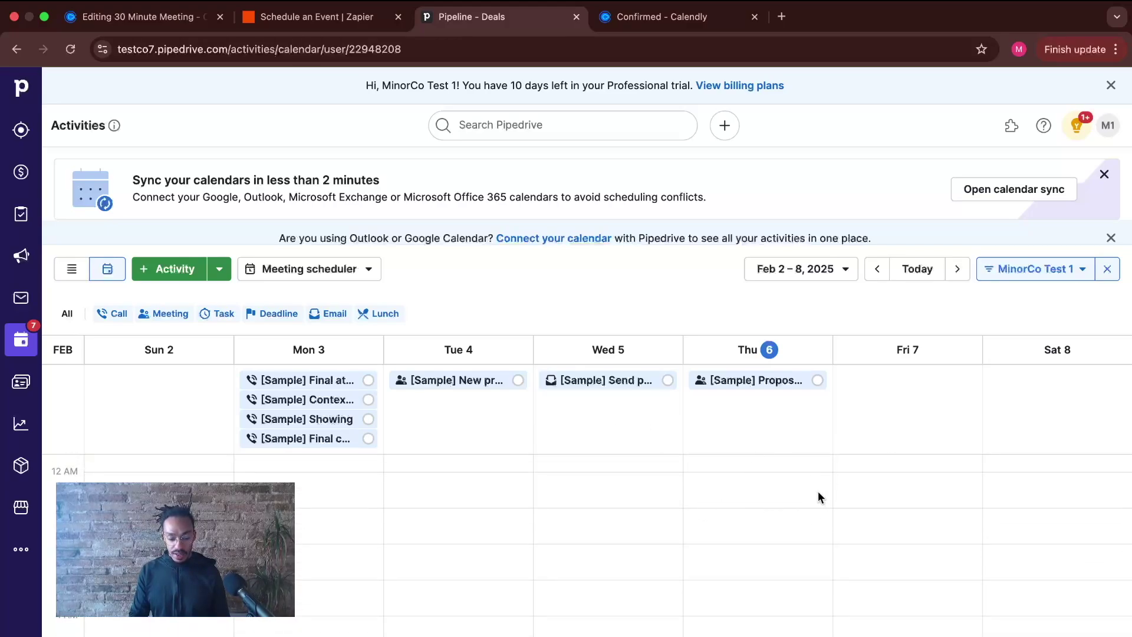
left_click(72, 268)
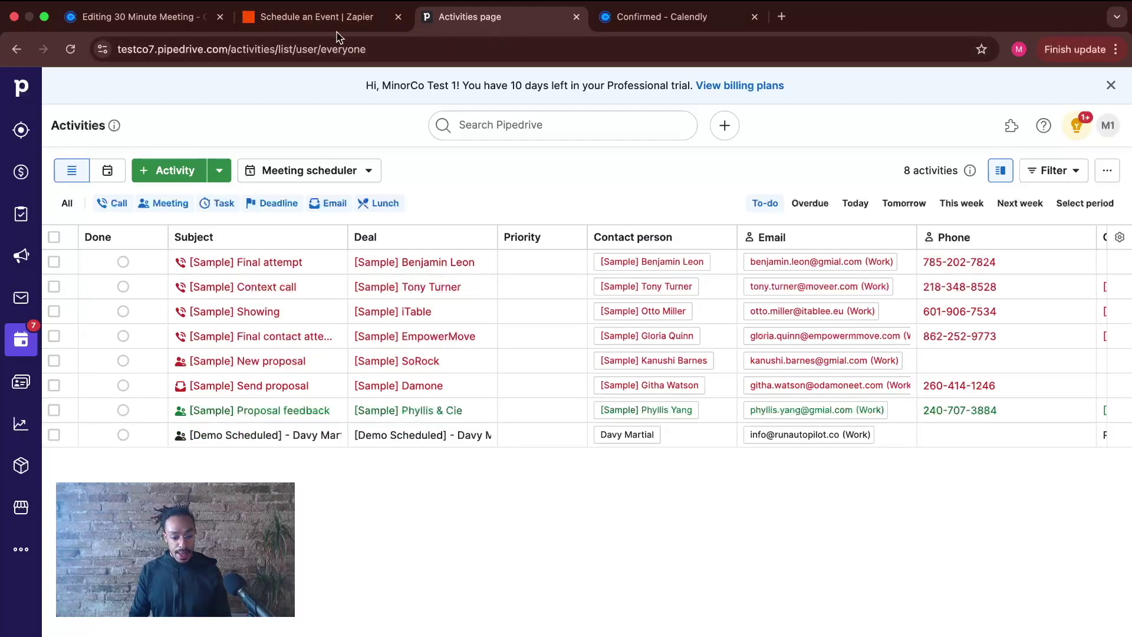
left_click(313, 20)
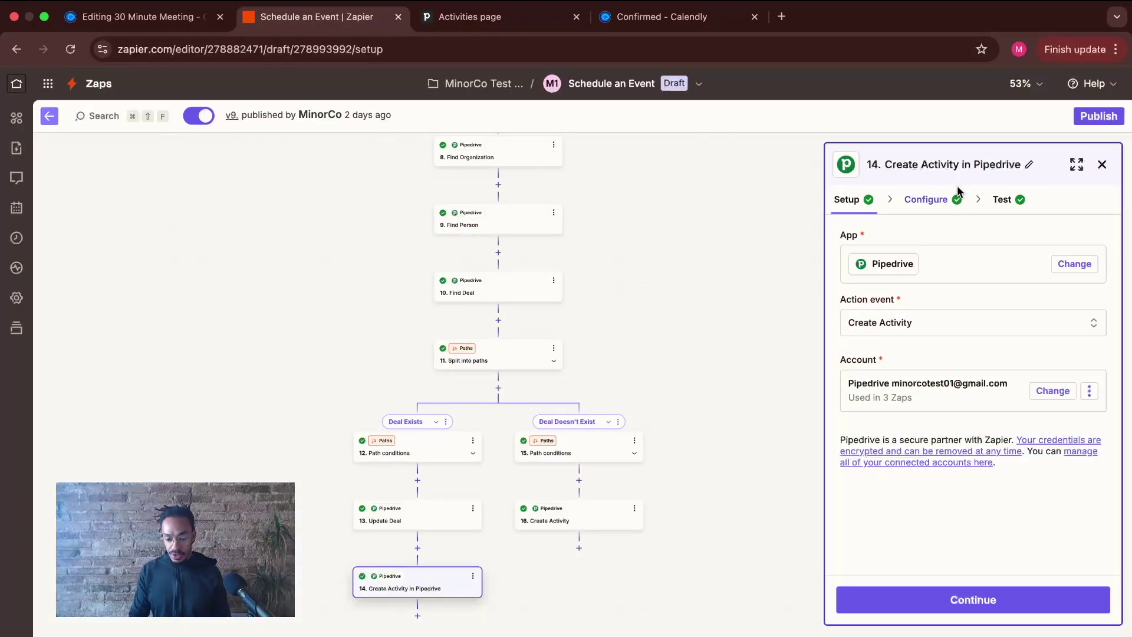
- Review Create Activity's Subject and browse the Update Deal outputs for the Deal field
left_click(928, 200)
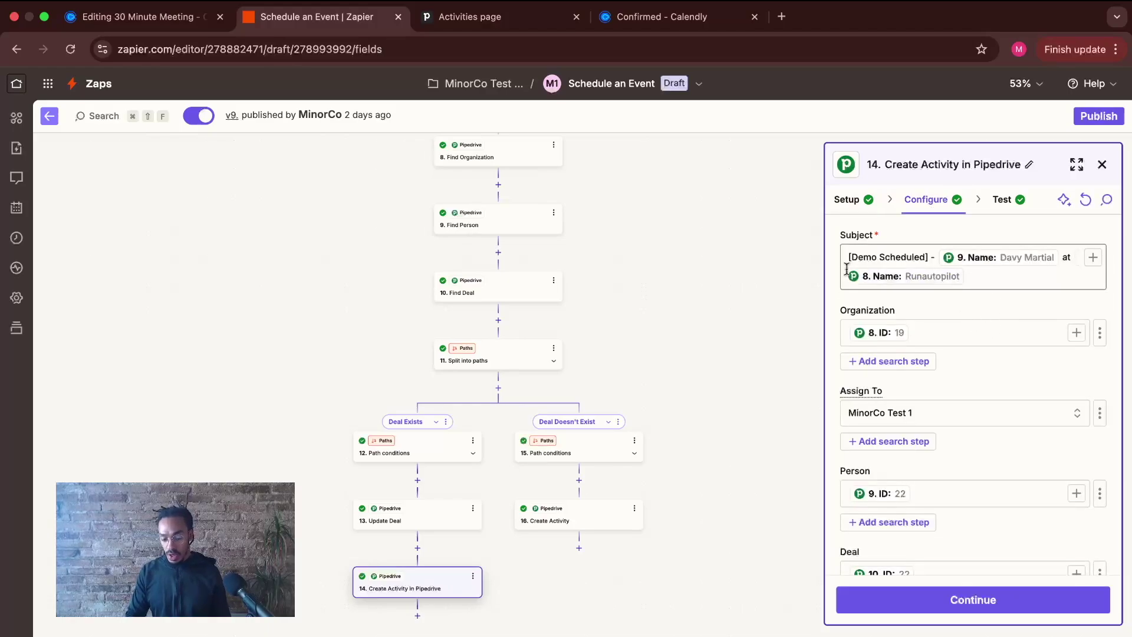
left_click_drag(840, 258, 990, 283)
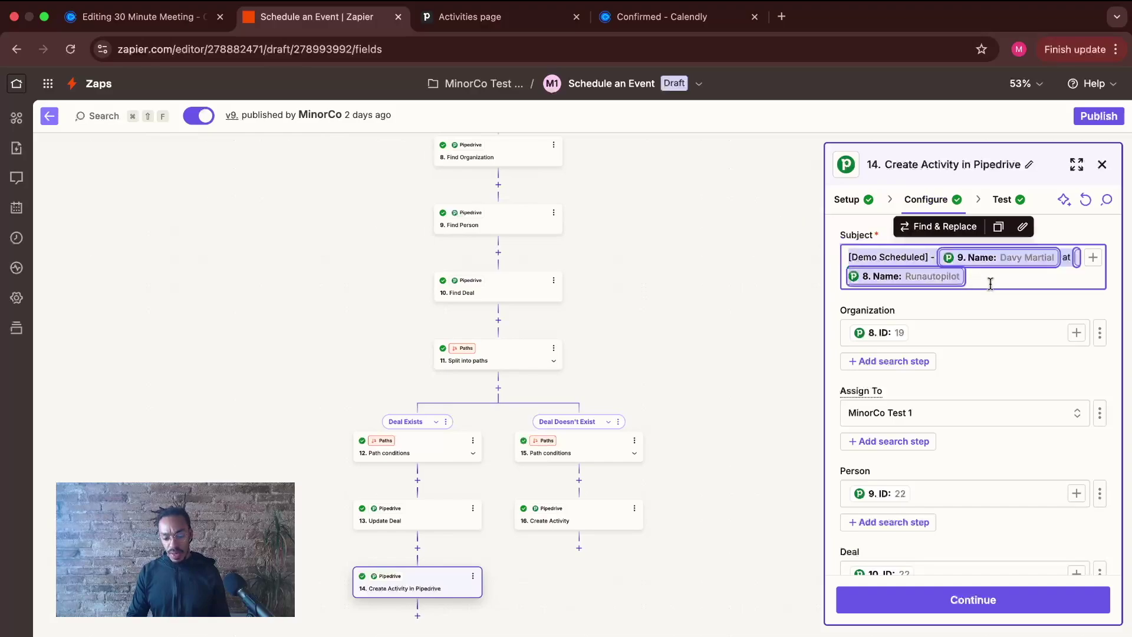
left_click(945, 336)
scroll(946, 336, "down", 4)
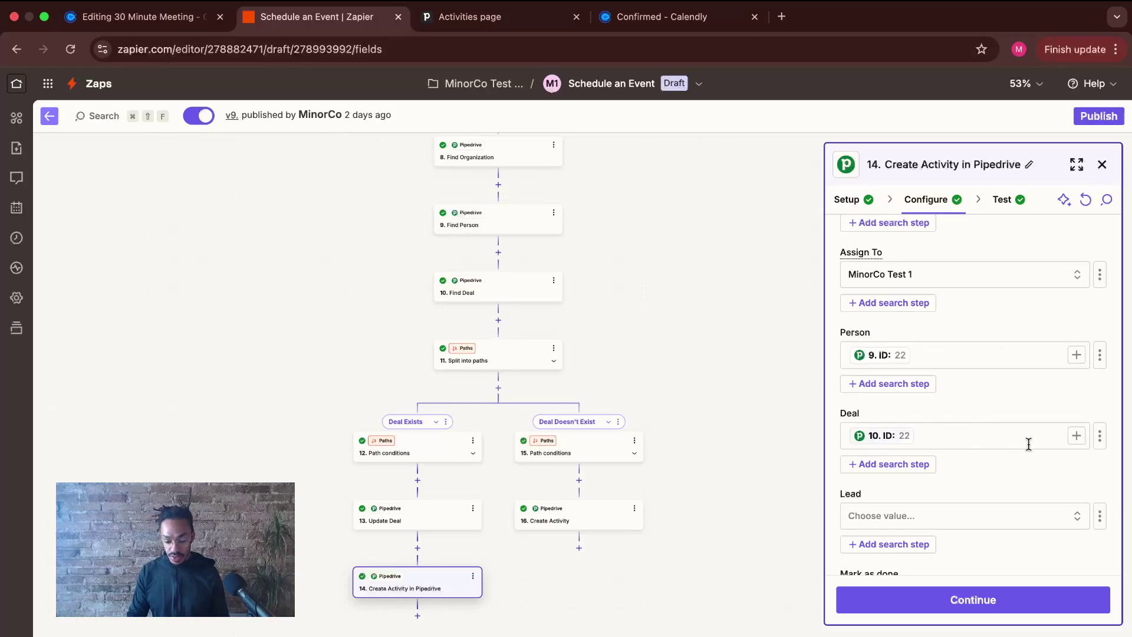
left_click(1075, 436)
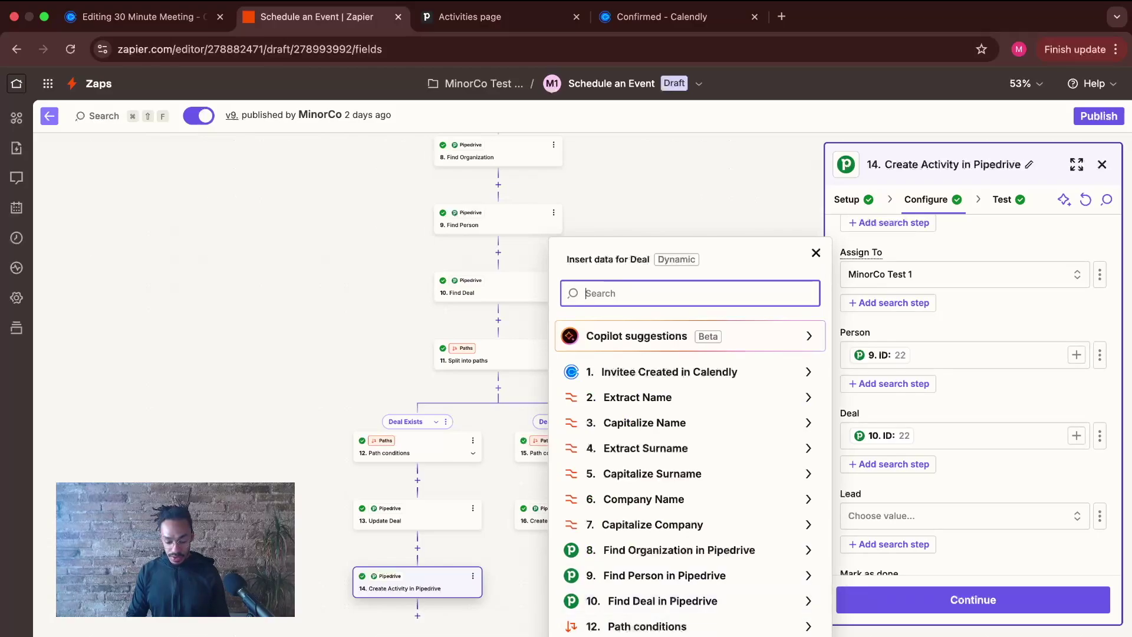
left_click(670, 636)
scroll(784, 560, "down", 3)
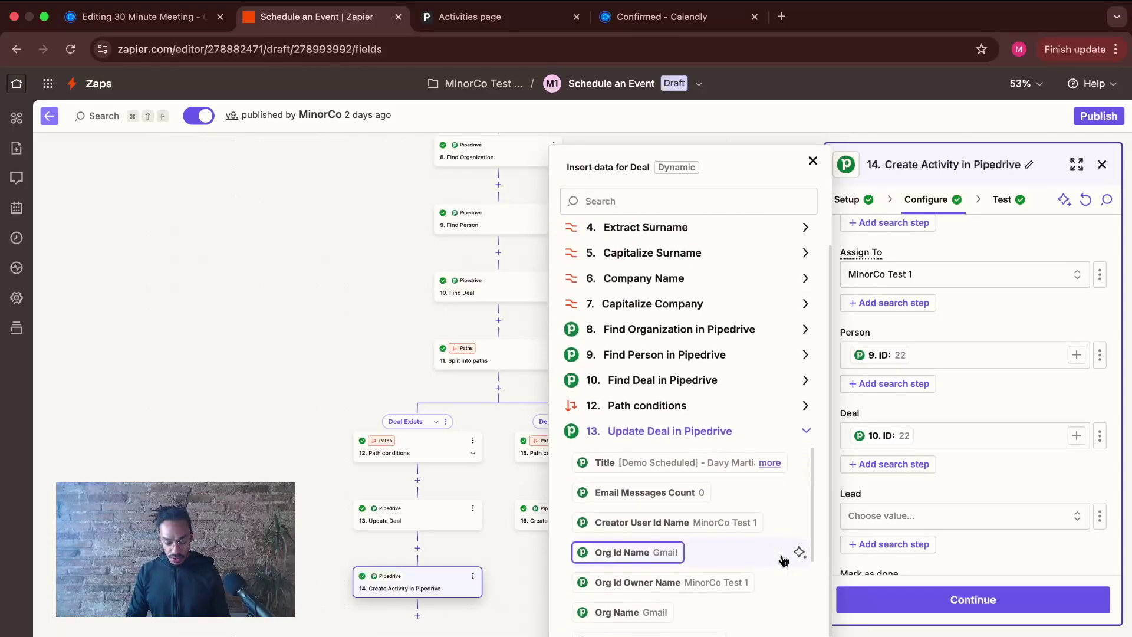
scroll(783, 560, "down", 4)
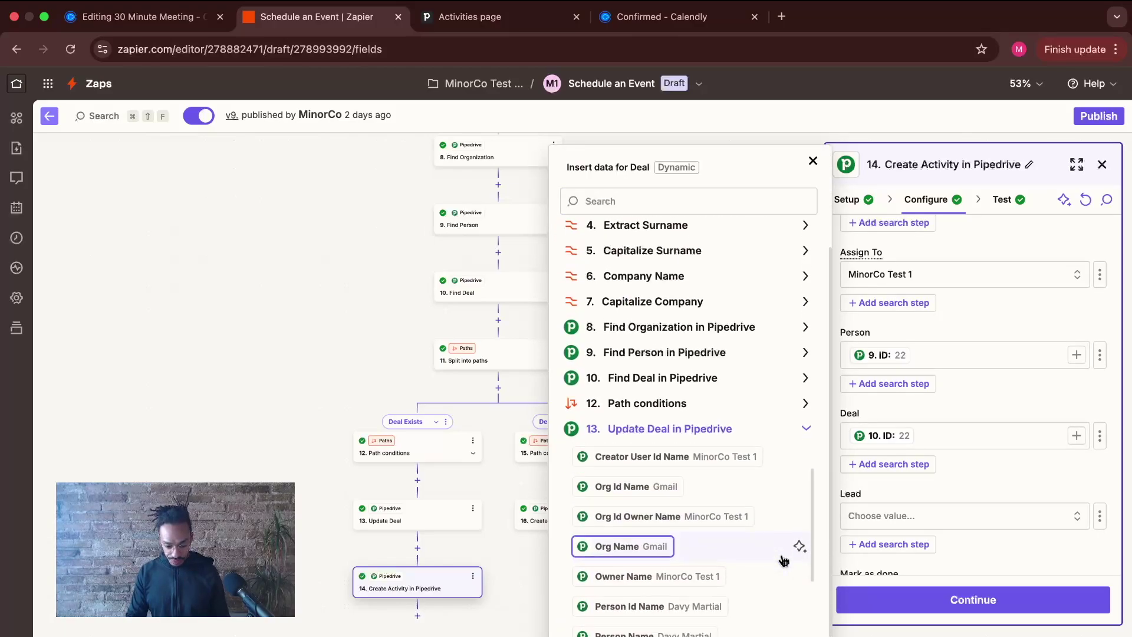
scroll(784, 560, "up", 4)
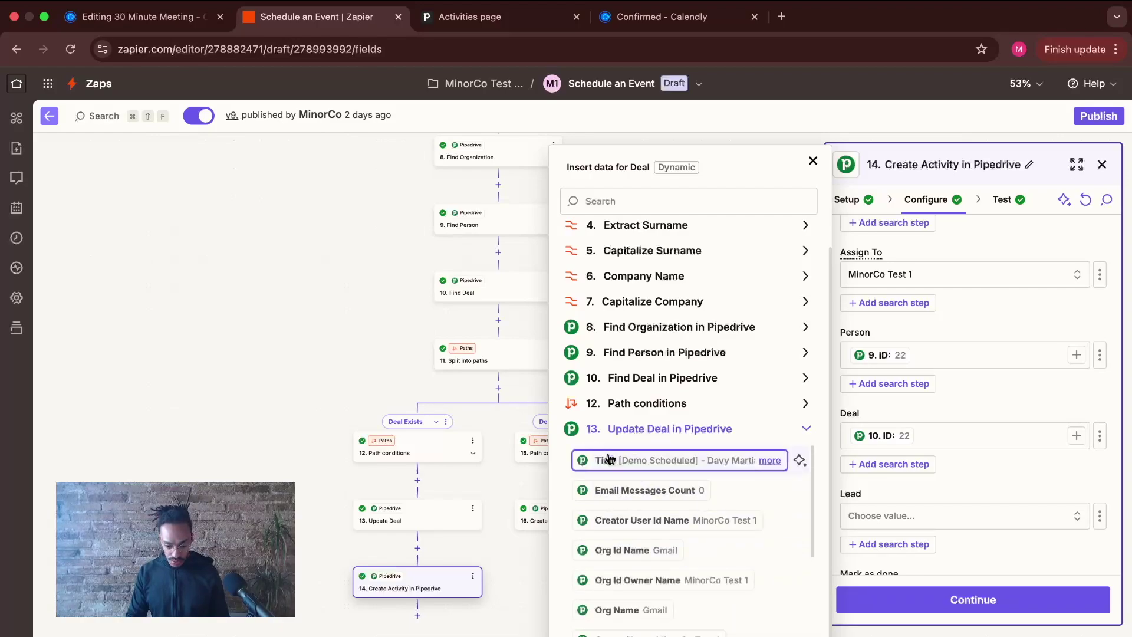
scroll(649, 465, "down", 3)
scroll(670, 466, "up", 5)
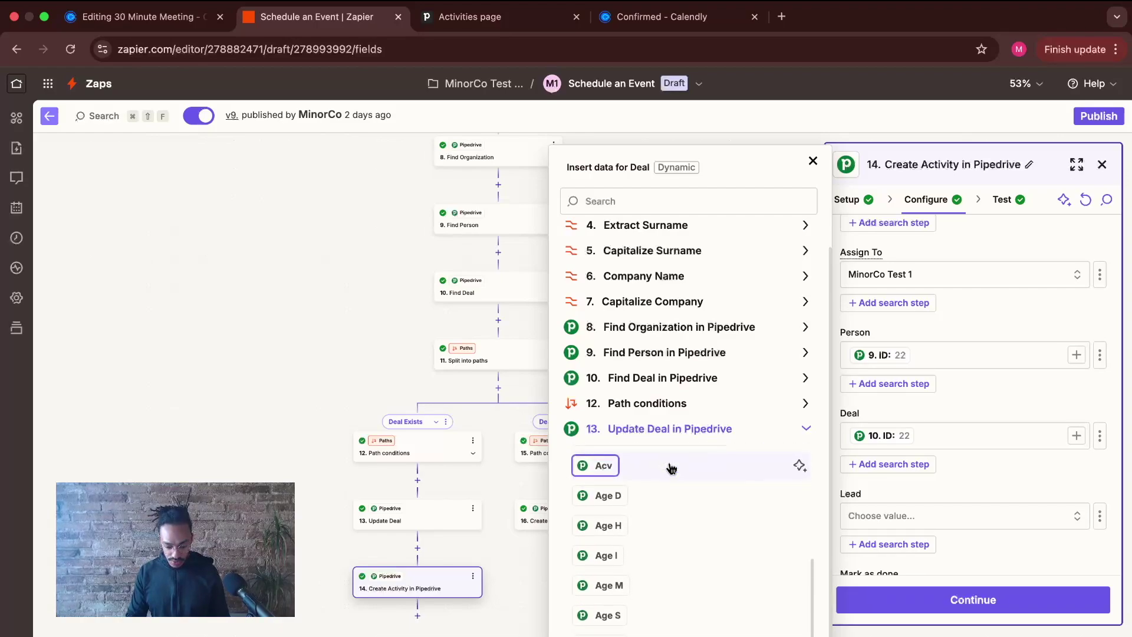
left_click(805, 428)
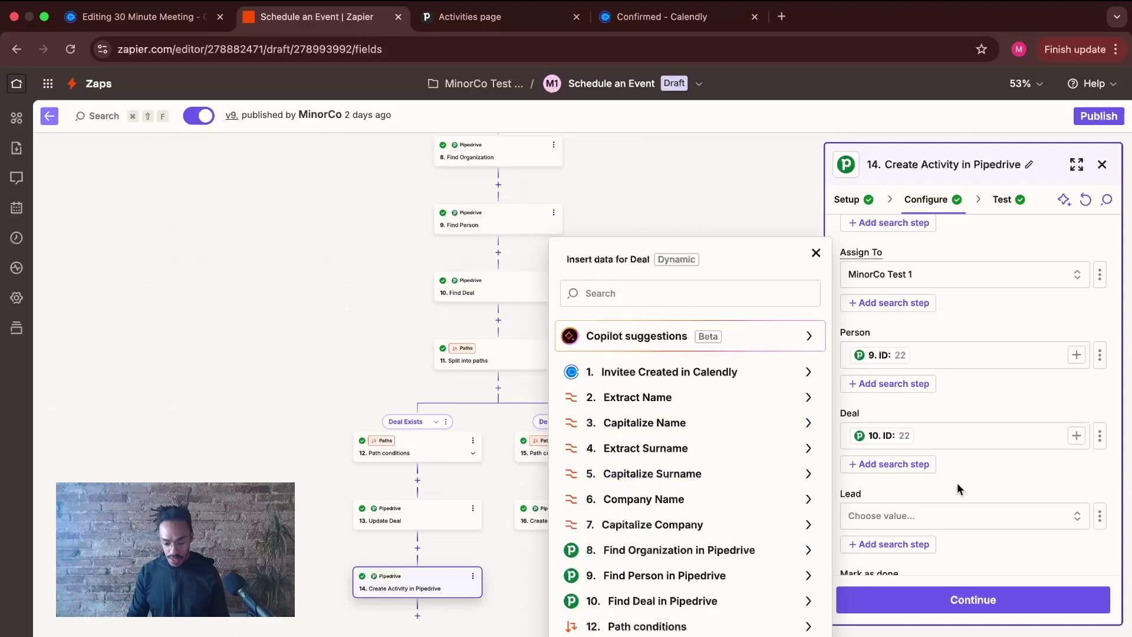
left_click(979, 476)
- Check the Deal field's Find Deal outputs and the due date's Calendly options, leaving both unchanged
left_click(1052, 437)
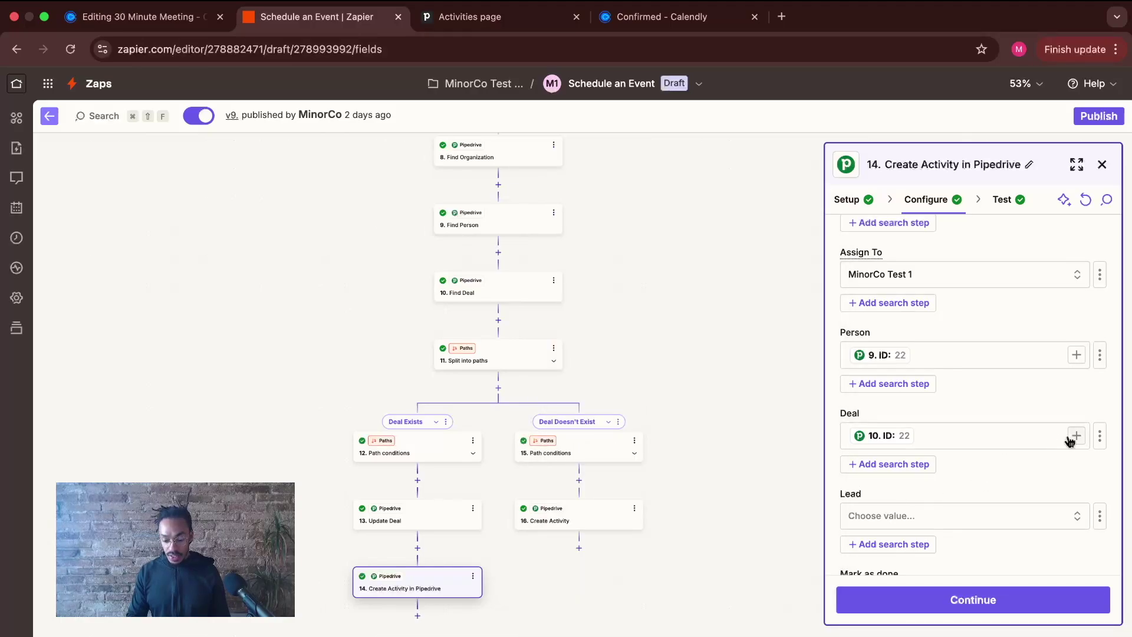
left_click(1074, 437)
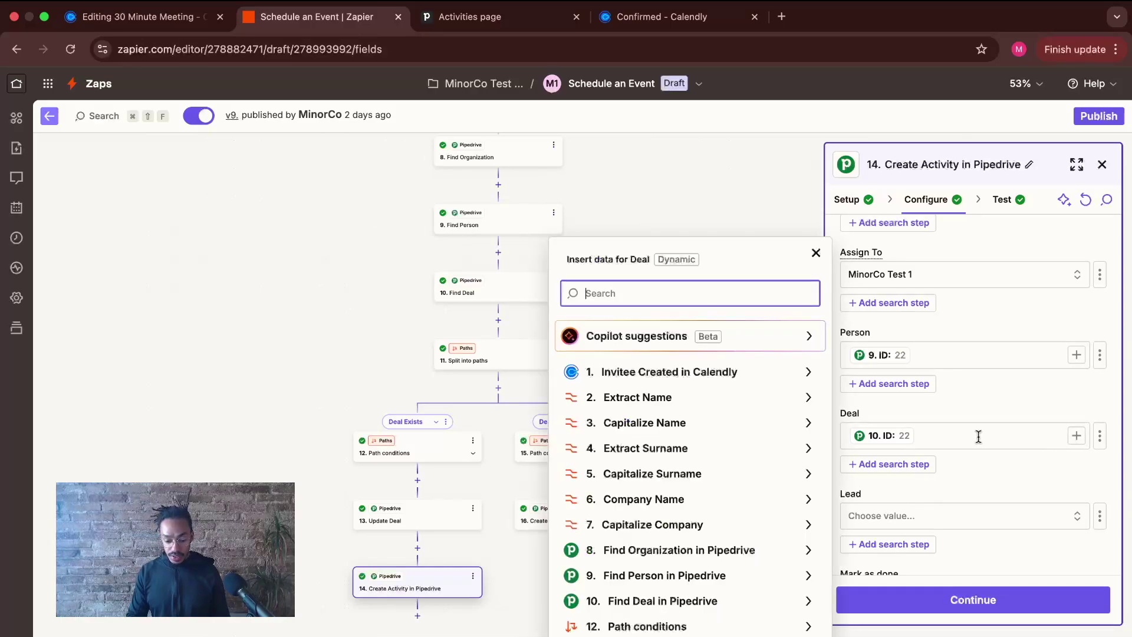
left_click(795, 599)
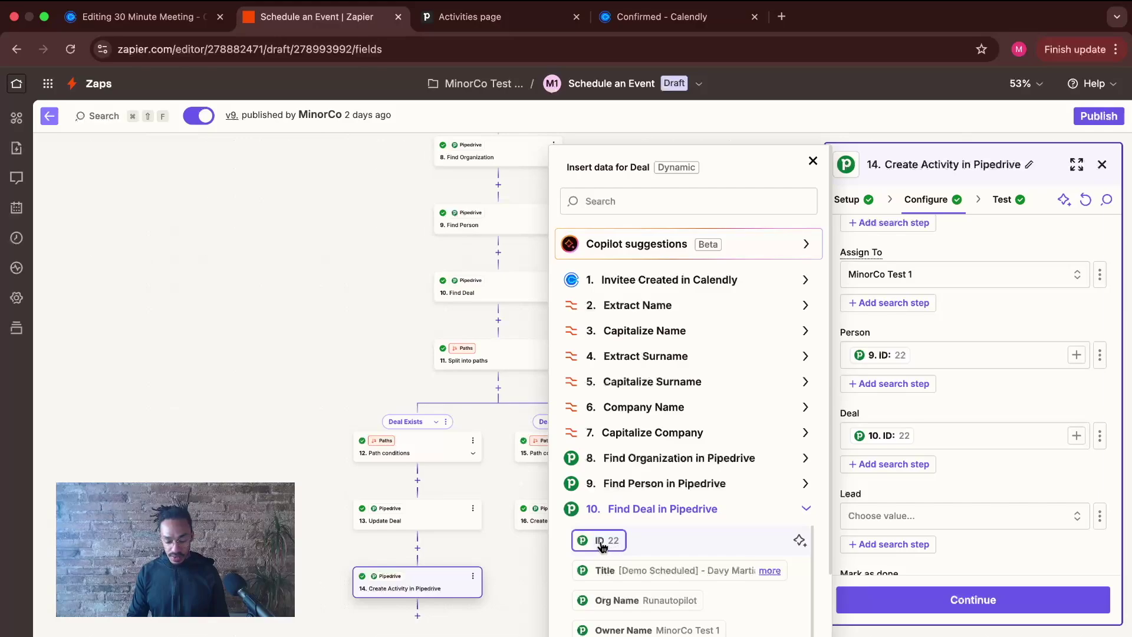
left_click(813, 161)
scroll(913, 393, "down", 10)
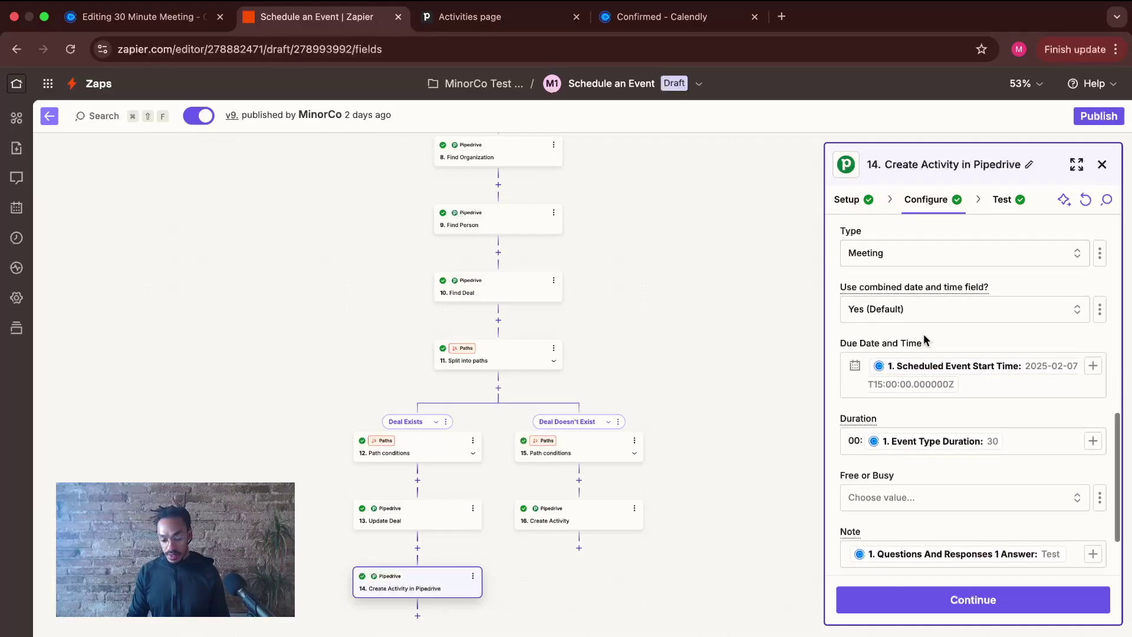
scroll(863, 354, "up", 1)
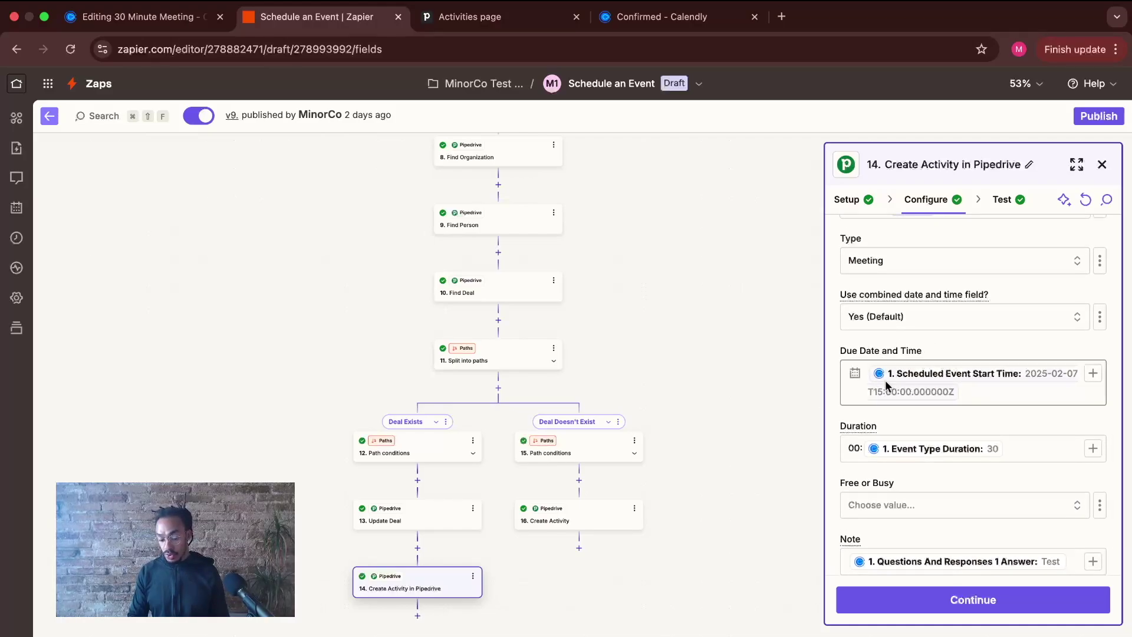
left_click(1092, 373)
left_click(793, 372)
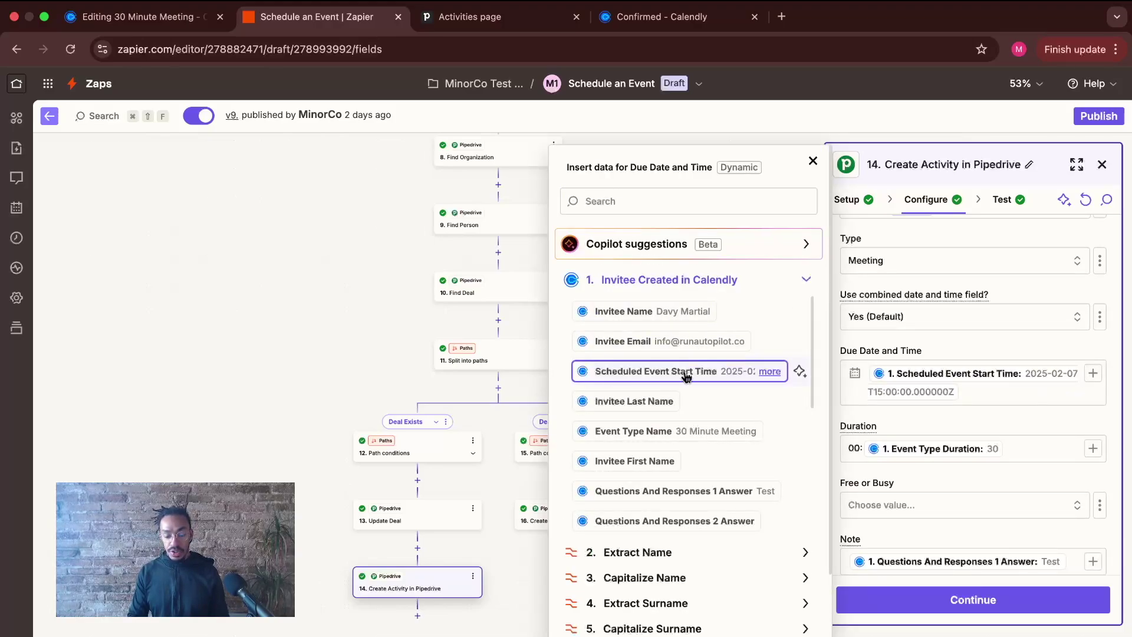
left_click(813, 160)
scroll(1000, 359, "down", 3)
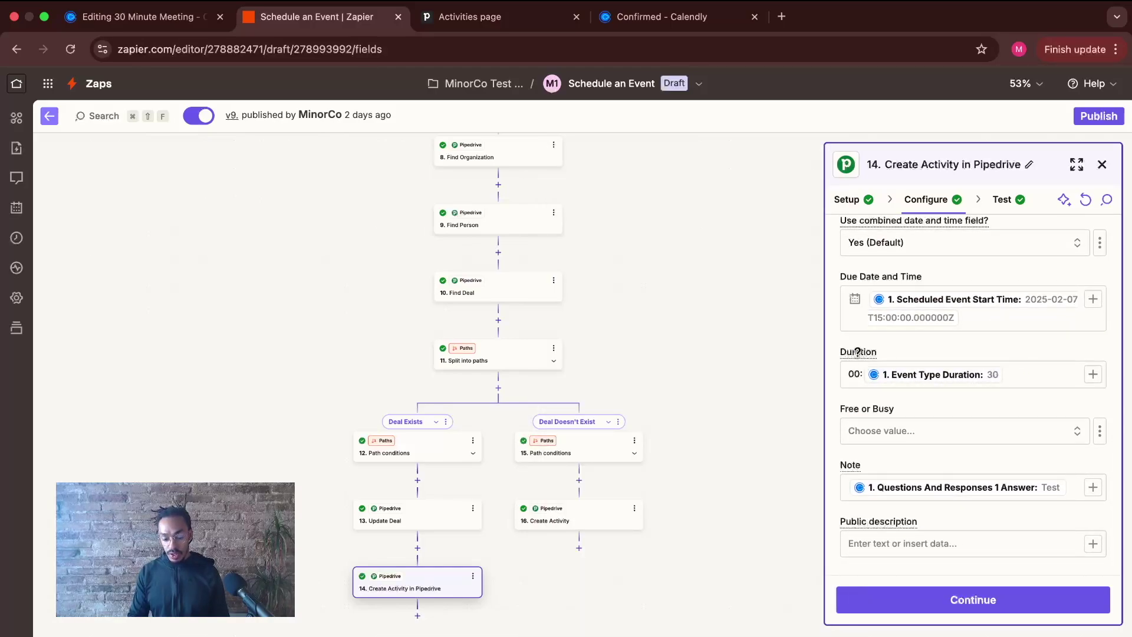
- Set Duration to '00:' followed by Calendly's Event Type Duration
mouse_move(857, 352)
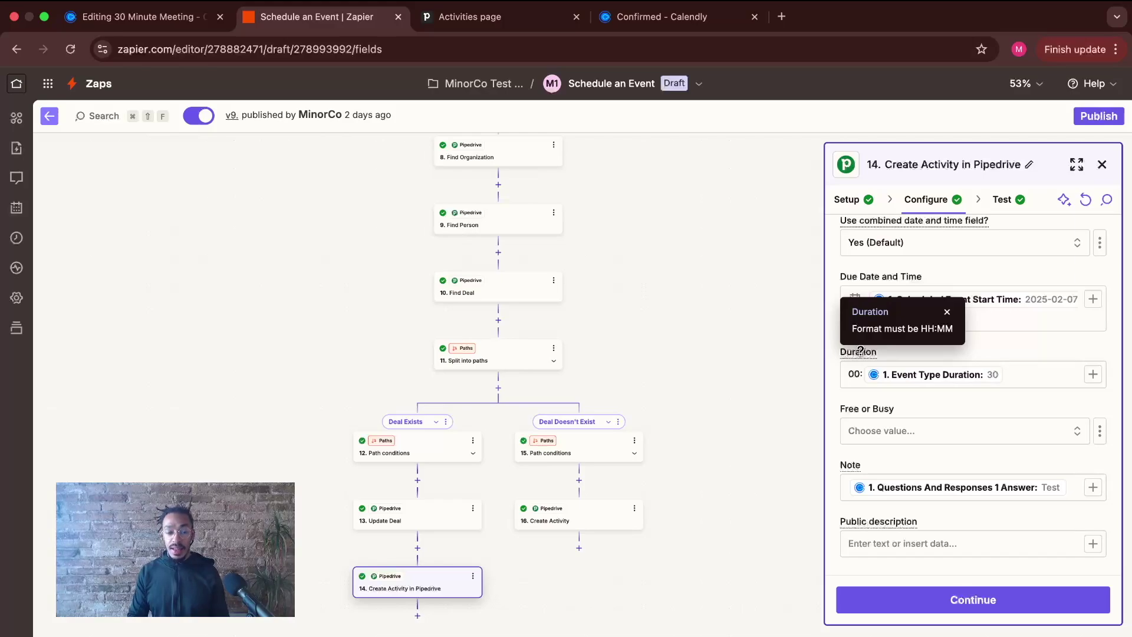
left_click(1092, 375)
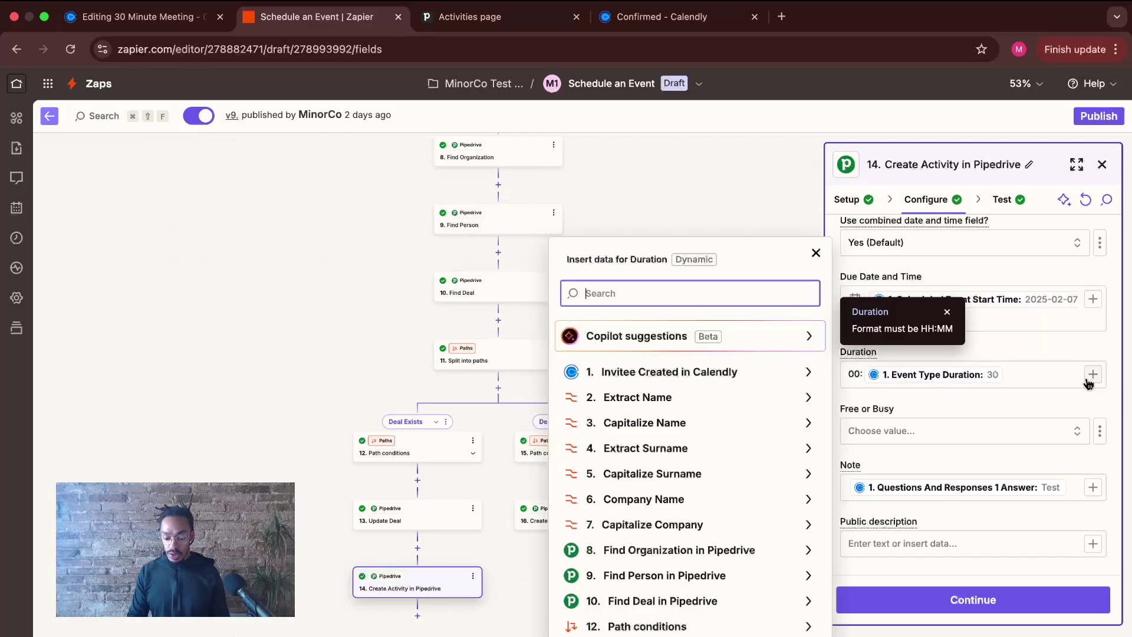
left_click(796, 378)
scroll(719, 413, "down", 5)
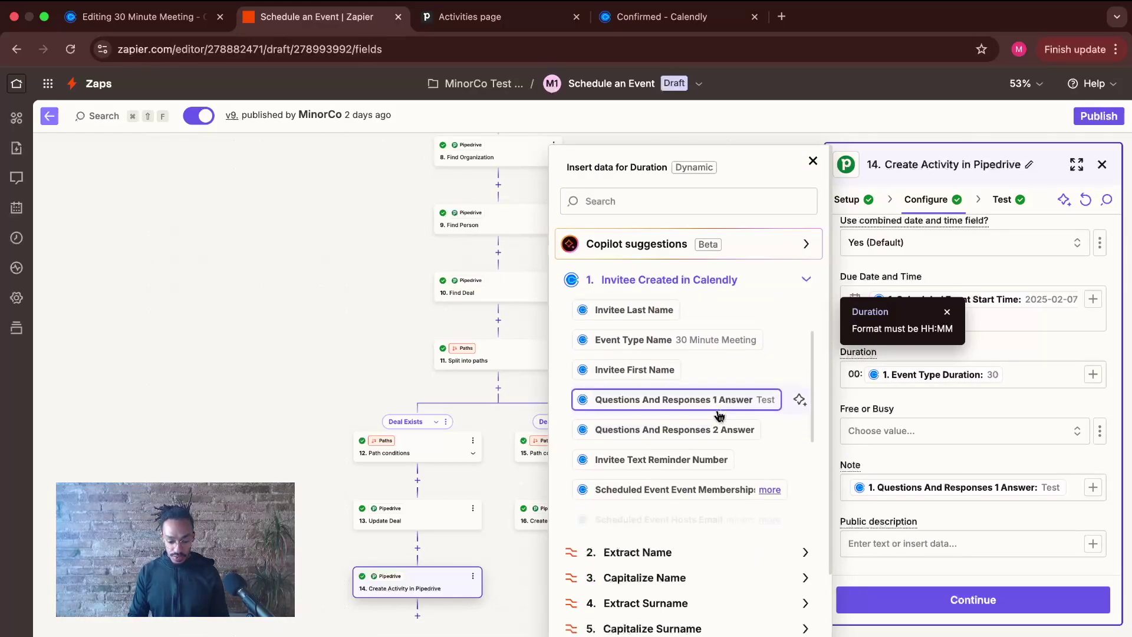
scroll(719, 417, "down", 5)
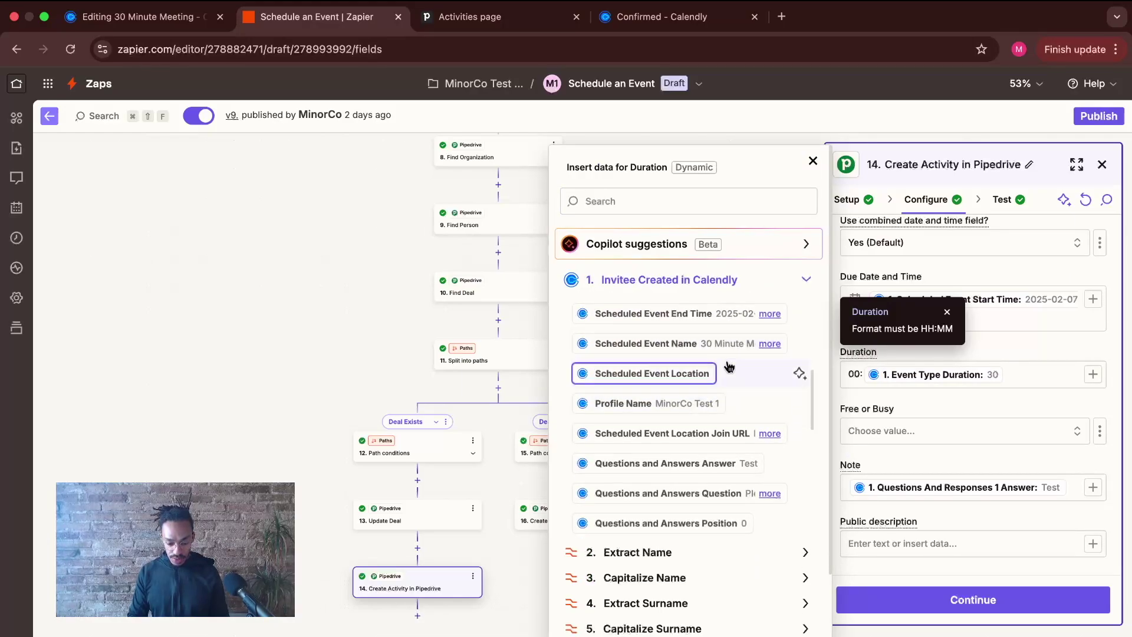
scroll(730, 372, "down", 10)
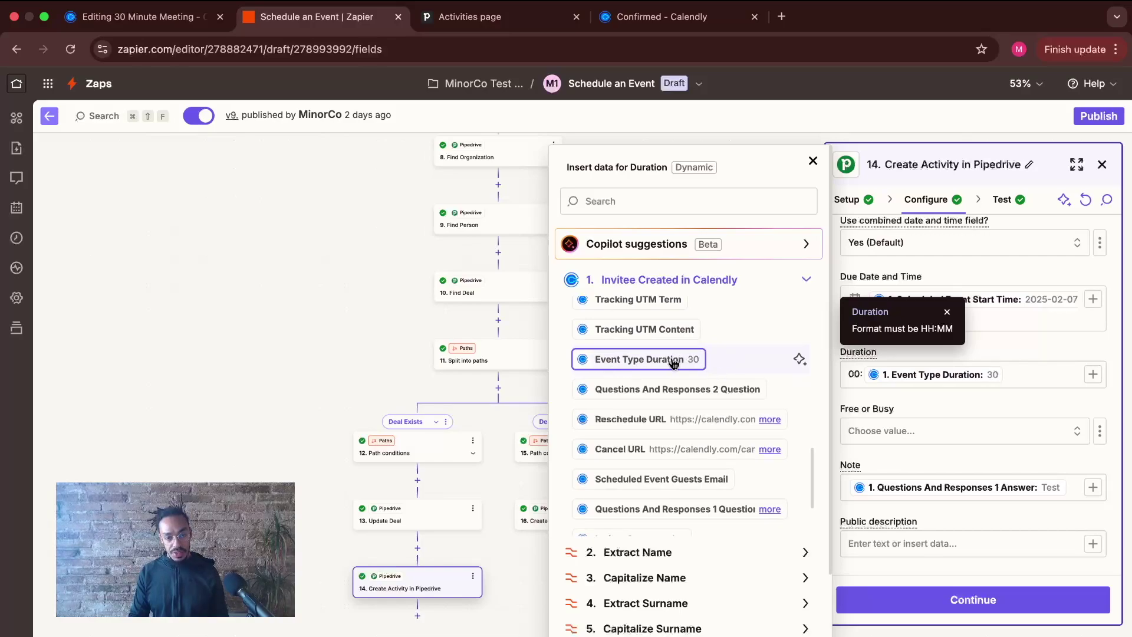
left_click(858, 383)
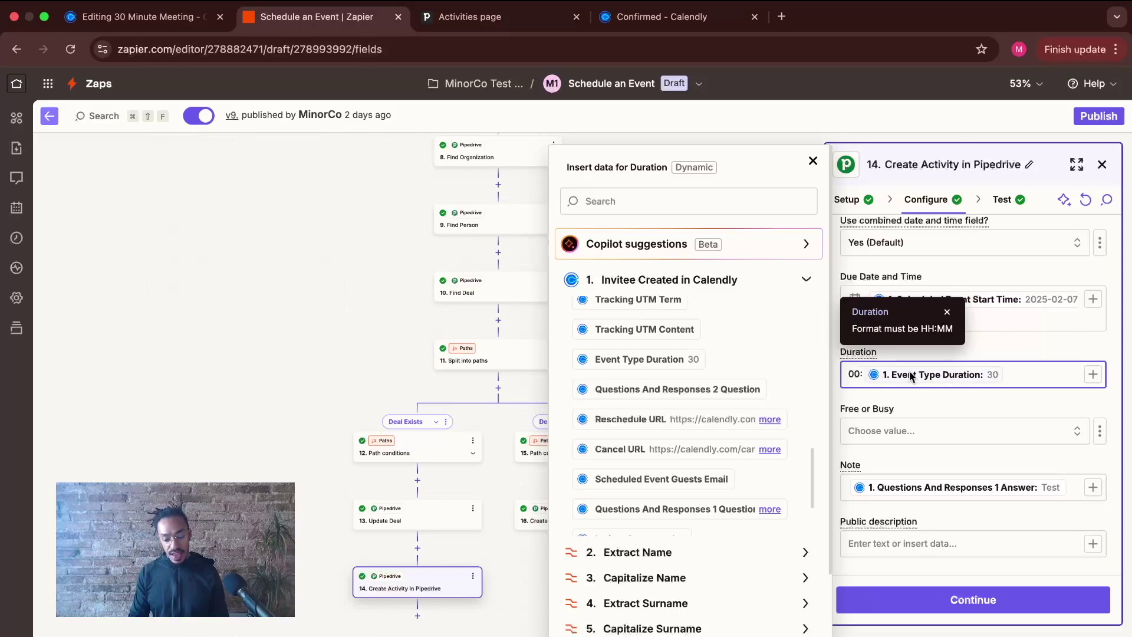
left_click(813, 161)
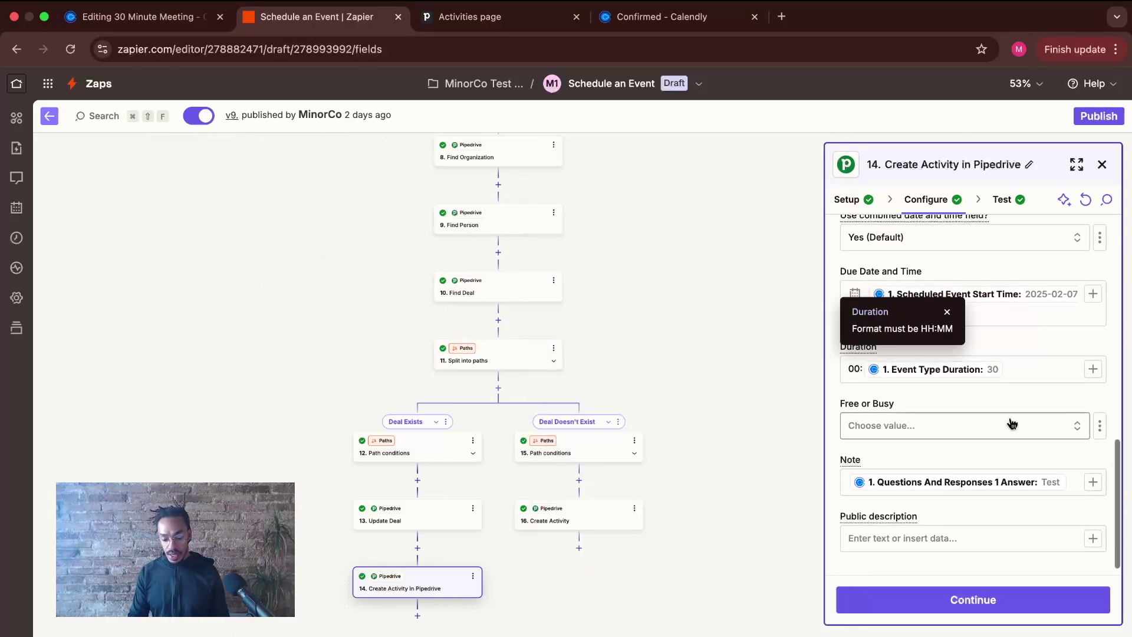
scroll(1008, 422, "down", 1)
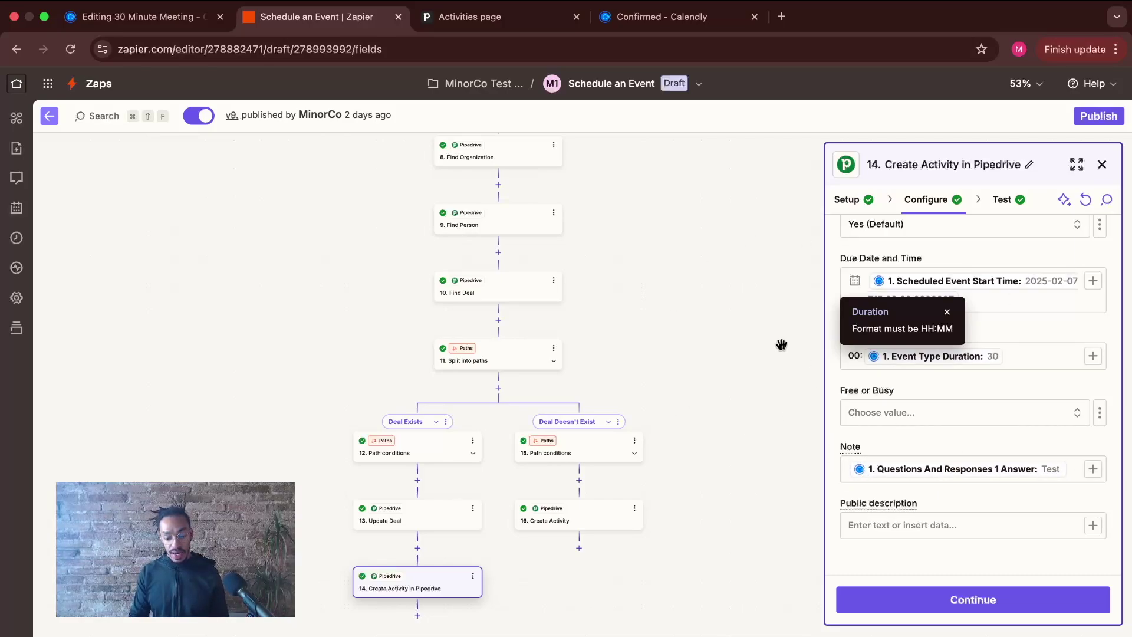
- Retest Create Activity to send a new '[Demo Scheduled]' activity with note 'Test', and check it in Pipedrive
left_click(969, 607)
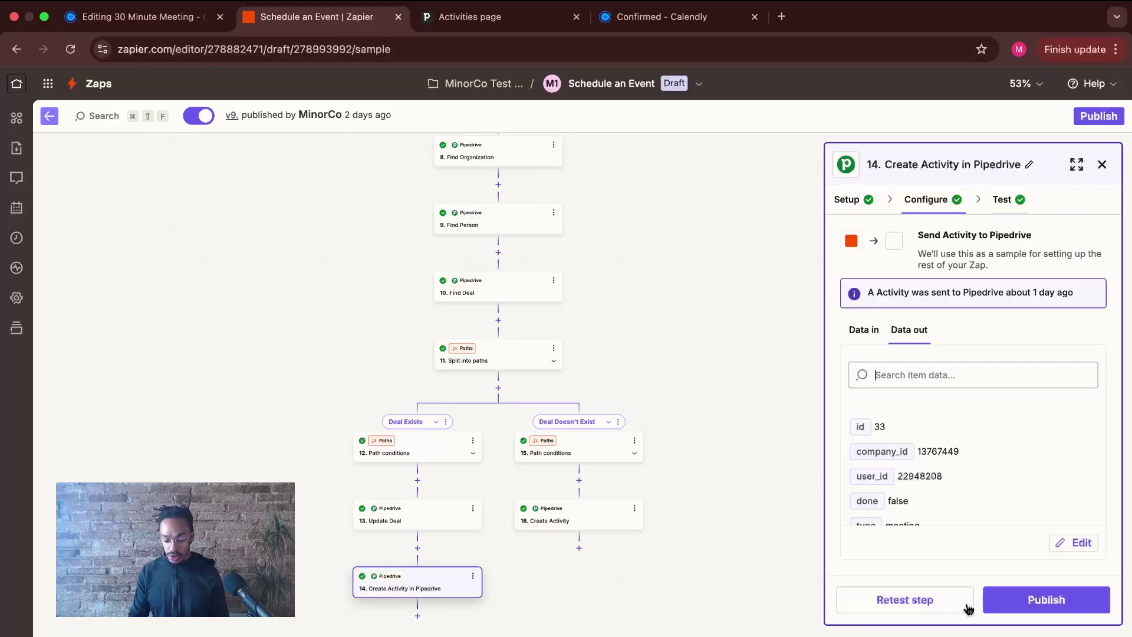
left_click(918, 609)
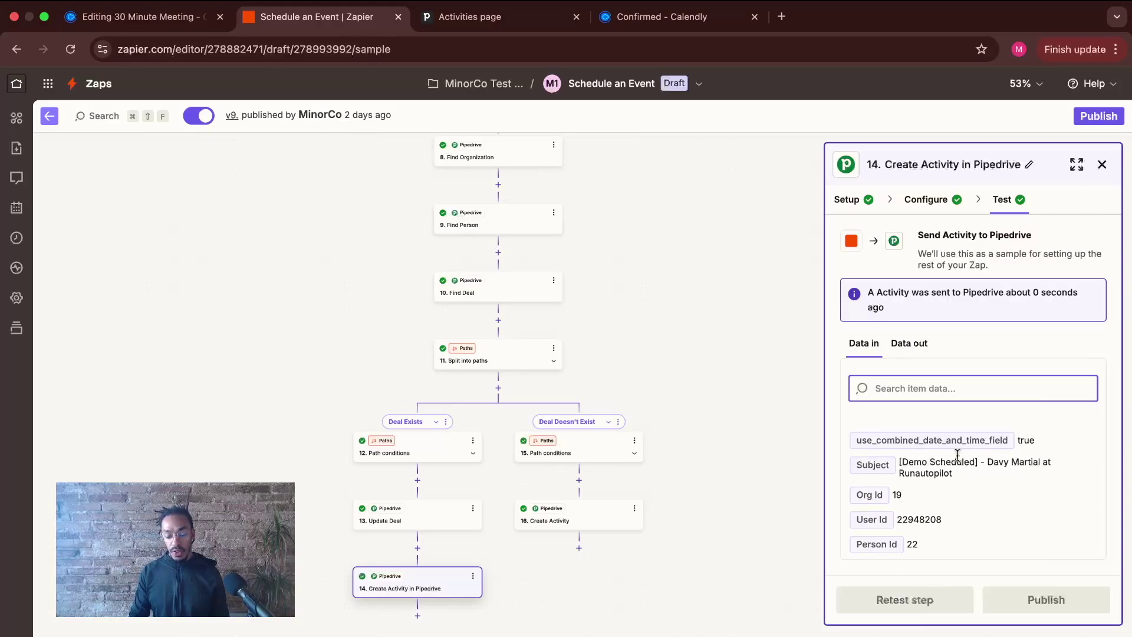
scroll(957, 462, "down", 5)
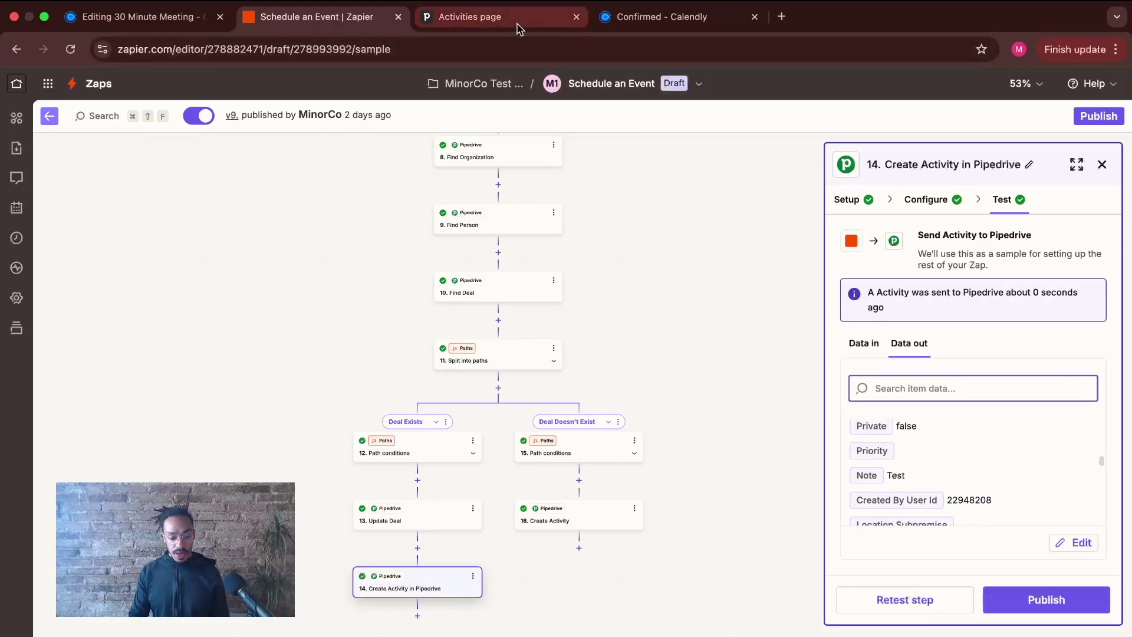
left_click(518, 28)
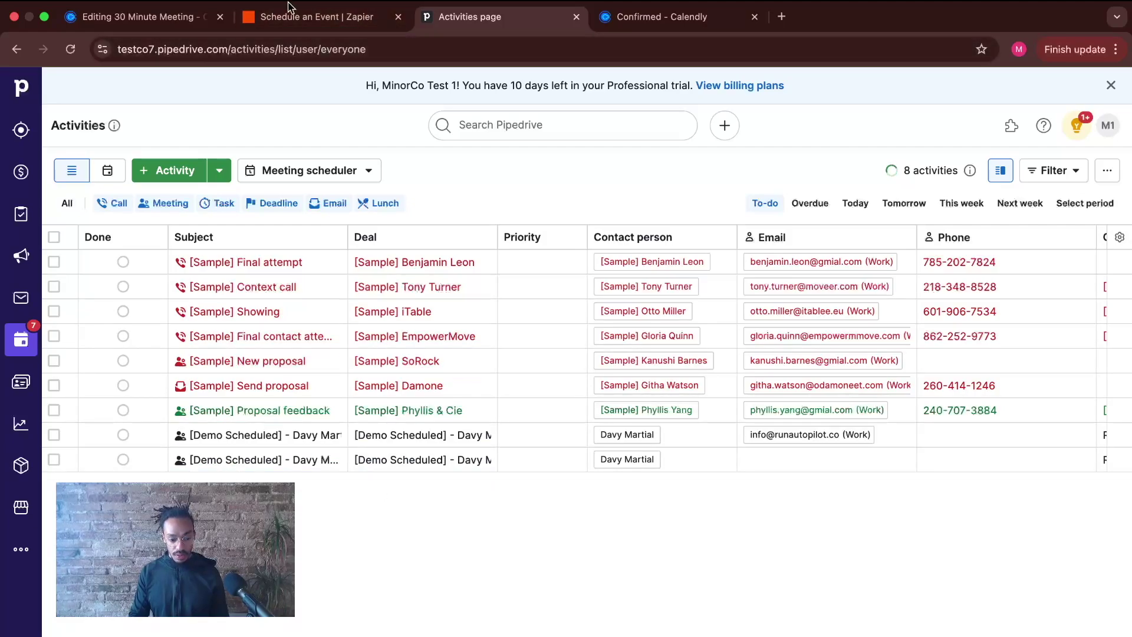
left_click(330, 18)
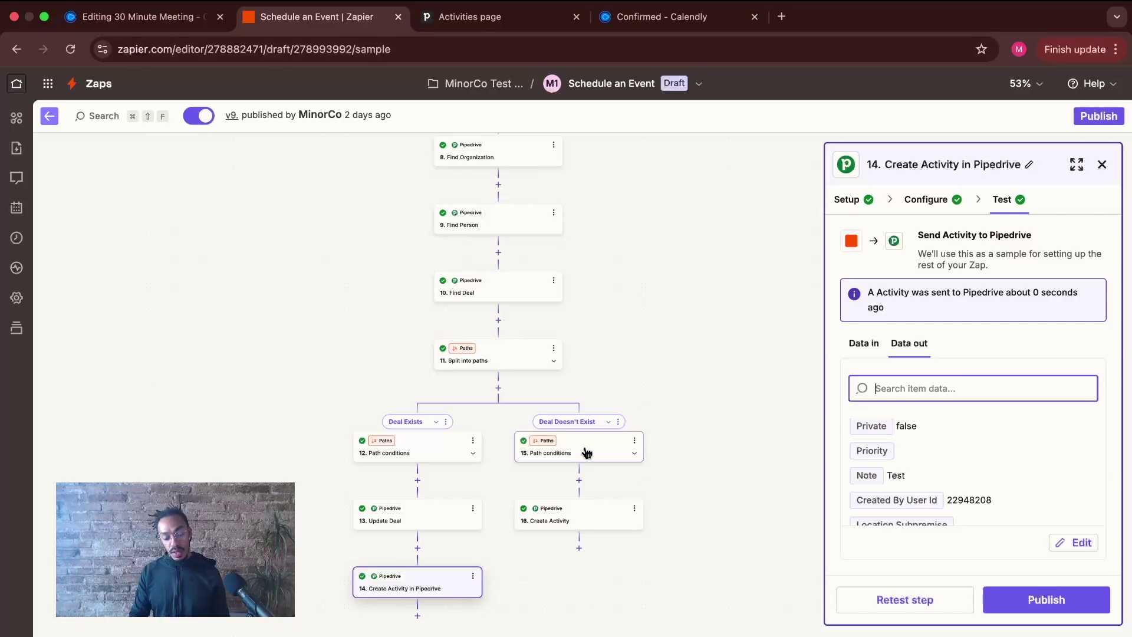
- Open the 15. Path conditions for Deal Doesn't Exist, requiring Zap Data Was Found false
left_click(586, 452)
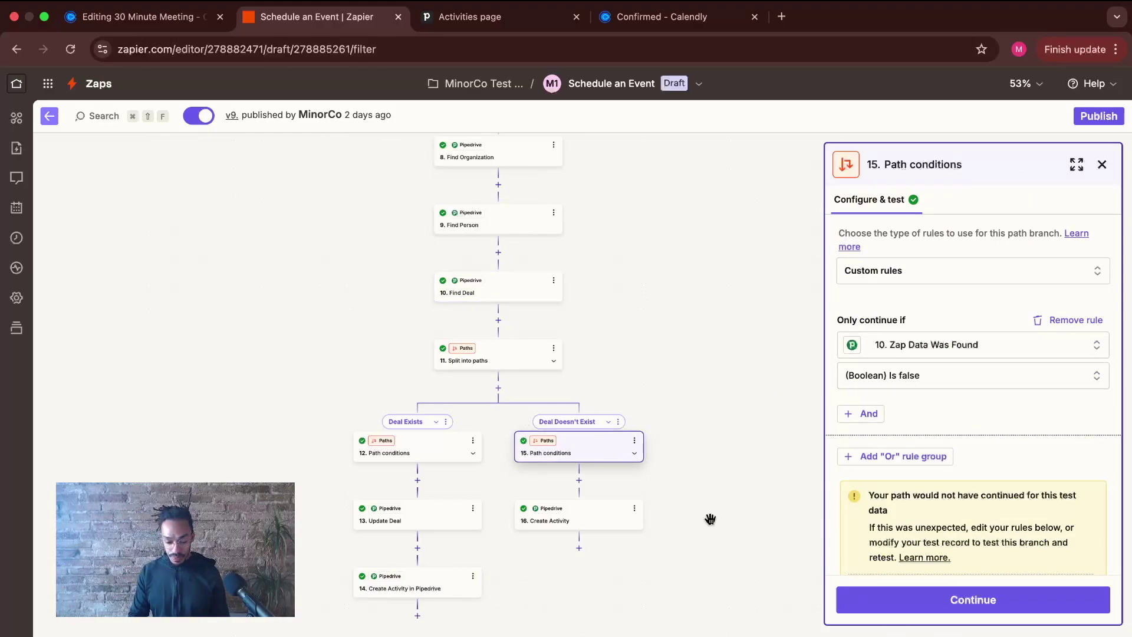
- In step 10 Find Deal, turn off 'Create Pipedrive Deal if it doesn't exist yet?'
left_click(589, 512)
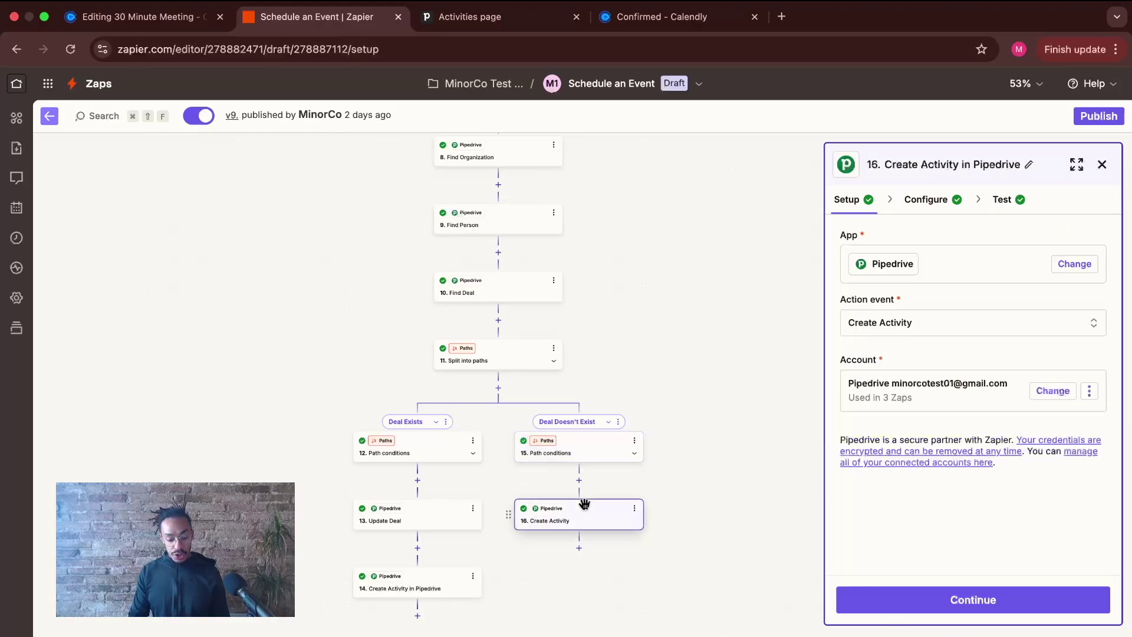
left_click(500, 290)
left_click(949, 198)
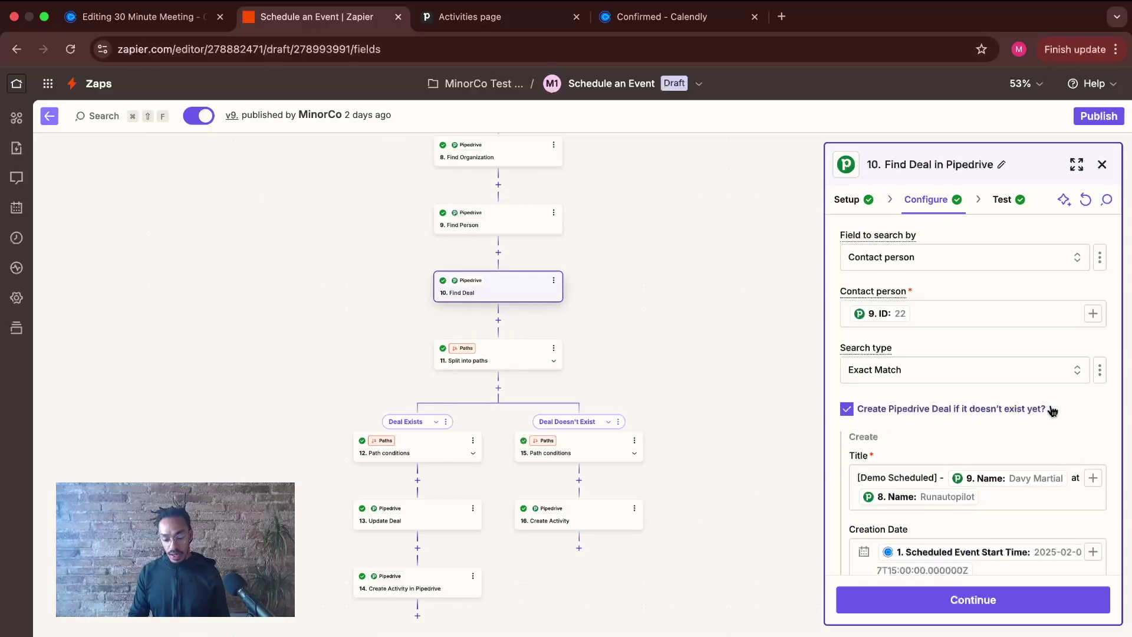
mouse_move(1047, 408)
left_mouse_down()
mouse_move(858, 417)
mouse_move(1052, 409)
left_mouse_up()
left_click(956, 415)
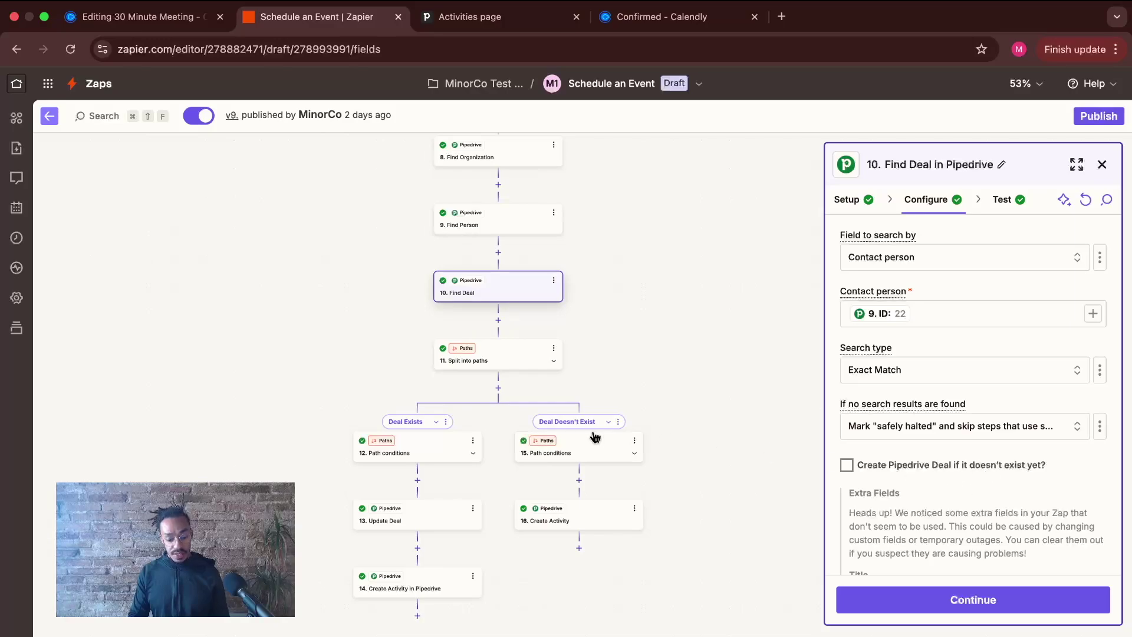
- Review step 16 Create Activity: a Meeting lasting '00:' plus Event Type Duration
left_click(561, 522)
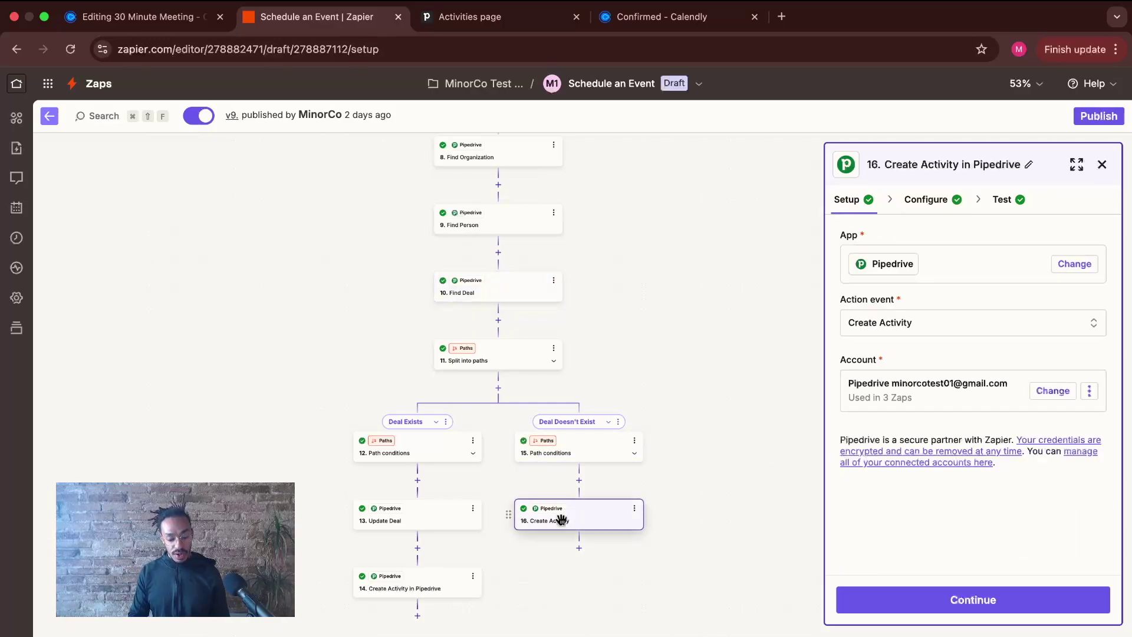
left_click(923, 200)
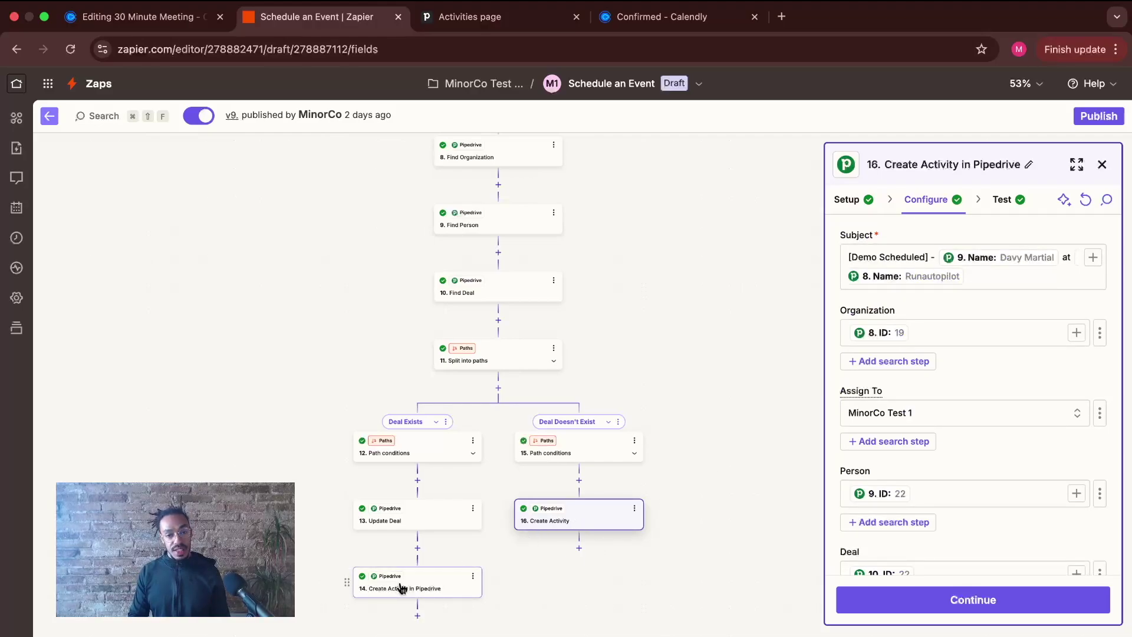
scroll(984, 405, "down", 10)
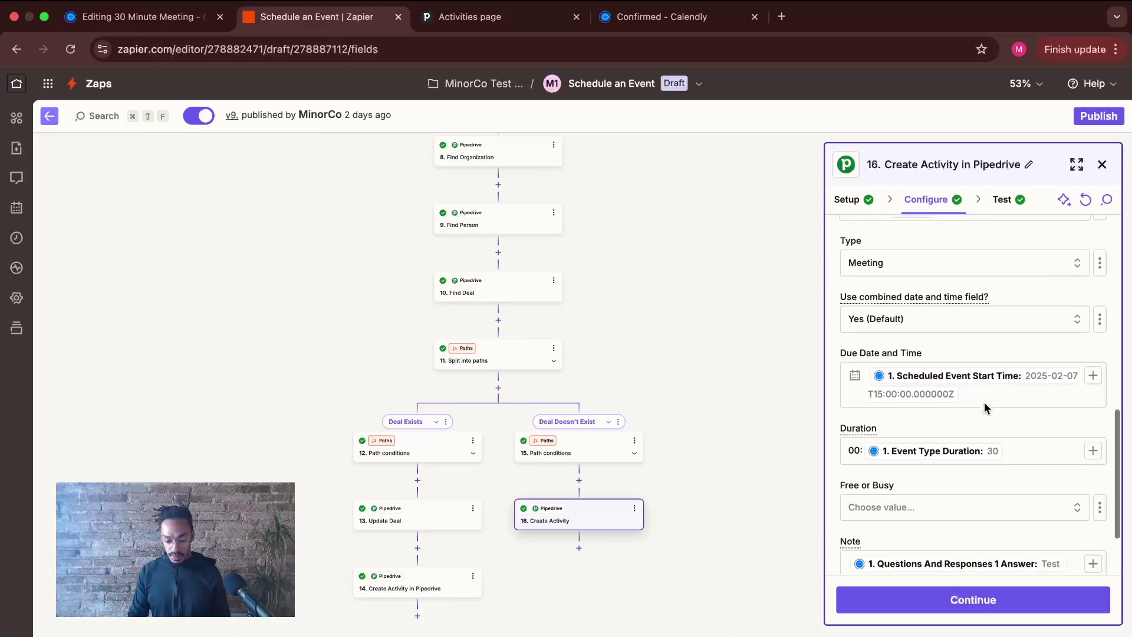
scroll(984, 407, "down", 4)
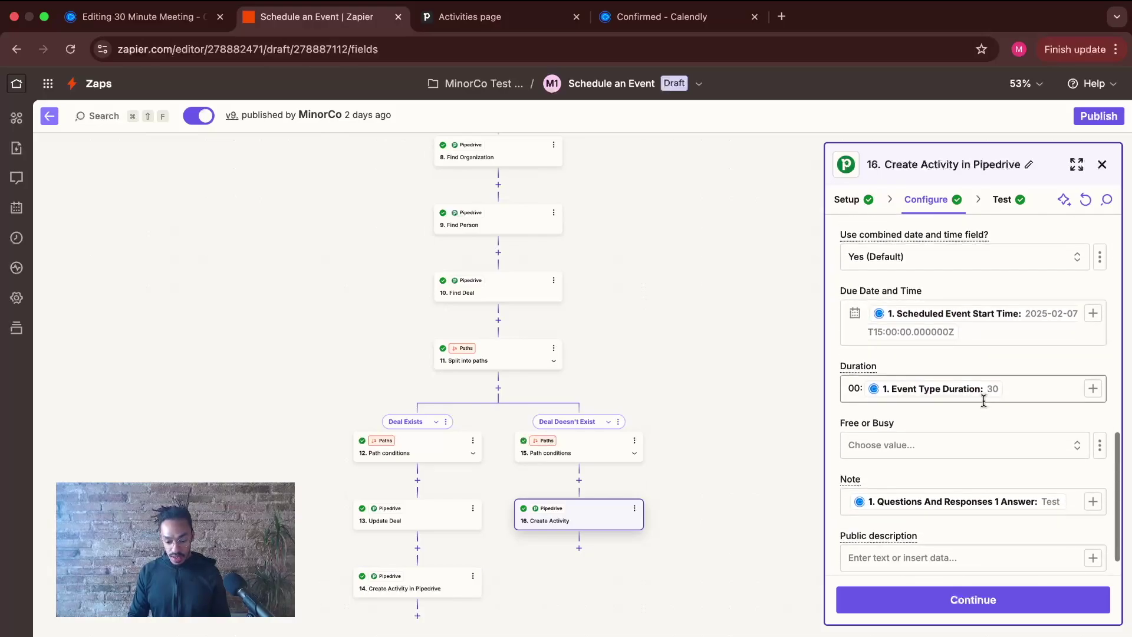
- Check the Create Activity step's test result, then close the step editor
left_click(972, 599)
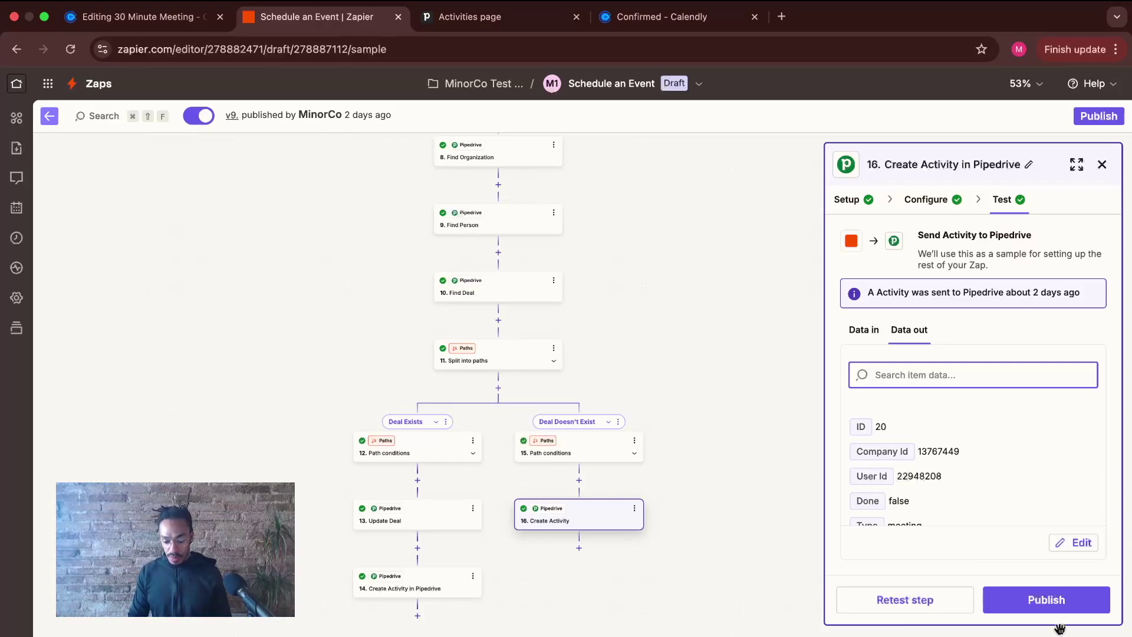
left_click(778, 558)
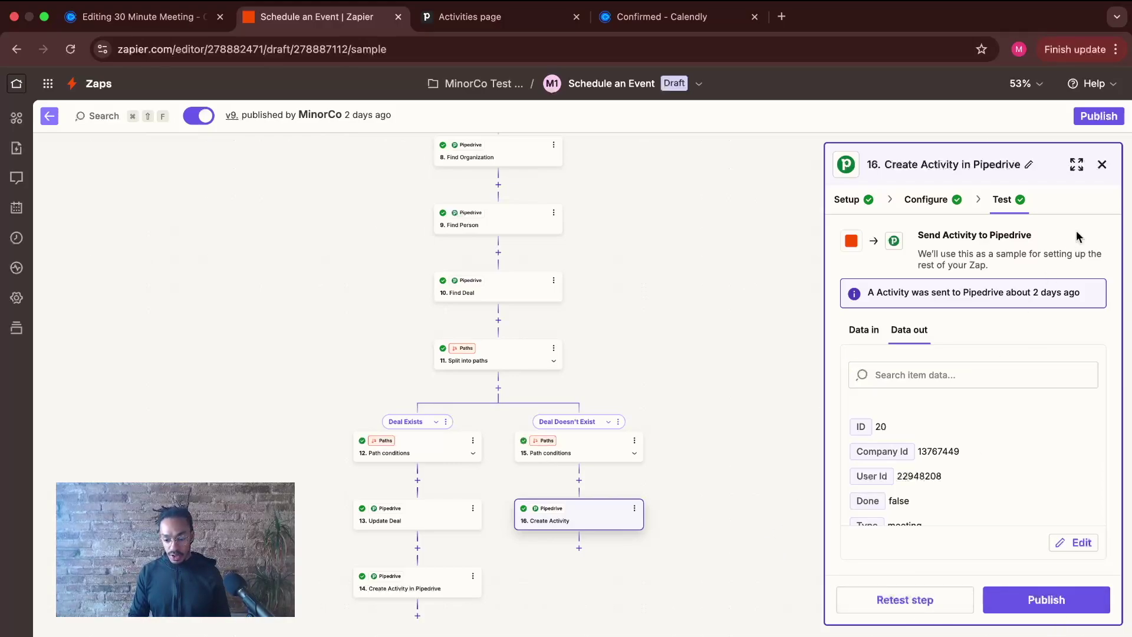
left_click(1102, 164)
- Advance the presentation to the Budget slide listing Pipedrive at $14/month and the free tools
scroll(742, 297, "up", 3)
scroll(742, 297, "up", 2)
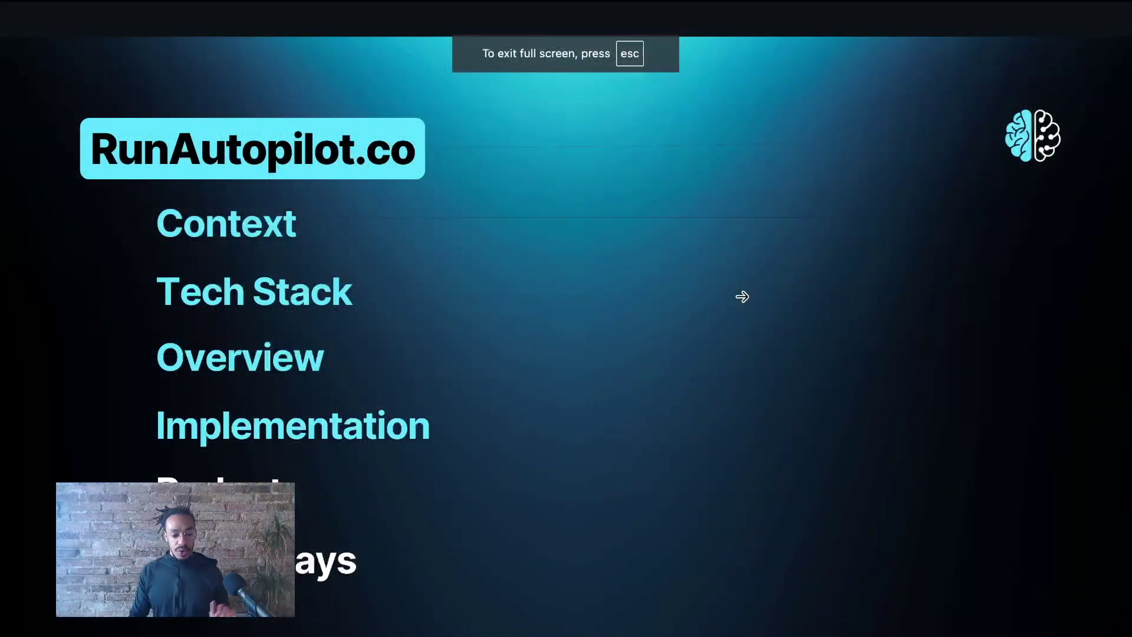
left_click(741, 296)
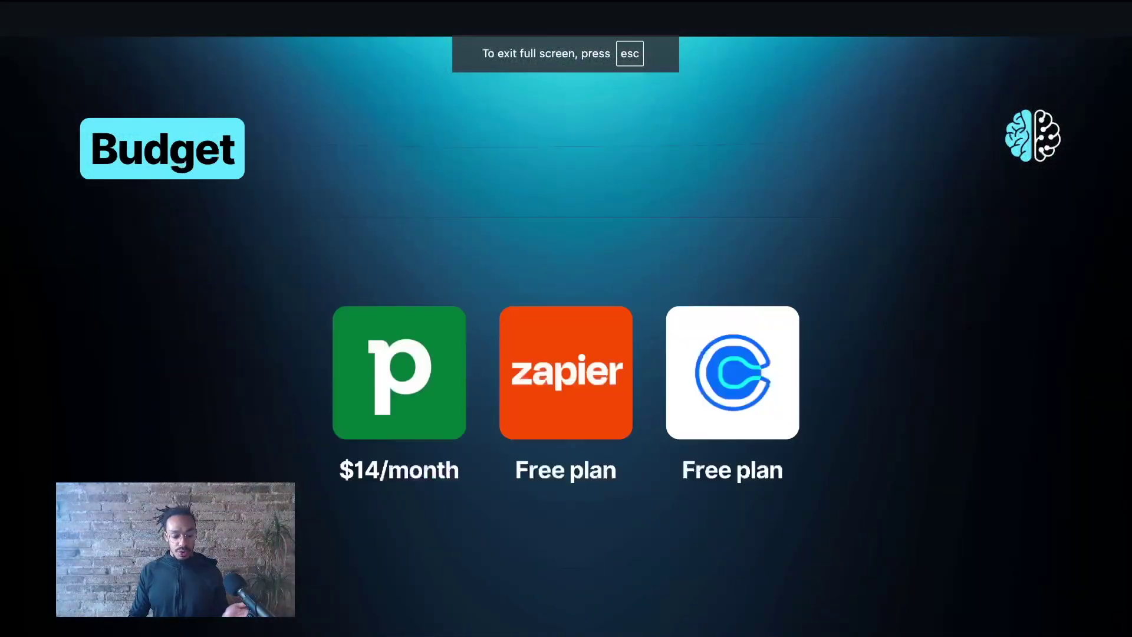